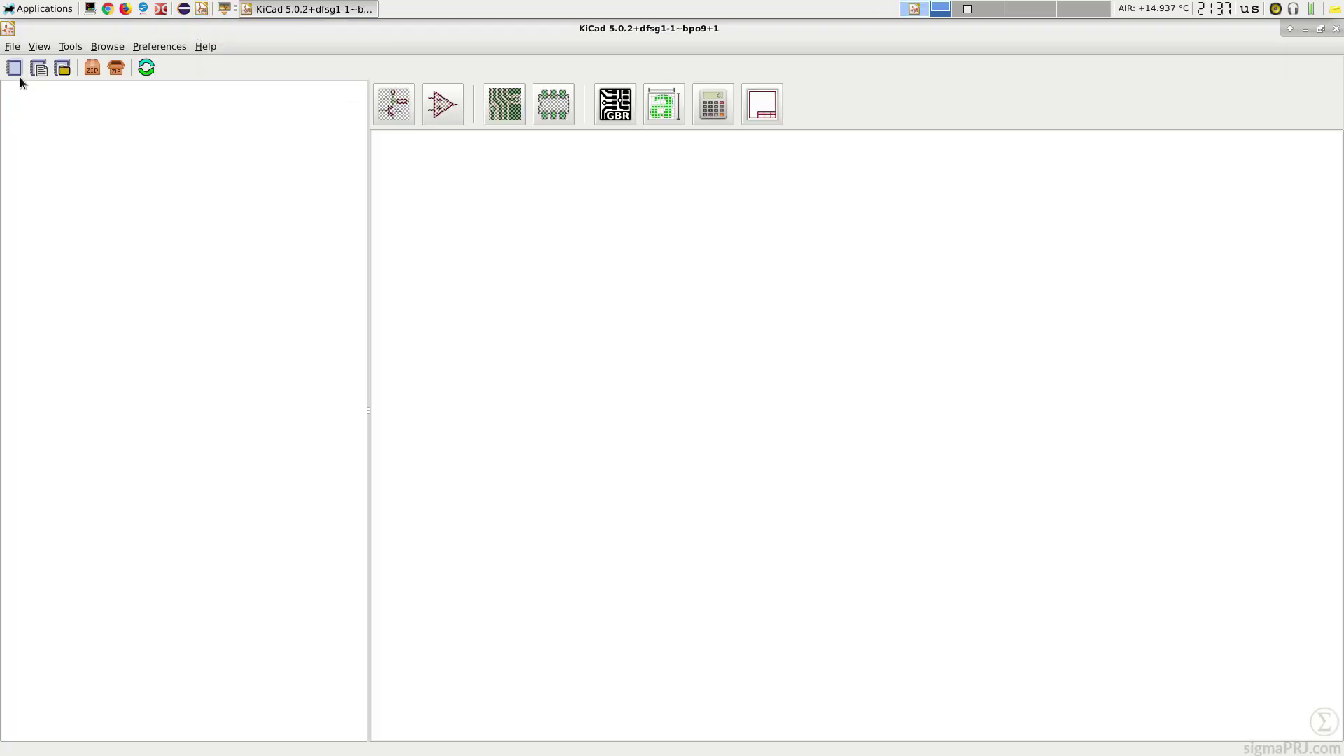
# Step: Create a new KiCad project named esp_12e_proto_board in the kicad folder
pyautogui.click(18, 71)
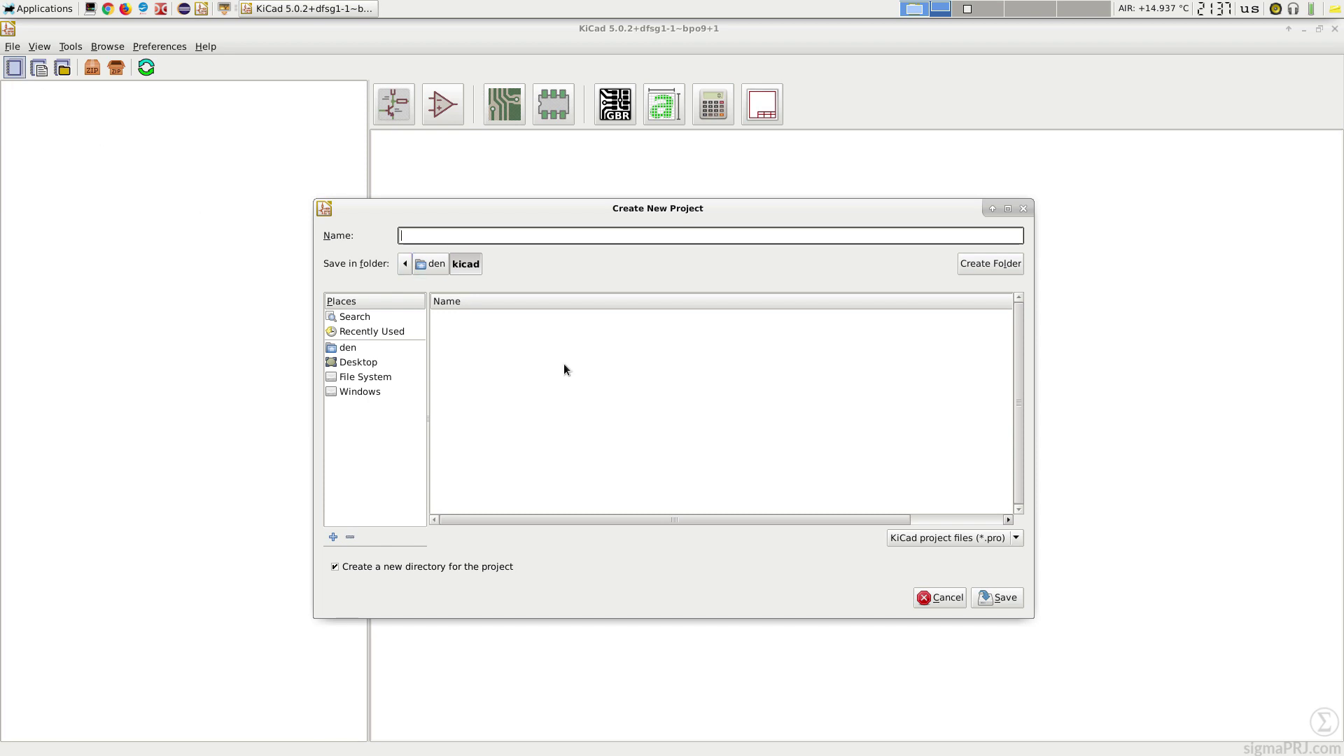
pyautogui.write('esp_12')
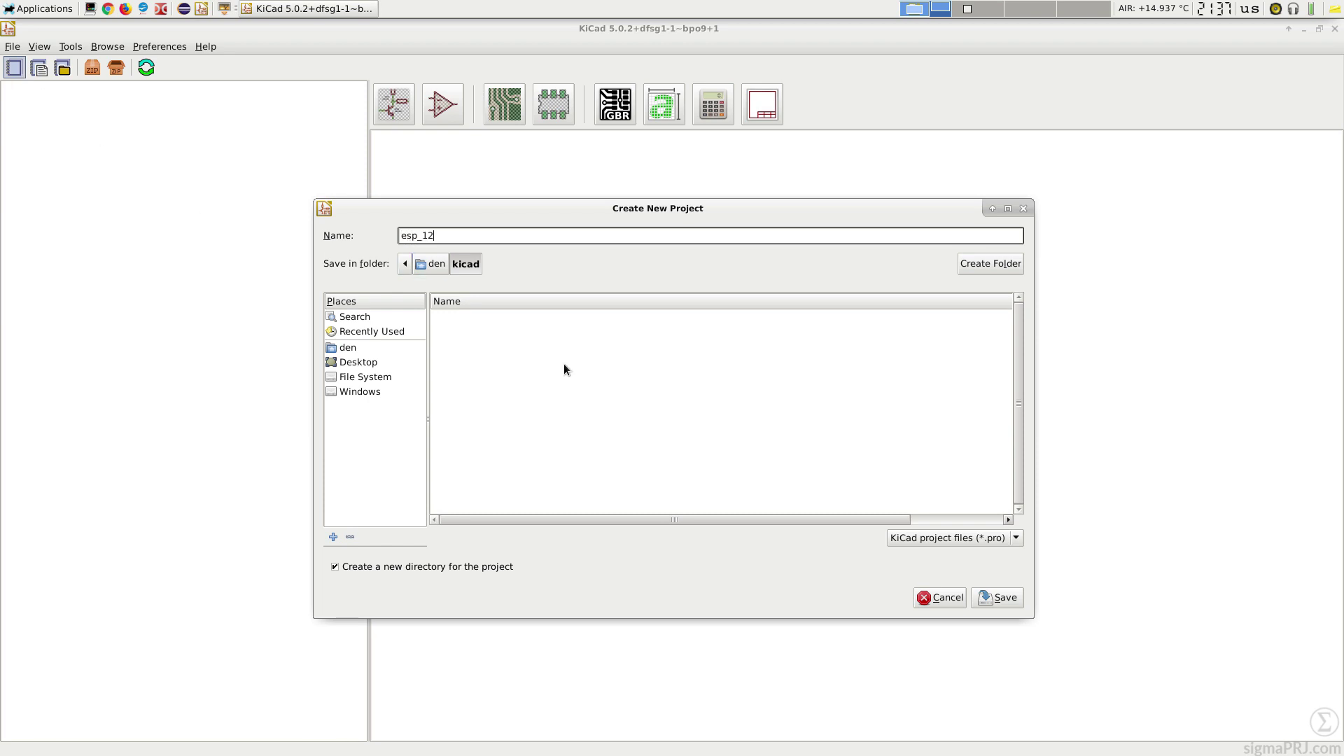
pyautogui.write('e_proto_board')
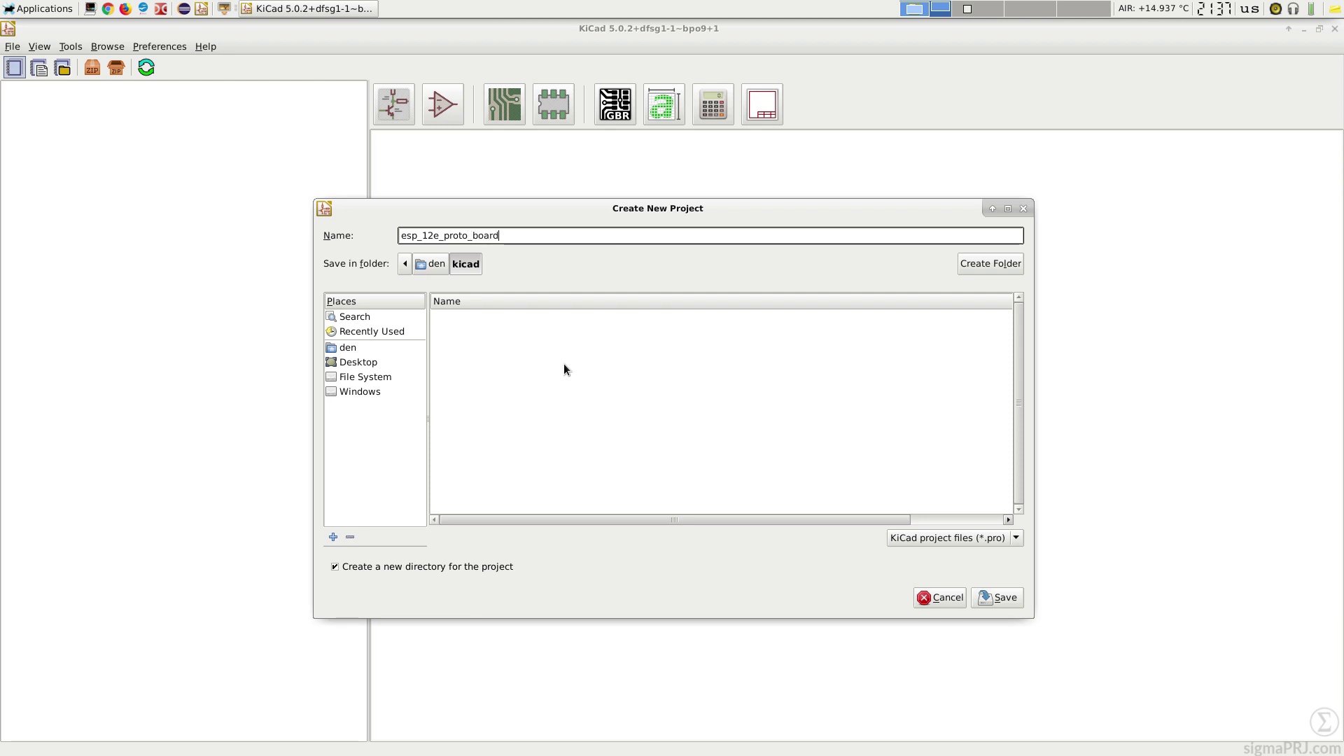
pyautogui.click(1006, 600)
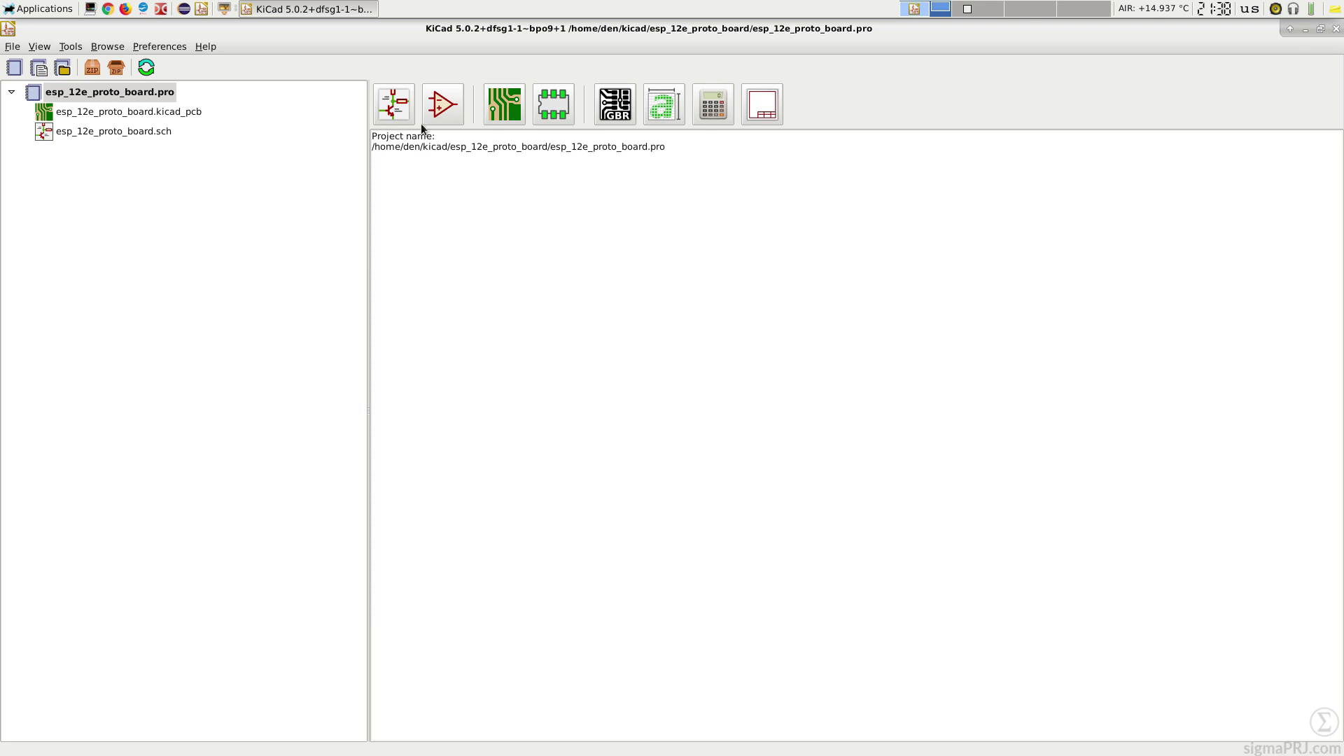
# Step: Open the schematic, search the symbol chooser for ESP-12 and select the ESP-12E module
pyautogui.click(394, 105)
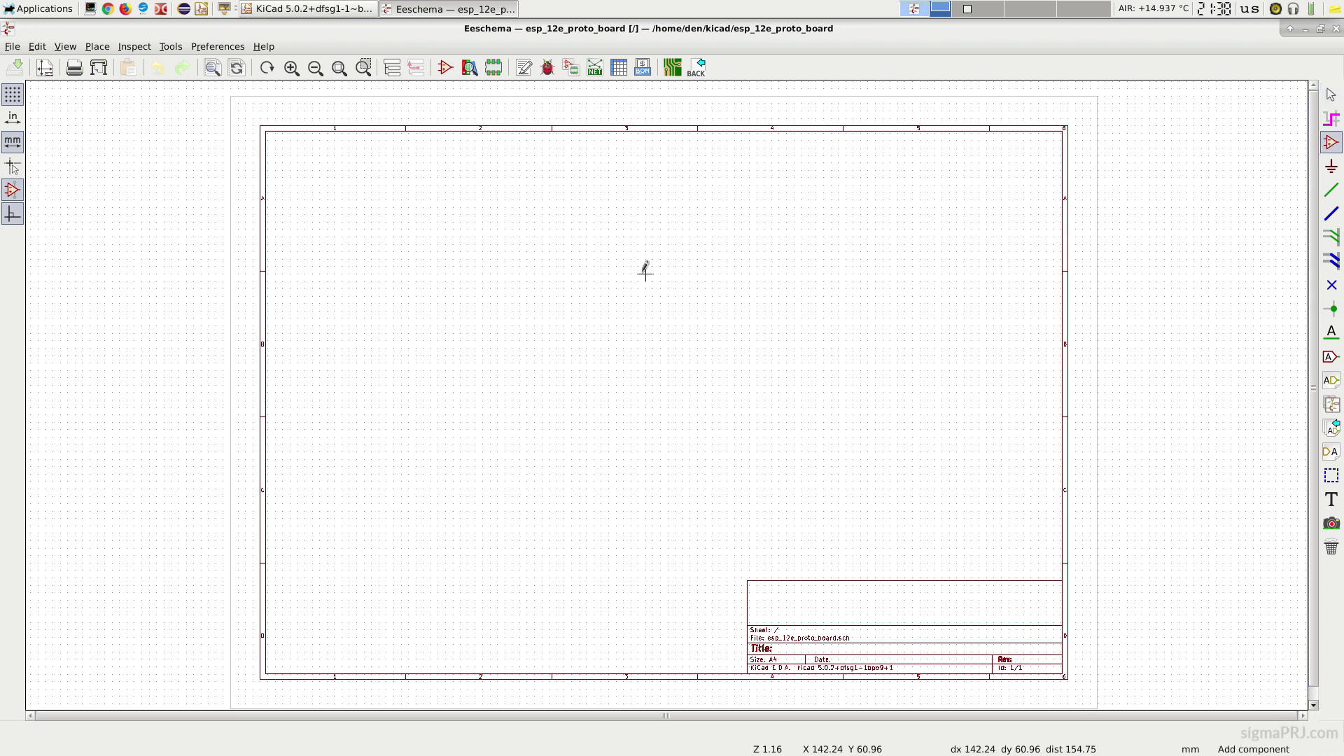
pyautogui.click(627, 255)
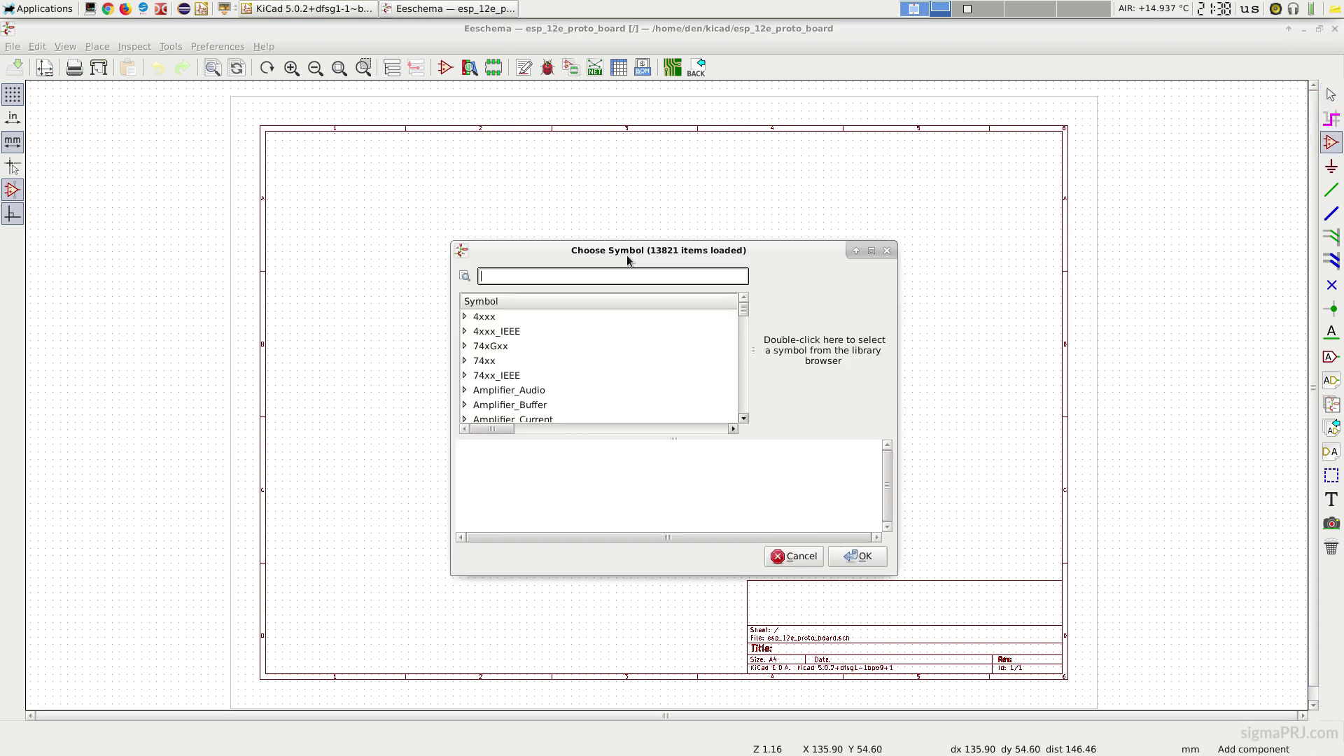
pyautogui.write('ESP-12')
pyautogui.moveTo(897, 576); pyautogui.dragTo(1070, 585)
pyautogui.click(526, 261)
pyautogui.click(526, 244)
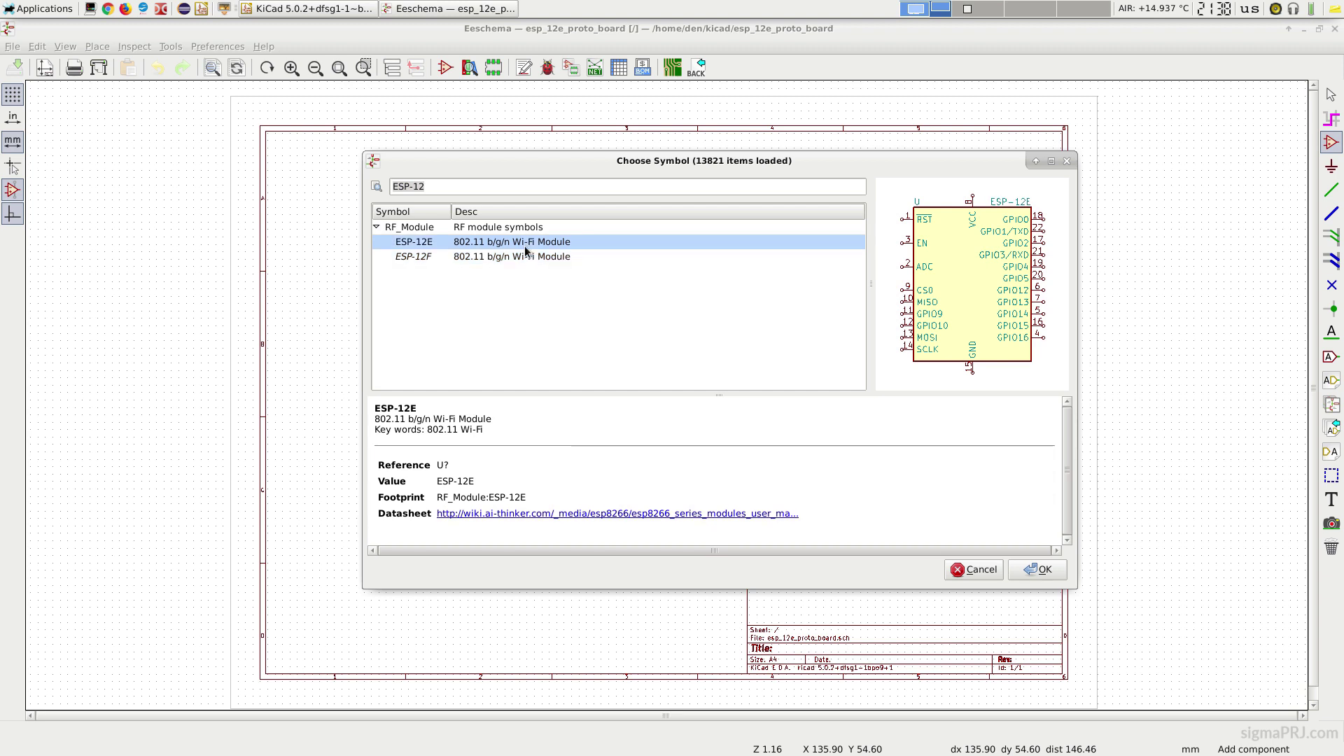
pyautogui.click(526, 257)
pyautogui.click(530, 245)
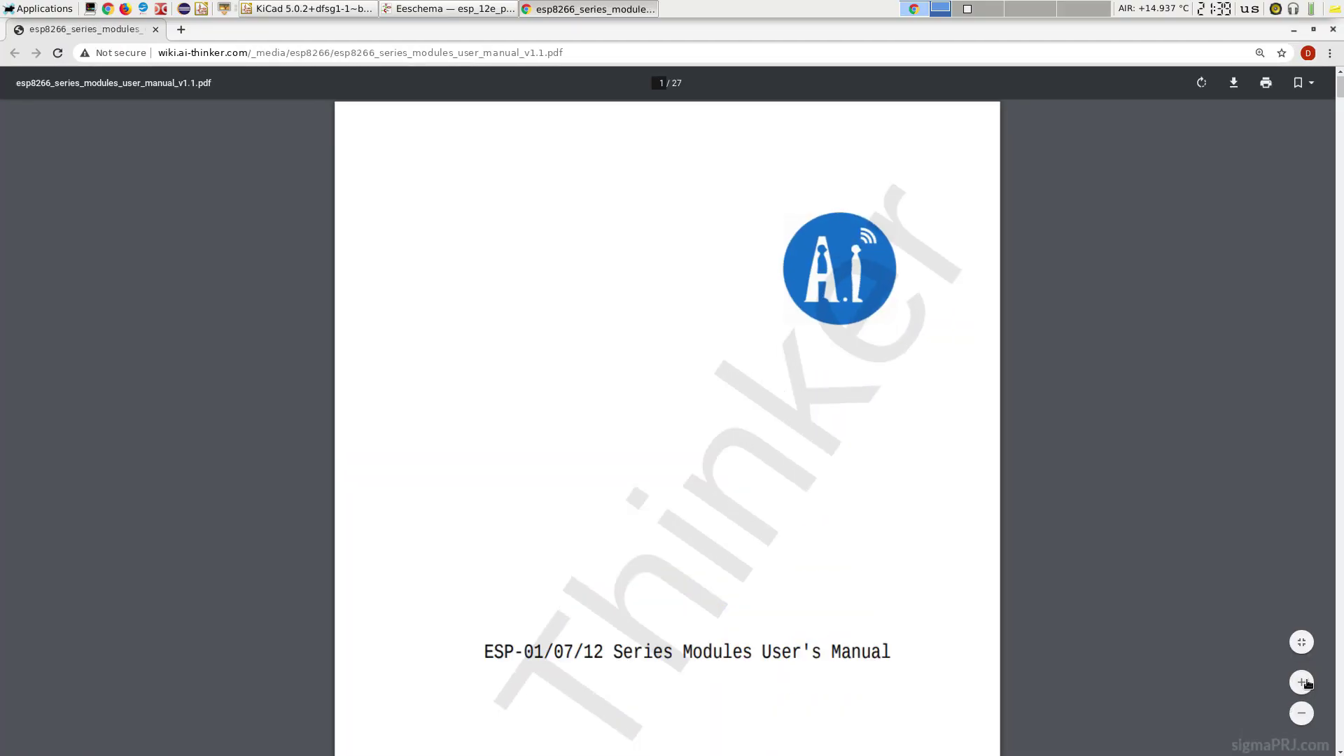
# Step: Scroll through the ESP8266 modules manual and save its PDF to Downloads
pyautogui.moveTo(1339, 102); pyautogui.dragTo(1330, 497)
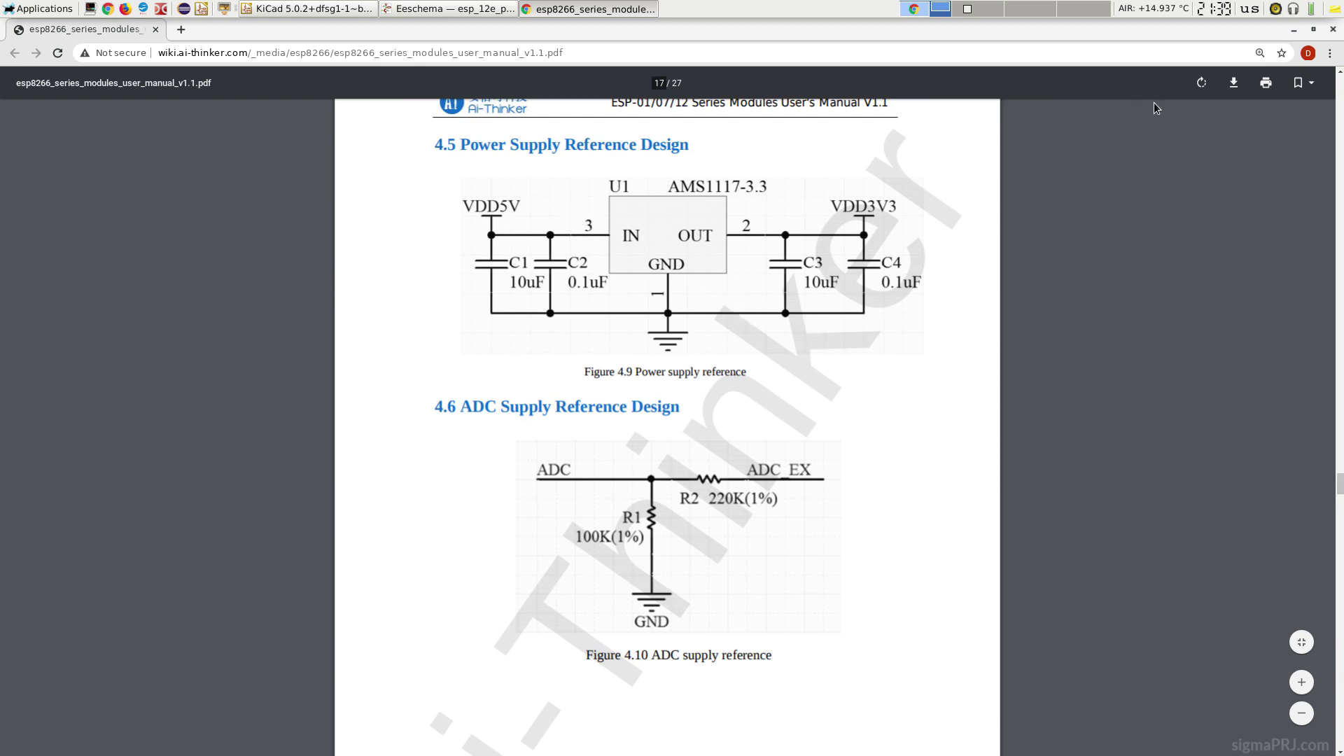
pyautogui.click(1233, 85)
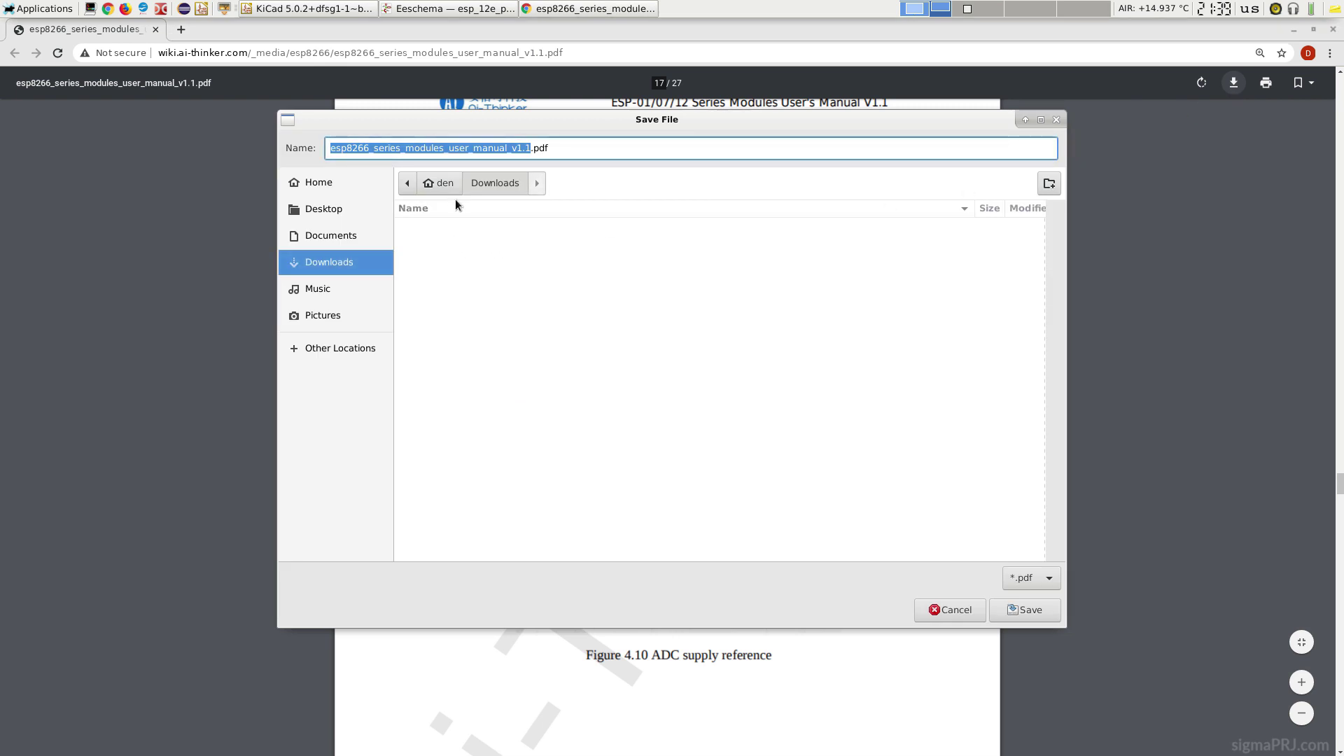
pyautogui.click(1019, 608)
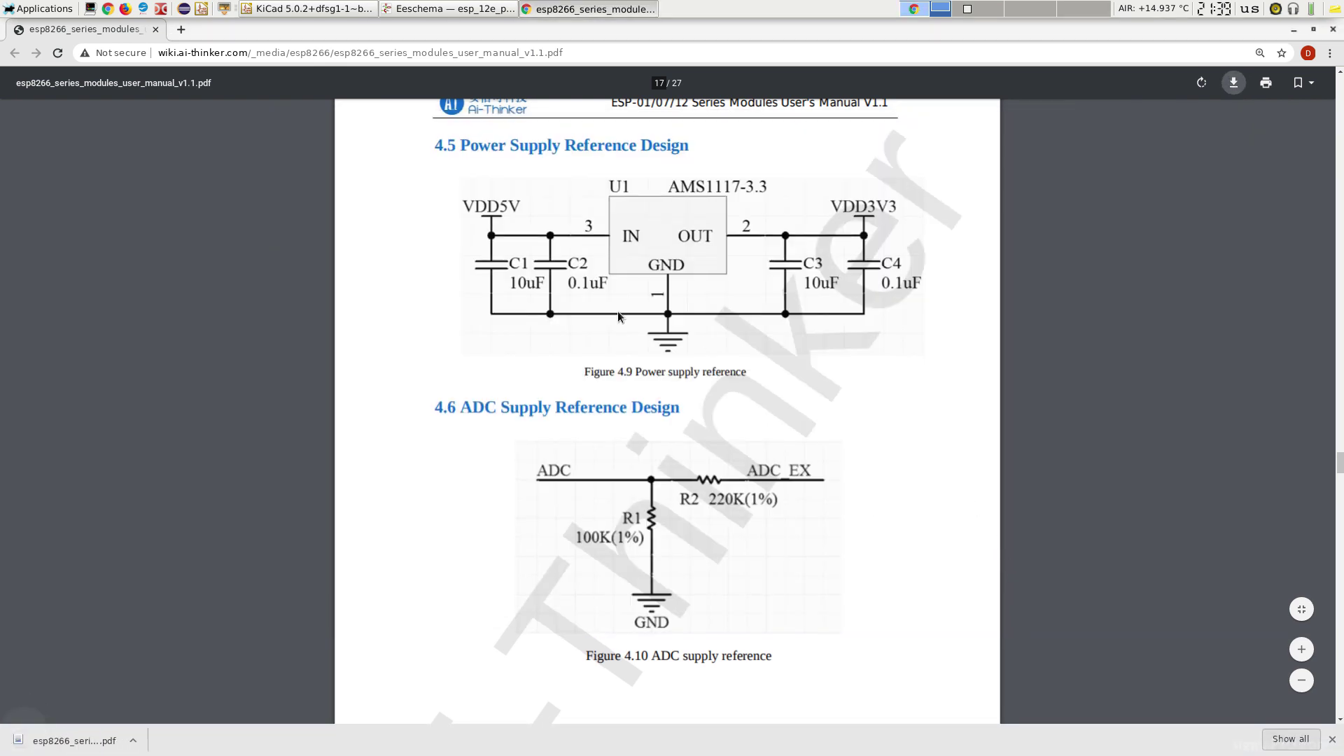
# Step: Place the ESP-12E module and move its value and U? reference above it
pyautogui.click(156, 30)
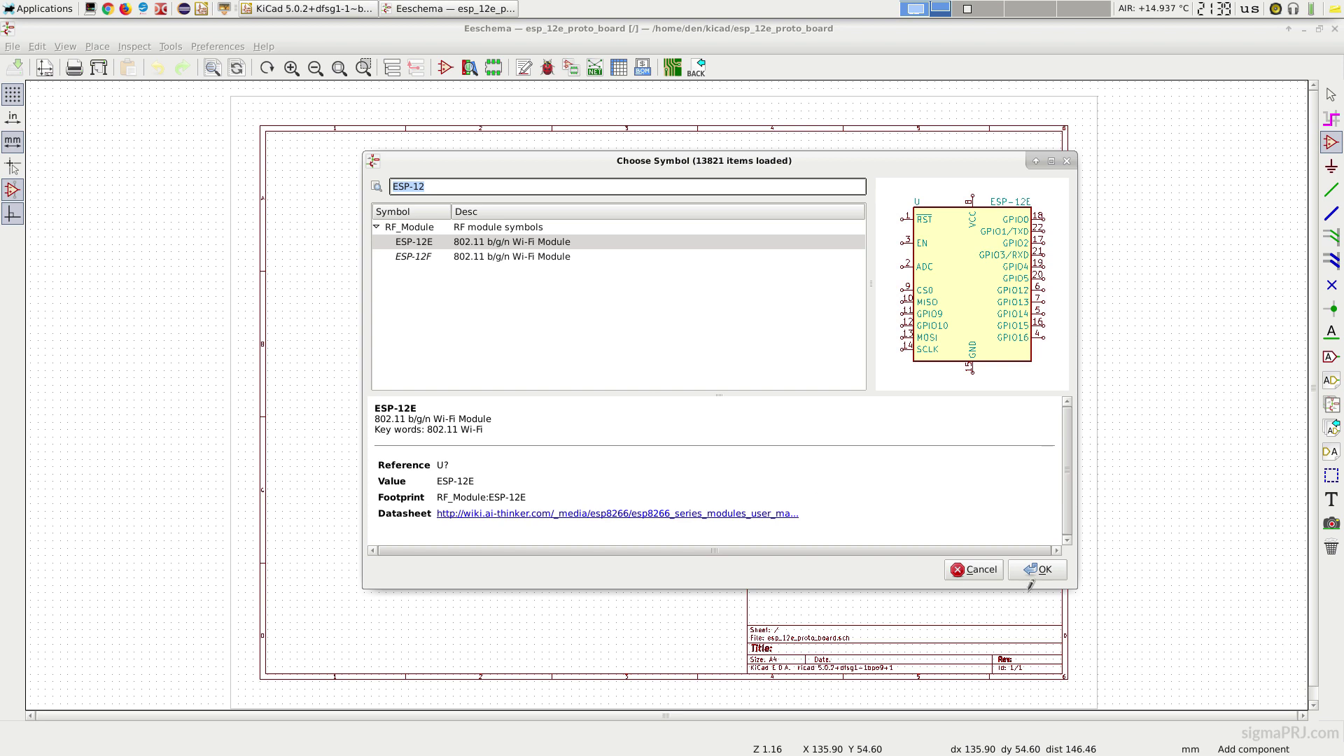
pyautogui.click(1038, 569)
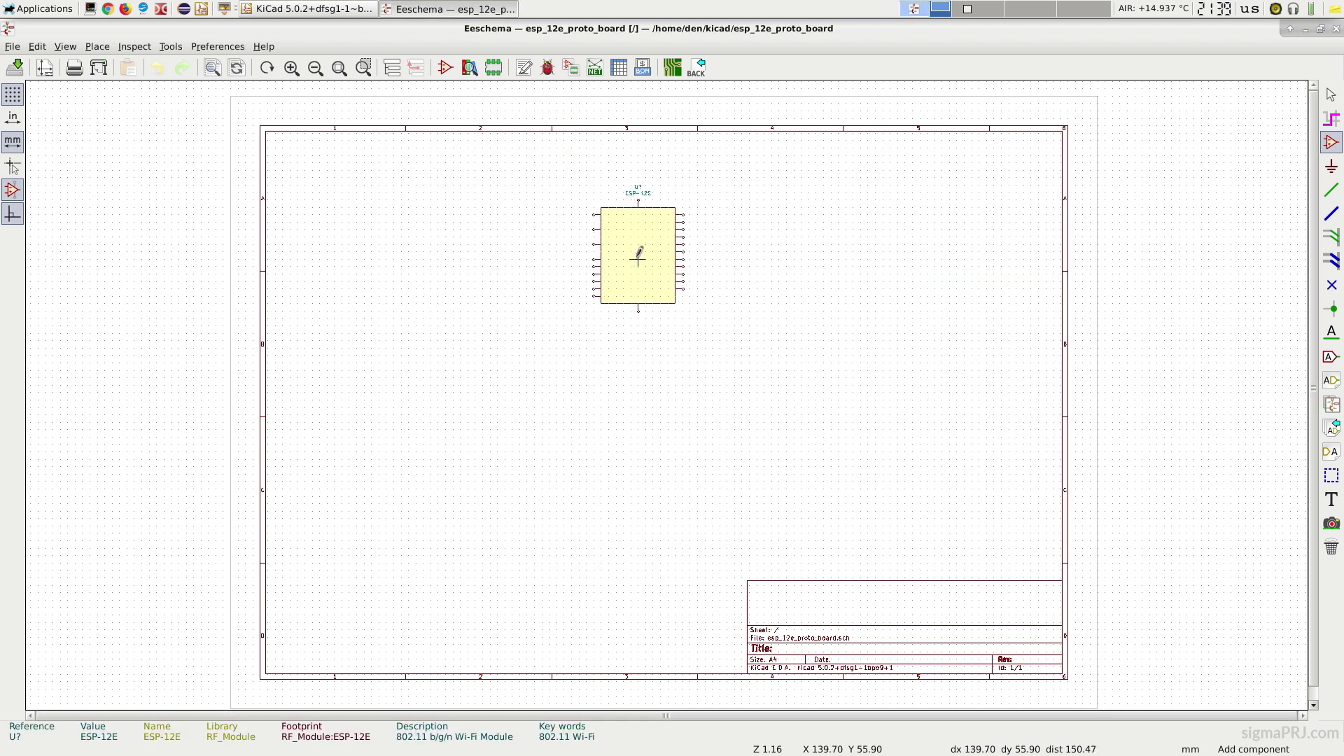
pyautogui.scroll(3, 660, 264)
pyautogui.click(661, 380)
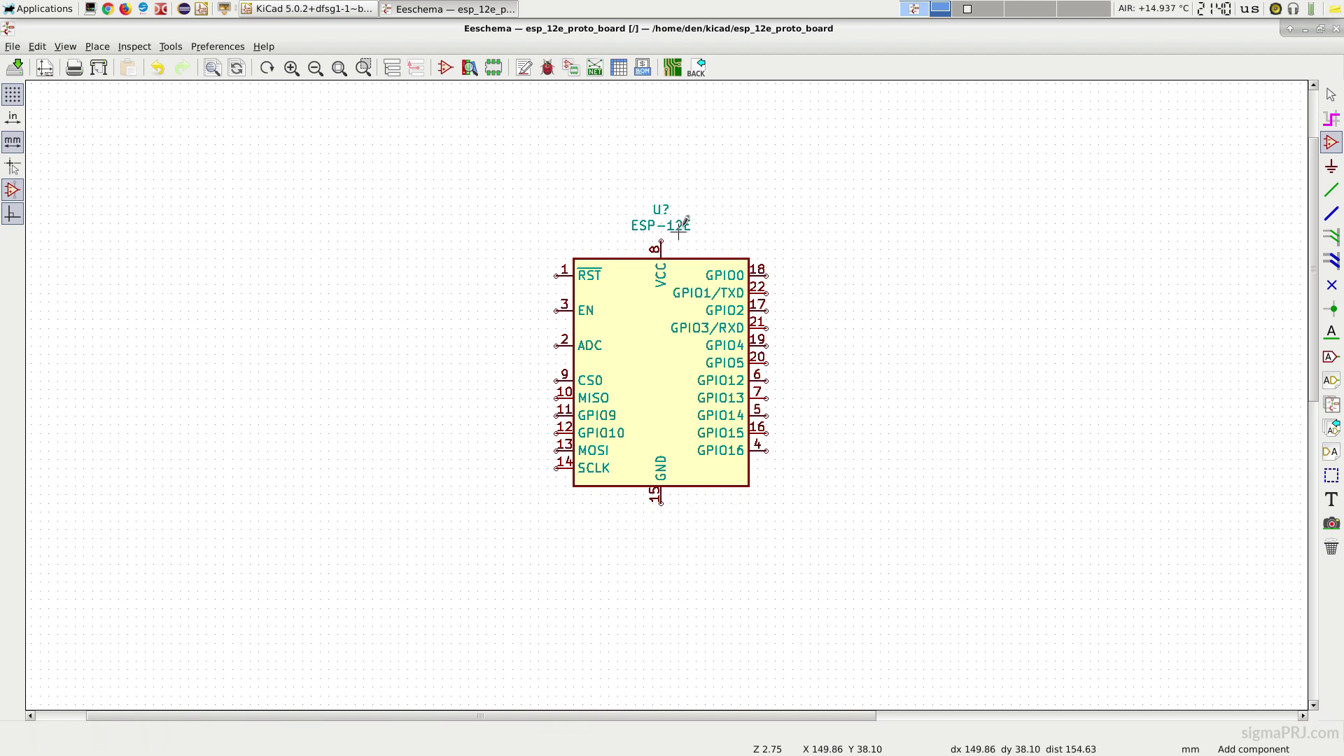
pyautogui.press('m')
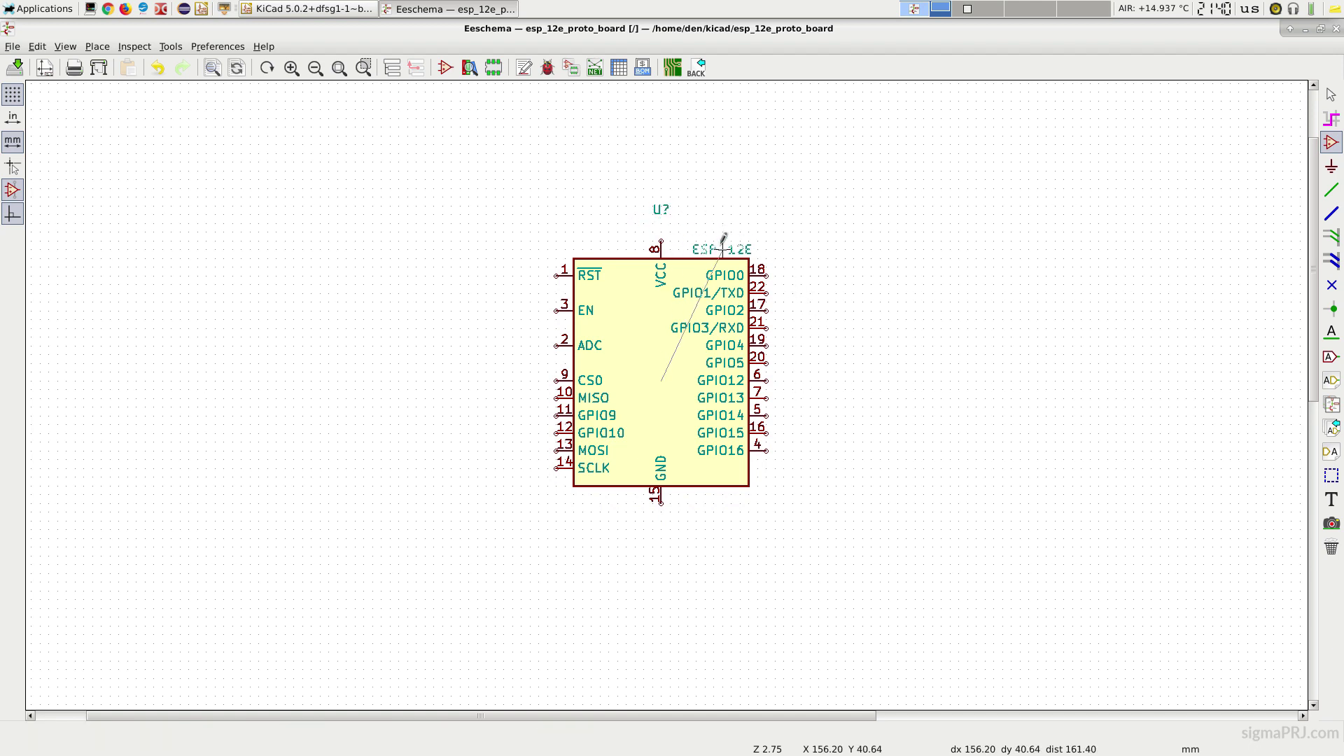
pyautogui.click(722, 240)
pyautogui.press('m')
pyautogui.click(643, 240)
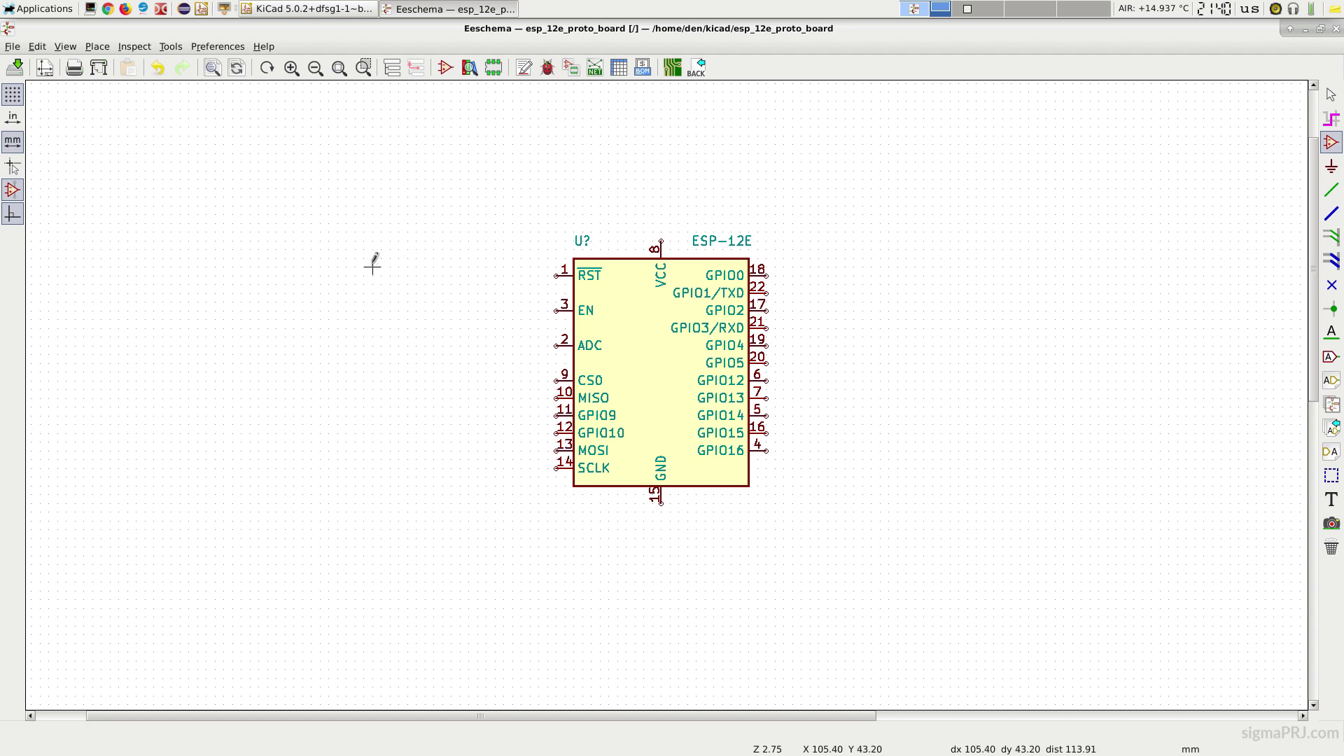
# Step: Place a Conn_01x11 connector left of the module and a copy on its right
pyautogui.click(321, 265)
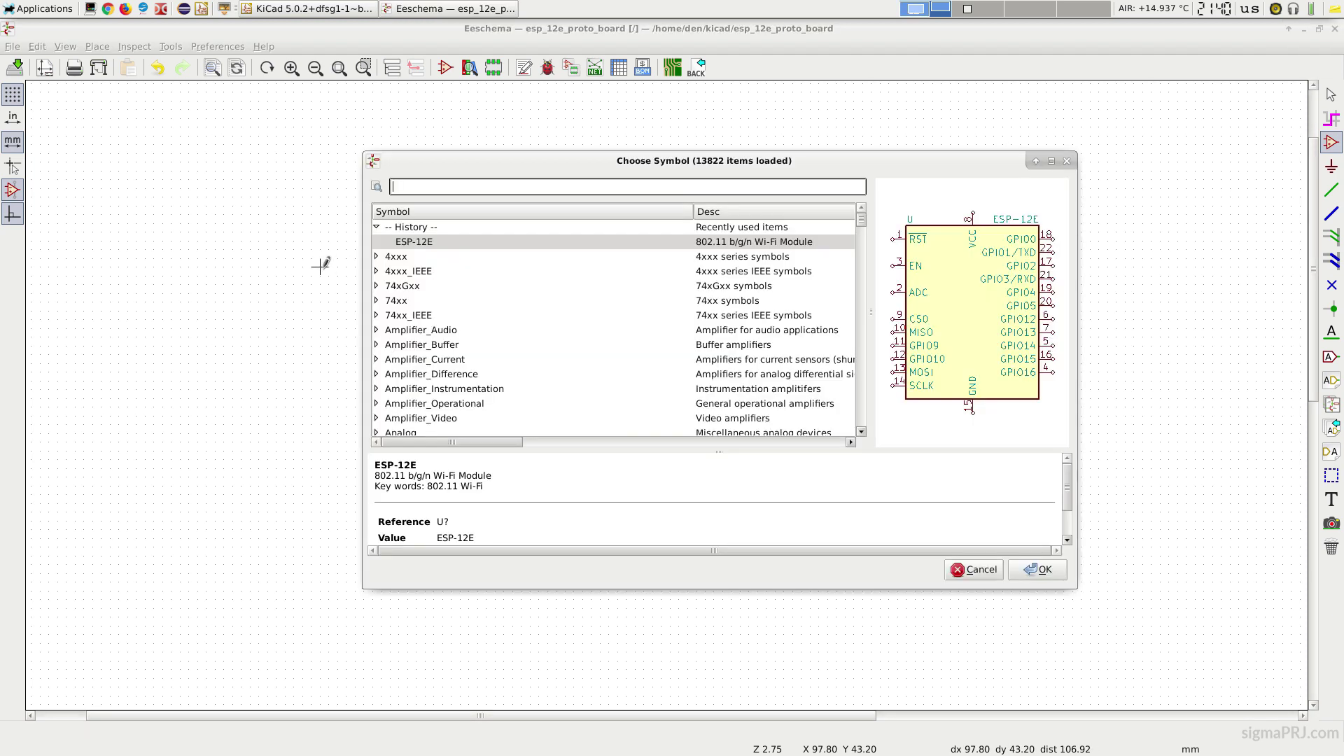
pyautogui.write('Connector')
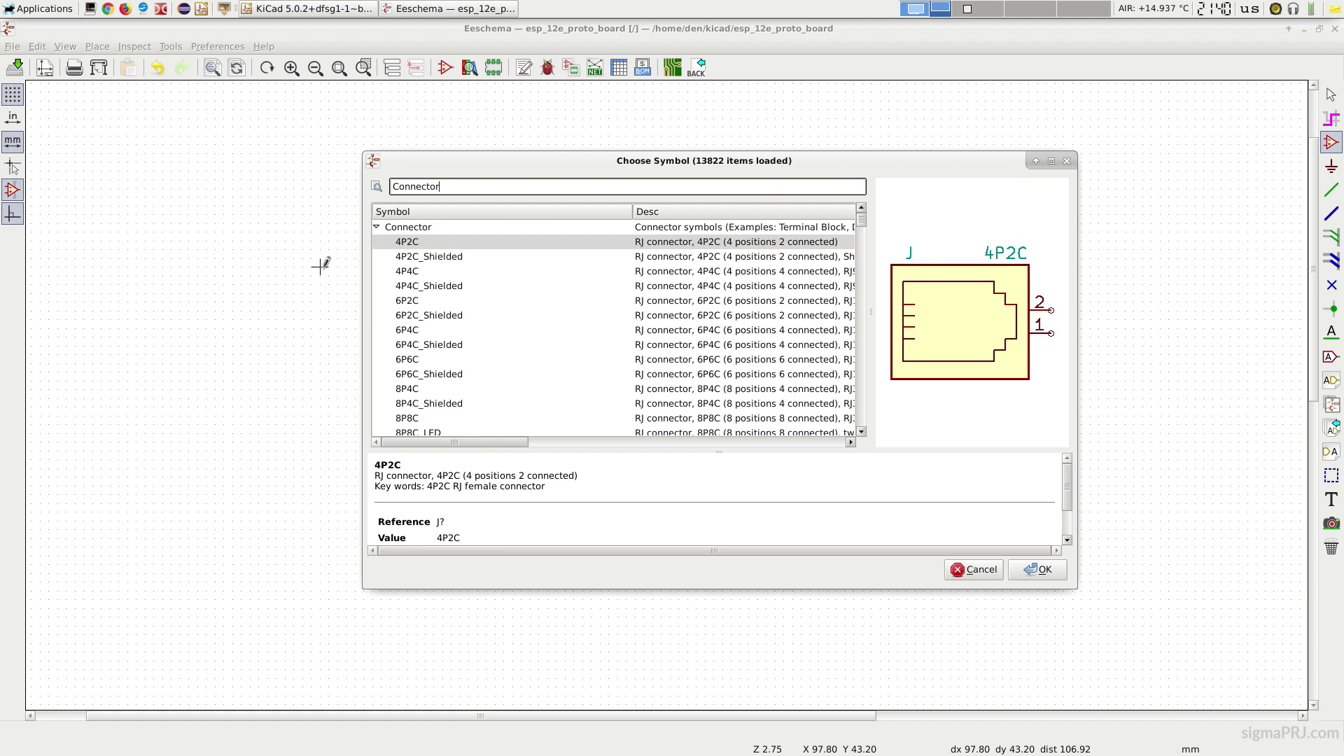
pyautogui.write('_Generic')
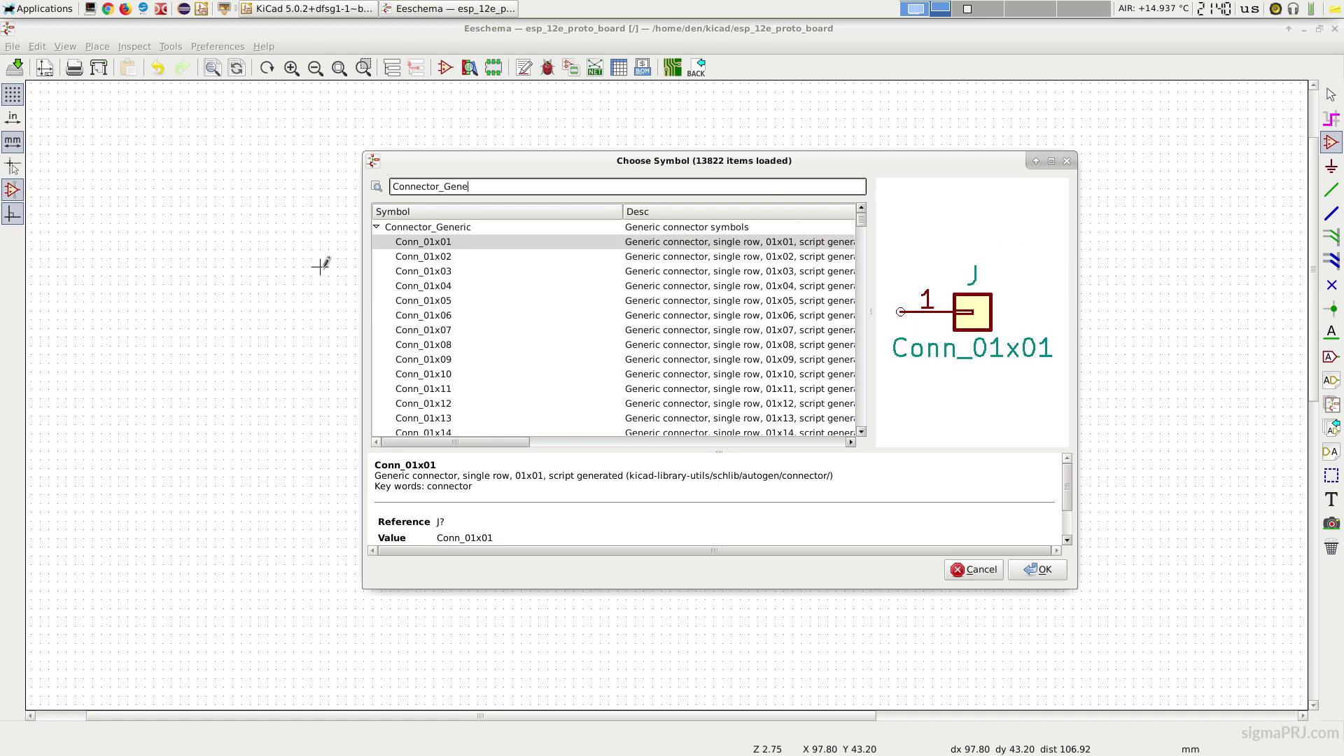
pyautogui.click(450, 386)
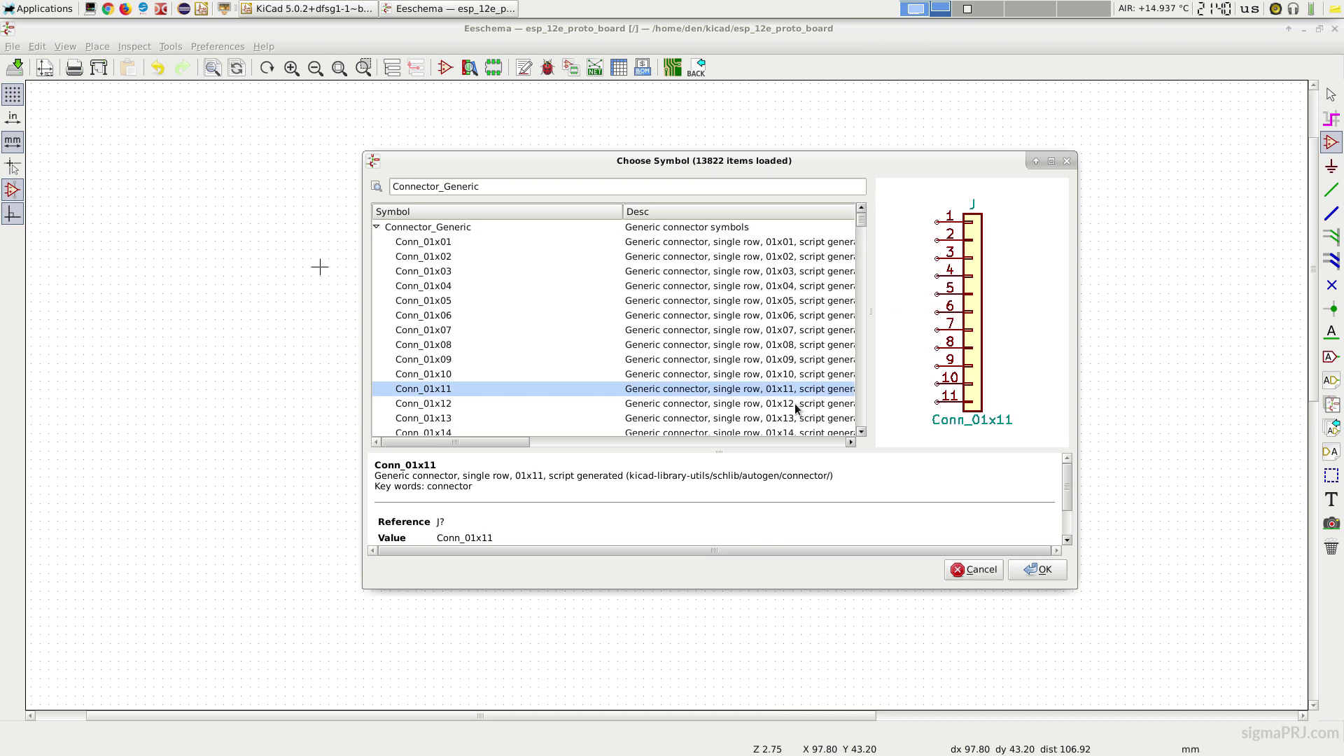
pyautogui.click(1039, 570)
pyautogui.click(311, 363)
pyautogui.press('c')
pyautogui.click(1026, 359)
pyautogui.rightClick(309, 359)
# Step: Mirror the left connector to face the module and save the schematic
pyautogui.moveTo(388, 443)
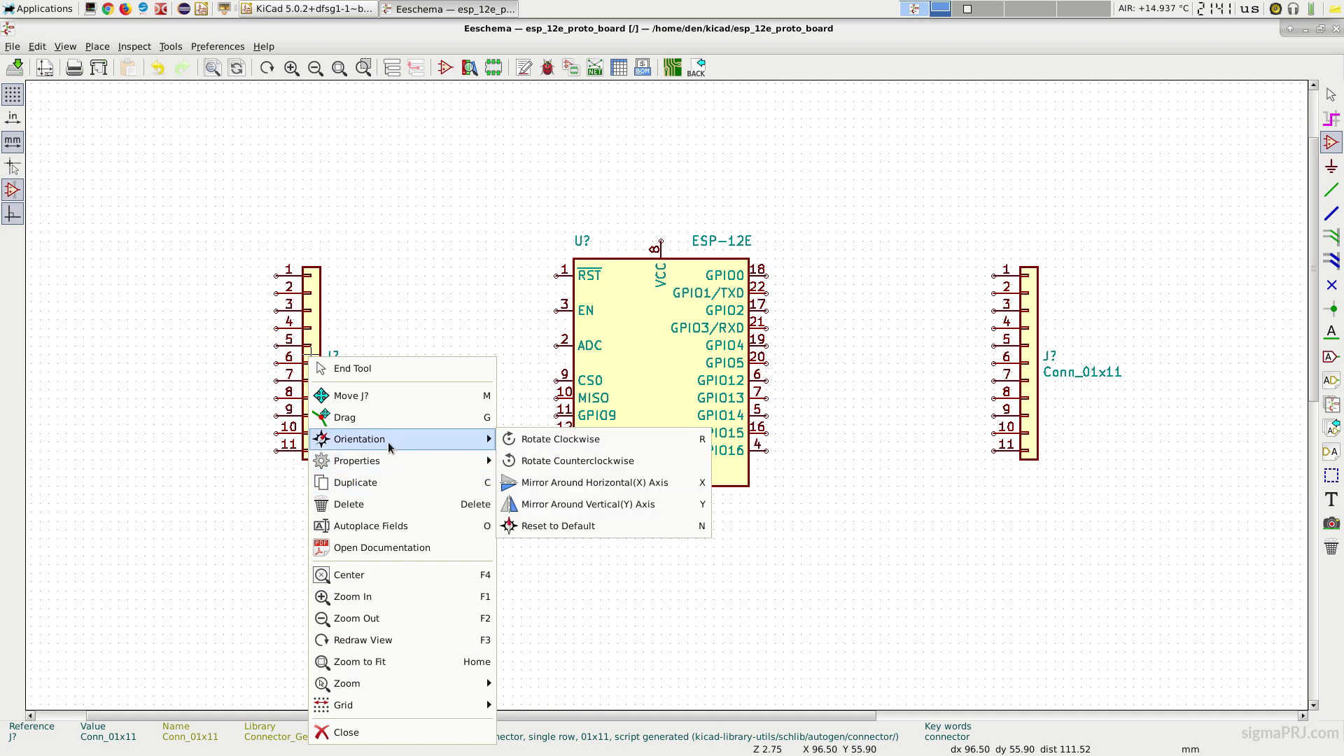
pyautogui.click(538, 505)
pyautogui.hotkey('ctrl', 's')
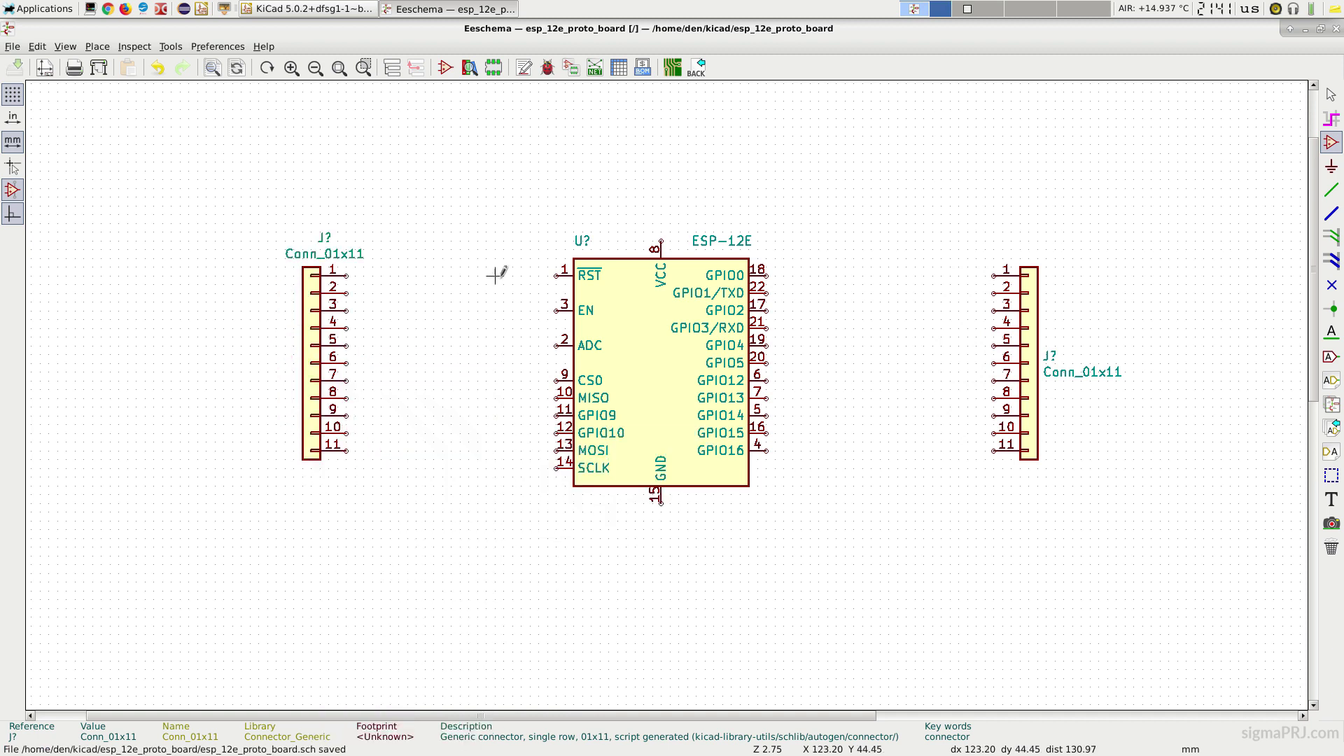
# Step: Add global labels RST, EN, ADC and CS0 to the module's left pins
pyautogui.hotkey('ctrl', 'h')
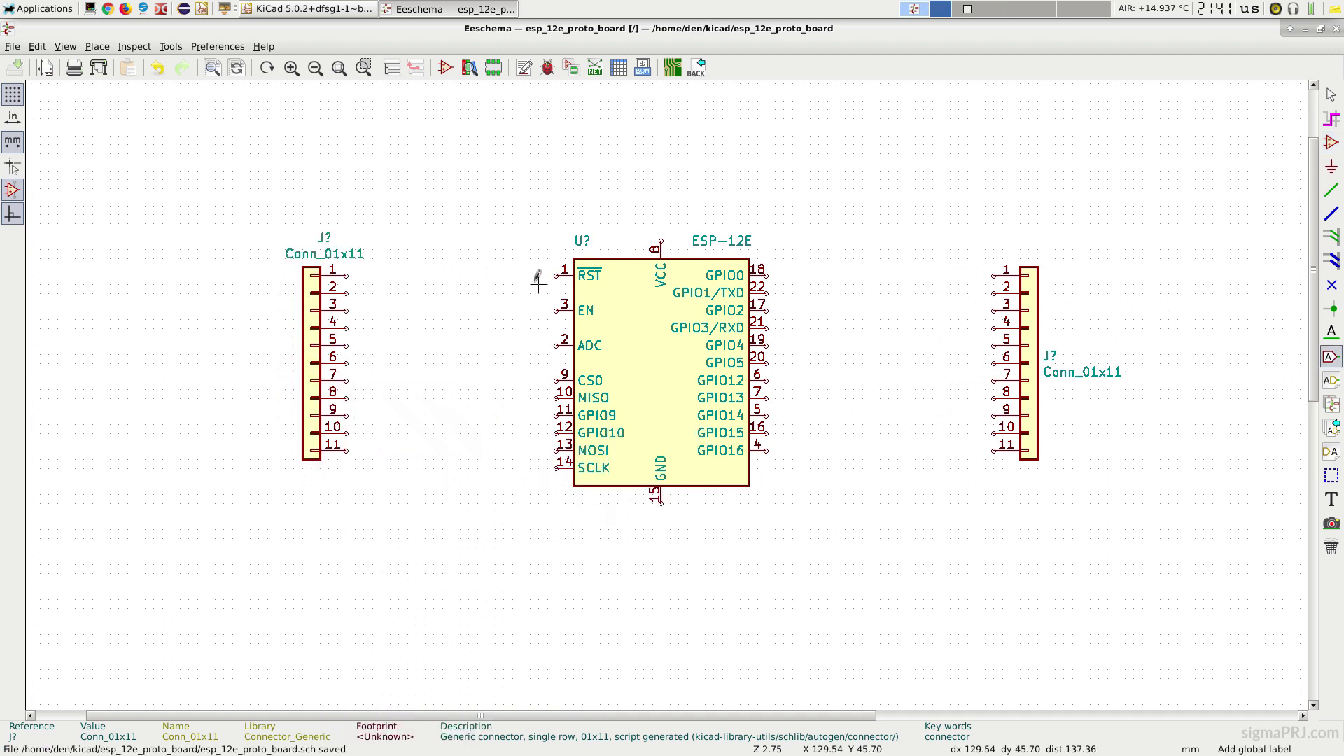
pyautogui.scroll(3, 535, 276)
pyautogui.click(626, 191)
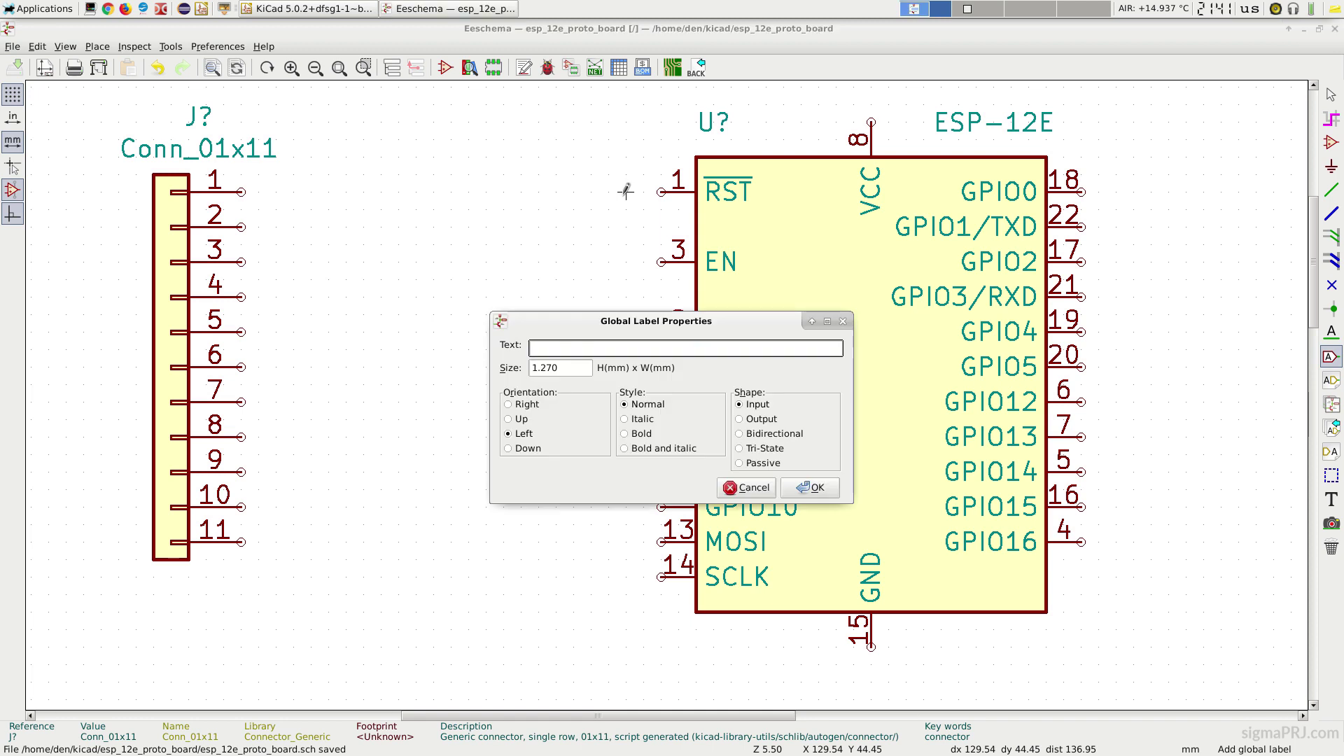
pyautogui.press('Return')
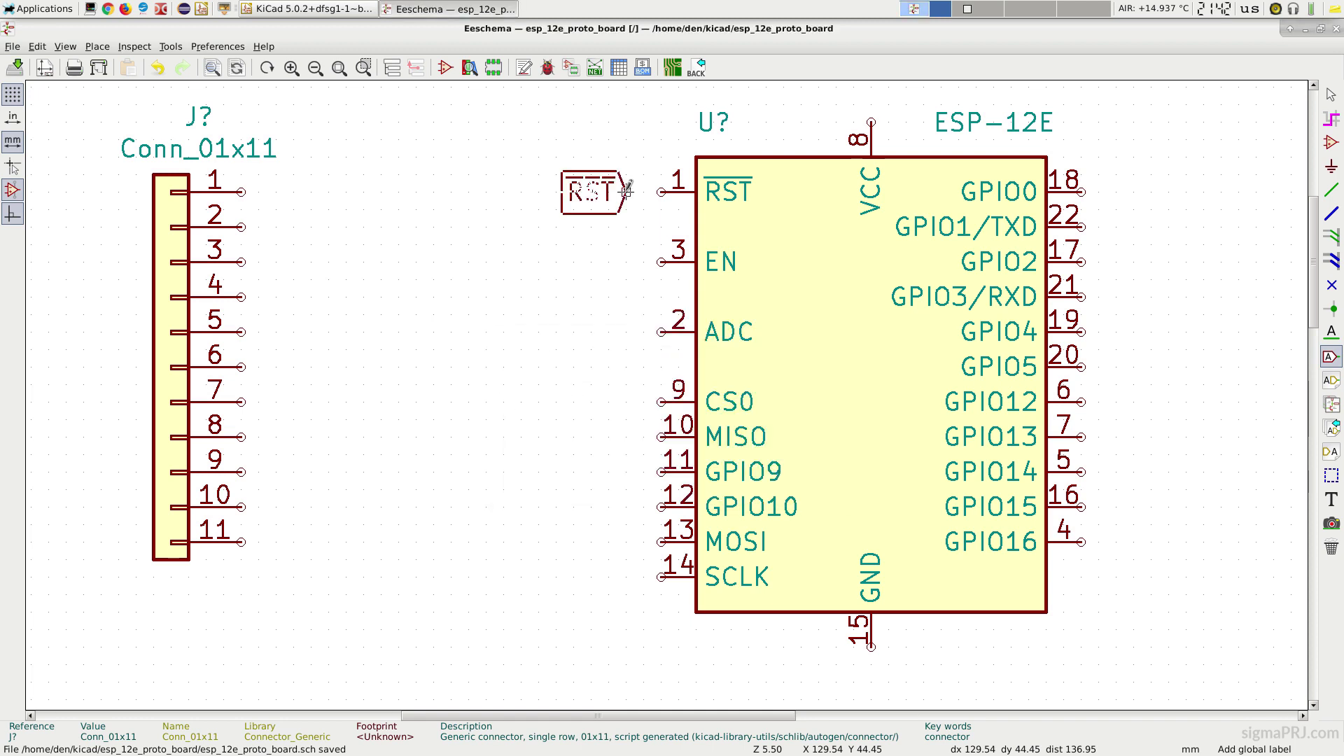
pyautogui.click(626, 190)
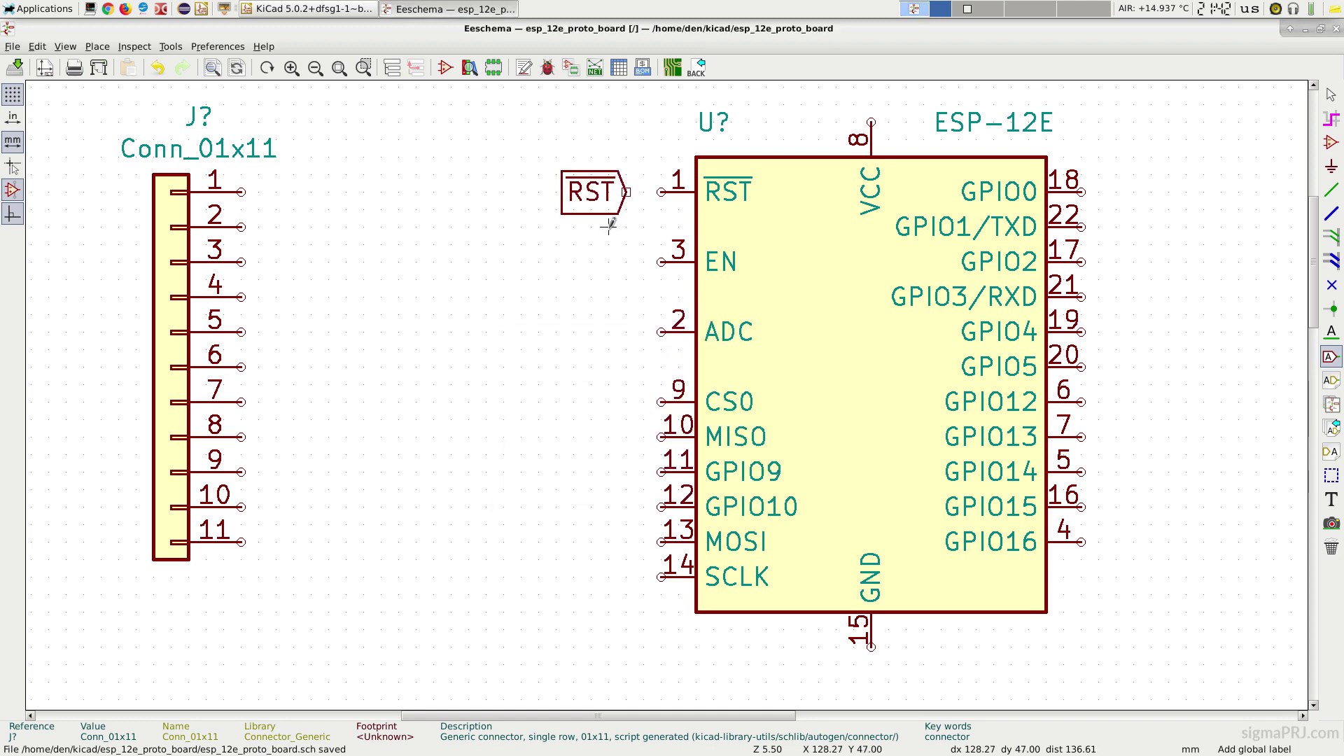
pyautogui.click(625, 261)
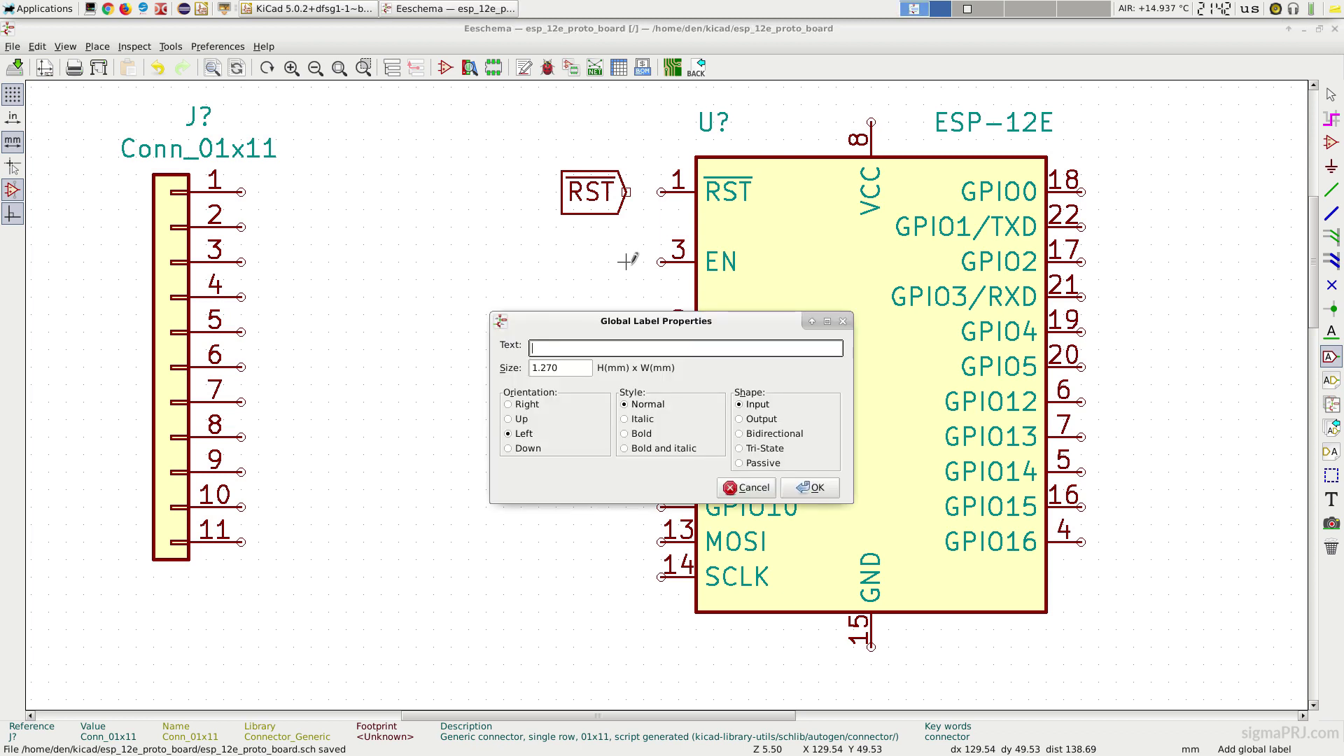
pyautogui.write('EN')
pyautogui.press('Return')
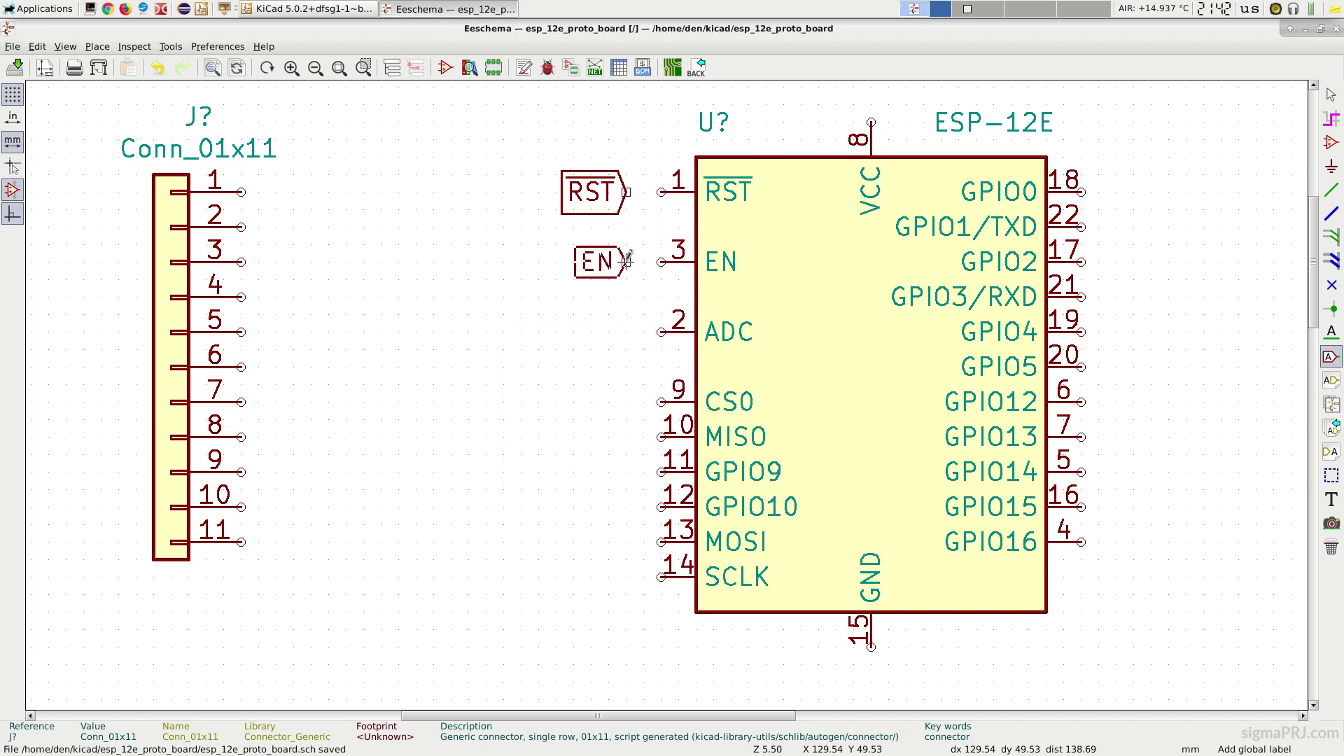
pyautogui.click(628, 261)
pyautogui.click(624, 329)
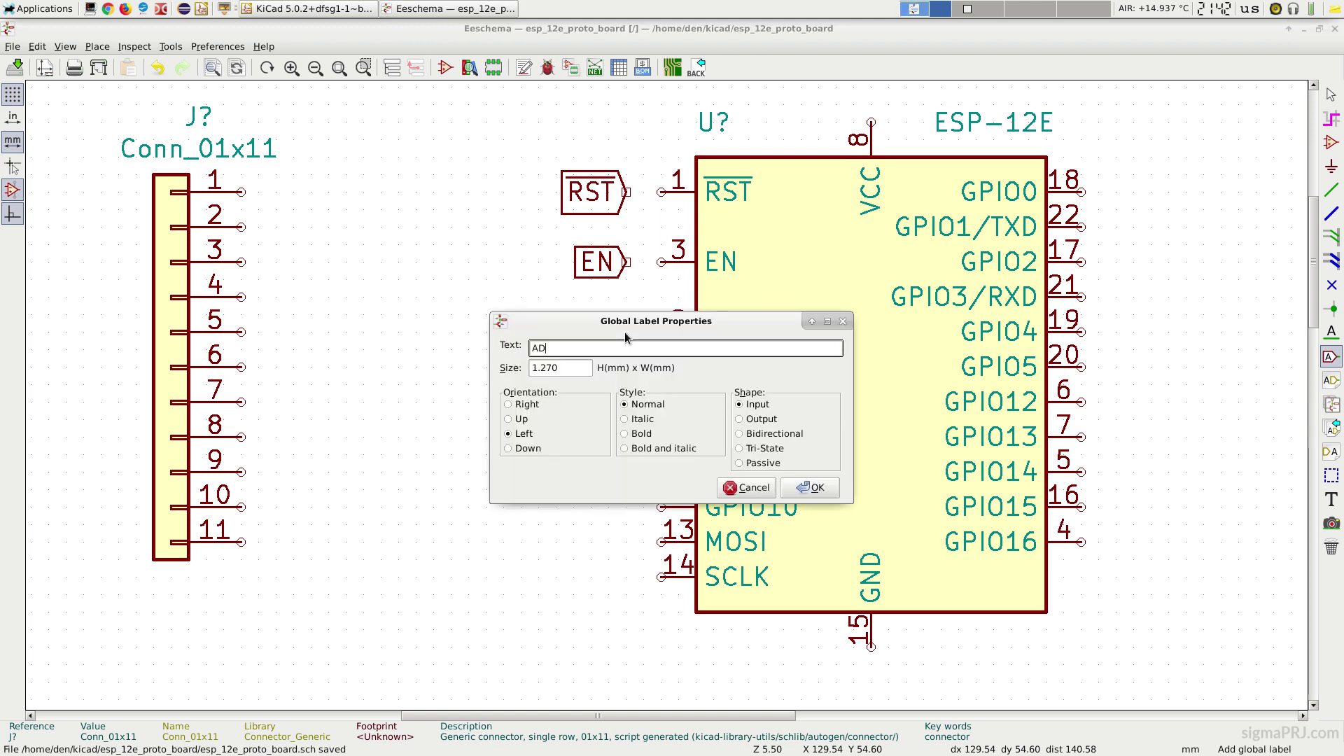
pyautogui.press('Return')
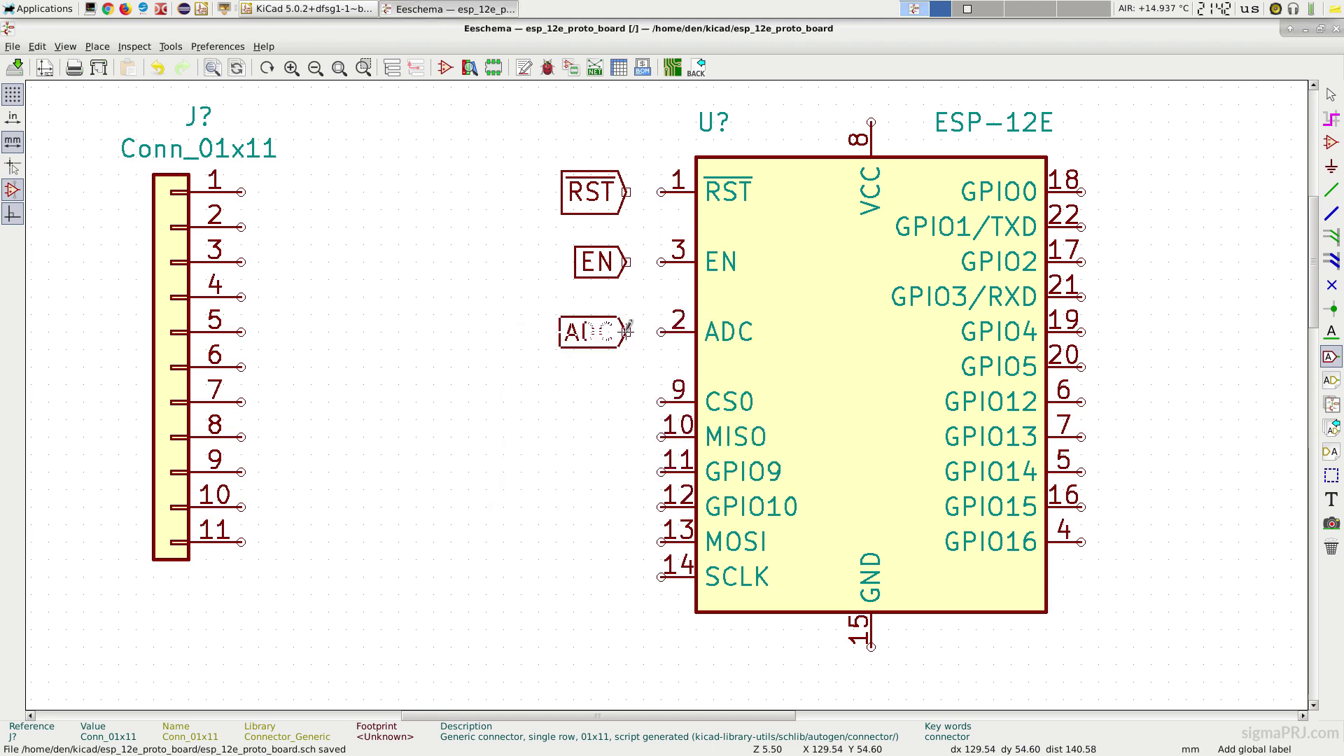
pyautogui.click(628, 332)
pyautogui.click(628, 401)
pyautogui.write('CS0')
pyautogui.press('Return')
pyautogui.click(628, 401)
# Step: Add global labels MISO, GPIO9, GPIO10, MOSI and SCLK to the remaining left pins
pyautogui.click(628, 436)
pyautogui.write('MISO')
pyautogui.press('Return')
pyautogui.click(629, 436)
pyautogui.click(628, 471)
pyautogui.write('GPIO9')
pyautogui.click(628, 471)
pyautogui.click(628, 506)
pyautogui.write('GPIO10')
pyautogui.click(628, 540)
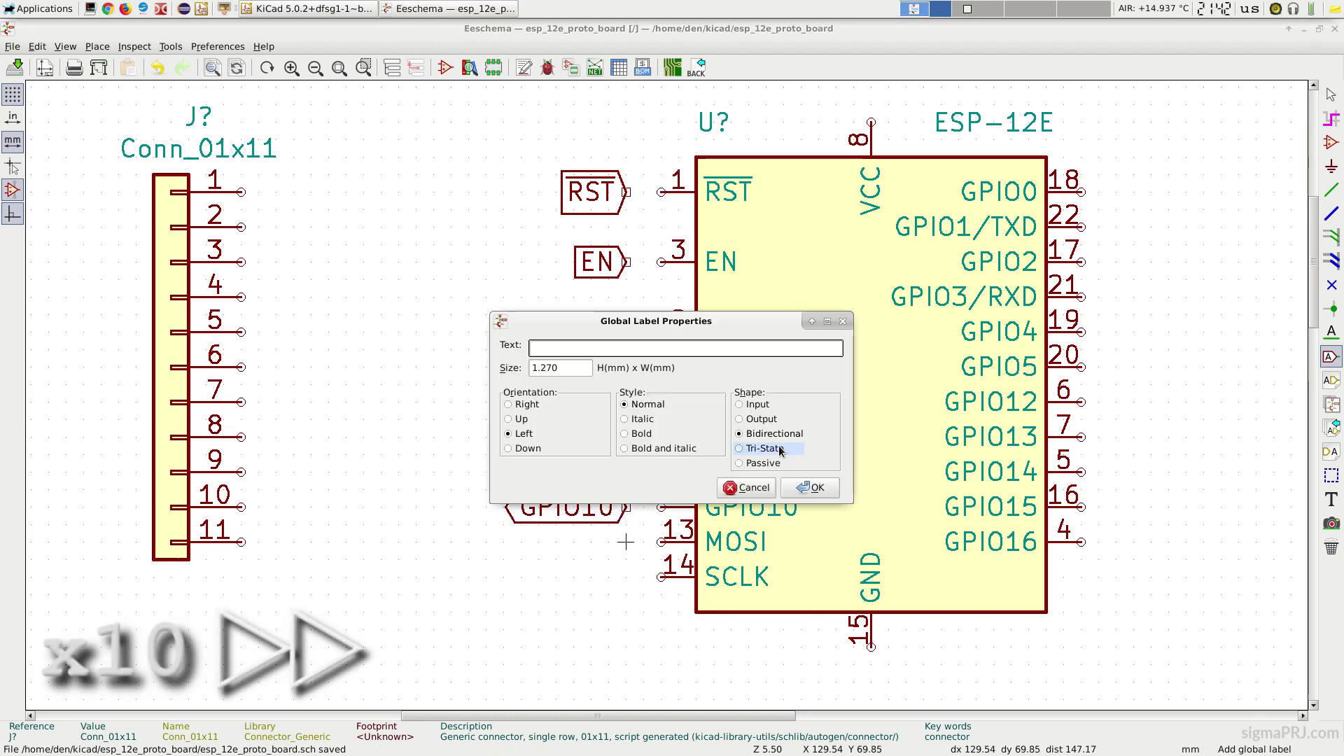
pyautogui.write('MOSI')
pyautogui.click(627, 541)
pyautogui.click(628, 576)
pyautogui.write('SCLK')
pyautogui.press('Return')
pyautogui.click(628, 576)
# Step: Add global labels GPIO0, TXD0, GPIO2 and RXD0 to the module's right pins
pyautogui.click(717, 191)
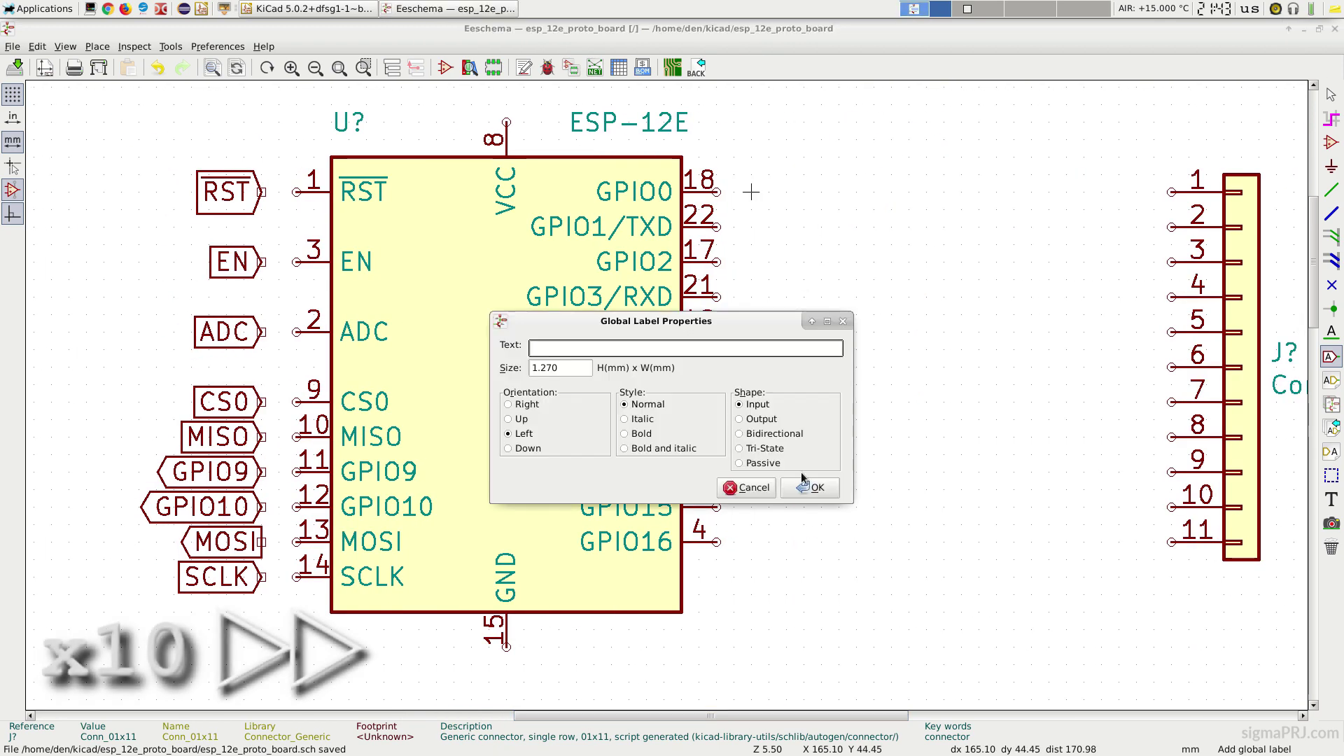
pyautogui.write('GPIO0')
pyautogui.press('Return')
pyautogui.click(752, 191)
pyautogui.click(752, 226)
pyautogui.write('TXD0')
pyautogui.press('Return')
pyautogui.click(752, 226)
pyautogui.click(752, 261)
pyautogui.write('GPIO2')
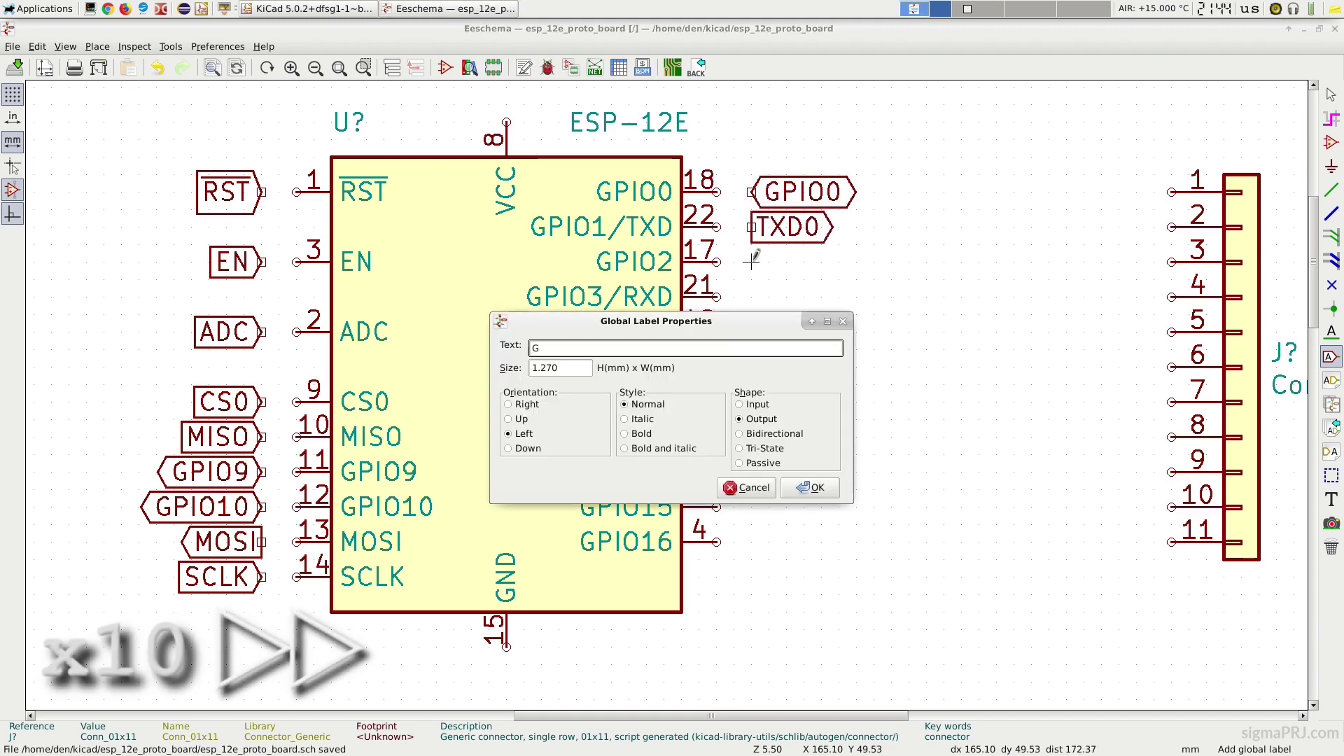
pyautogui.press('Return')
pyautogui.click(751, 261)
pyautogui.click(752, 297)
pyautogui.write('RXD0')
pyautogui.press('Return')
pyautogui.click(752, 296)
# Step: Add global labels GPIO4, GPIO5, GPTIO12, GPIO13, GPIO14, GPIO15 and GPIO16 to the remaining right pins
pyautogui.click(752, 331)
pyautogui.write('GPIO4')
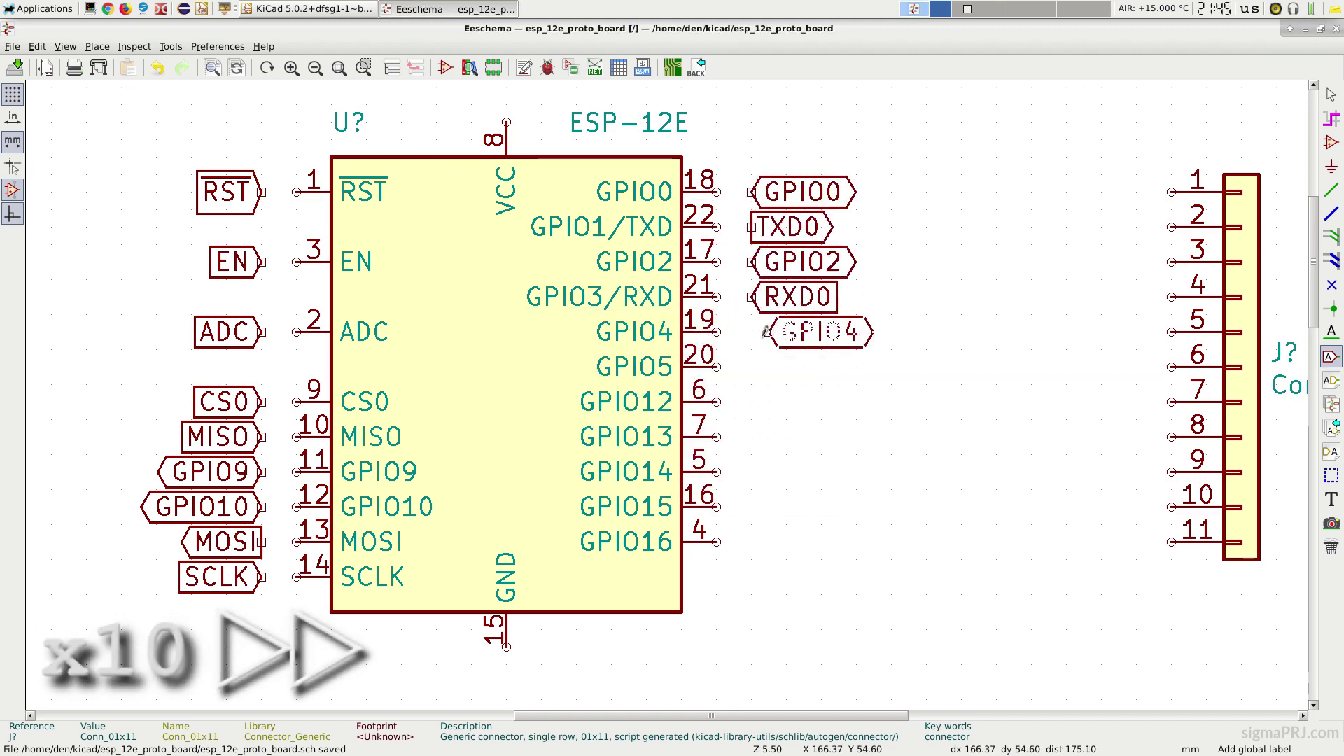
pyautogui.click(752, 331)
pyautogui.click(752, 367)
pyautogui.click(752, 401)
pyautogui.write('GPTIO12')
pyautogui.press('Return')
pyautogui.click(752, 401)
pyautogui.click(752, 436)
pyautogui.write('GPIO13')
pyautogui.click(752, 436)
pyautogui.click(752, 471)
pyautogui.click(752, 506)
pyautogui.write('GPIO15')
pyautogui.click(752, 506)
pyautogui.click(752, 541)
pyautogui.write('GPIO16')
pyautogui.click(752, 542)
pyautogui.scroll(-2, 1194, 314)
pyautogui.scroll(2, 663, 386)
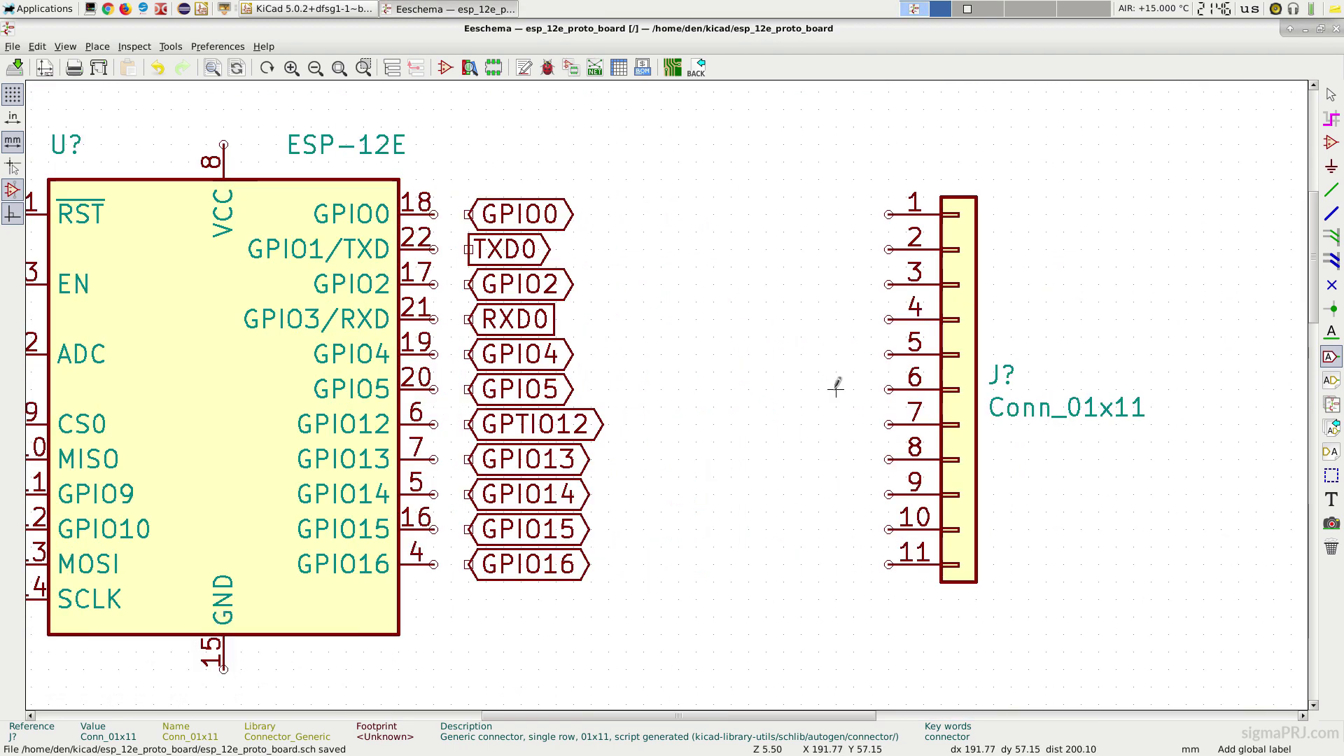
# Step: Copy the TXD0, RXD0, GPIO5, GPIO4 and GPIO0 labels onto connector pins 1–5
pyautogui.press('c')
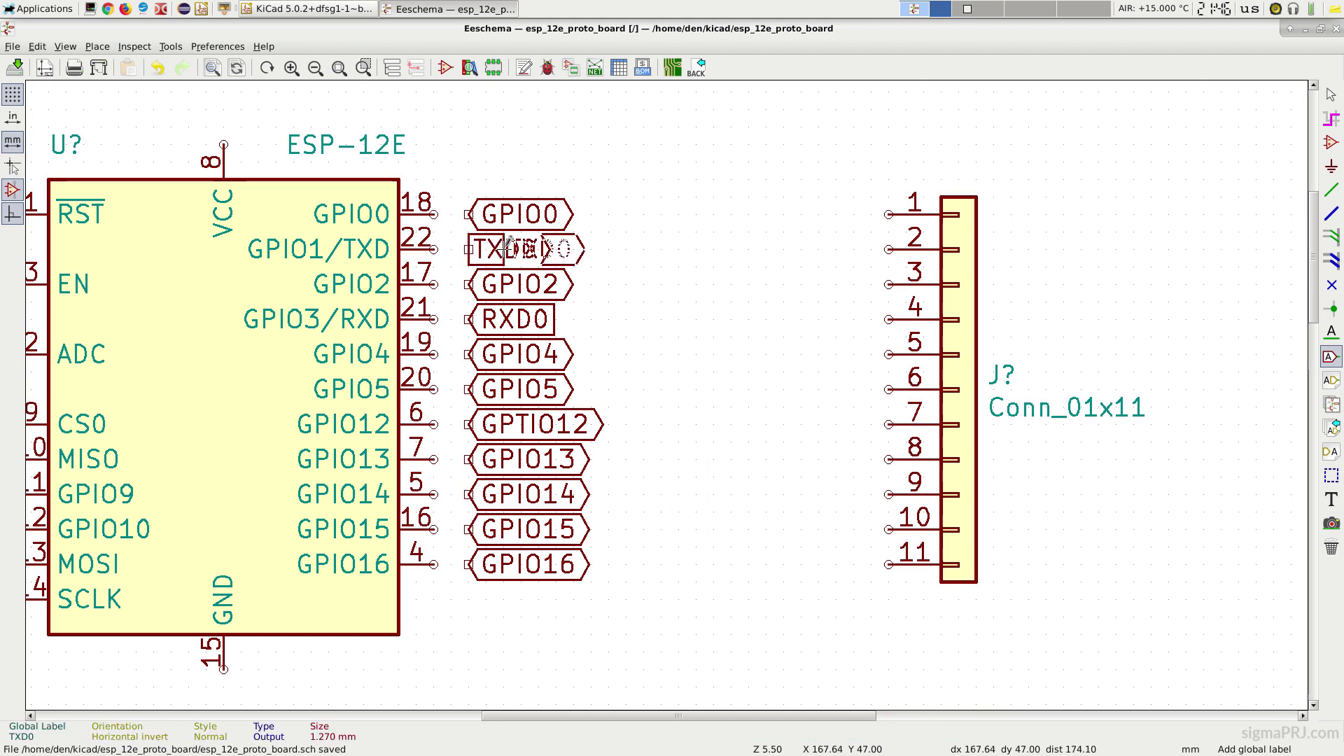
pyautogui.press('r')
pyautogui.press('r')
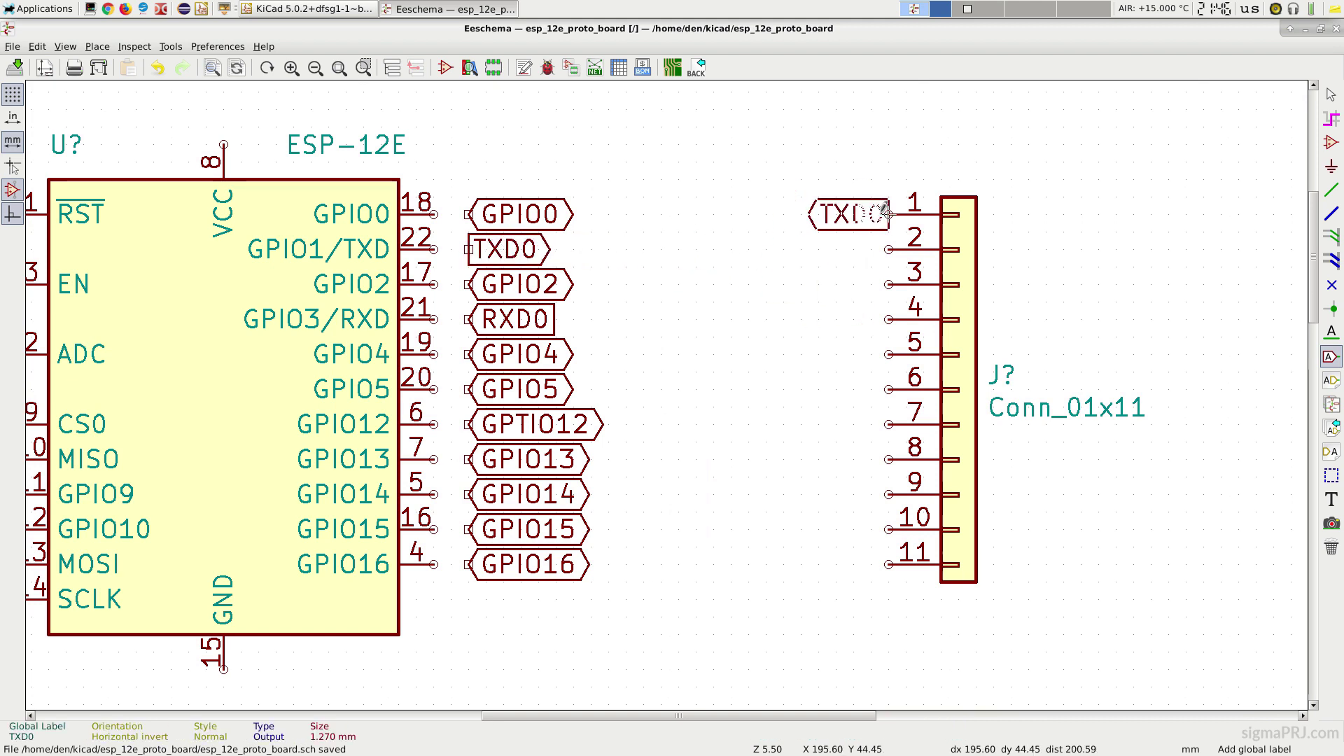
pyautogui.click(855, 214)
pyautogui.press('c')
pyautogui.press('r')
pyautogui.press('r')
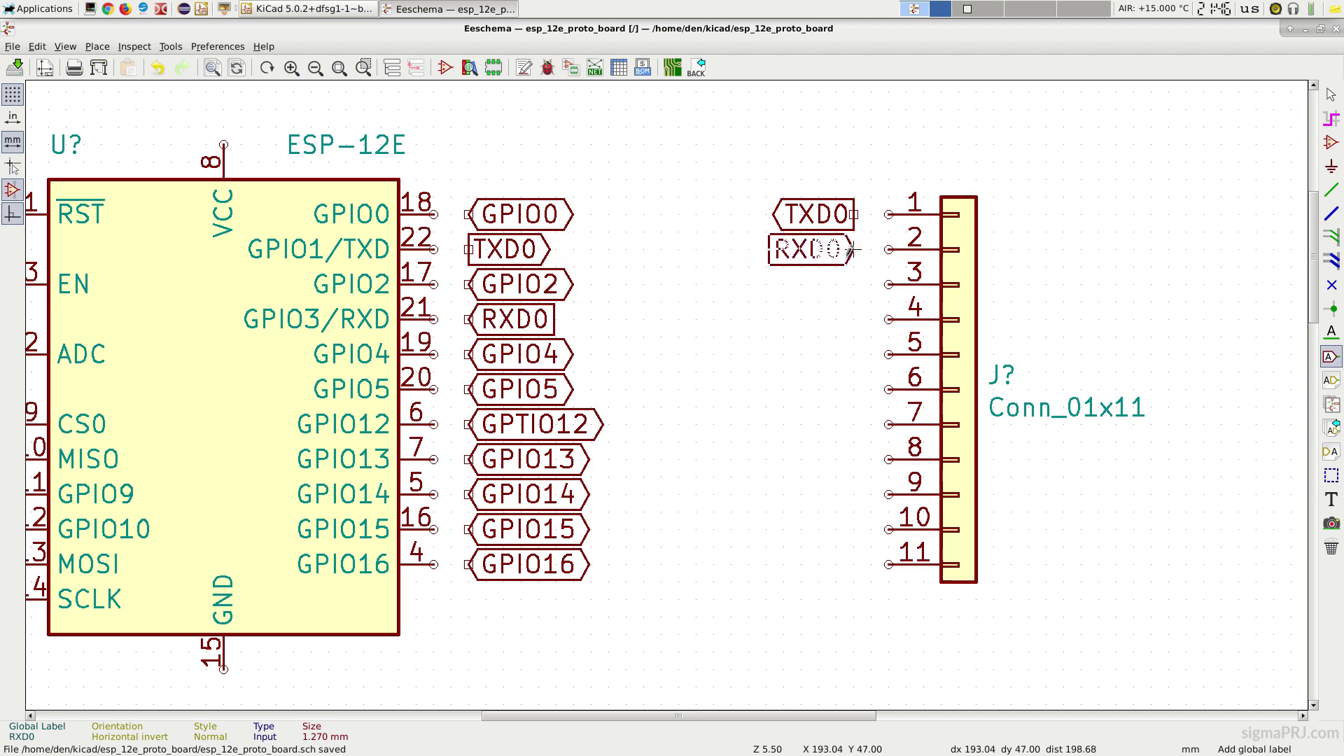
pyautogui.press('c')
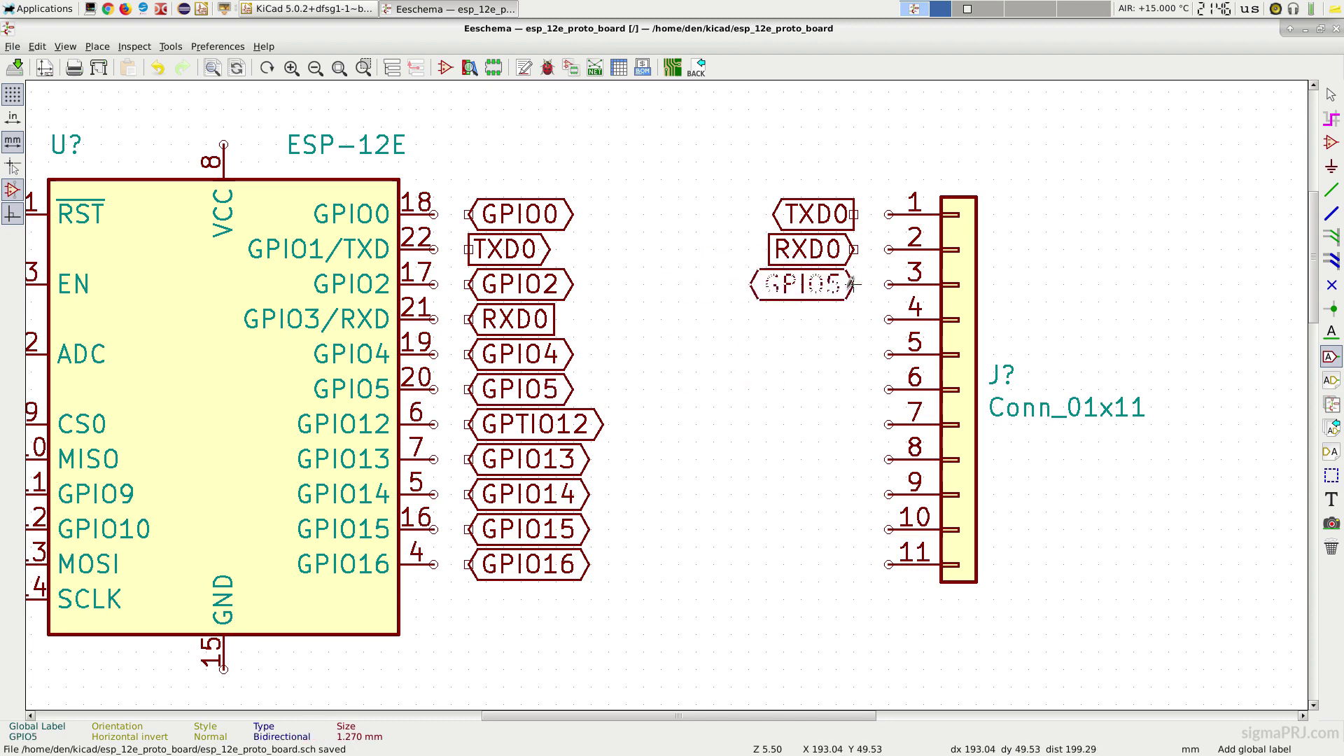
pyautogui.click(854, 284)
pyautogui.press('c')
pyautogui.click(854, 319)
pyautogui.press('c')
pyautogui.click(854, 354)
# Step: Copy the GPIO2, SCLK, MOSI and GPIO10 labels onto connector pins 6–10
pyautogui.press('c')
pyautogui.click(854, 389)
pyautogui.press('c')
pyautogui.click(855, 424)
pyautogui.hscroll(-5, 625, 319)
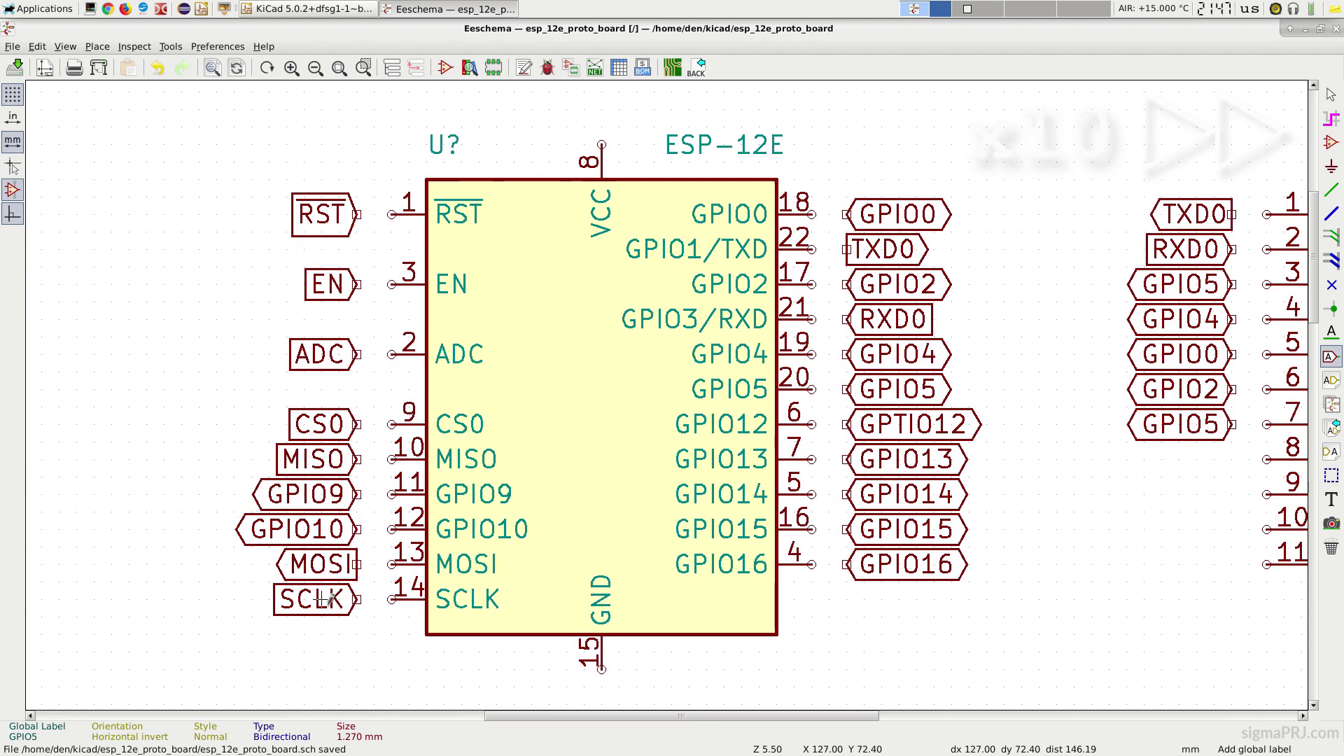
pyautogui.click(855, 460)
pyautogui.click(854, 494)
pyautogui.press('c')
pyautogui.click(1066, 530)
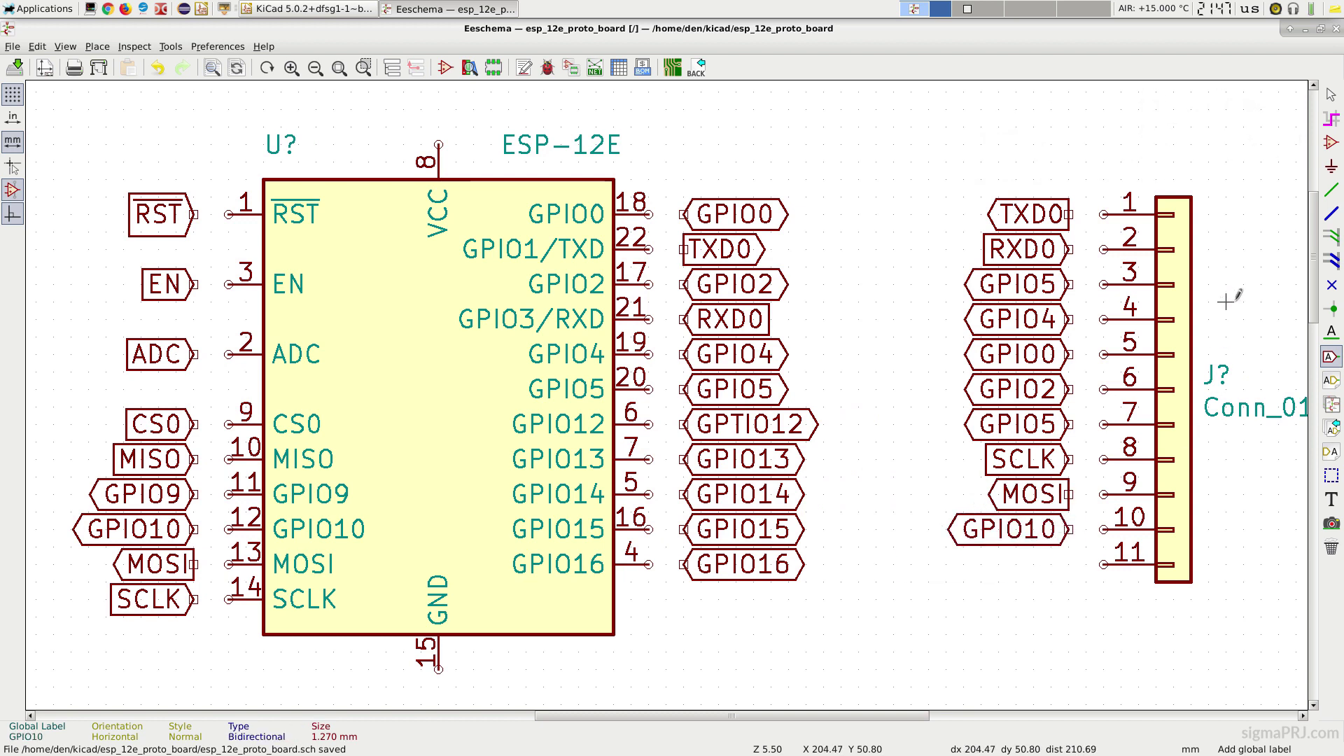
pyautogui.click(1332, 166)
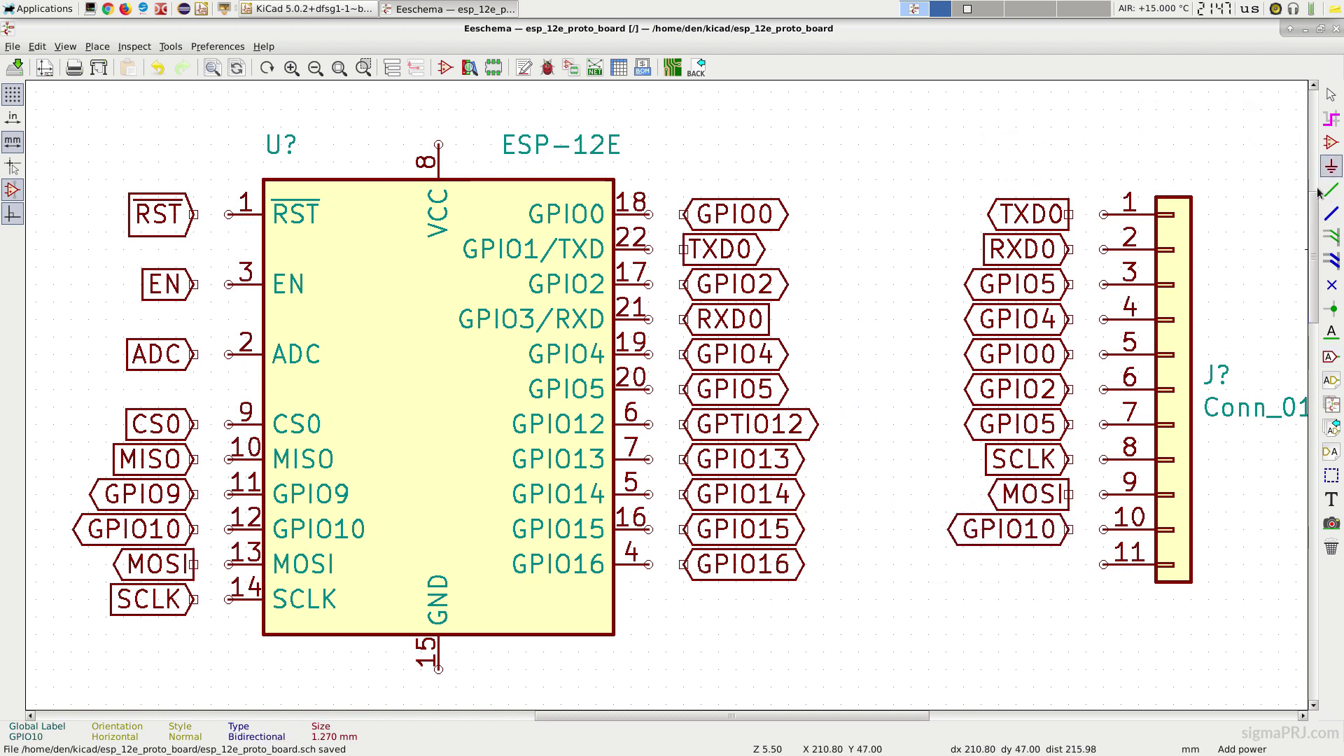
# Step: Add a GND power symbol below the right connector
pyautogui.click(1069, 616)
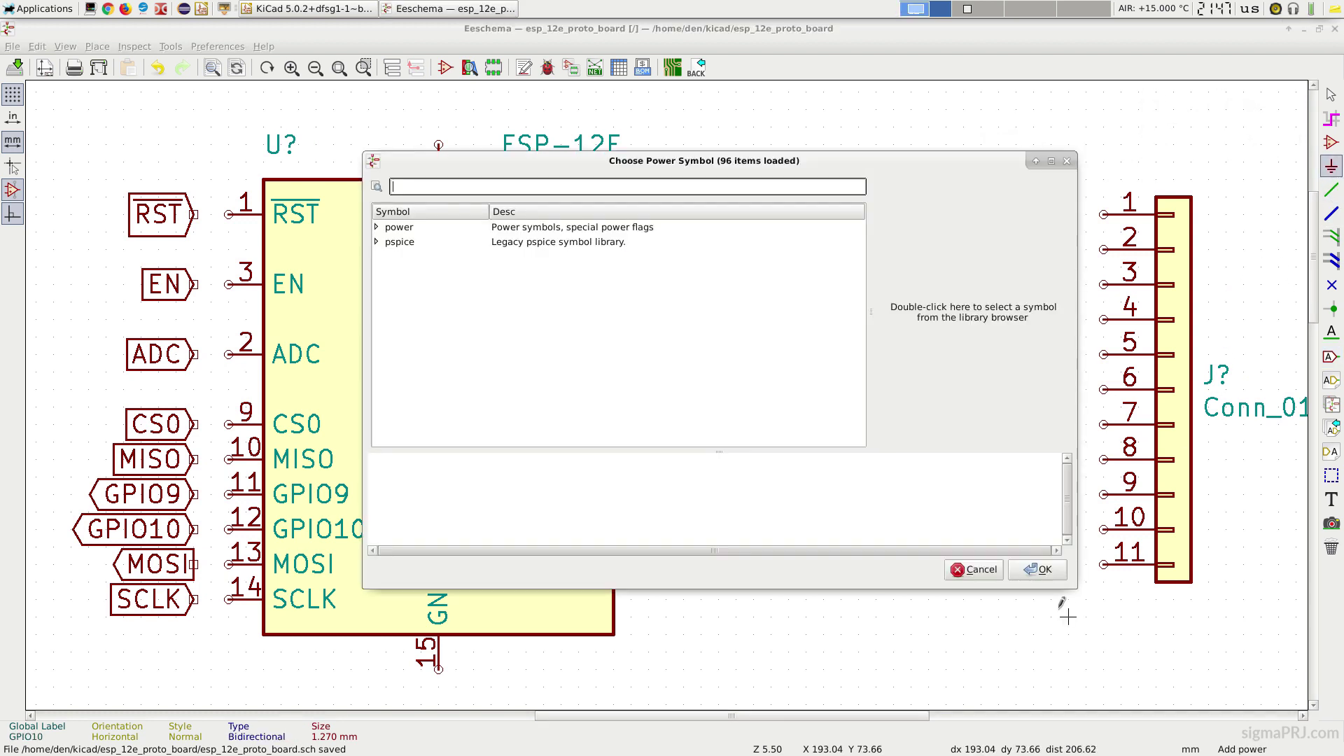
pyautogui.write('GND')
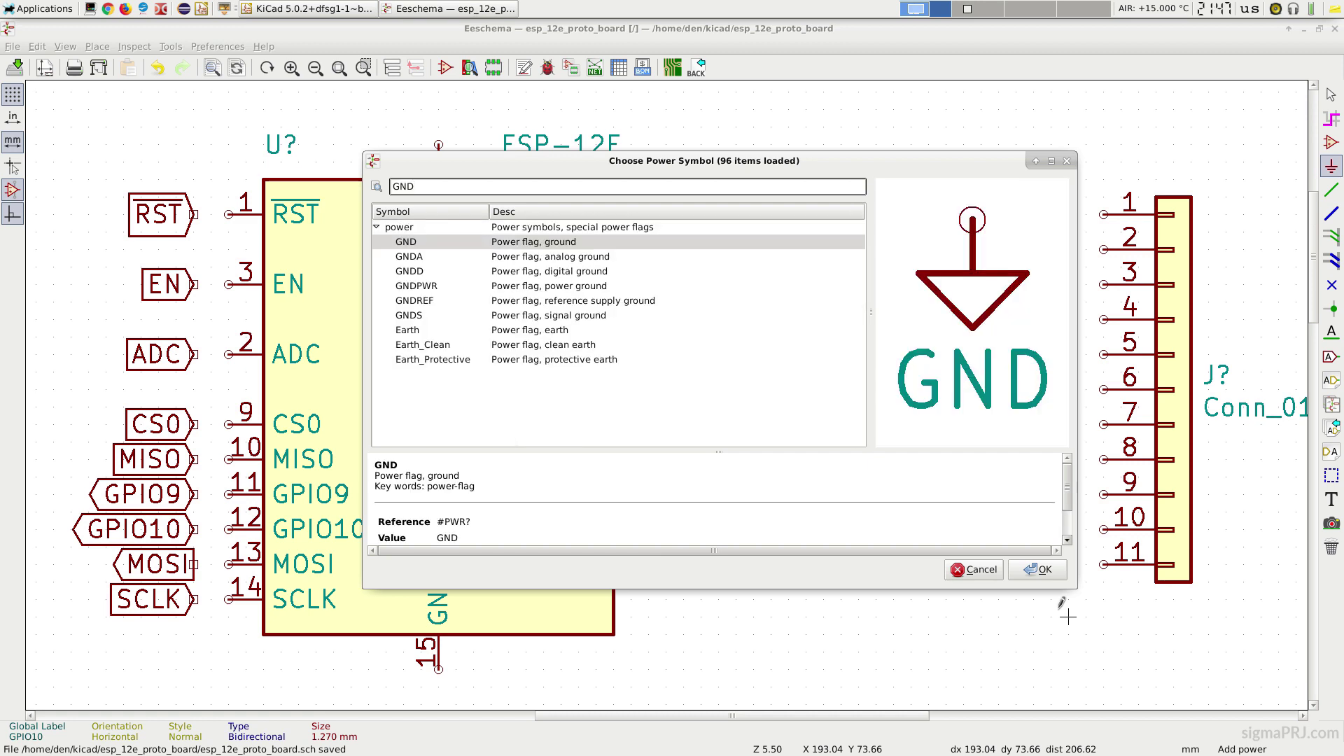
pyautogui.click(1040, 570)
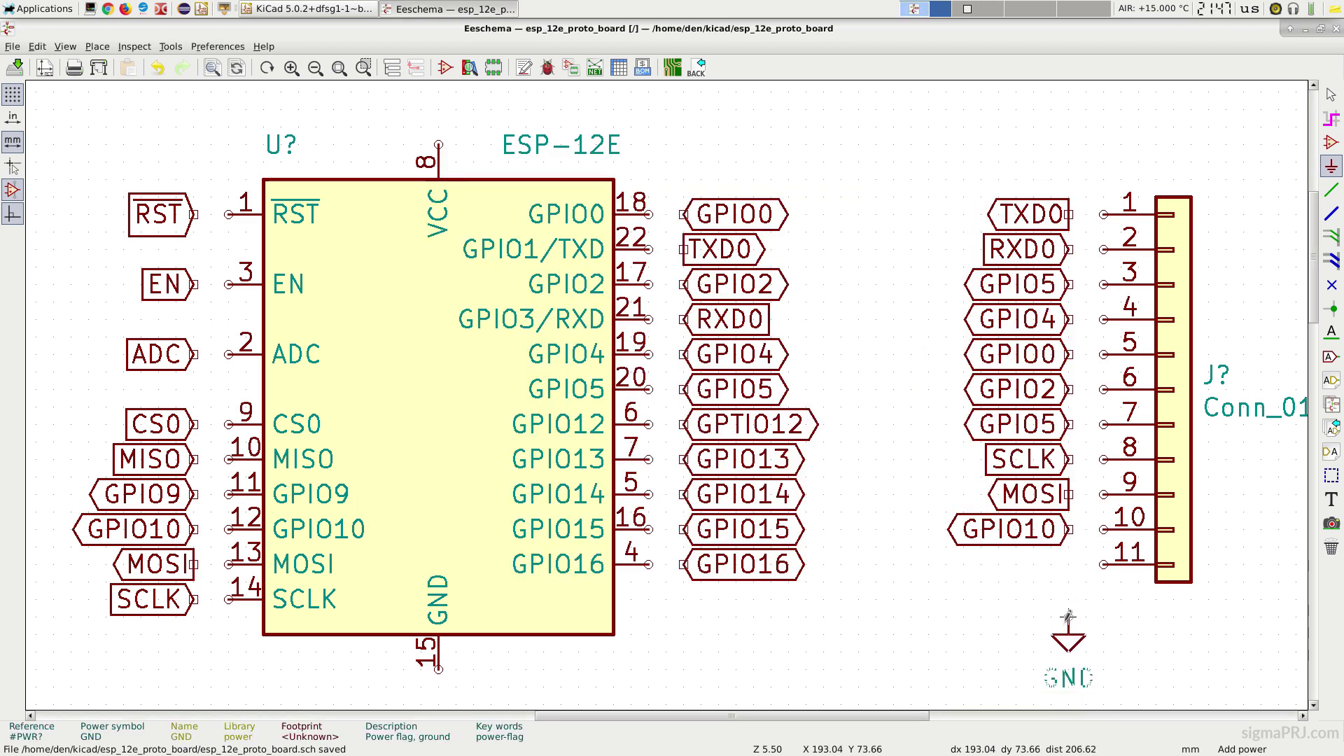
pyautogui.moveTo(784, 716); pyautogui.dragTo(608, 731)
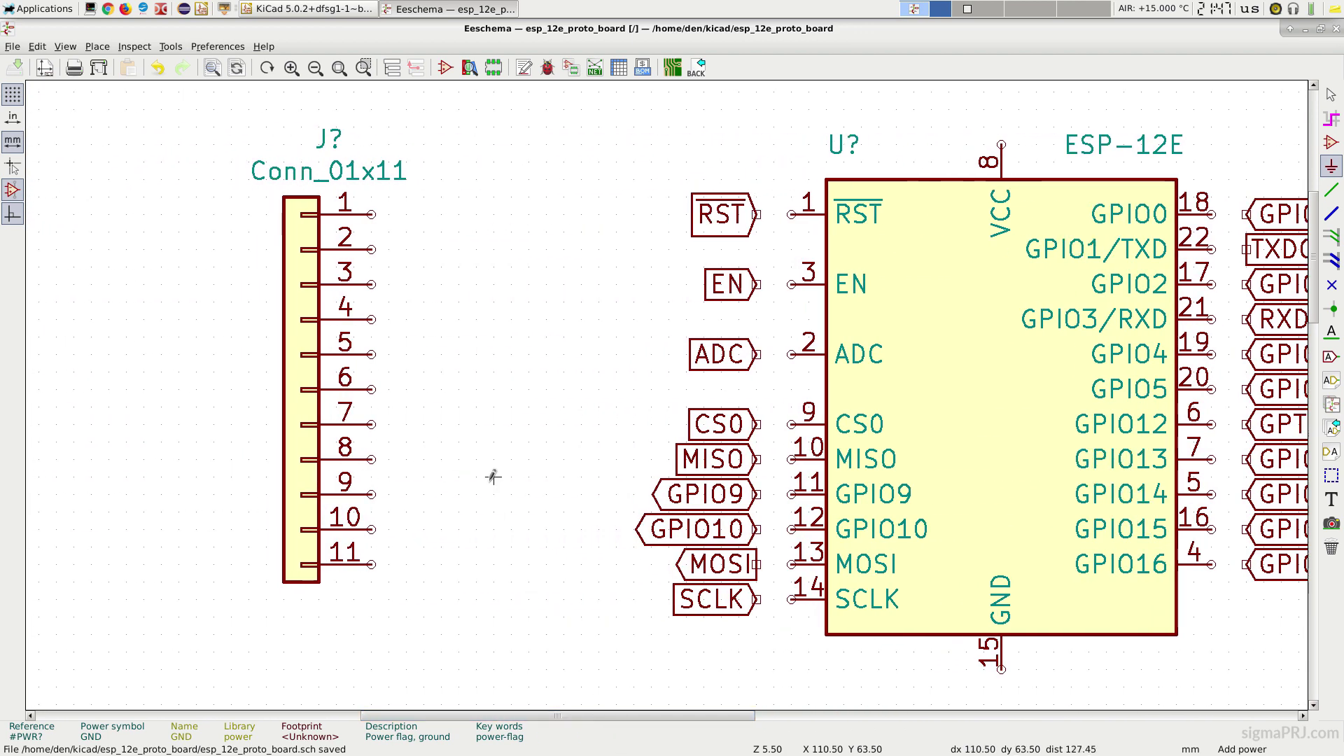
pyautogui.scroll(2, 441, 157)
# Step: Place a +3V3 power symbol above the left connector
pyautogui.click(442, 156)
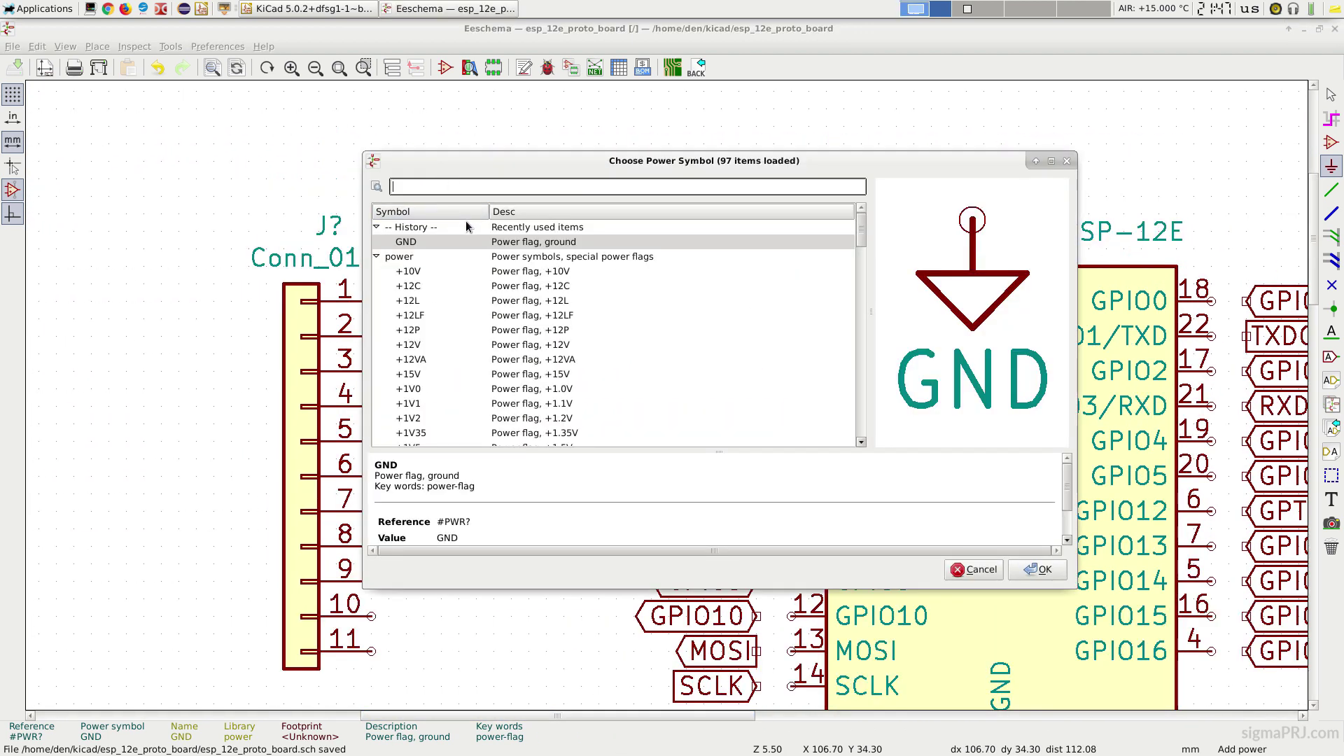
pyautogui.write('3V3')
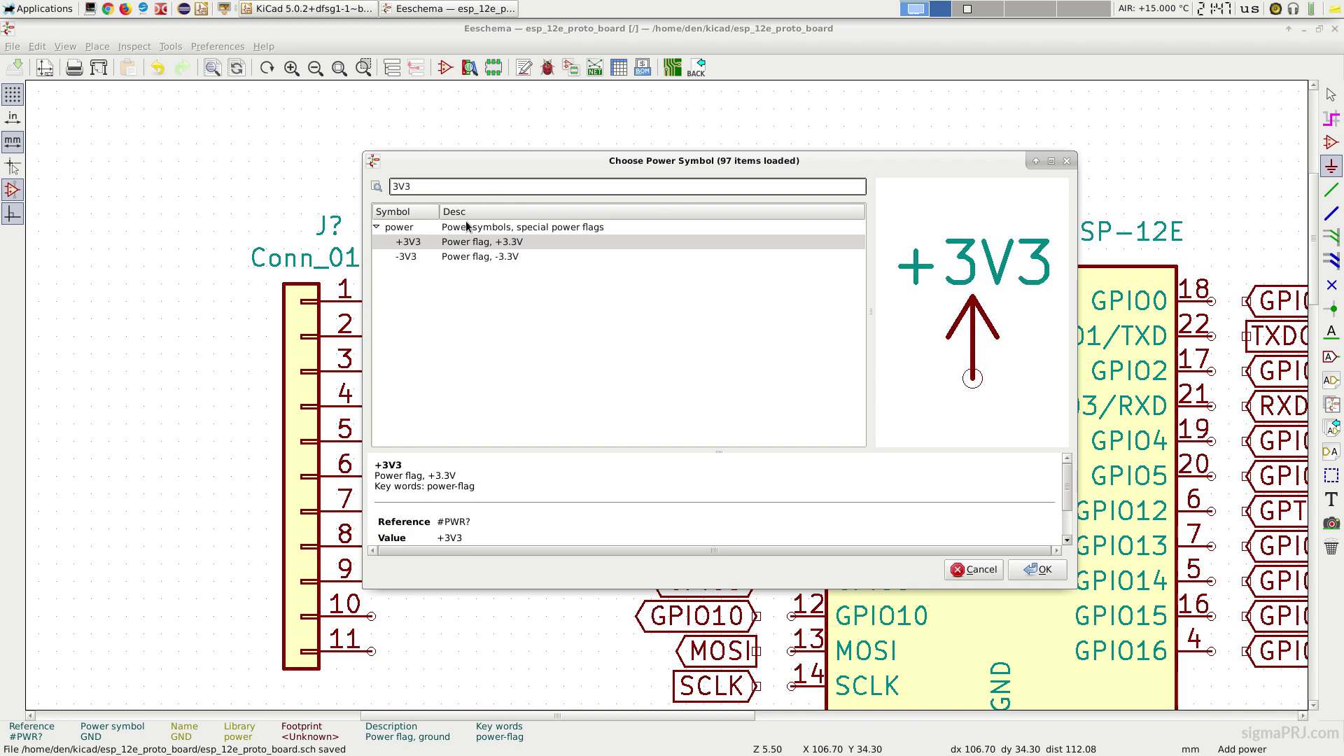
pyautogui.click(1042, 571)
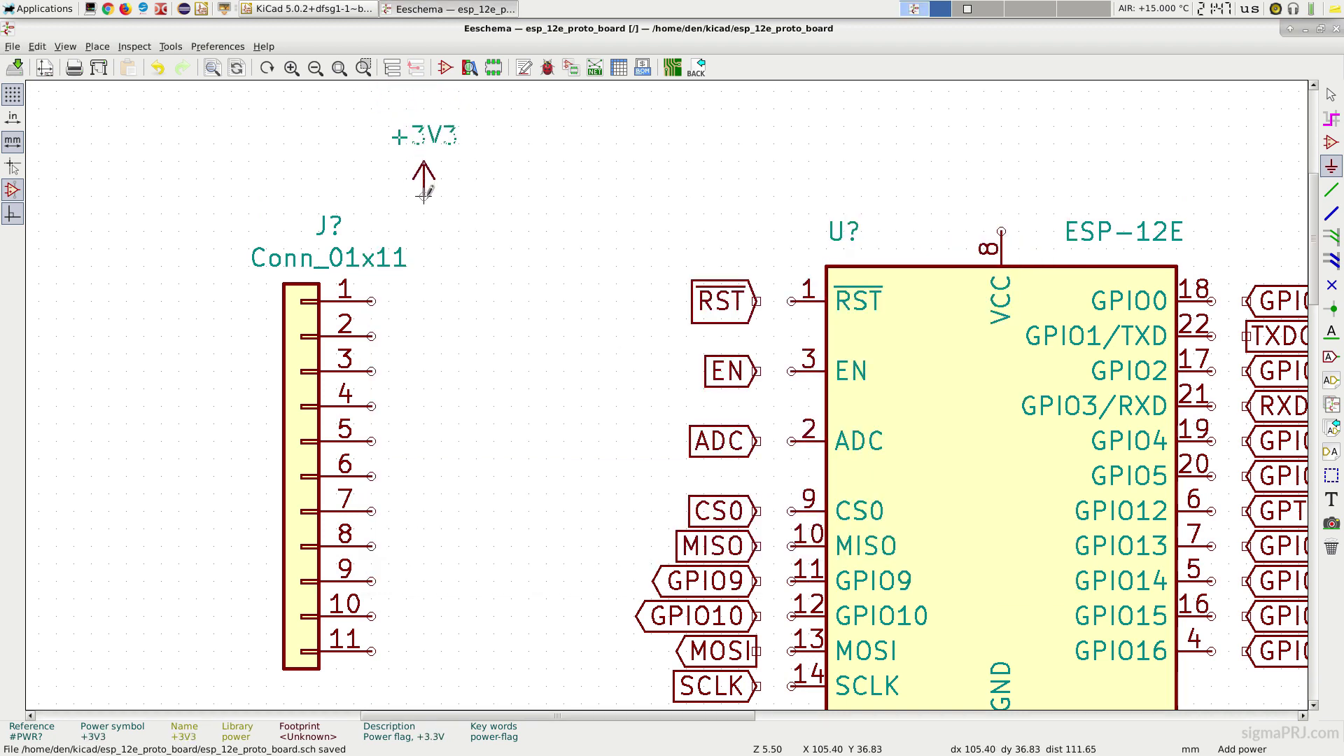
pyautogui.click(406, 210)
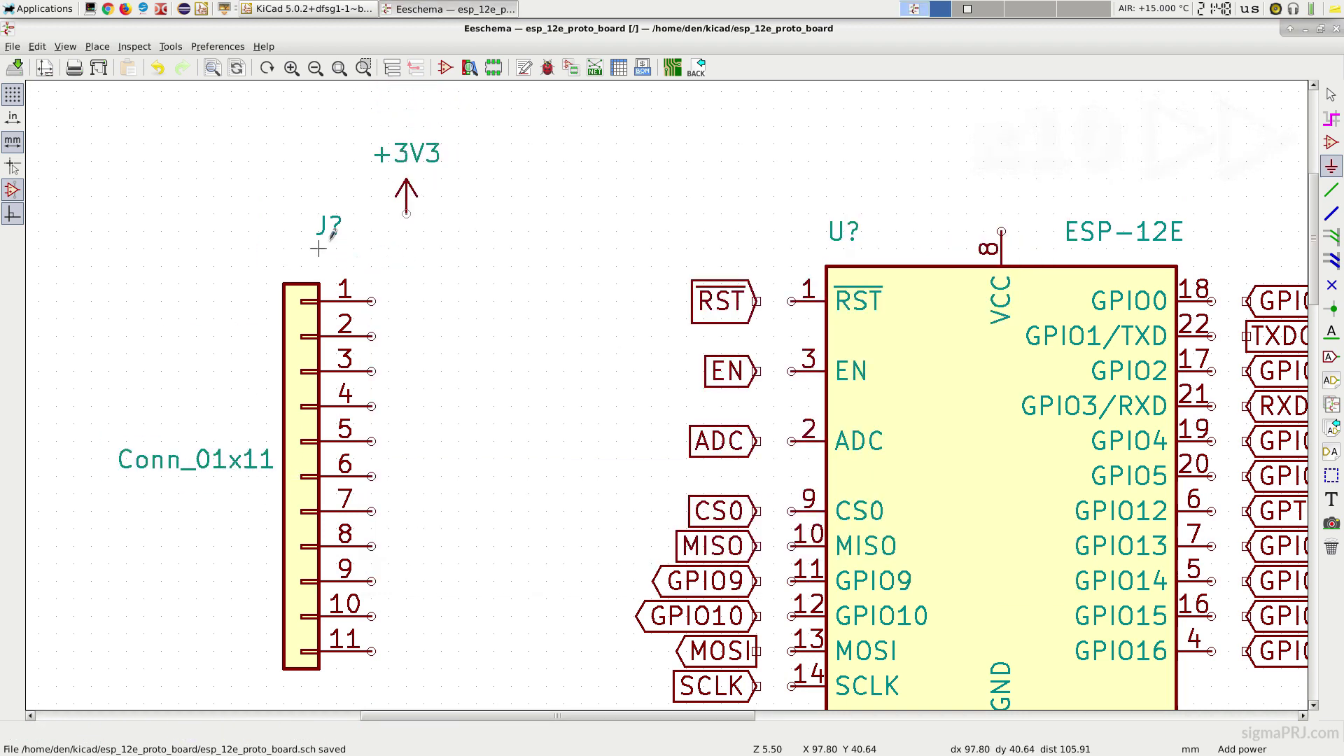
# Step: Label left-connector pins CS0 through ADC, and add +3V3 and GND at the module's VCC and GND pins
pyautogui.click(406, 336)
pyautogui.click(407, 371)
pyautogui.click(406, 407)
pyautogui.moveTo(725, 722); pyautogui.dragTo(750, 721)
pyautogui.click(322, 441)
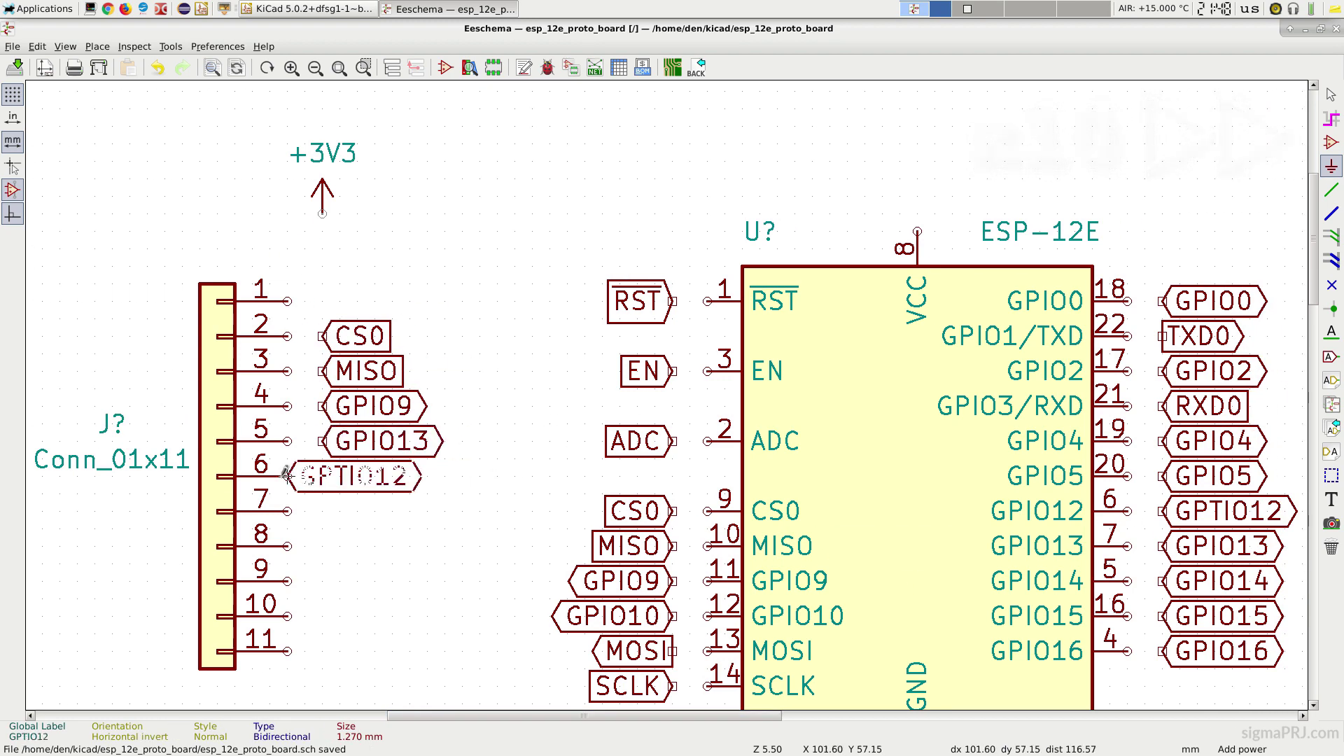
pyautogui.click(322, 476)
pyautogui.click(322, 511)
pyautogui.click(322, 547)
pyautogui.click(322, 581)
pyautogui.click(322, 616)
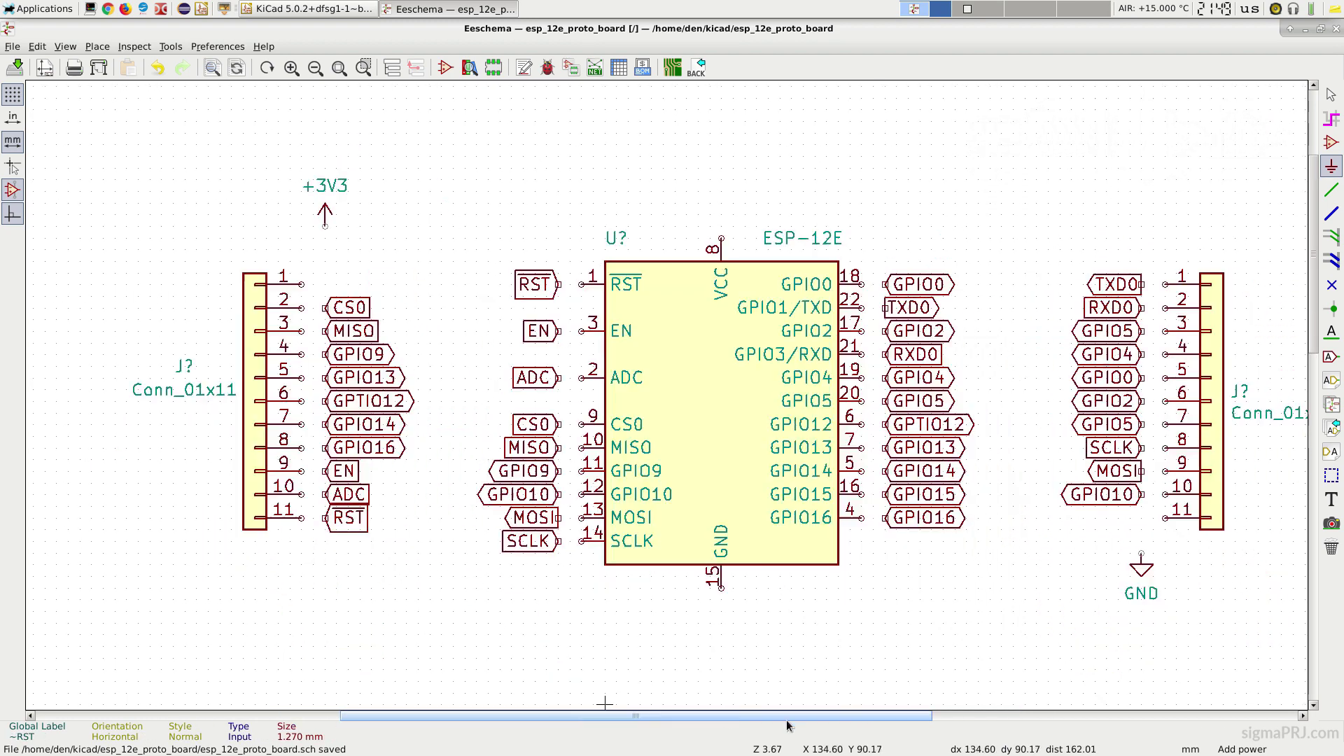
pyautogui.click(617, 214)
pyautogui.click(617, 611)
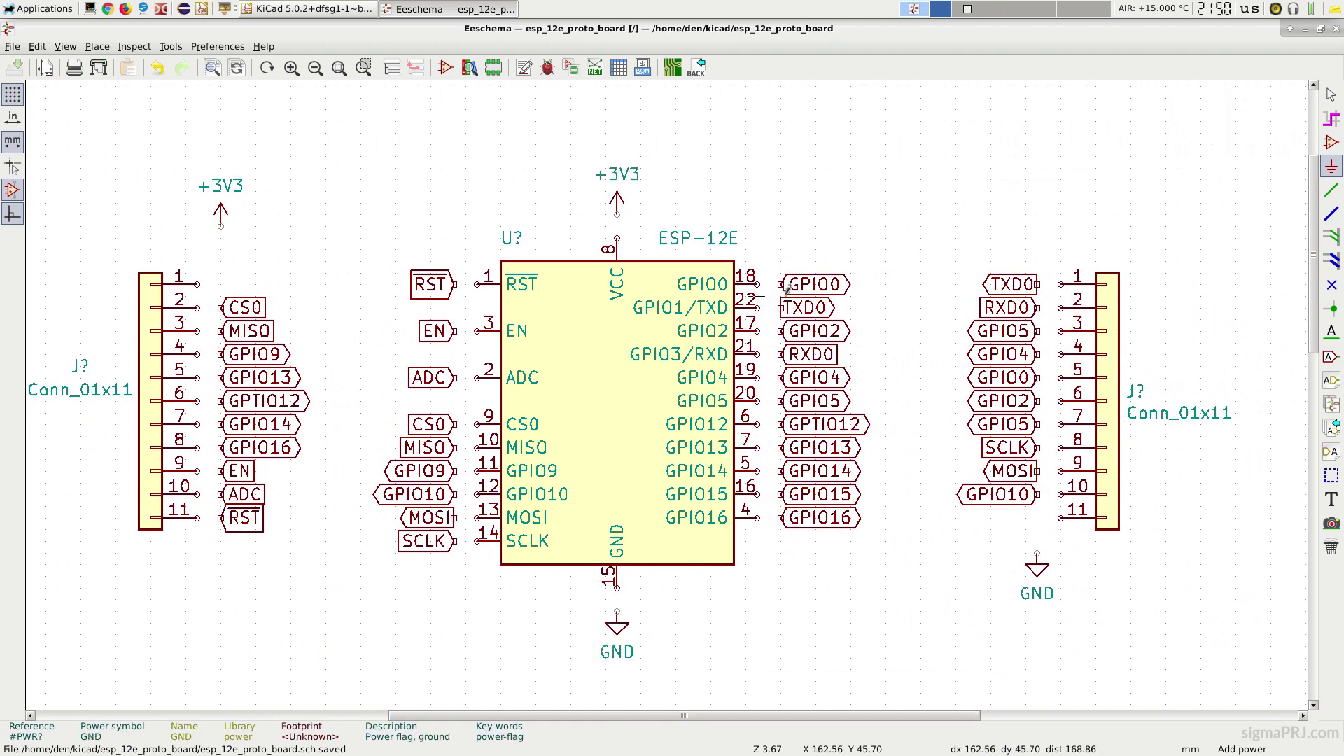
# Step: Wire left connector pin 1 to +3V3, and wire the left connector and left-side module pins to their labels
pyautogui.click(1332, 189)
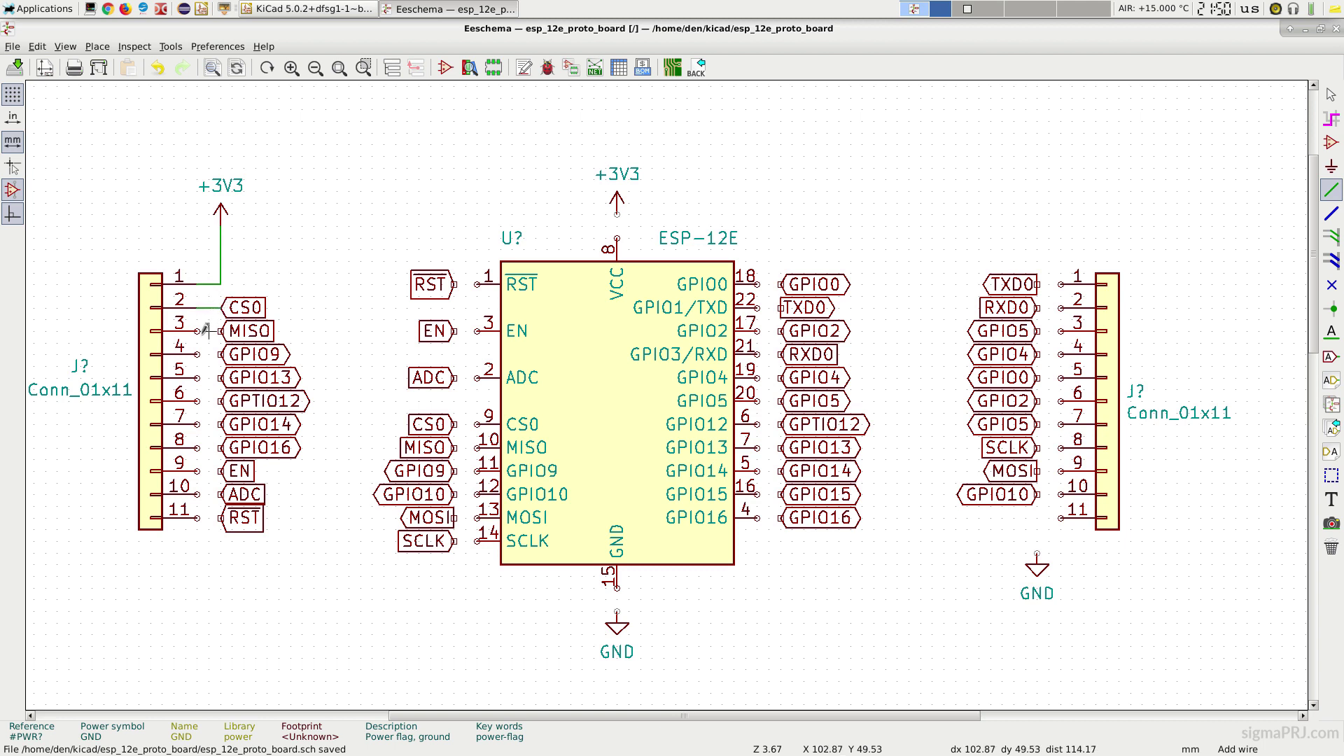
pyautogui.click(198, 378)
pyautogui.click(219, 378)
pyautogui.click(198, 401)
pyautogui.click(219, 401)
pyautogui.click(456, 284)
pyautogui.click(478, 285)
pyautogui.click(455, 471)
pyautogui.click(478, 471)
pyautogui.click(478, 494)
pyautogui.click(455, 494)
# Step: Wire the module's right-side pins, starting with SCLK, to their labels
pyautogui.click(758, 284)
pyautogui.click(780, 284)
pyautogui.click(758, 401)
pyautogui.click(780, 401)
pyautogui.click(757, 519)
pyautogui.click(780, 518)
# Step: Wire the right connector pins to their labels, ending pin 11 at GND
pyautogui.click(1039, 284)
pyautogui.click(1062, 284)
pyautogui.click(1039, 354)
pyautogui.click(1062, 354)
pyautogui.click(1039, 424)
pyautogui.click(1061, 425)
pyautogui.click(1039, 494)
pyautogui.click(1062, 495)
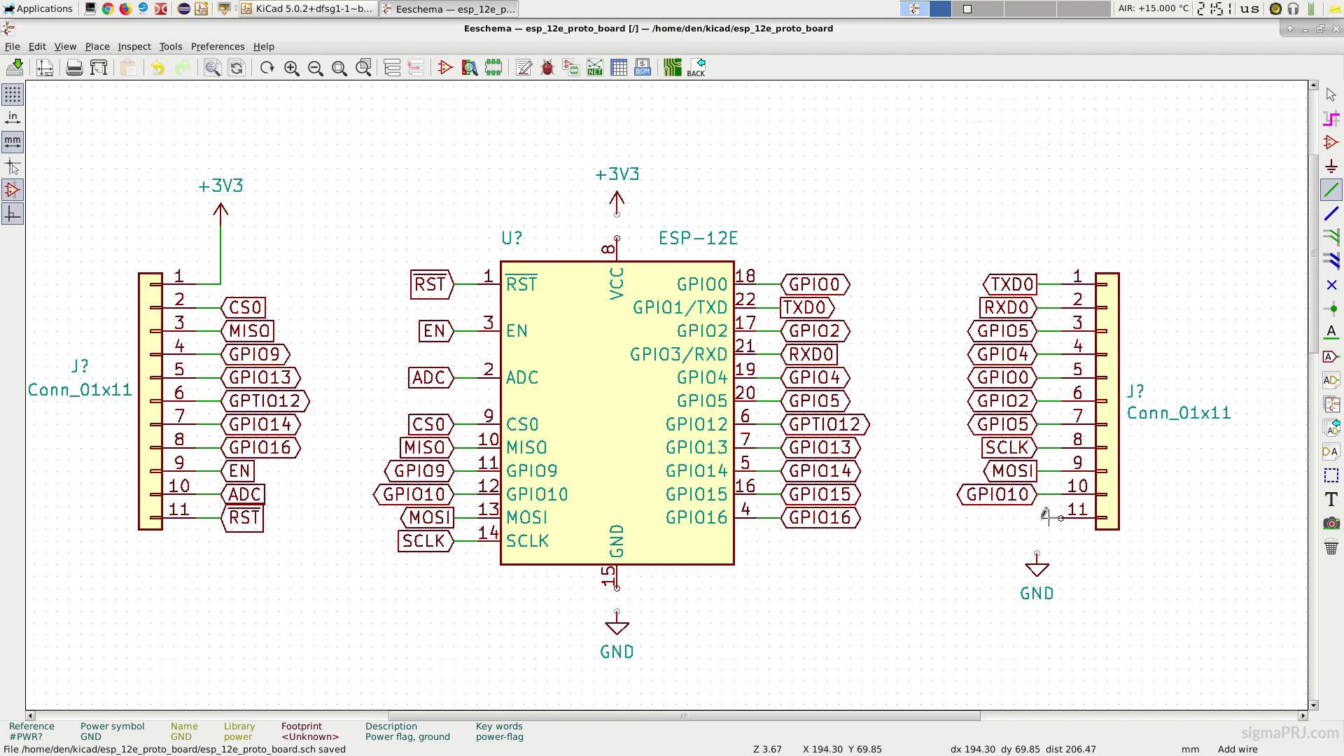
pyautogui.click(1037, 553)
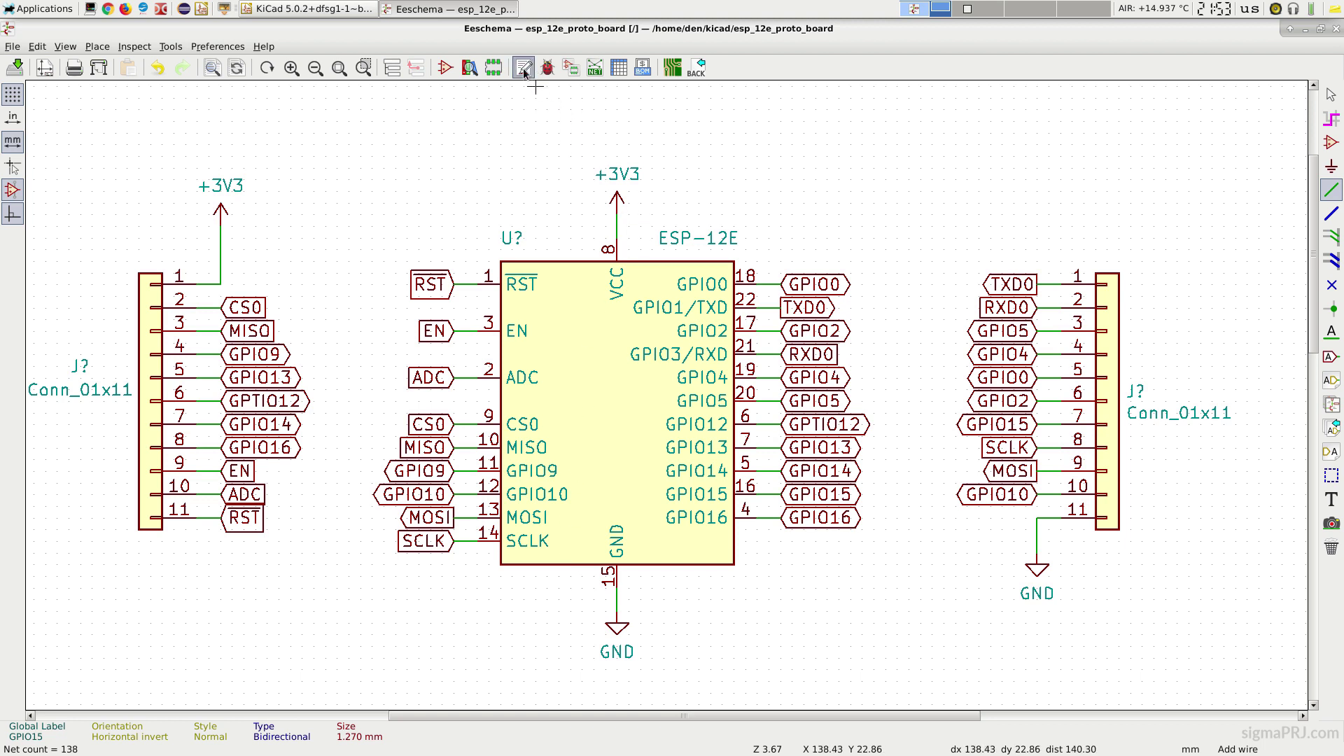
# Step: Annotate the parts as U1, J1 and J2, then run ERC, which flags two power-pin warnings
pyautogui.click(525, 68)
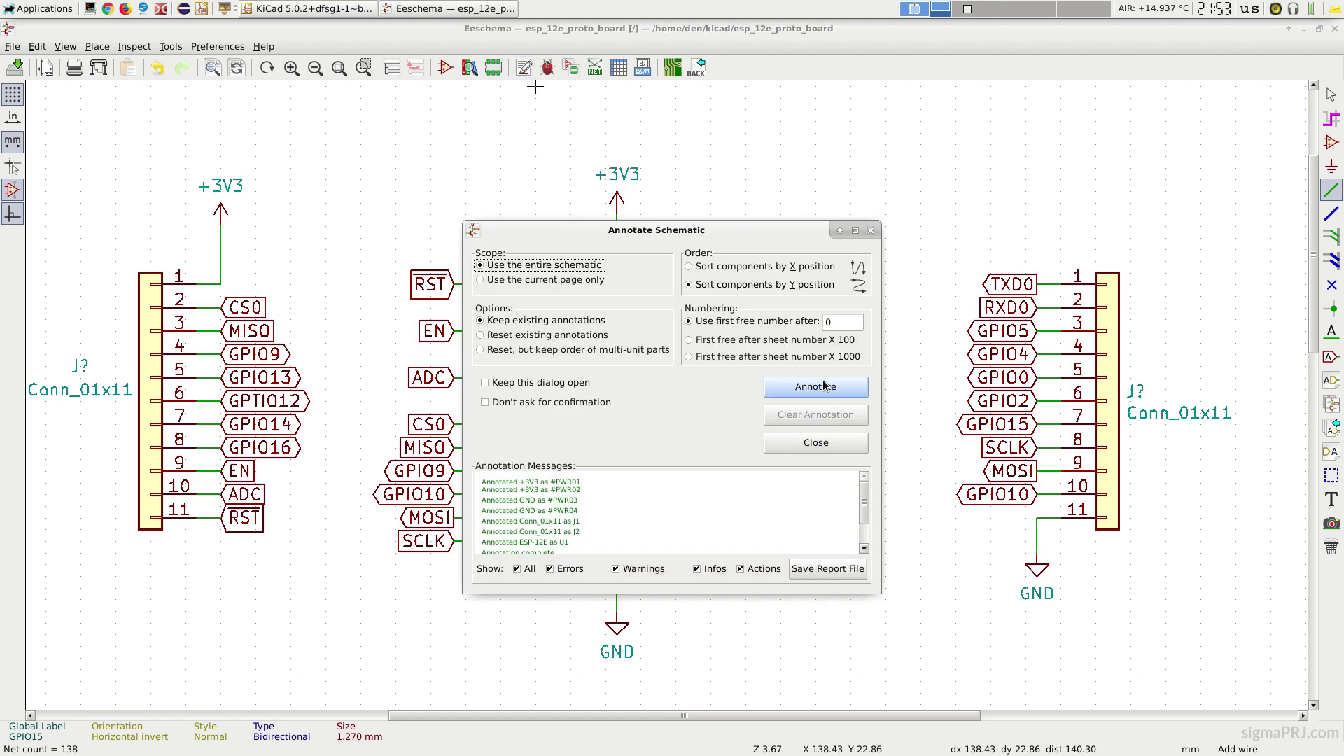
pyautogui.hotkey('ctrl', 's')
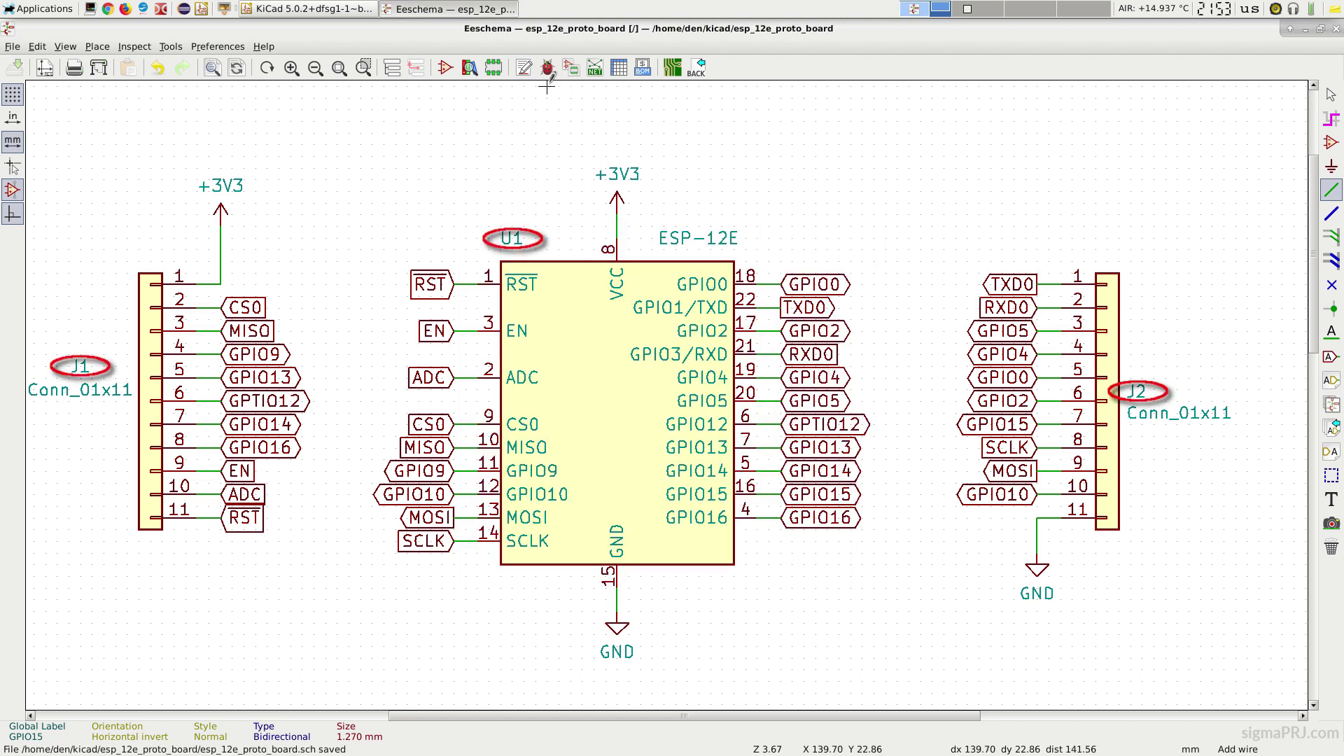
pyautogui.click(548, 68)
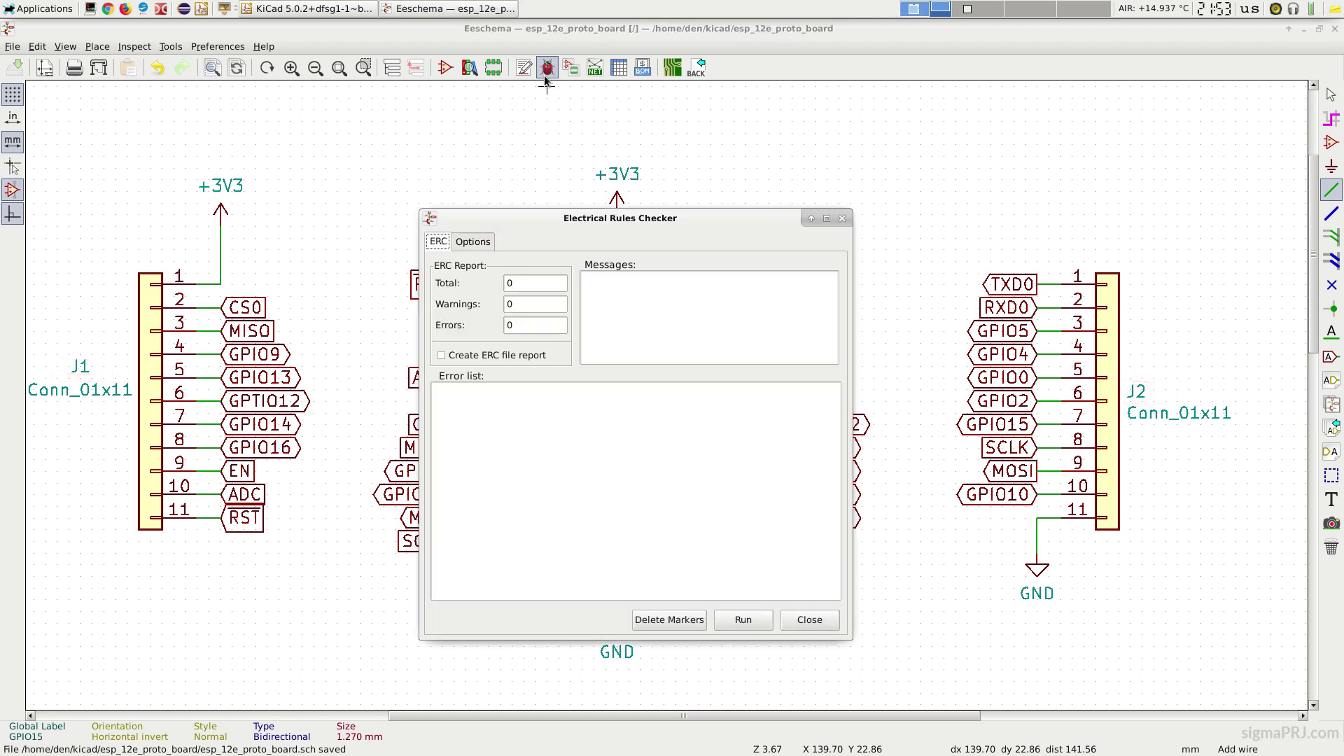
pyautogui.click(744, 626)
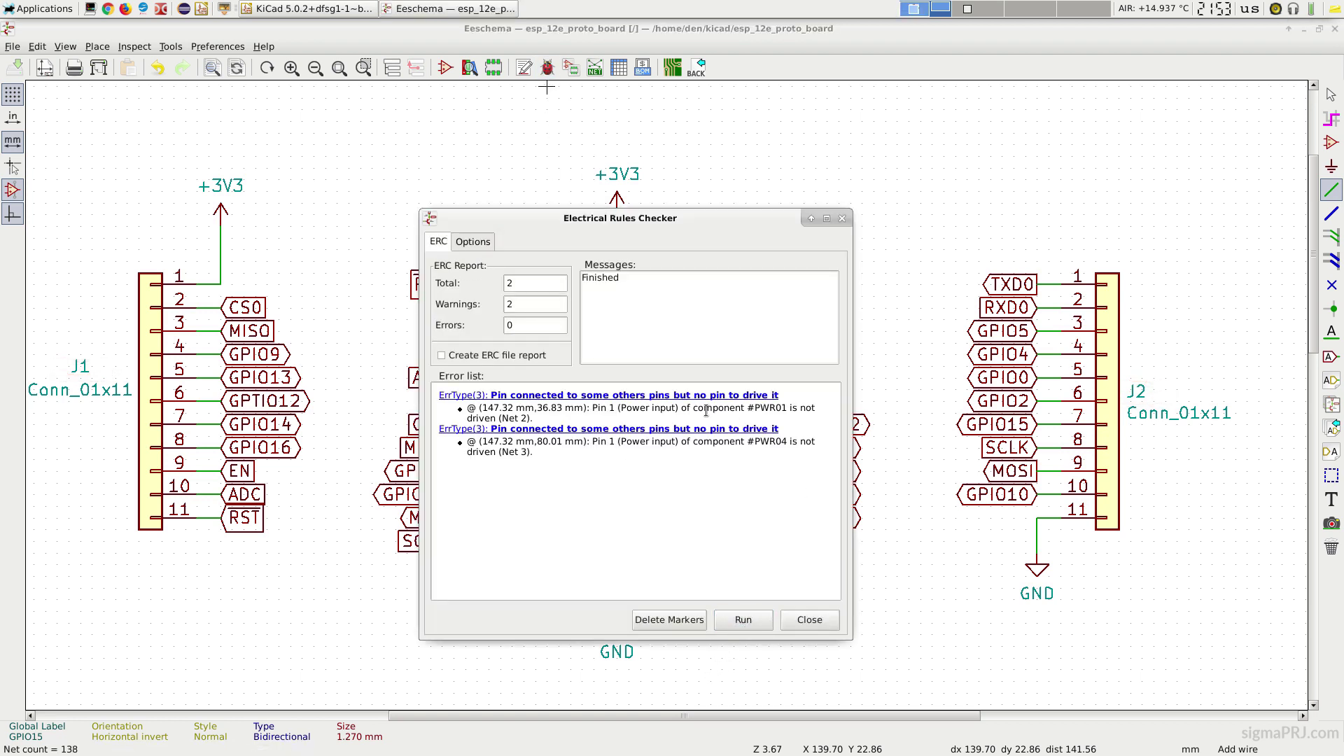
pyautogui.click(812, 622)
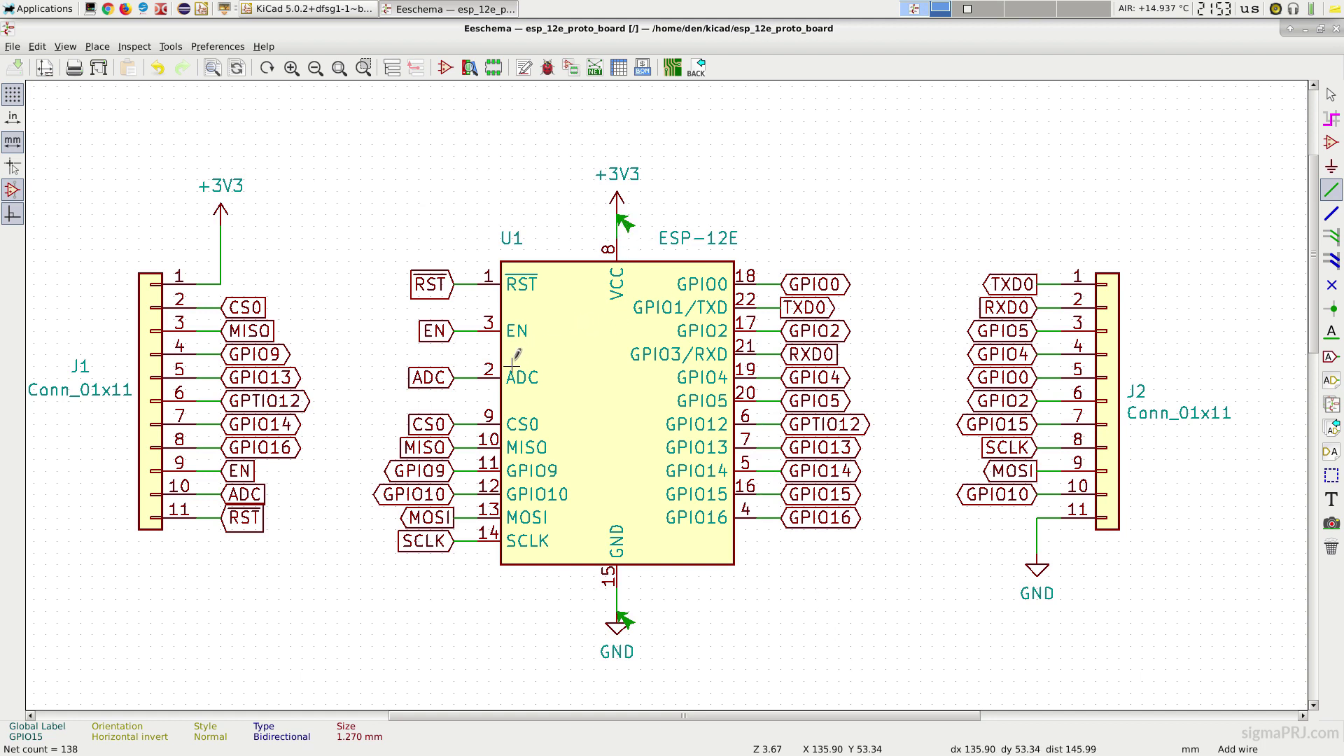
# Step: Place a +3V3 power symbol near the sheet corner and a GND symbol below it
pyautogui.scroll(-4, 513, 361)
pyautogui.scroll(5, 92, 213)
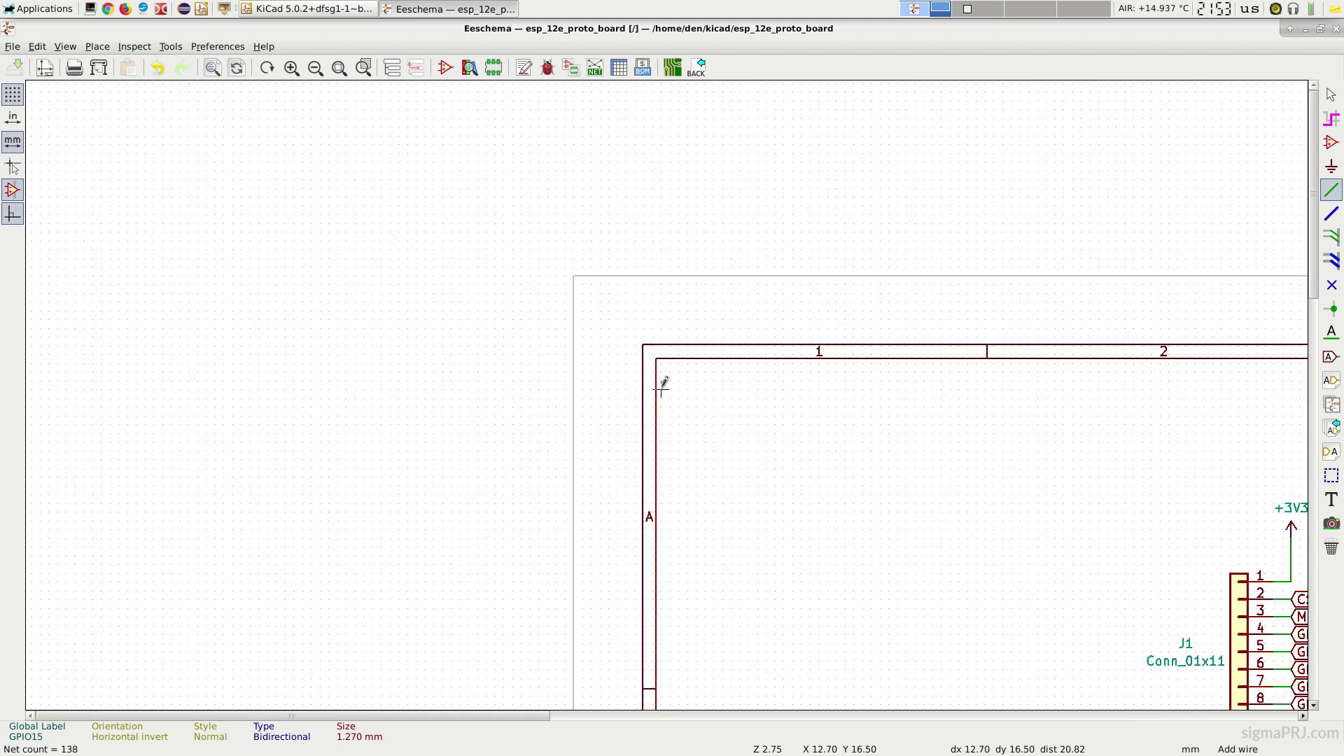
pyautogui.scroll(2, 836, 477)
pyautogui.click(1332, 166)
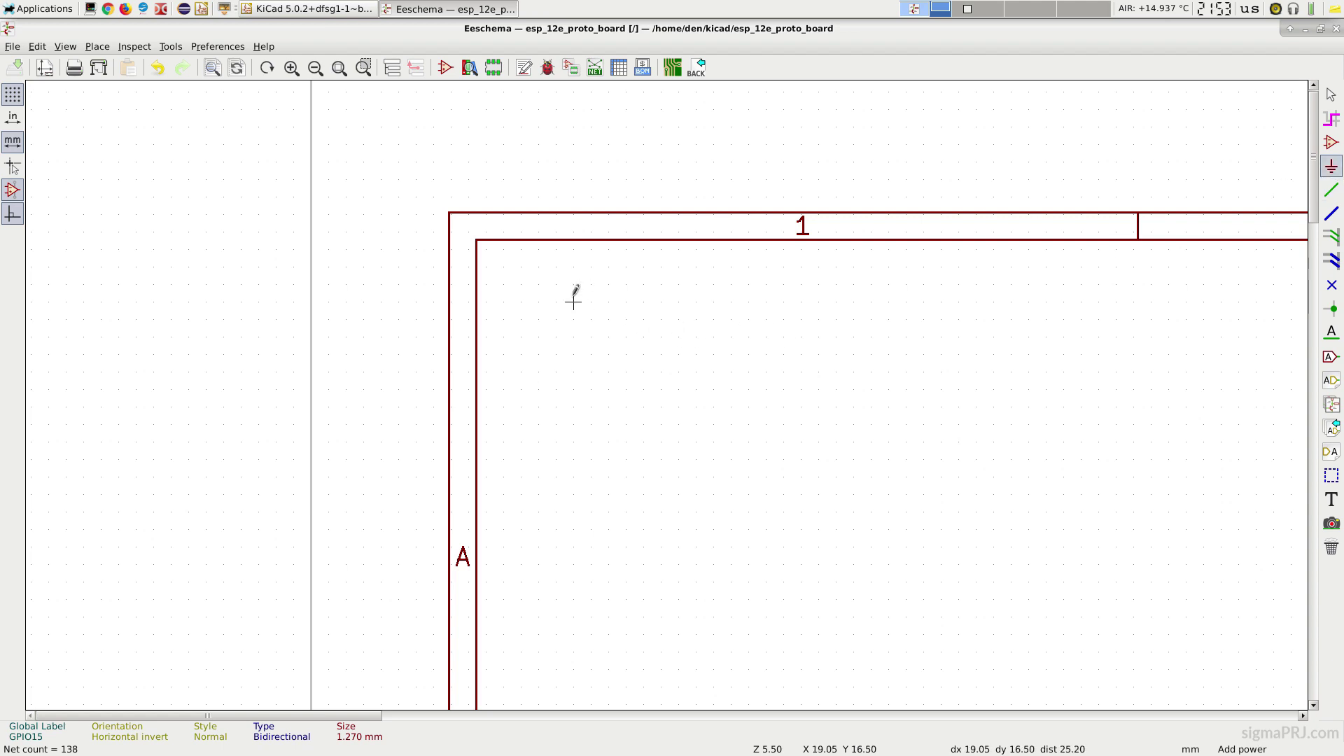
pyautogui.click(579, 310)
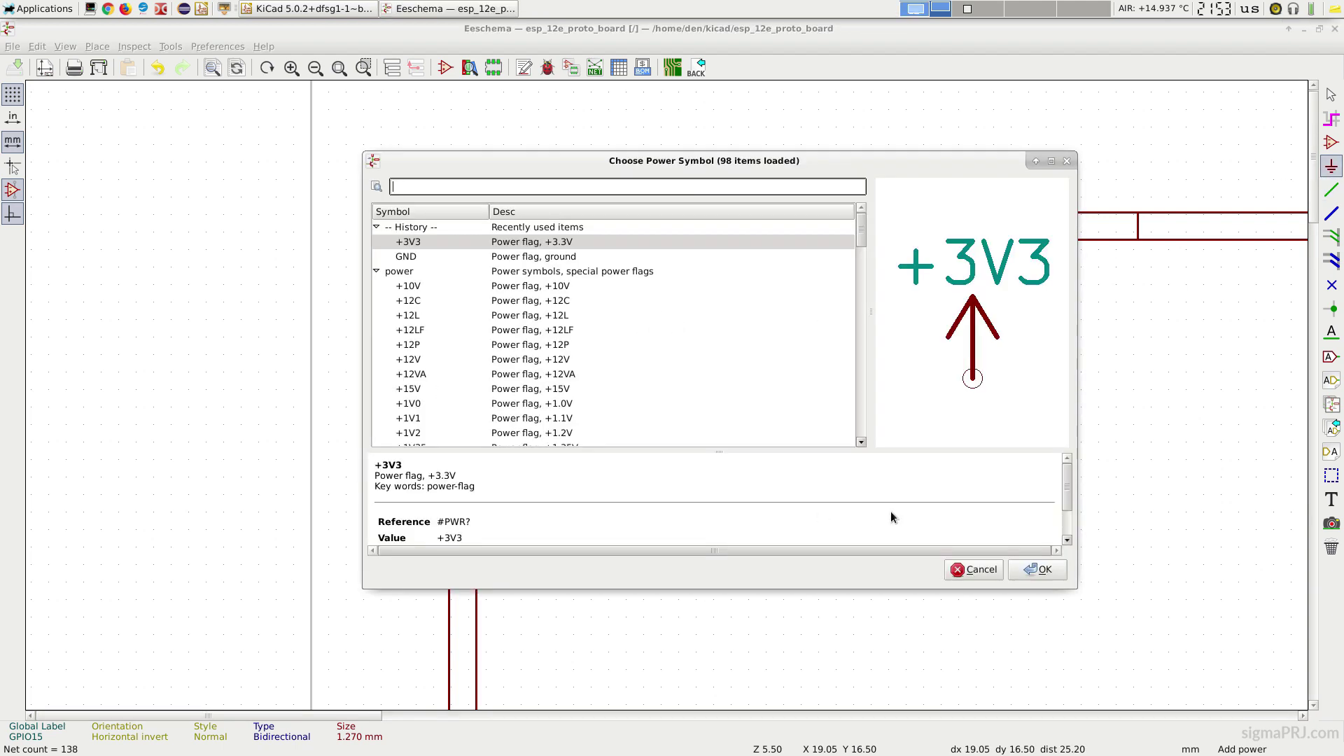
pyautogui.click(1038, 569)
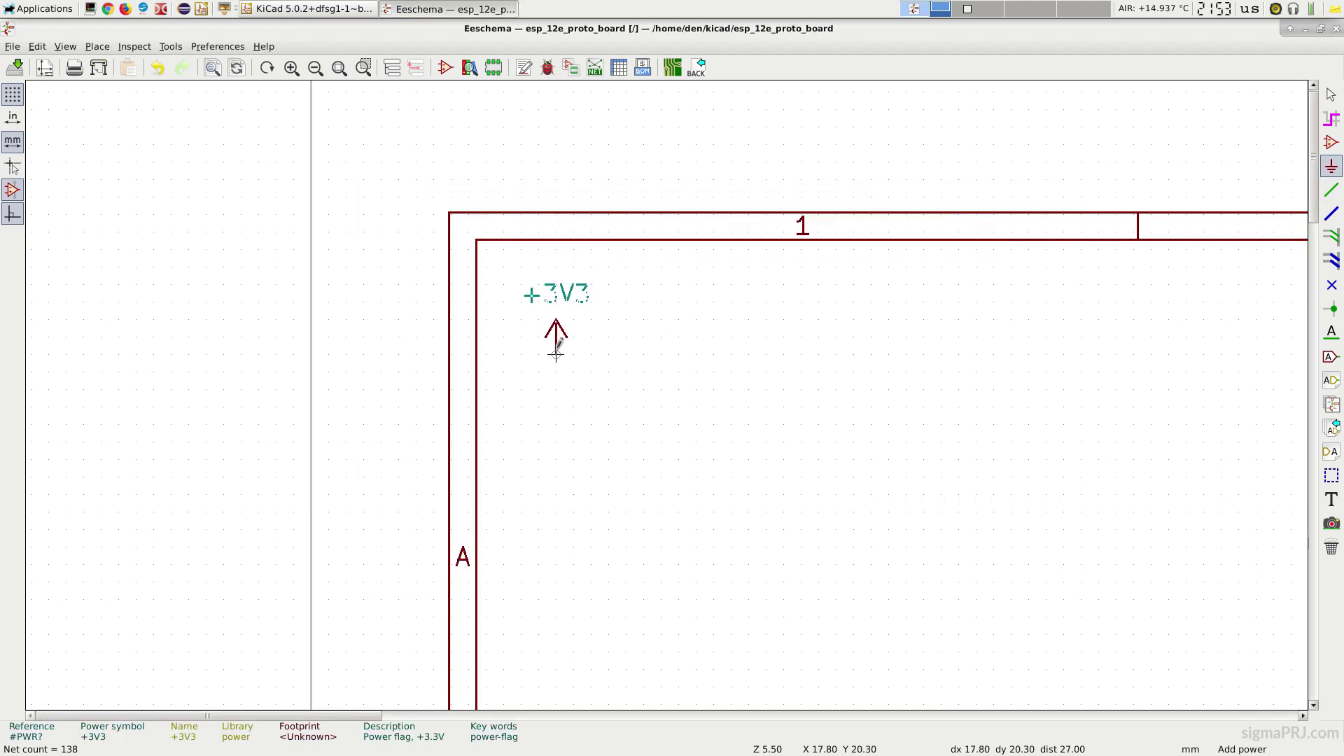
pyautogui.click(556, 354)
pyautogui.click(685, 355)
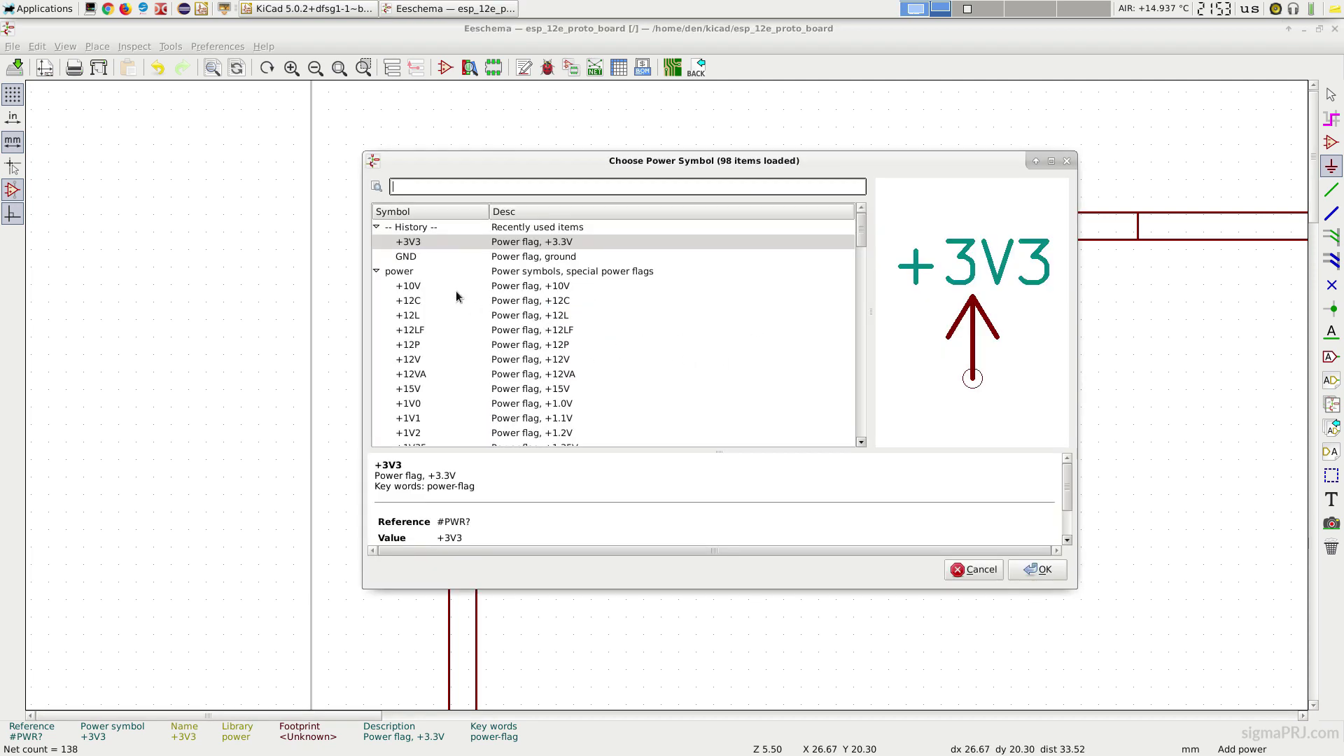
pyautogui.click(427, 258)
pyautogui.click(1038, 569)
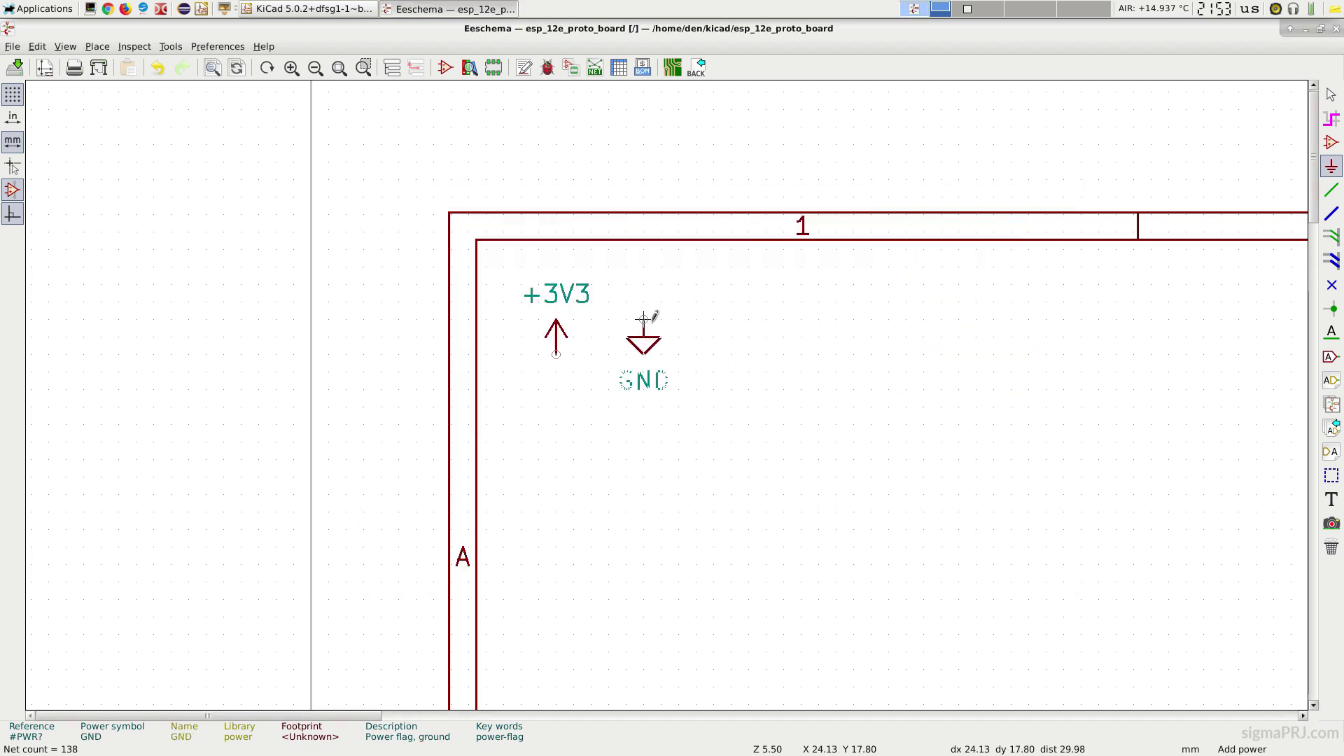
pyautogui.click(556, 670)
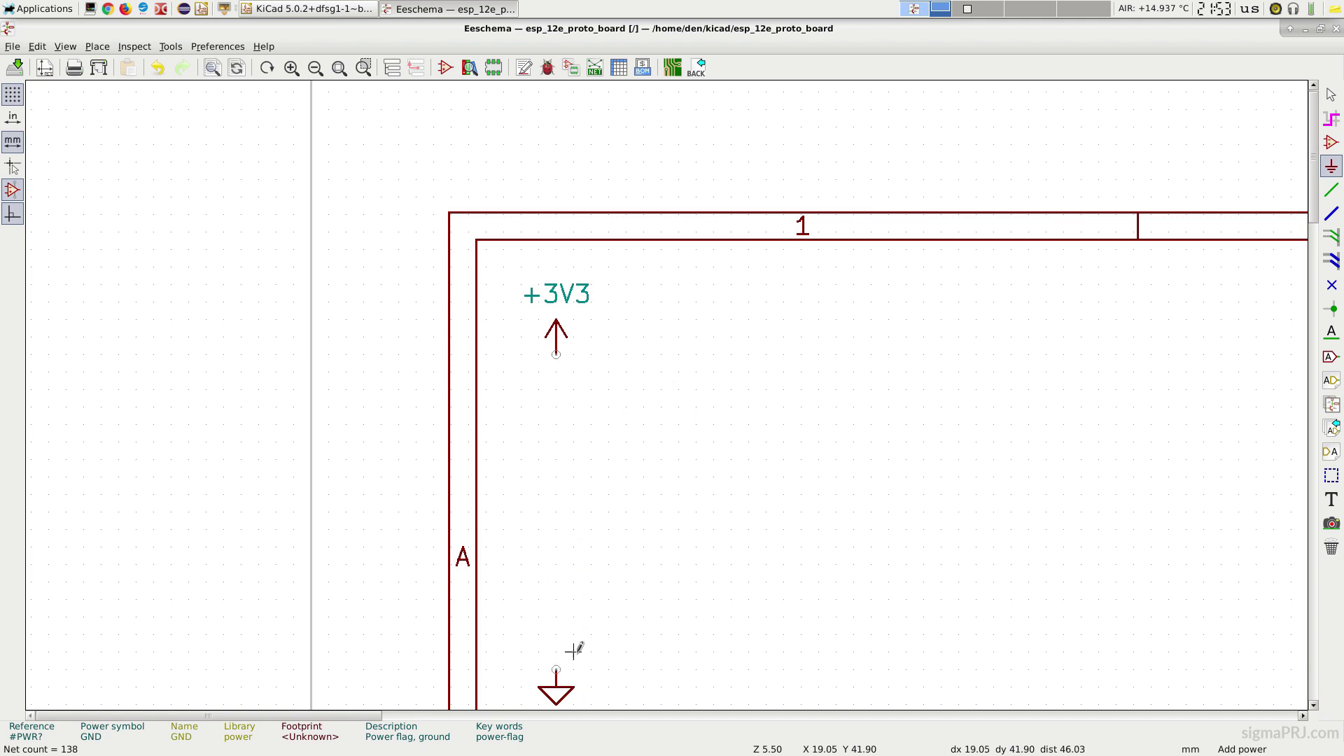
# Step: Add two flipped PWR_FLAG symbols, one below +3V3 and one above GND
pyautogui.click(555, 389)
pyautogui.write('PWR')
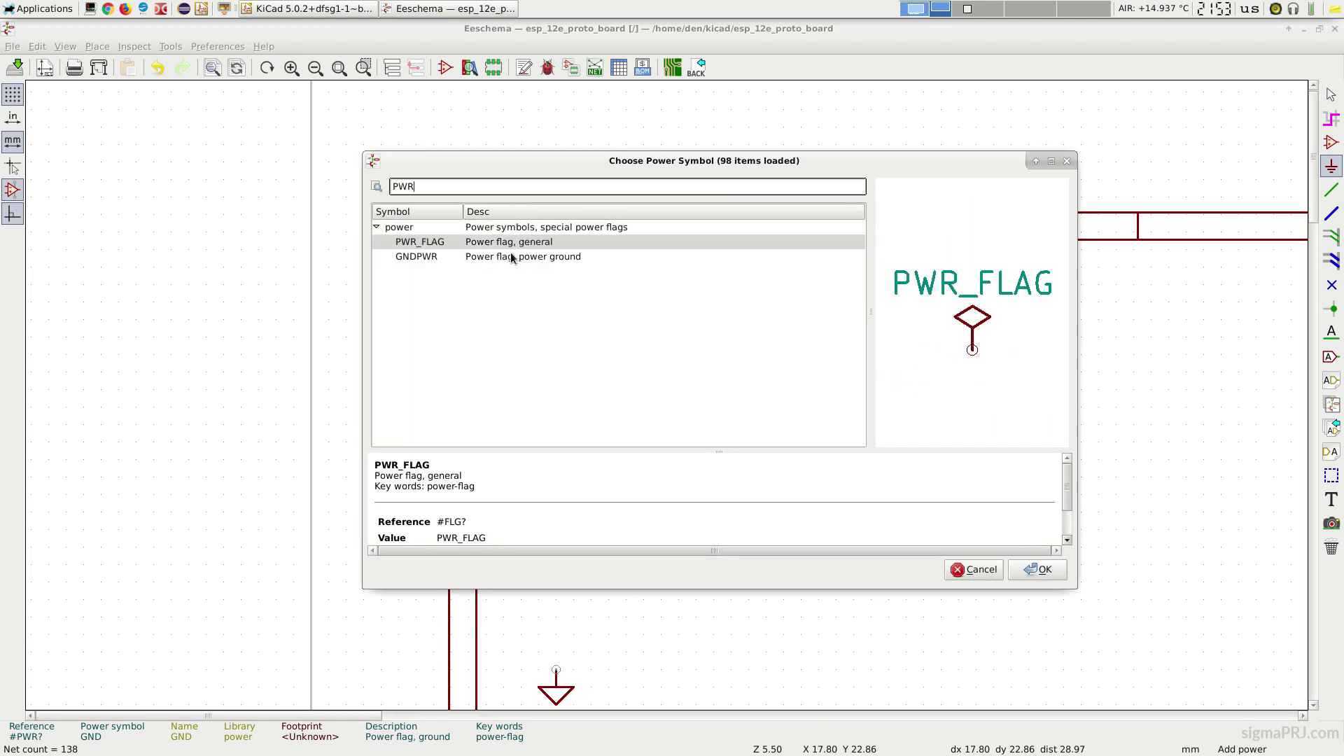
pyautogui.click(614, 323)
pyautogui.click(1041, 579)
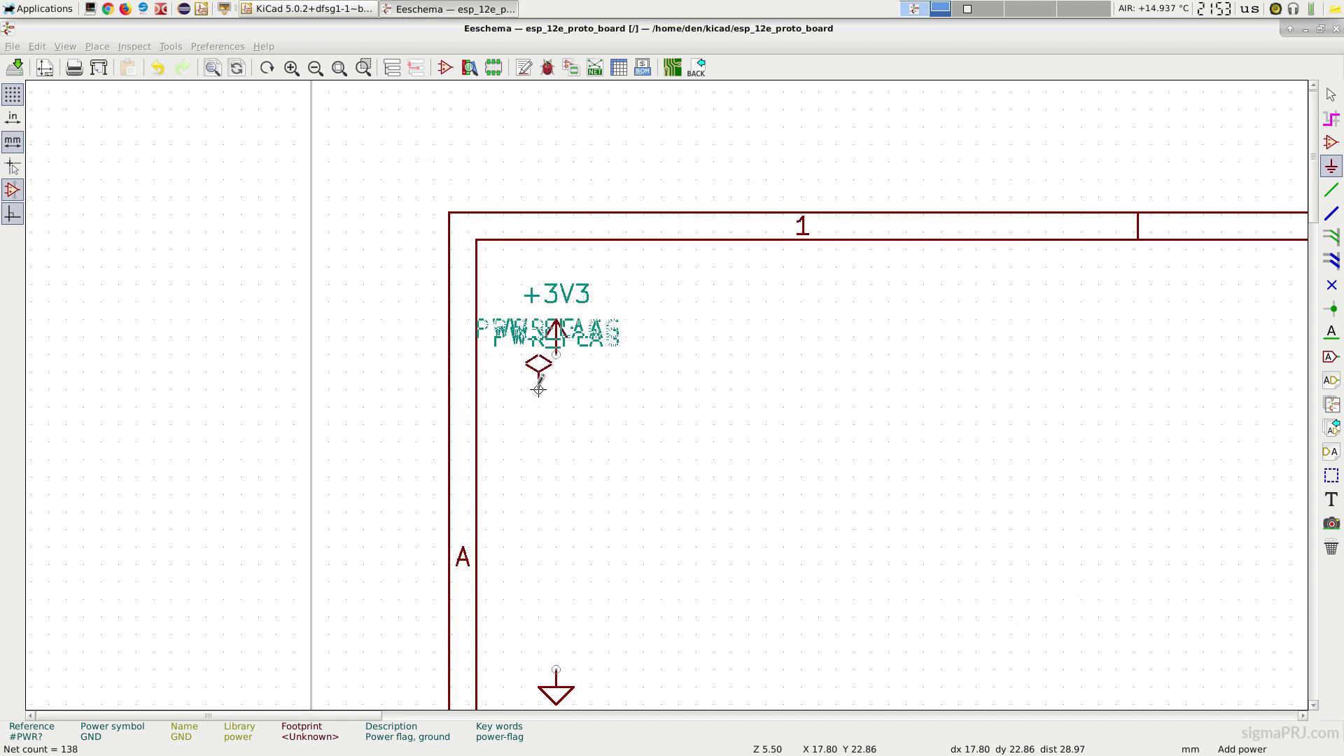
pyautogui.press('x')
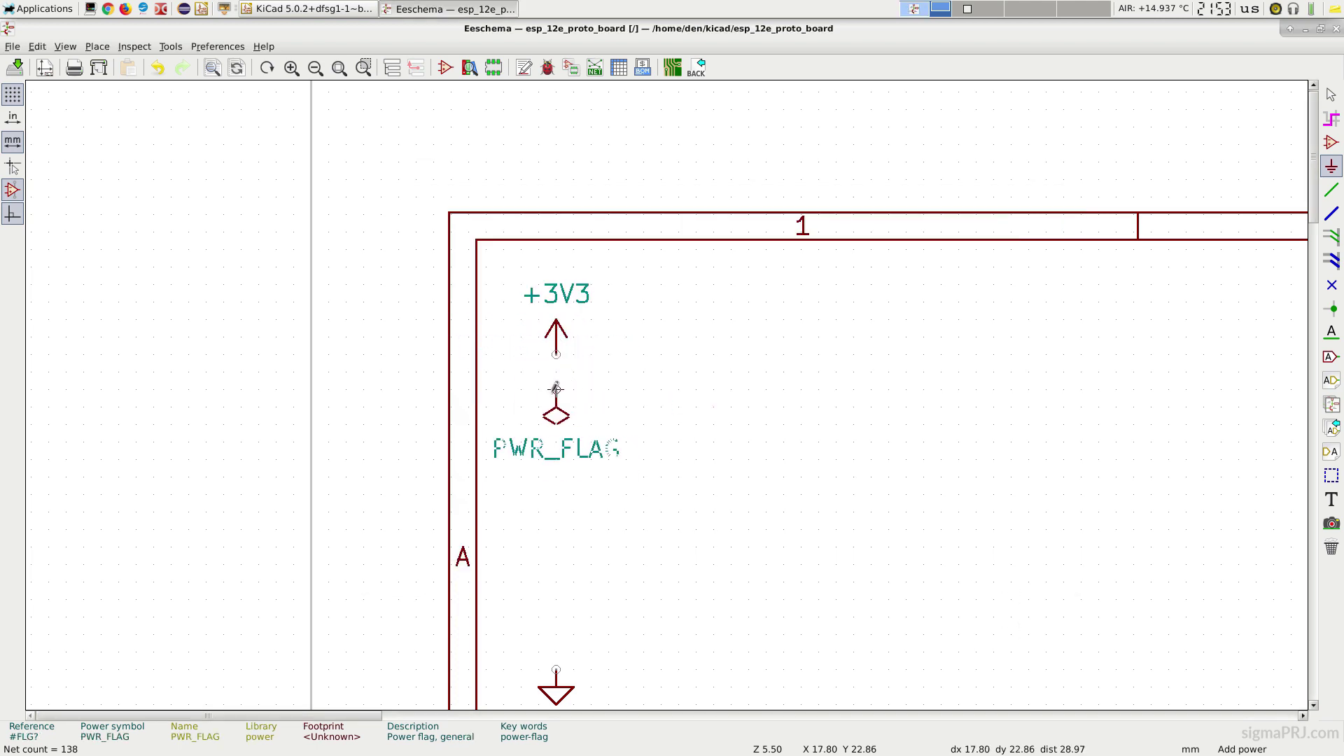
pyautogui.click(556, 390)
pyautogui.press('c')
pyautogui.press('x')
pyautogui.click(612, 575)
# Step: Wire the PWR_FLAGs to +3V3 and GND, then rerun ERC for zero warnings
pyautogui.click(1332, 189)
pyautogui.click(556, 389)
pyautogui.click(556, 355)
pyautogui.click(556, 634)
pyautogui.click(556, 670)
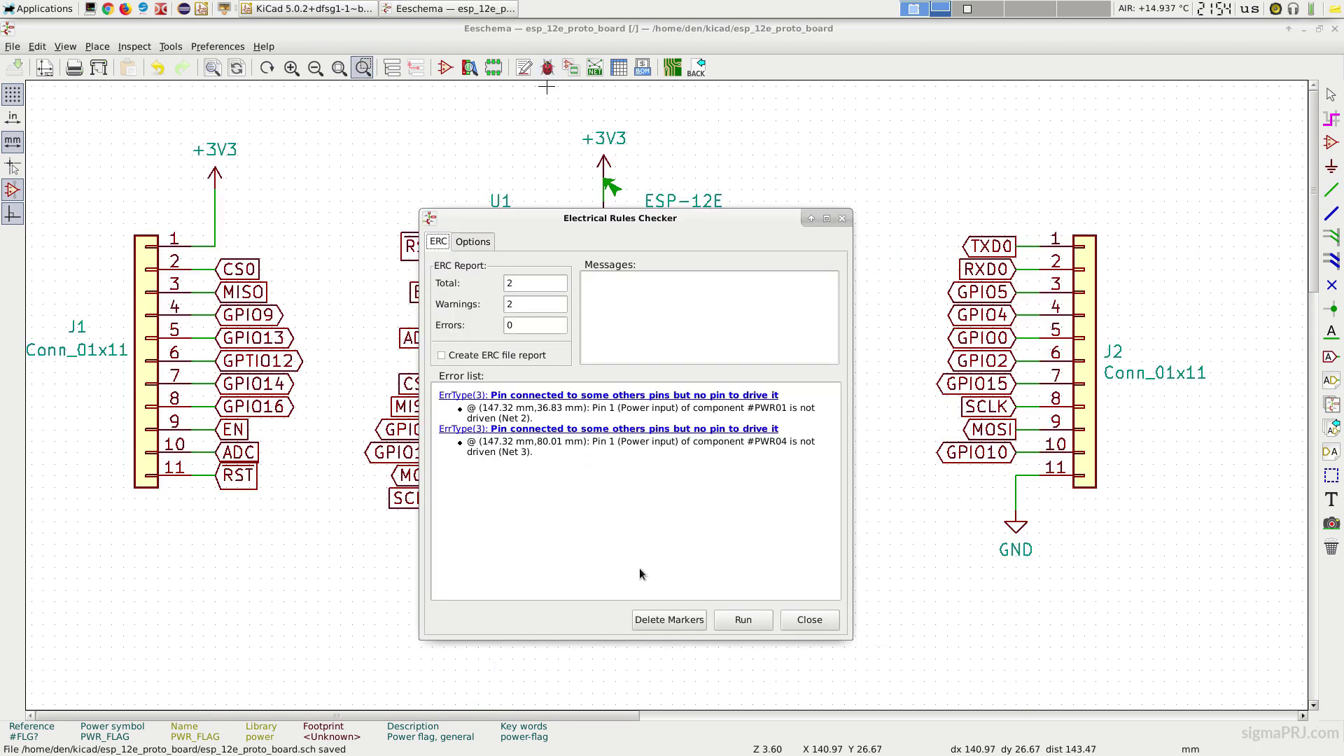
pyautogui.click(743, 623)
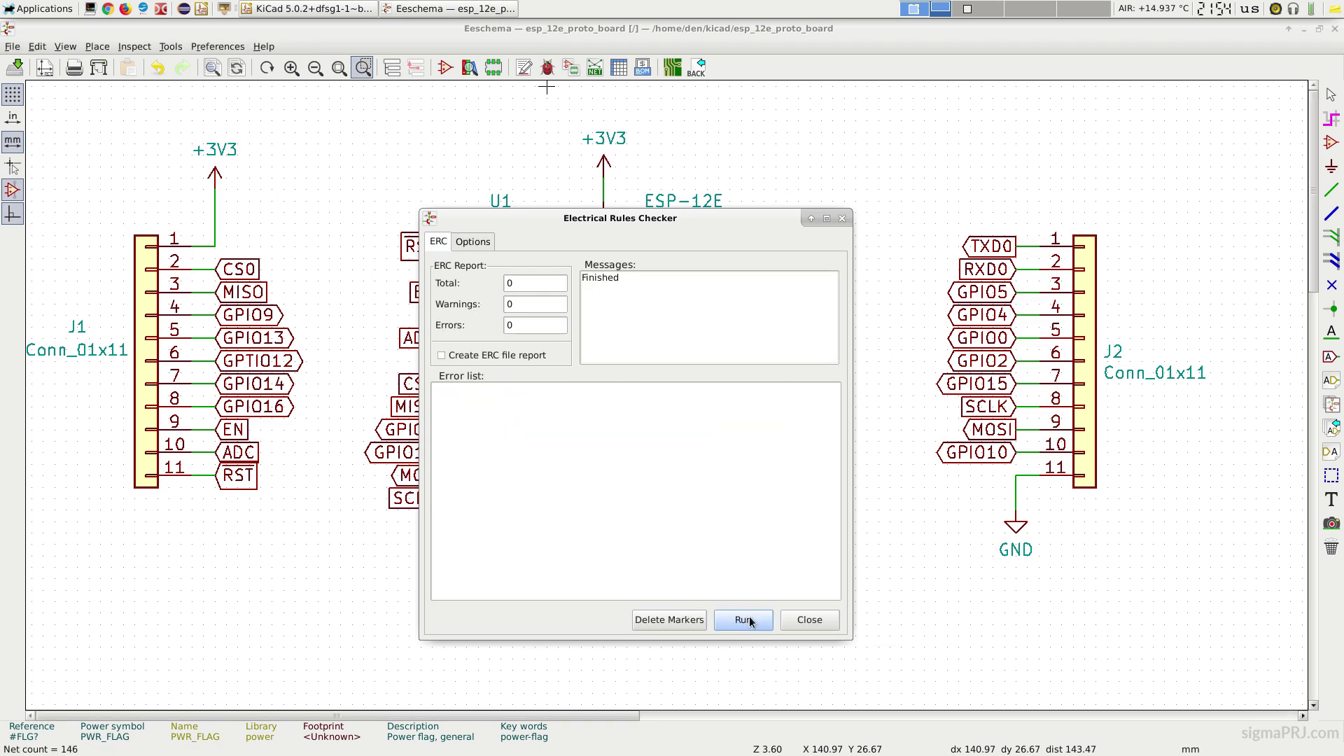
pyautogui.click(798, 623)
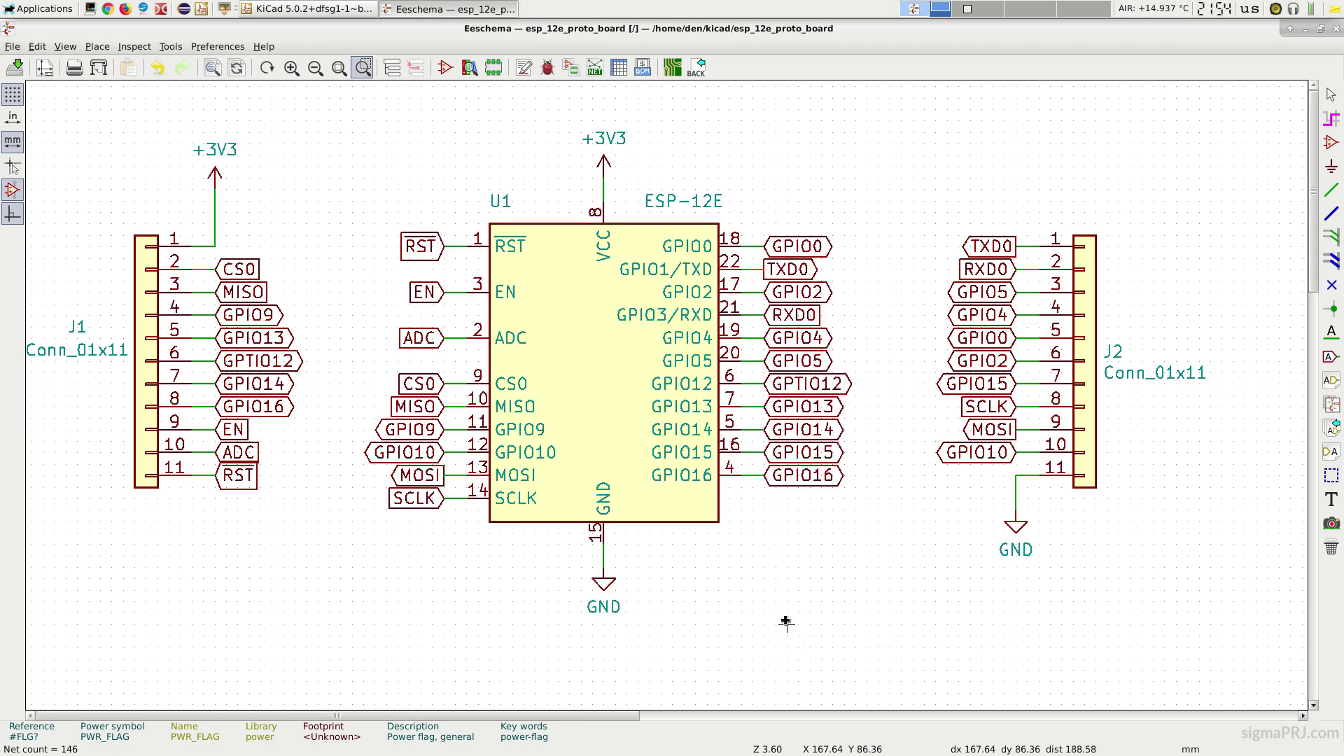
# Step: In CvPcb, assign PinHeader_1x11_P2.54mm_Vertical to J1 and J2, keeping U1 on RF_Module:ESP-12E
pyautogui.click(569, 68)
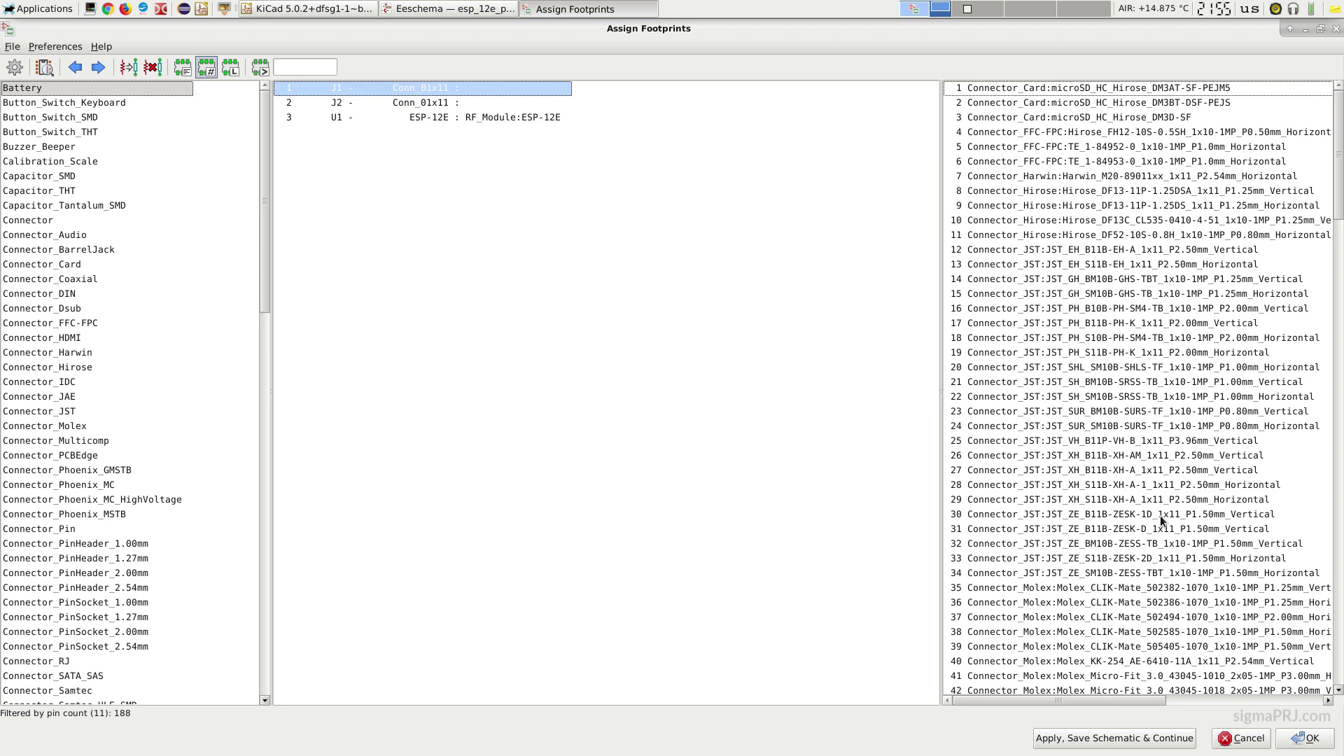
pyautogui.scroll(-3, 1161, 515)
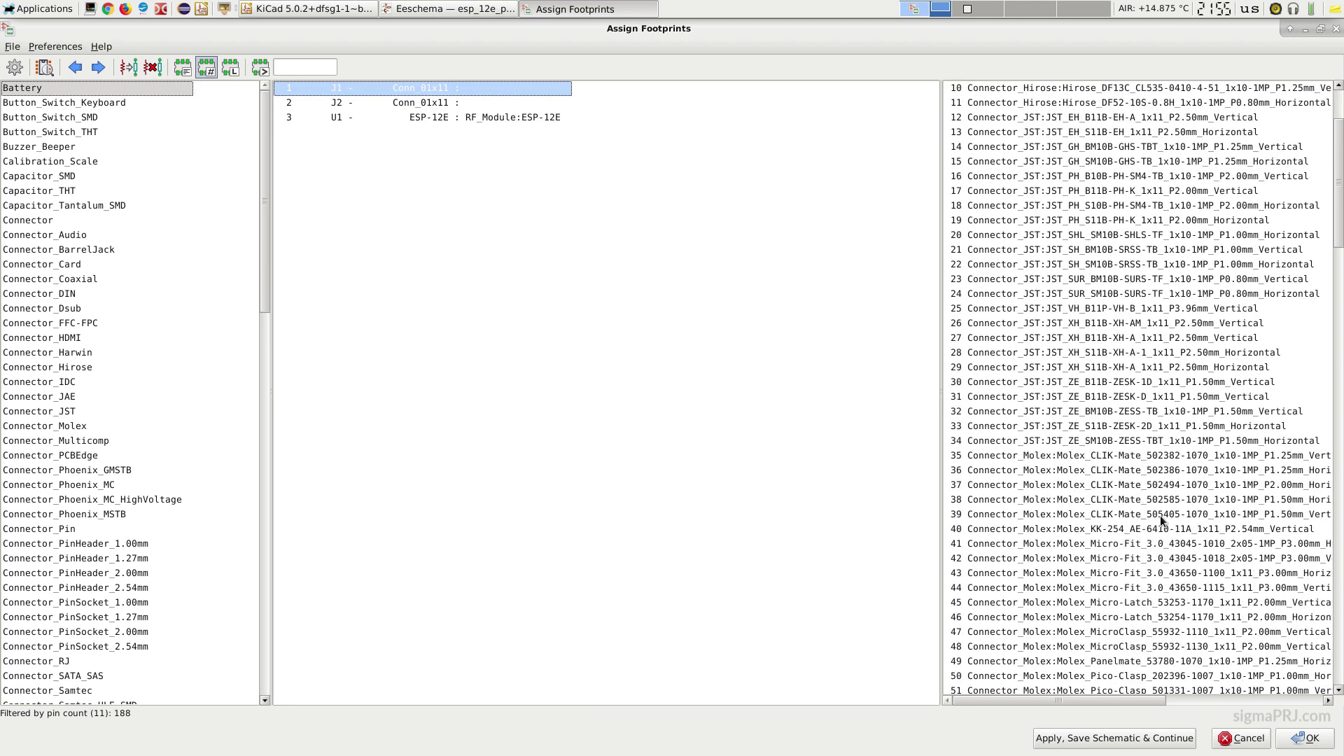
pyautogui.scroll(-6, 1161, 515)
pyautogui.scroll(-15, 1160, 515)
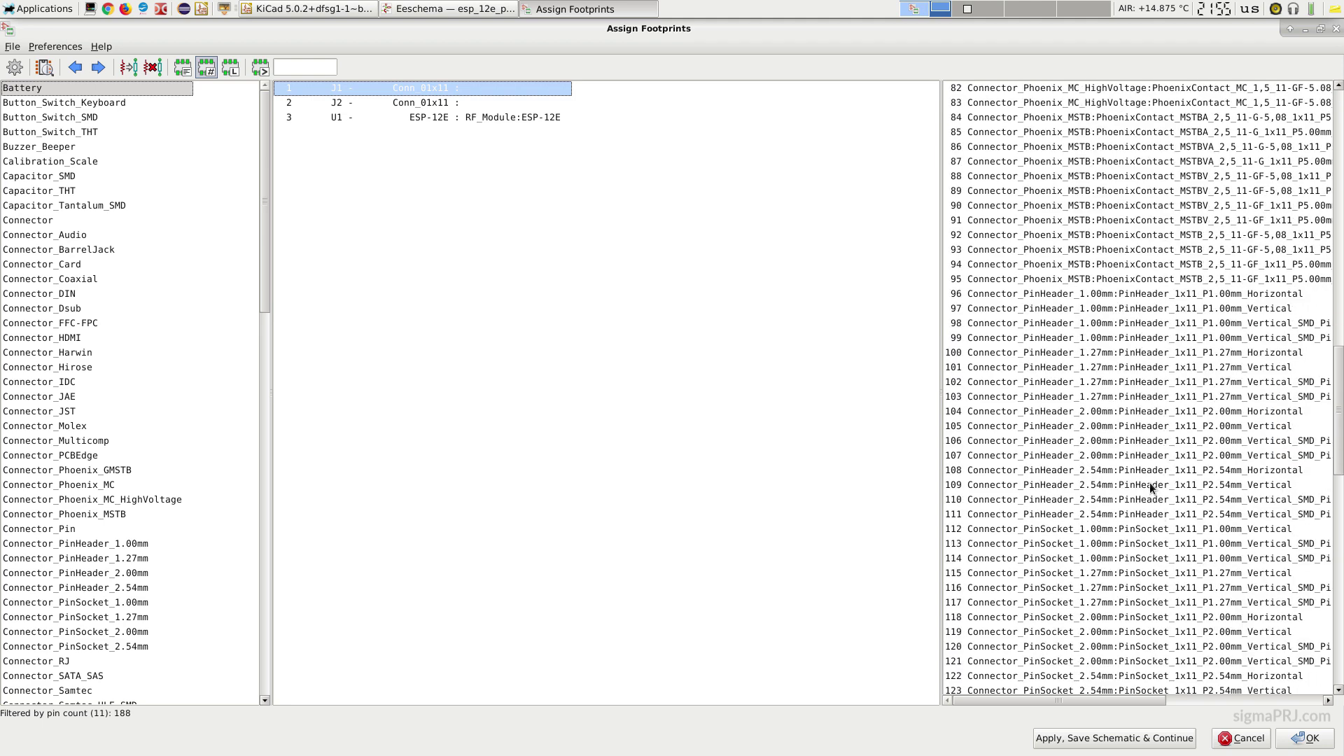
pyautogui.click(1150, 484)
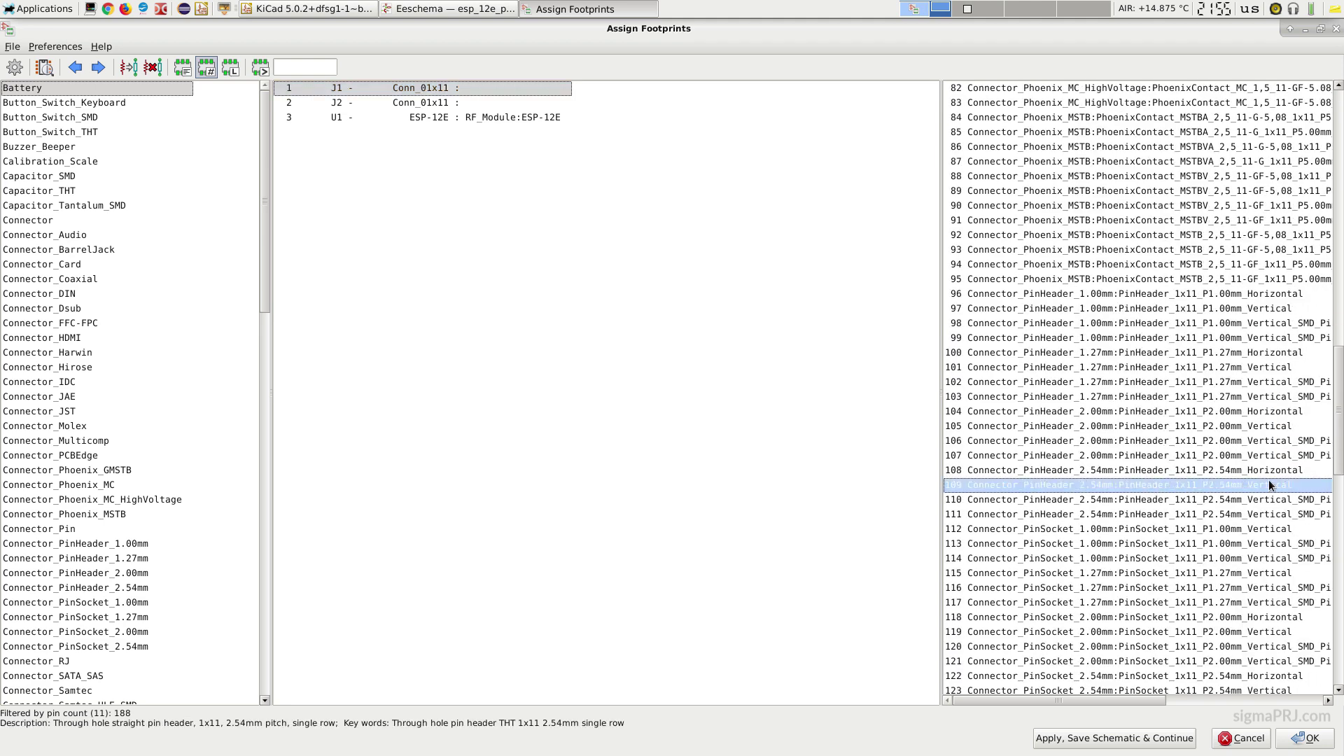
pyautogui.doubleClick(1090, 485)
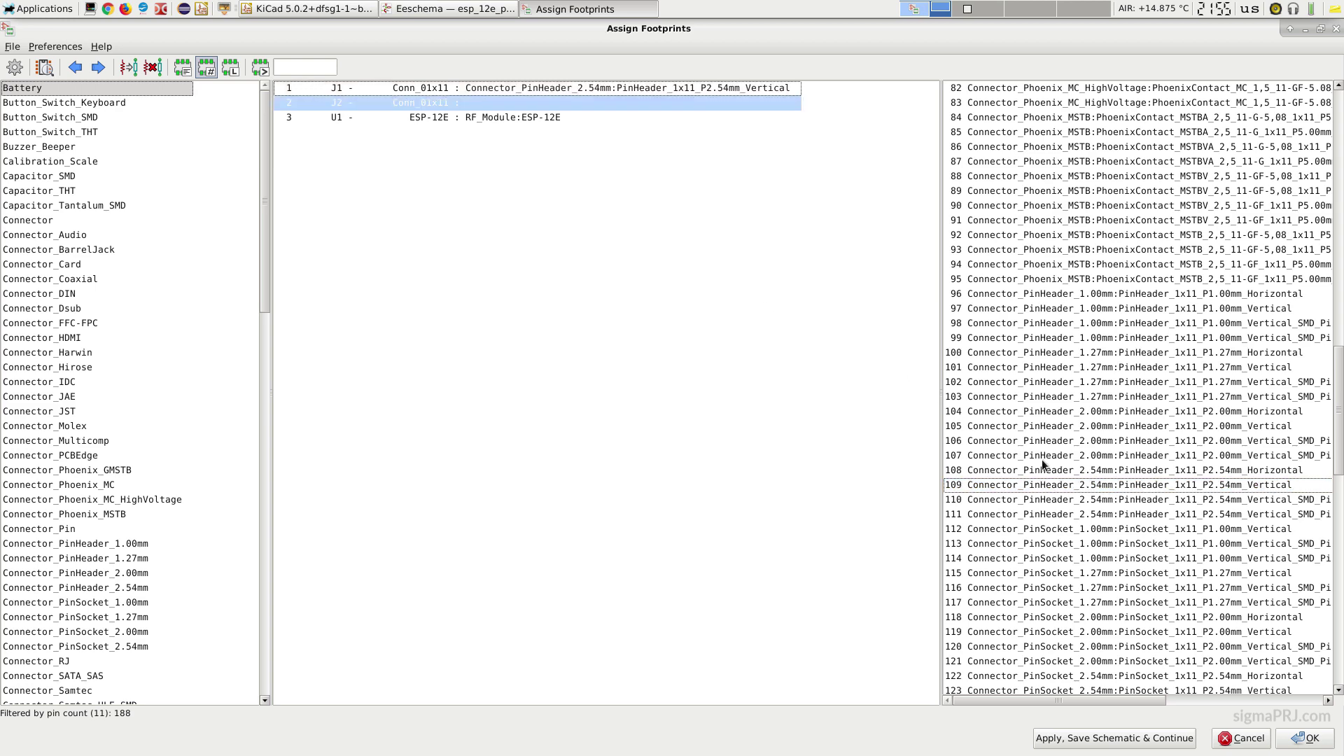
pyautogui.doubleClick(1096, 485)
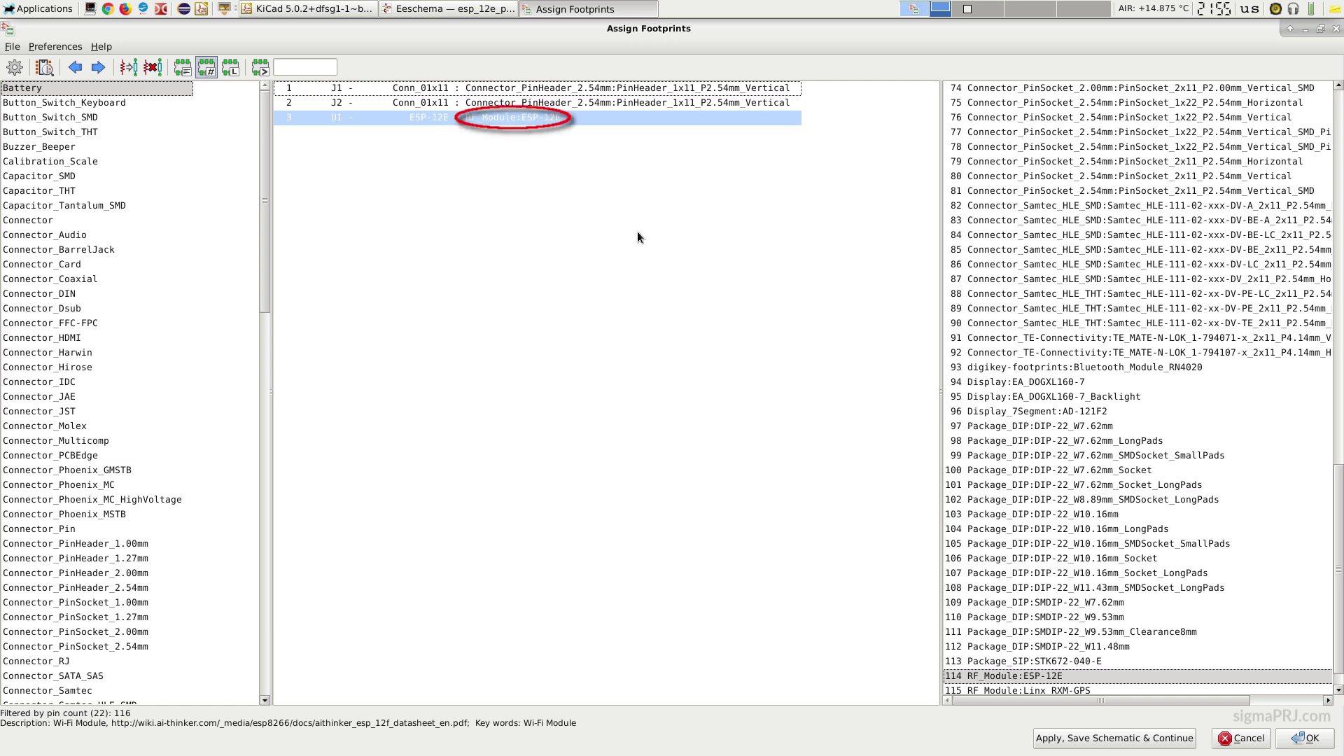
# Step: Apply the CvPcb footprints, then generate and save the Pcbnew netlist esp_12e_proto_board.net
pyautogui.click(1313, 743)
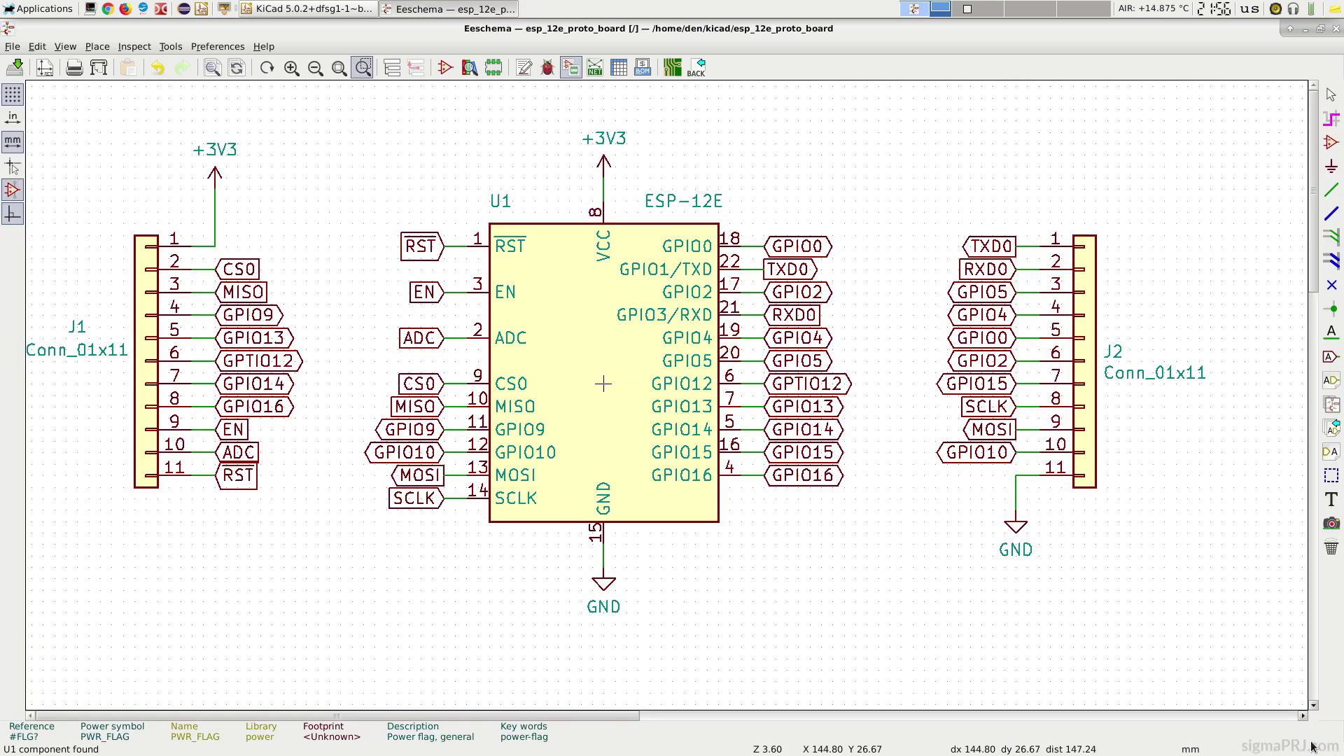
pyautogui.click(595, 68)
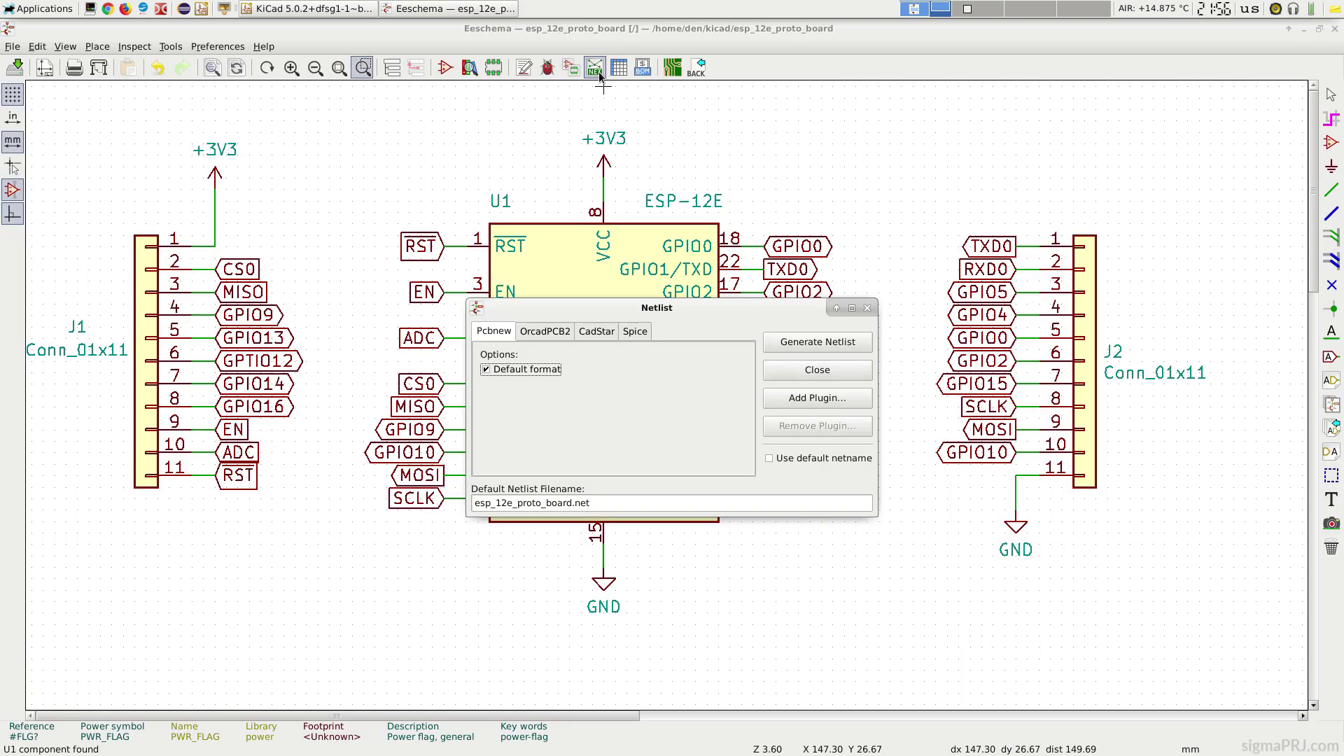
pyautogui.click(841, 346)
pyautogui.click(999, 617)
pyautogui.click(339, 68)
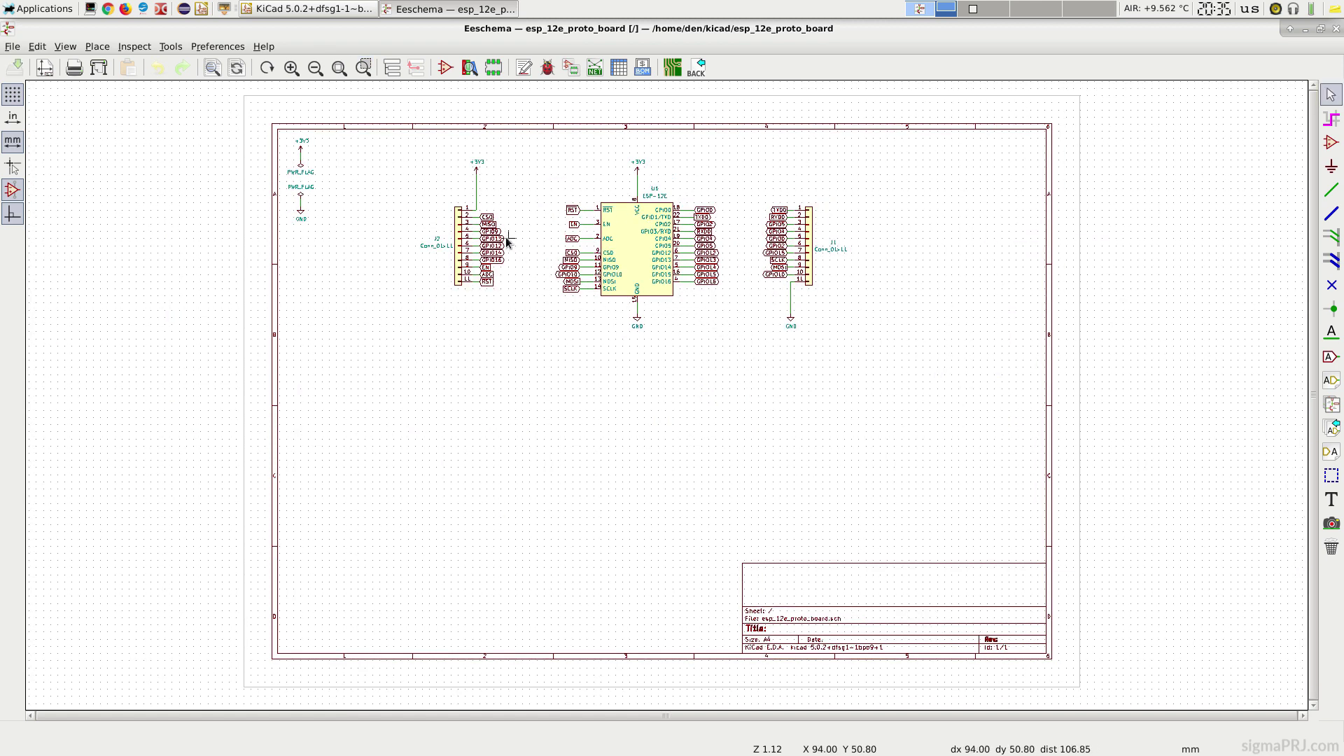
# Step: Open the empty board in Pcbnew, view its Global Design Rules, and launch a new Firefox window
pyautogui.click(1336, 28)
pyautogui.click(499, 112)
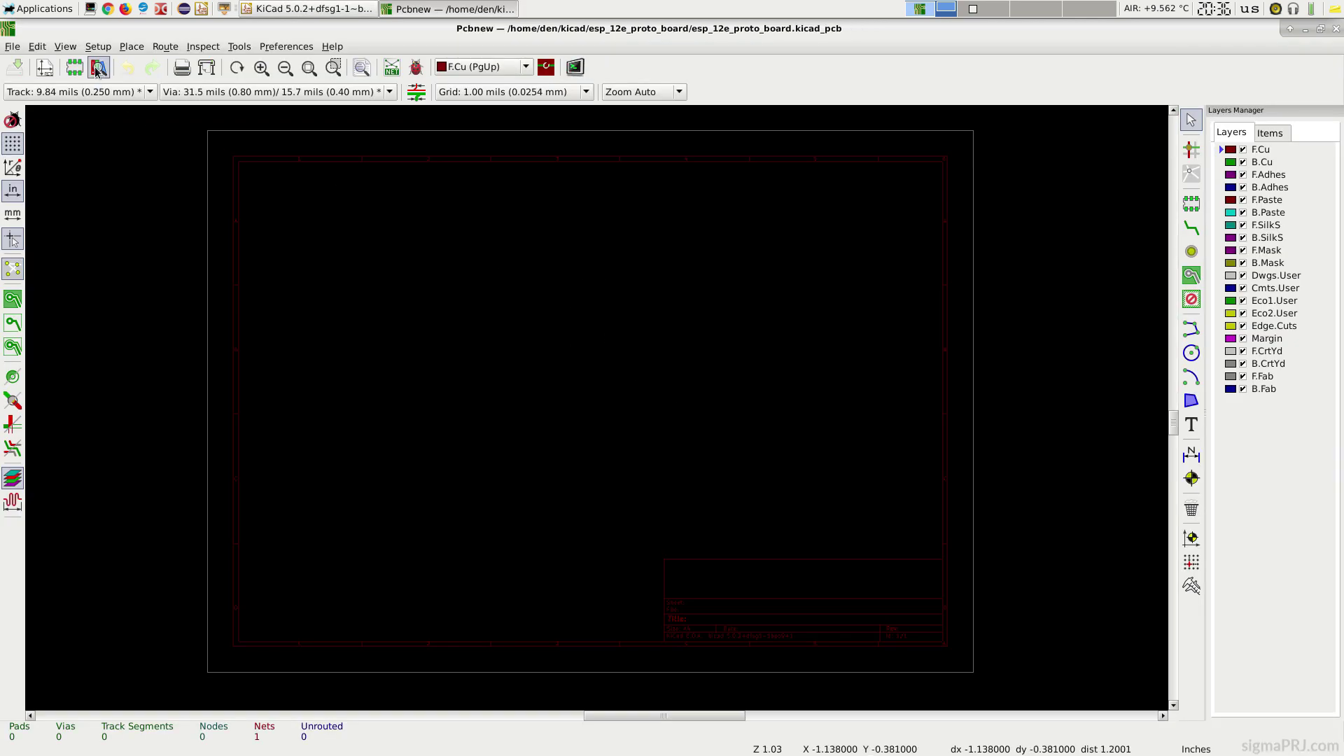
pyautogui.click(98, 46)
pyautogui.click(115, 87)
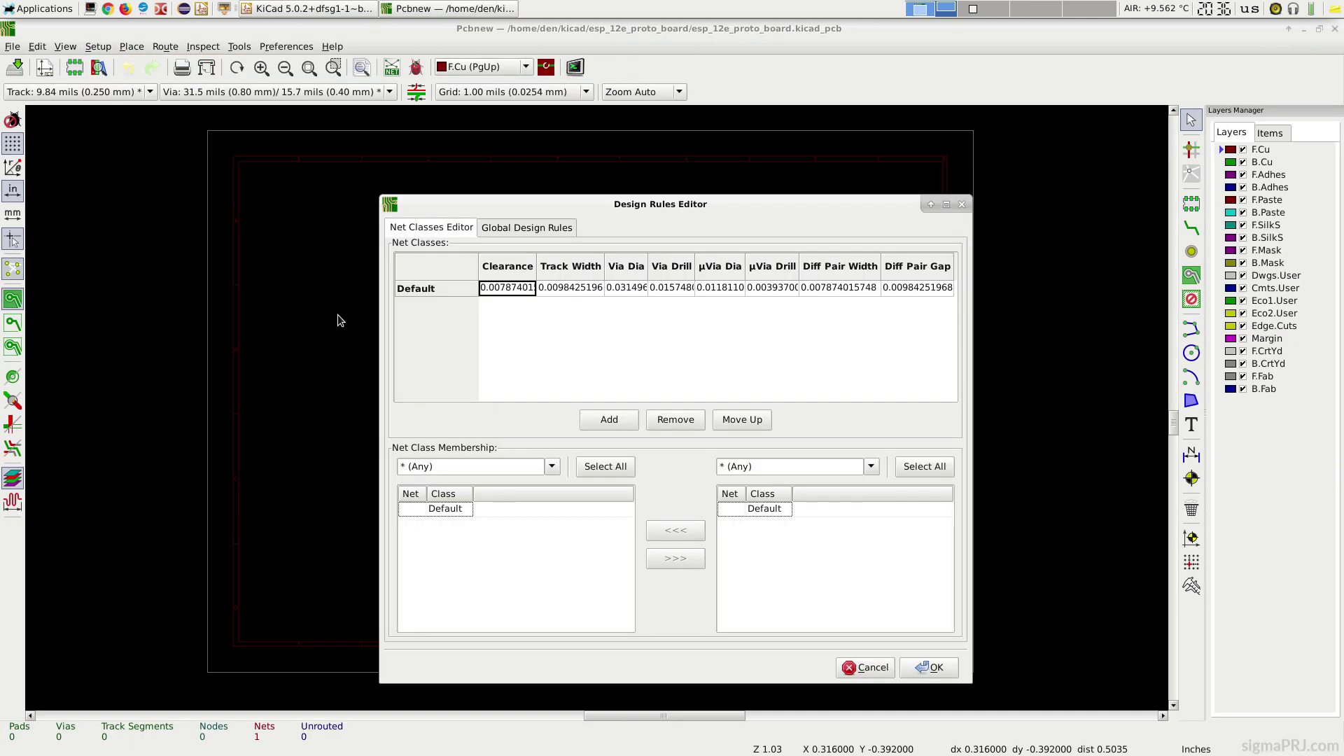
pyautogui.click(544, 228)
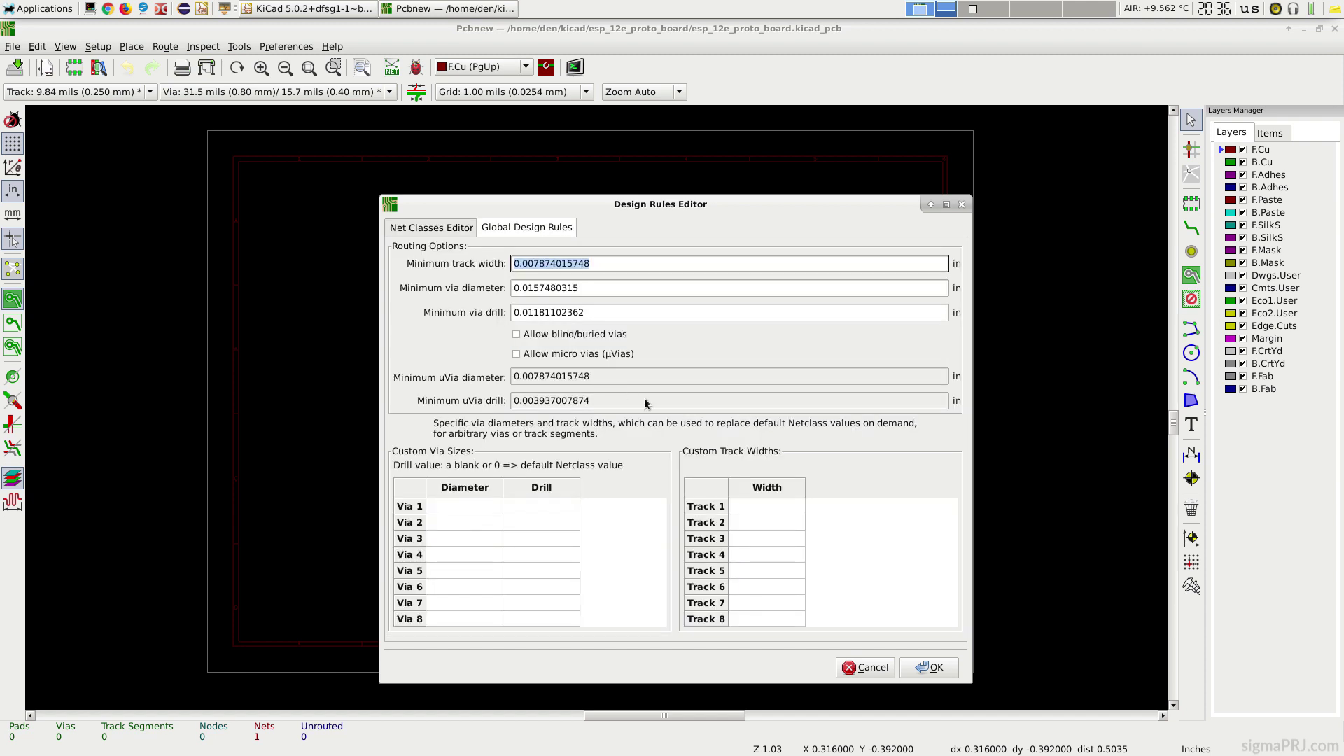
pyautogui.click(125, 9)
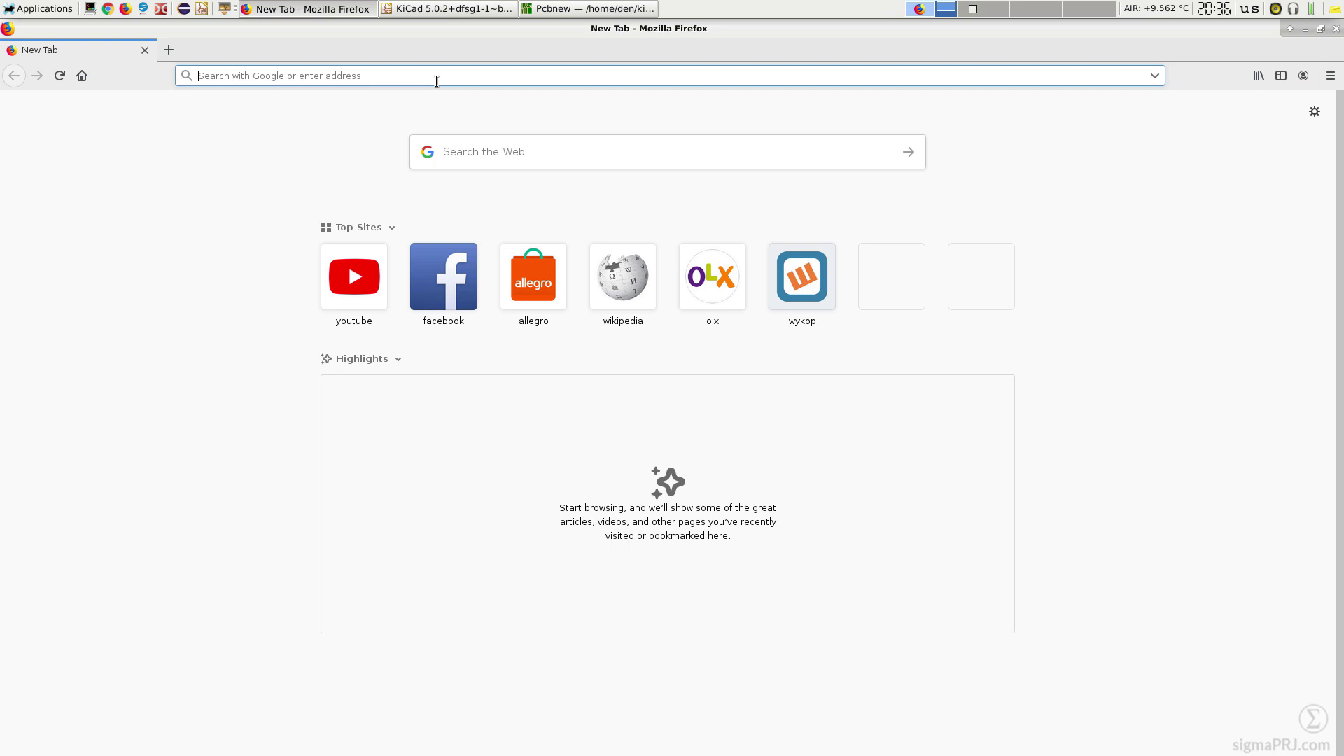
# Step: Load jlcpcb.com/capabilities, then expand Minimum clearance and Minimum trace width and spacing (5mil/0.127mm)
pyautogui.write('https://jlcpcb.com/capabilities/Capabilities')
pyautogui.press('Return')
pyautogui.scroll(-5, 772, 420)
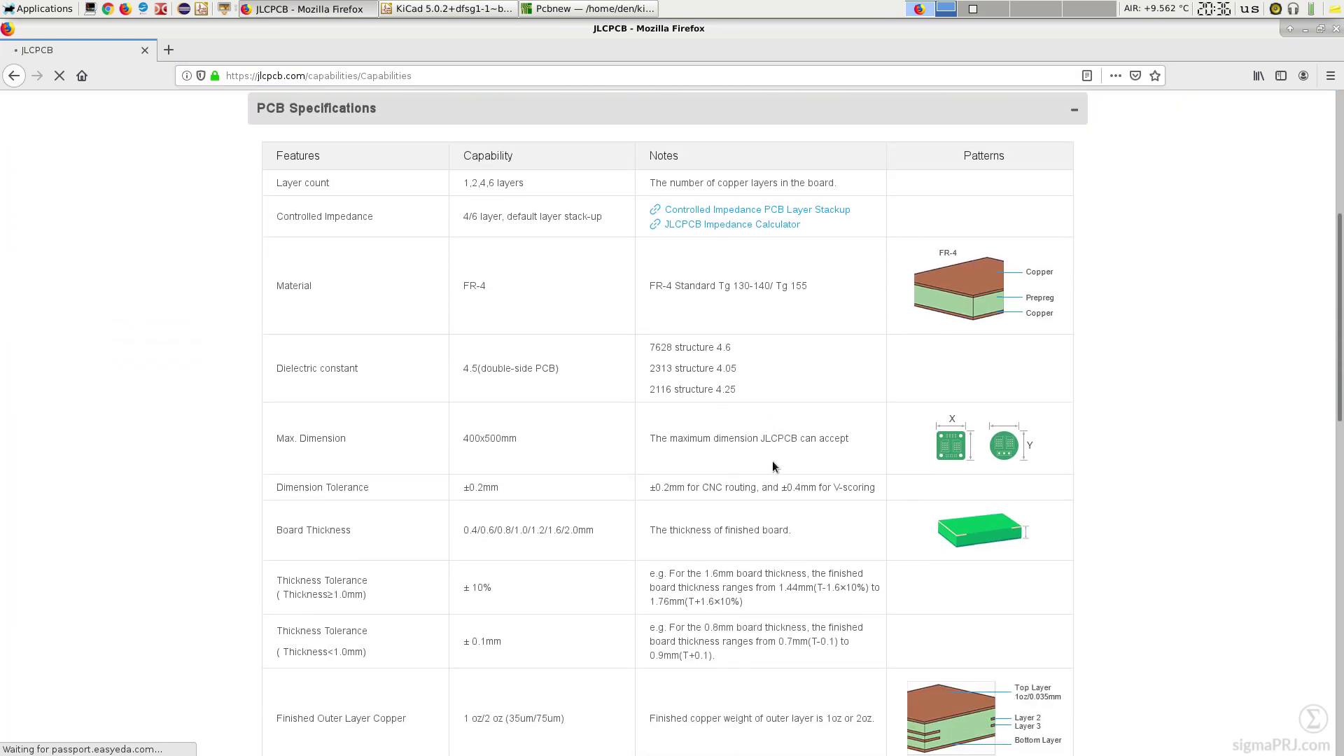
pyautogui.scroll(-6, 773, 463)
pyautogui.scroll(-2, 773, 466)
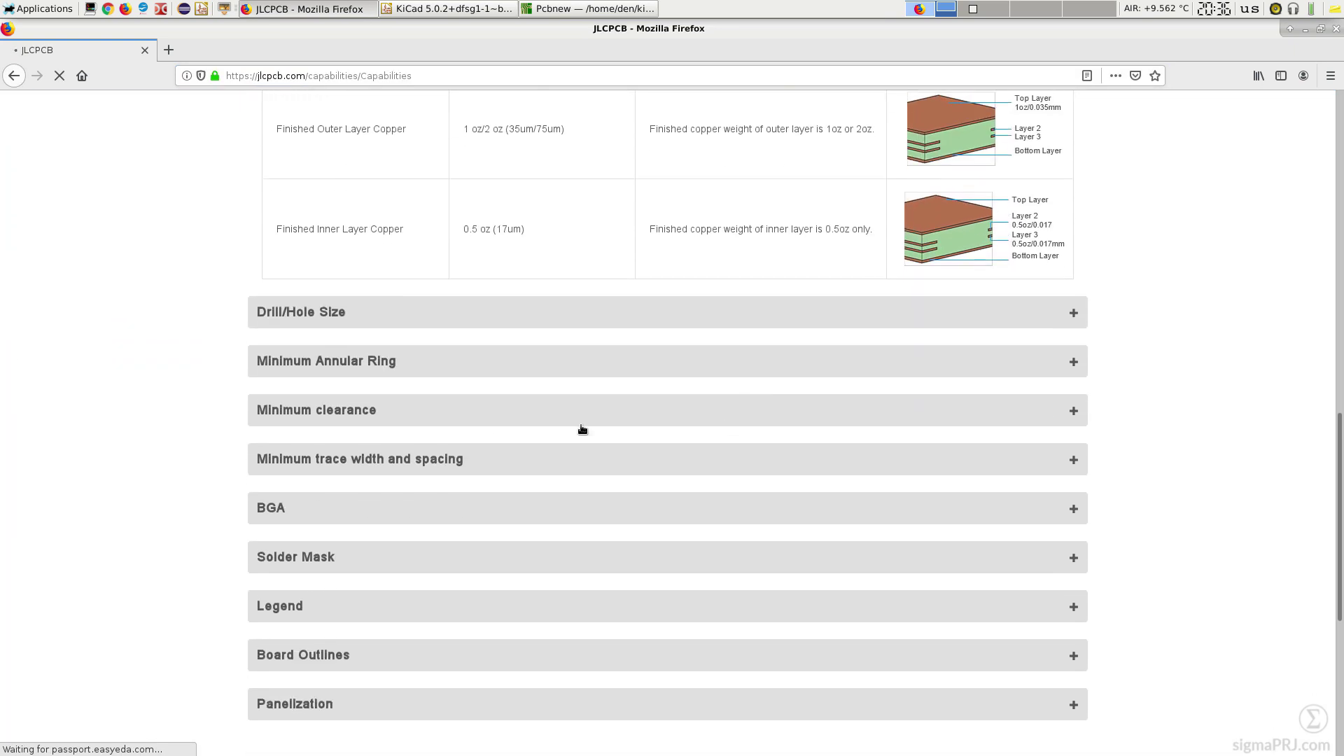
pyautogui.click(414, 409)
pyautogui.scroll(-13, 569, 424)
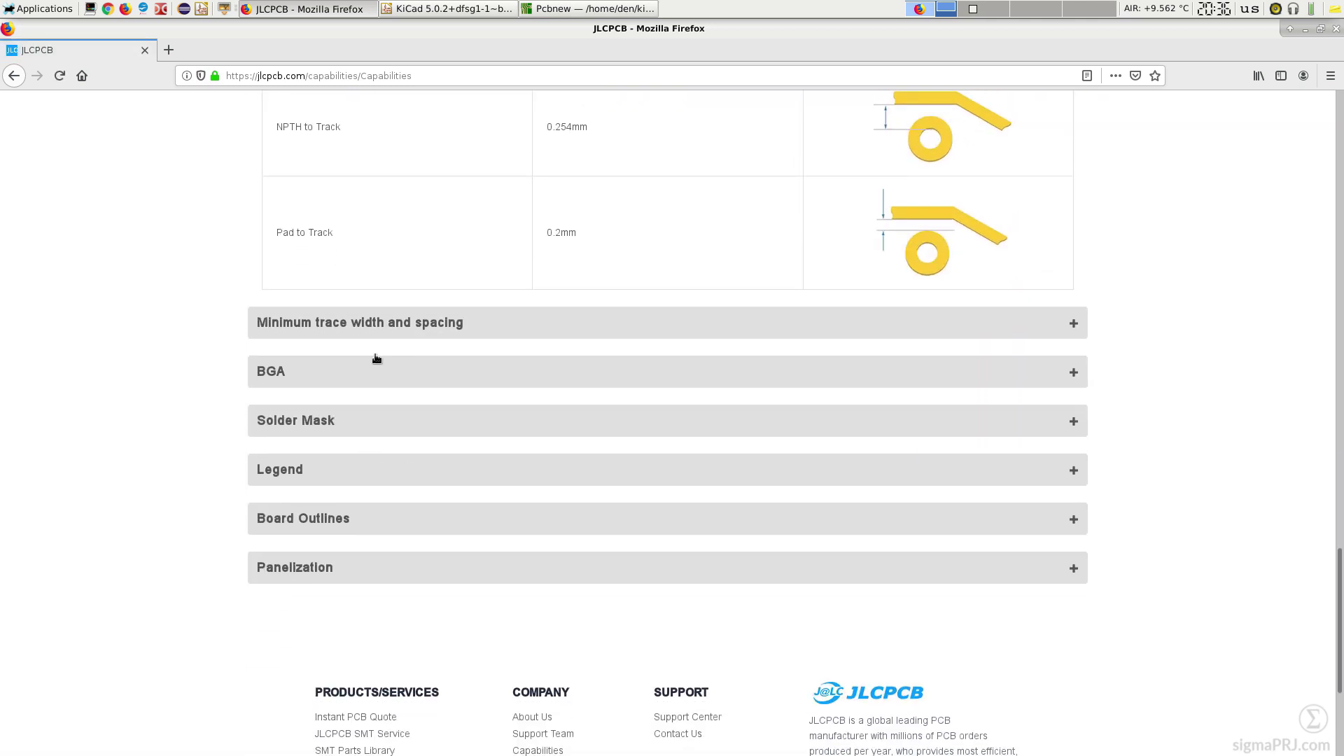
pyautogui.click(385, 324)
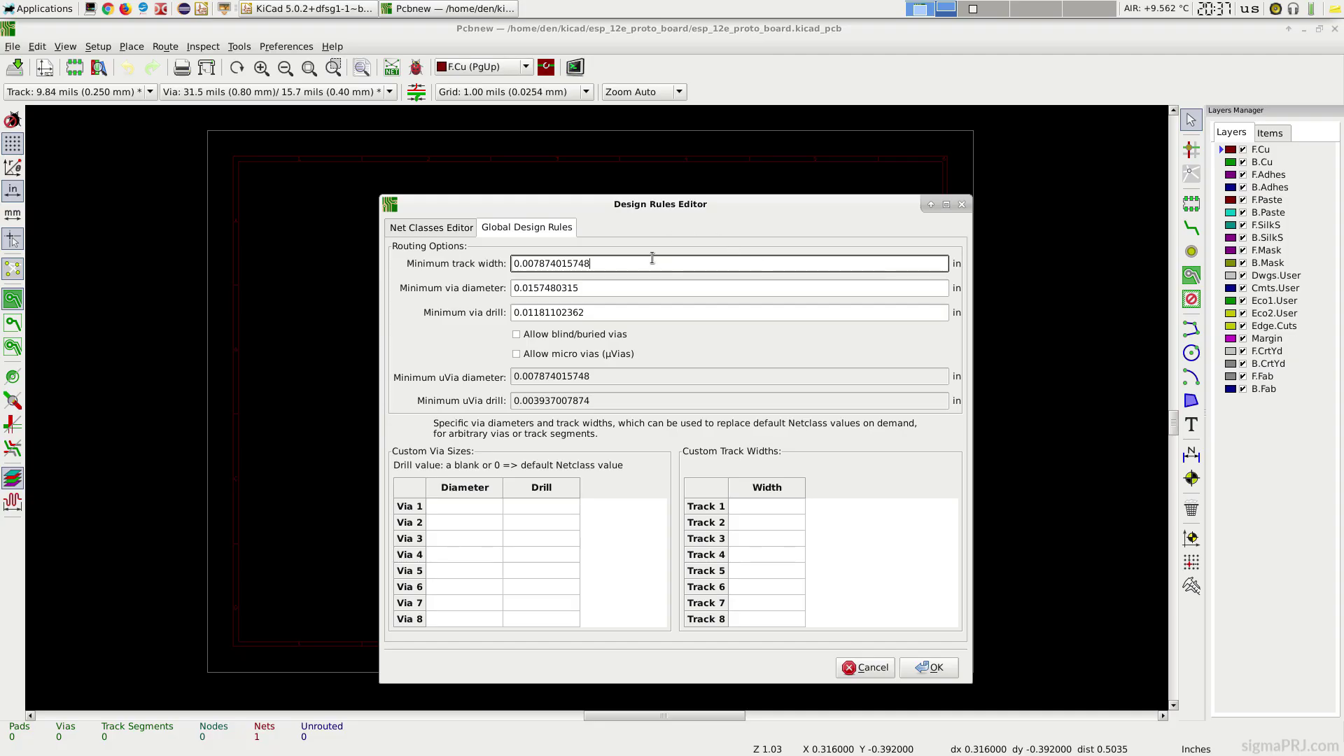
# Step: Set the Default net class clearance and track width to 0.007 in
pyautogui.tripleClick(652, 258)
pyautogui.write('0.005')
pyautogui.click(420, 227)
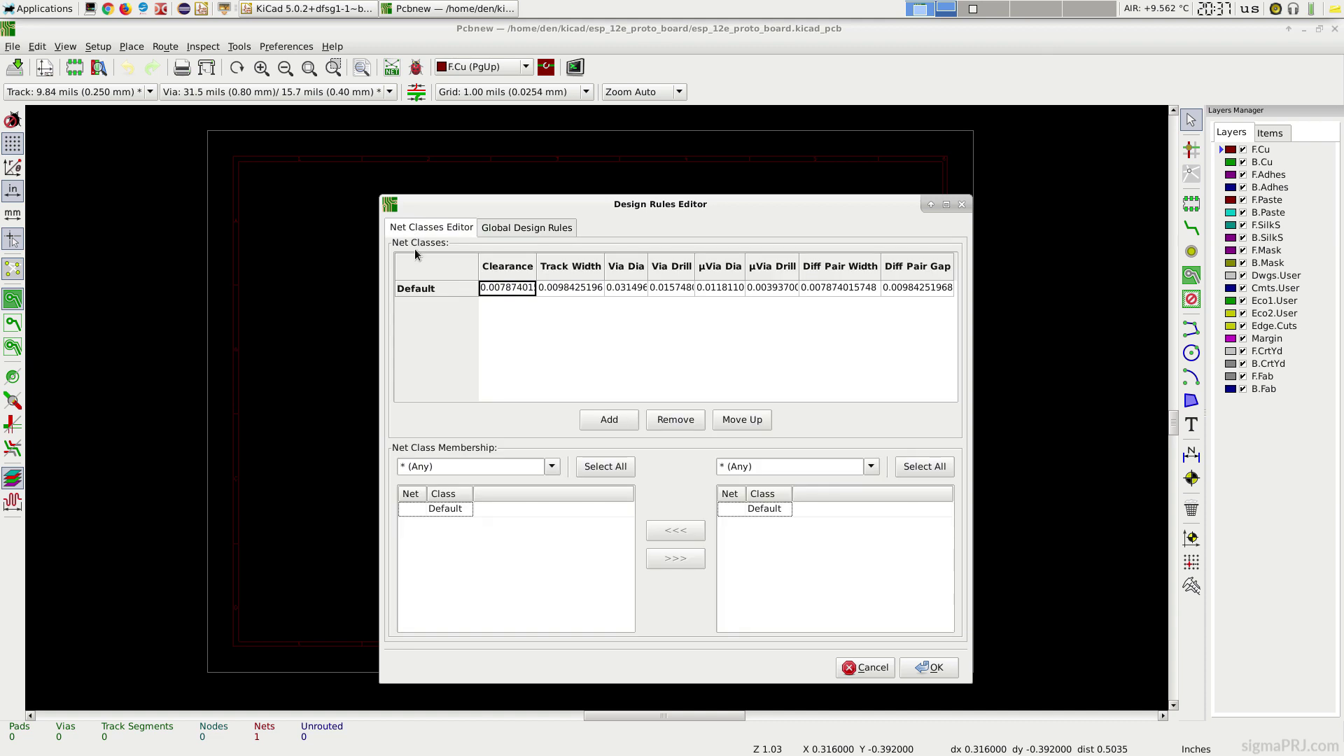
pyautogui.click(523, 288)
pyautogui.tripleClick(523, 287)
pyautogui.write('0.007')
pyautogui.press('Tab')
pyautogui.write('0.007')
pyautogui.press('Return')
pyautogui.click(938, 667)
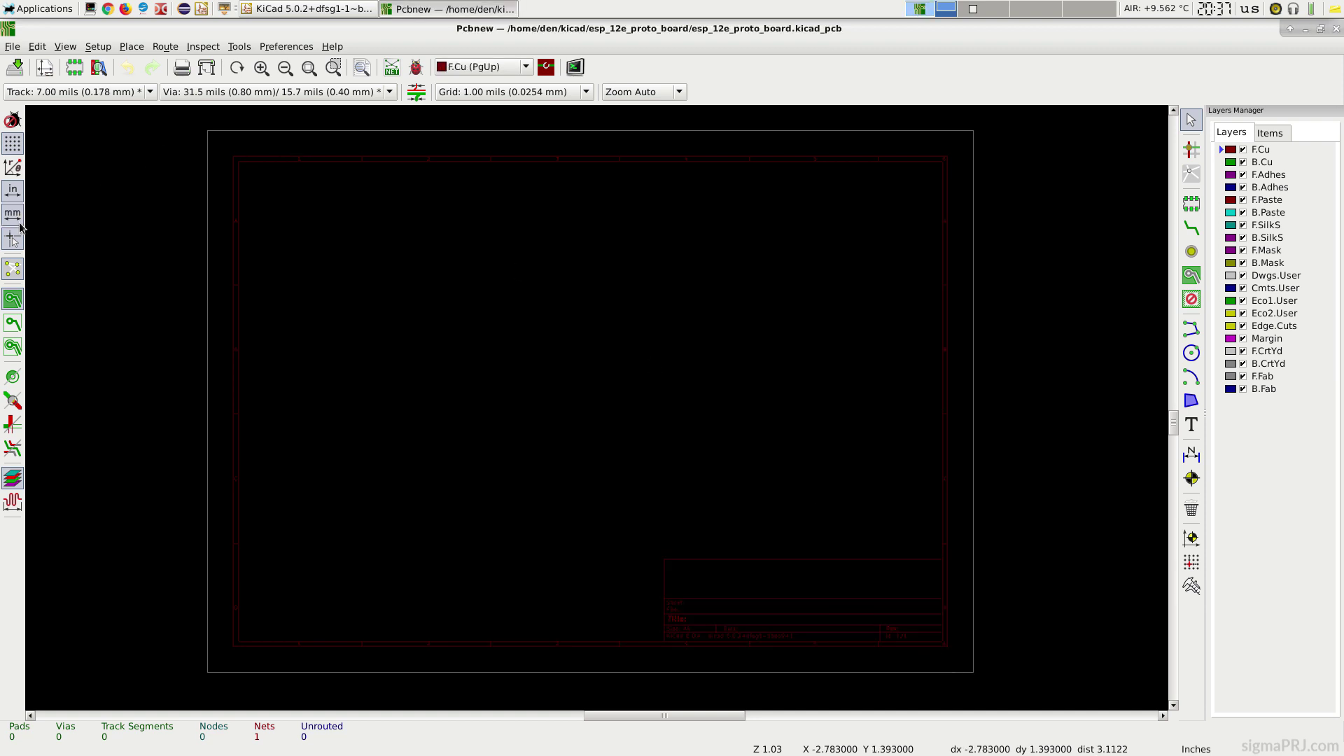
# Step: Switch units to millimetres and set the global minimum via diameter to 0.6 mm
pyautogui.click(13, 213)
pyautogui.click(98, 48)
pyautogui.click(129, 91)
pyautogui.click(542, 228)
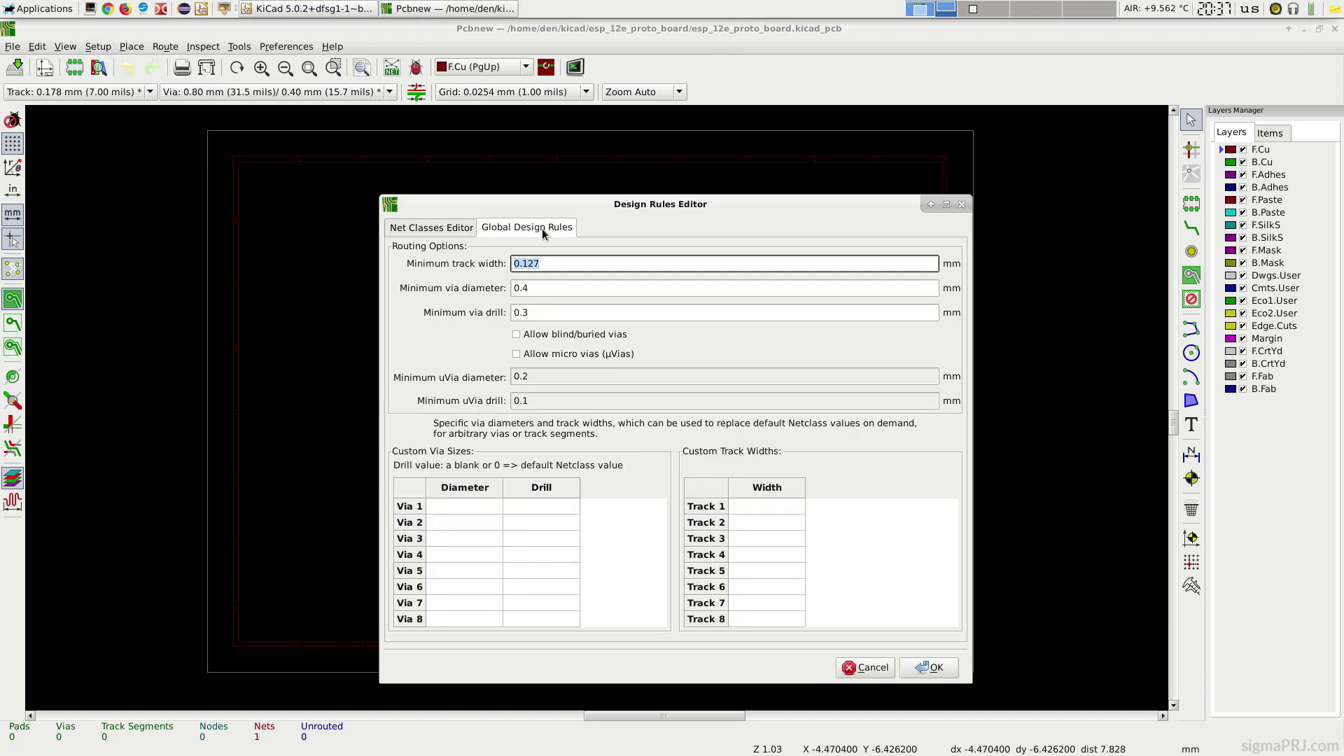
pyautogui.click(558, 289)
pyautogui.press('Tab')
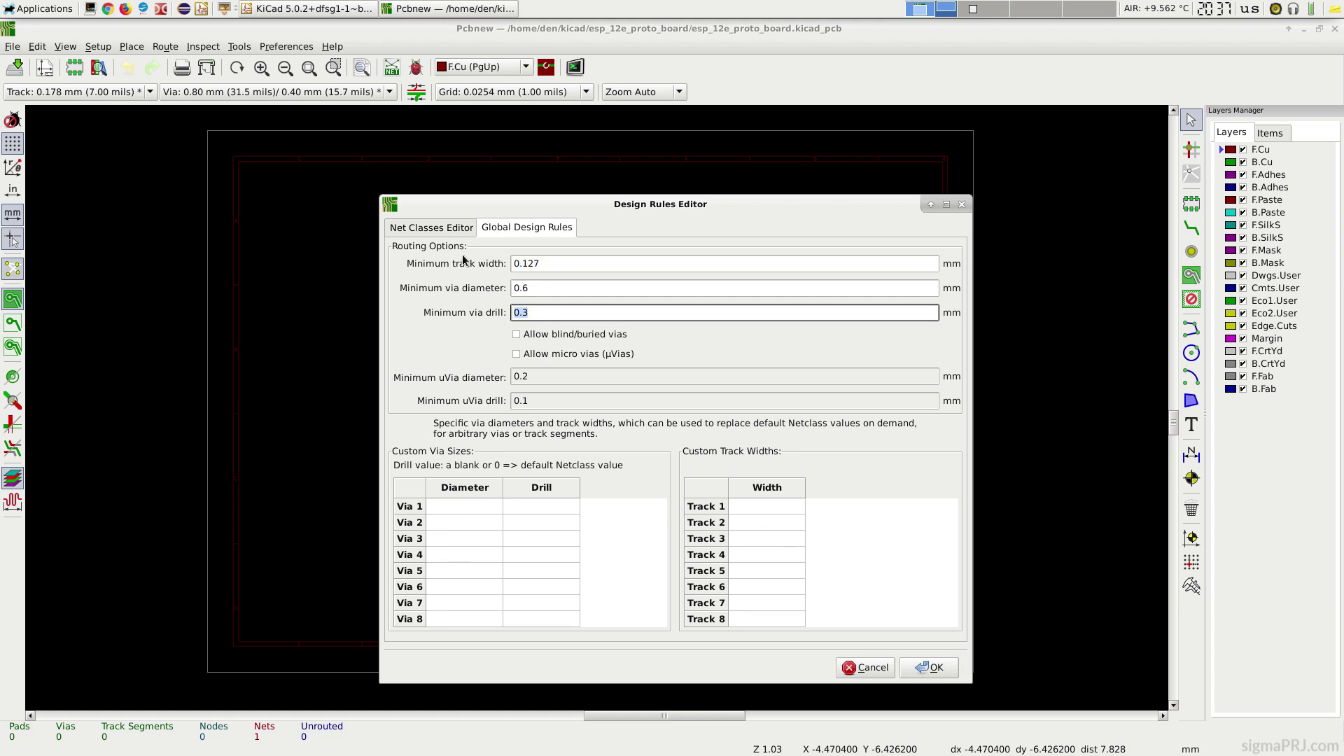
# Step: Give the Default net class a 0.6 mm via diameter and 0.3 mm via drill
pyautogui.click(443, 227)
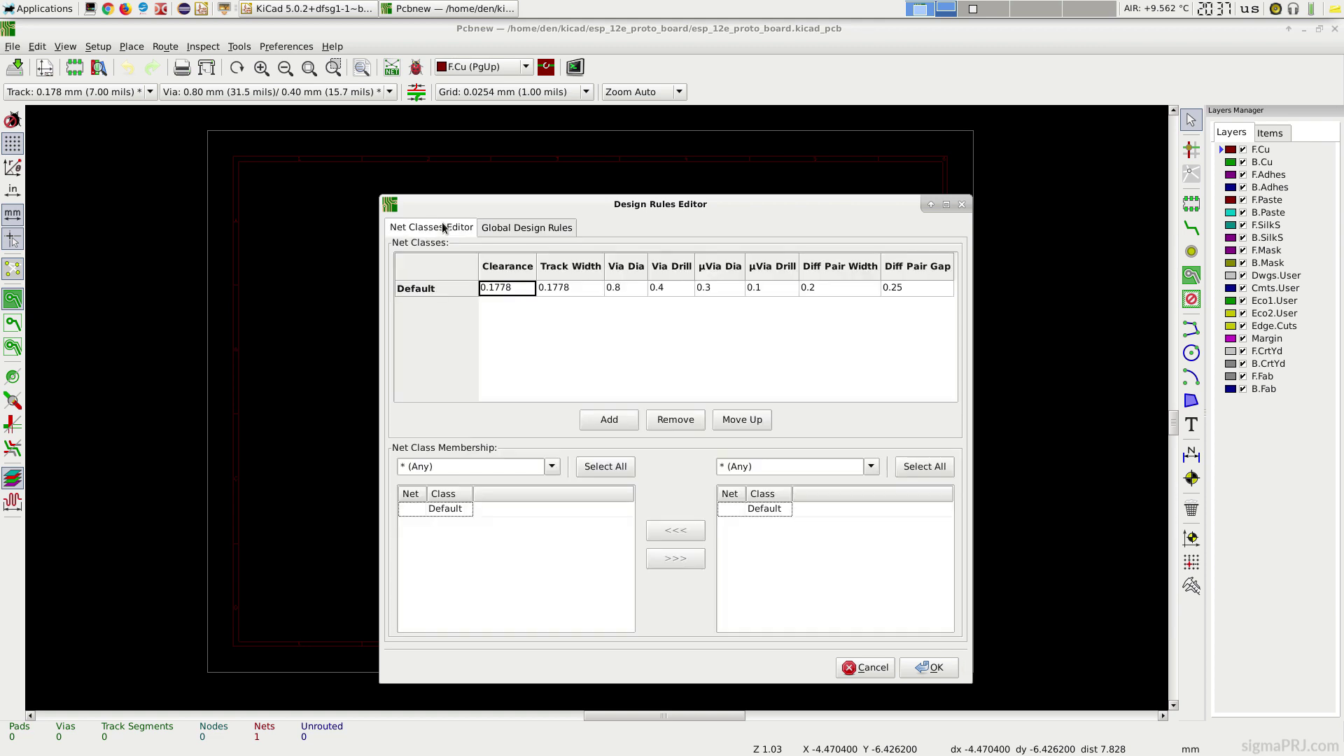
pyautogui.doubleClick(625, 287)
pyautogui.write('0.6')
pyautogui.press('Tab')
pyautogui.write('0.3')
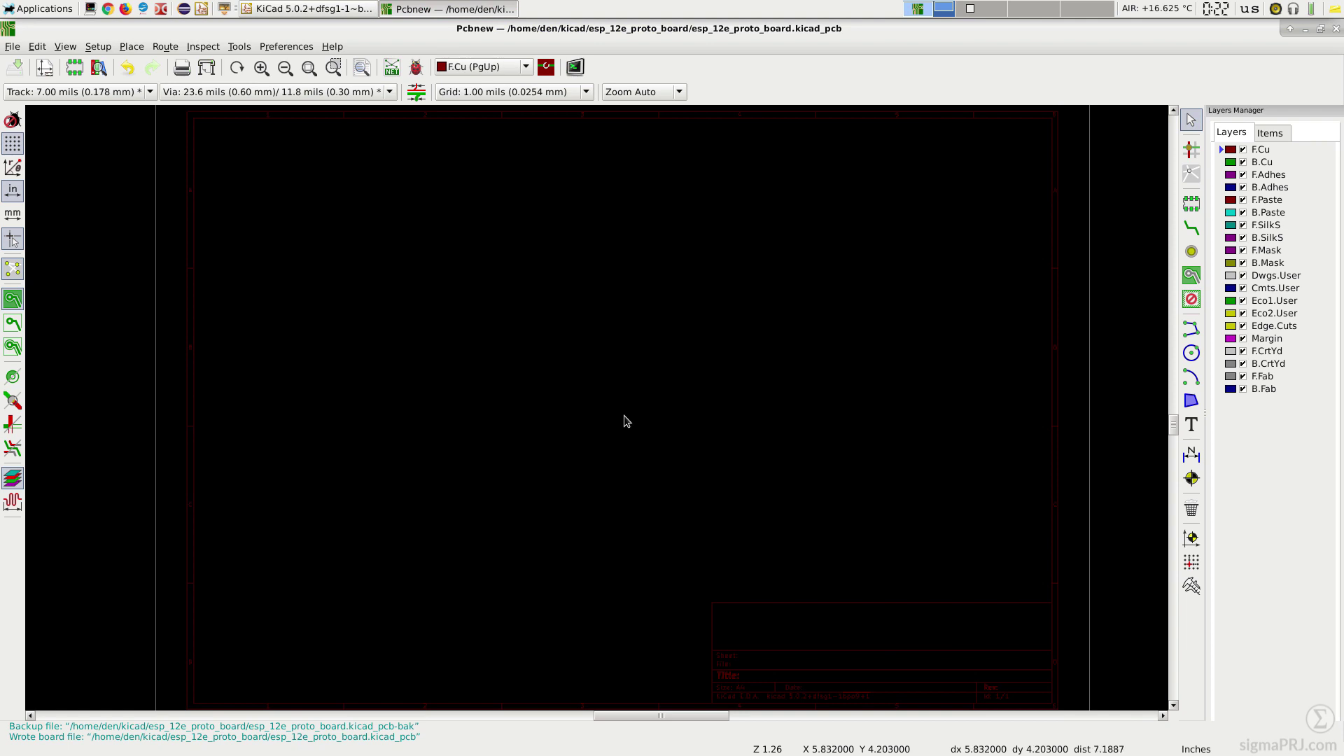
# Step: Set the grid to 25 mils and make Dwgs.User the working layer
pyautogui.click(529, 94)
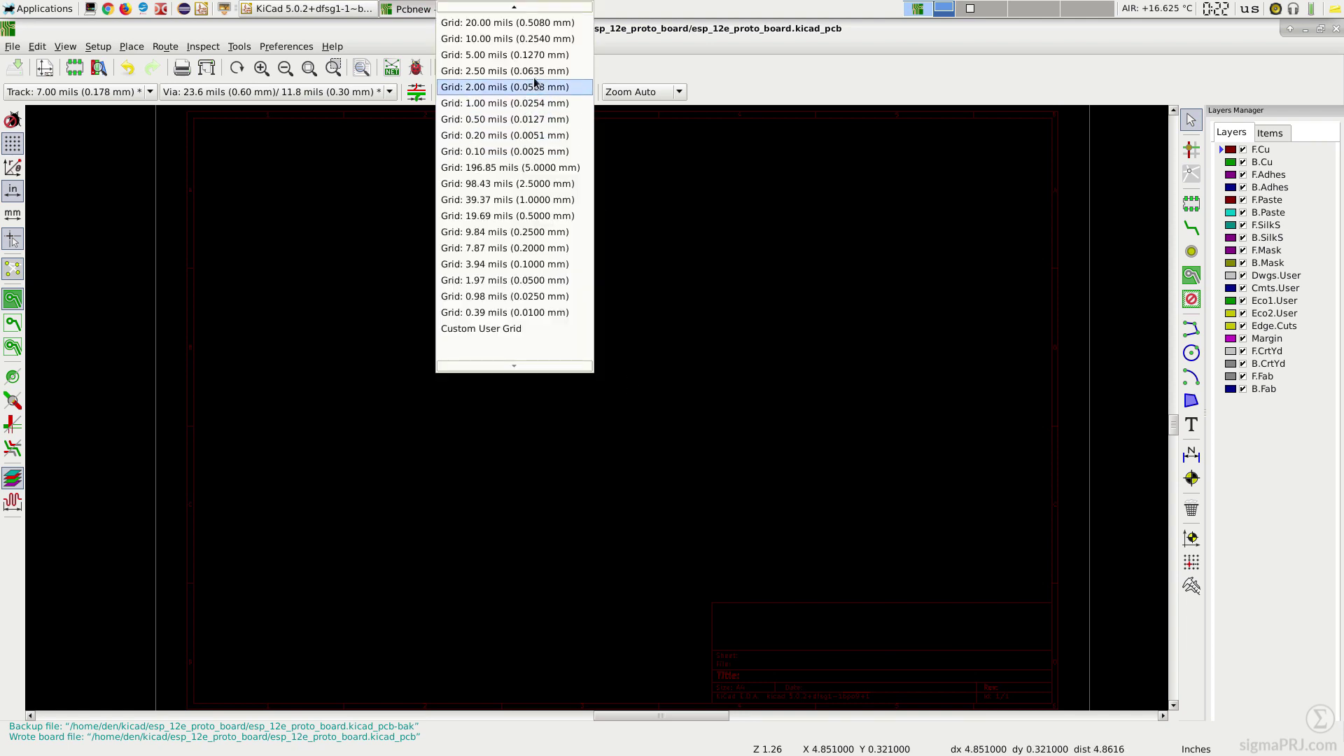
pyautogui.scroll(3, 537, 75)
pyautogui.click(536, 54)
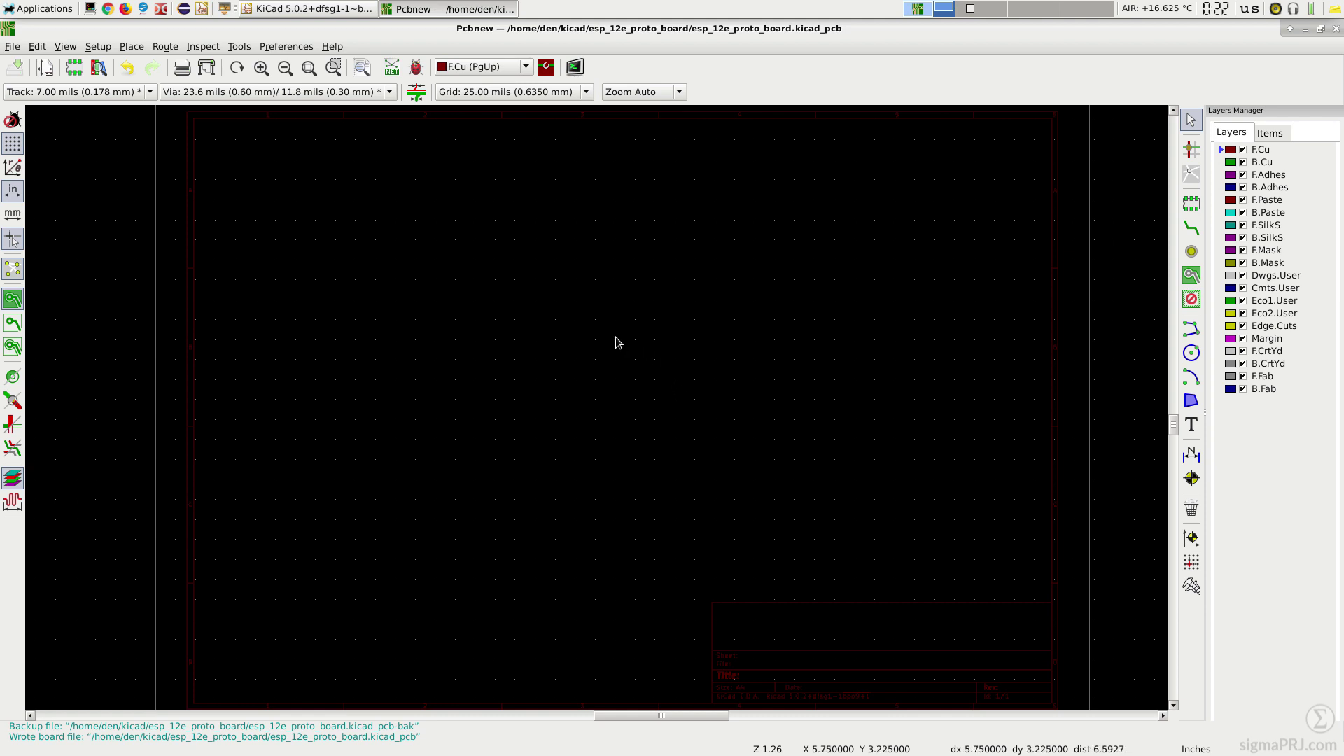
pyautogui.click(1281, 276)
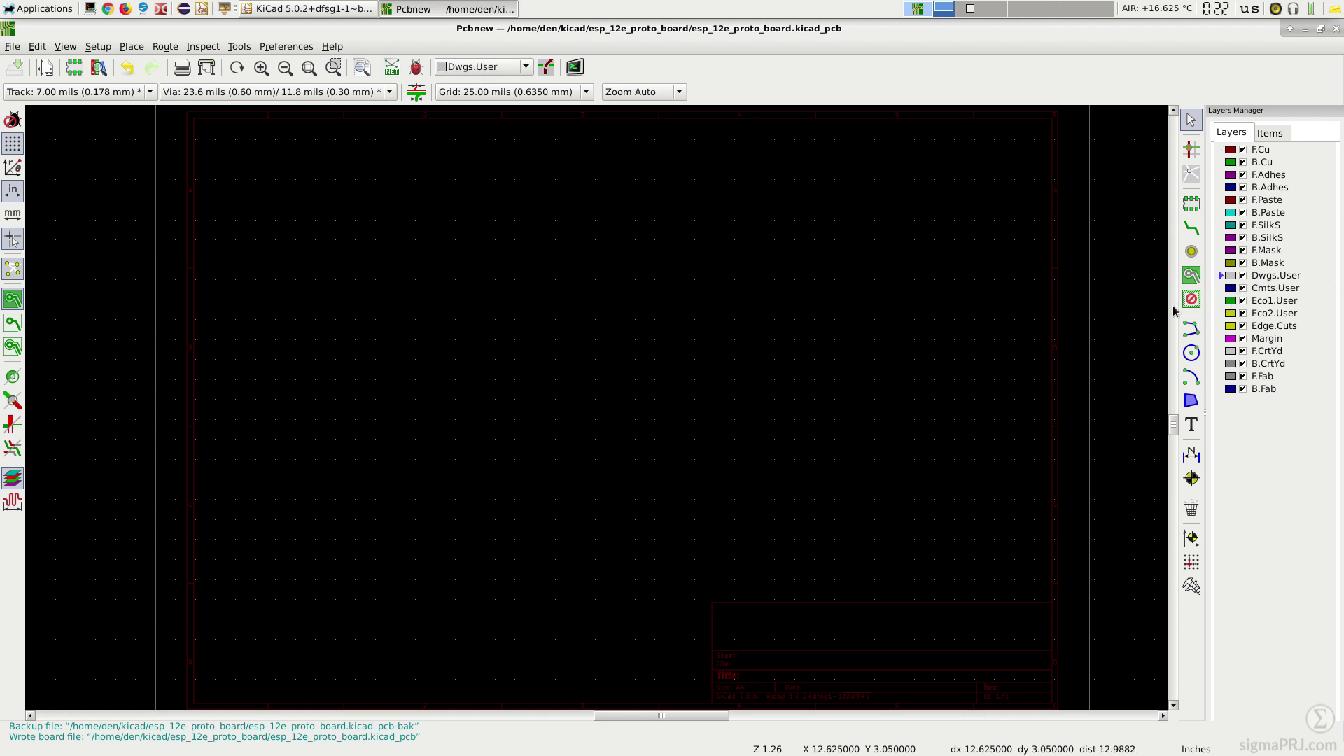
# Step: Zero the relative coordinates at the board point X 5.75, Y 3.5 inches
pyautogui.scroll(1, 599, 412)
pyautogui.scroll(9, 598, 413)
pyautogui.scroll(3, 609, 398)
pyautogui.scroll(2, 598, 402)
pyautogui.press('space')
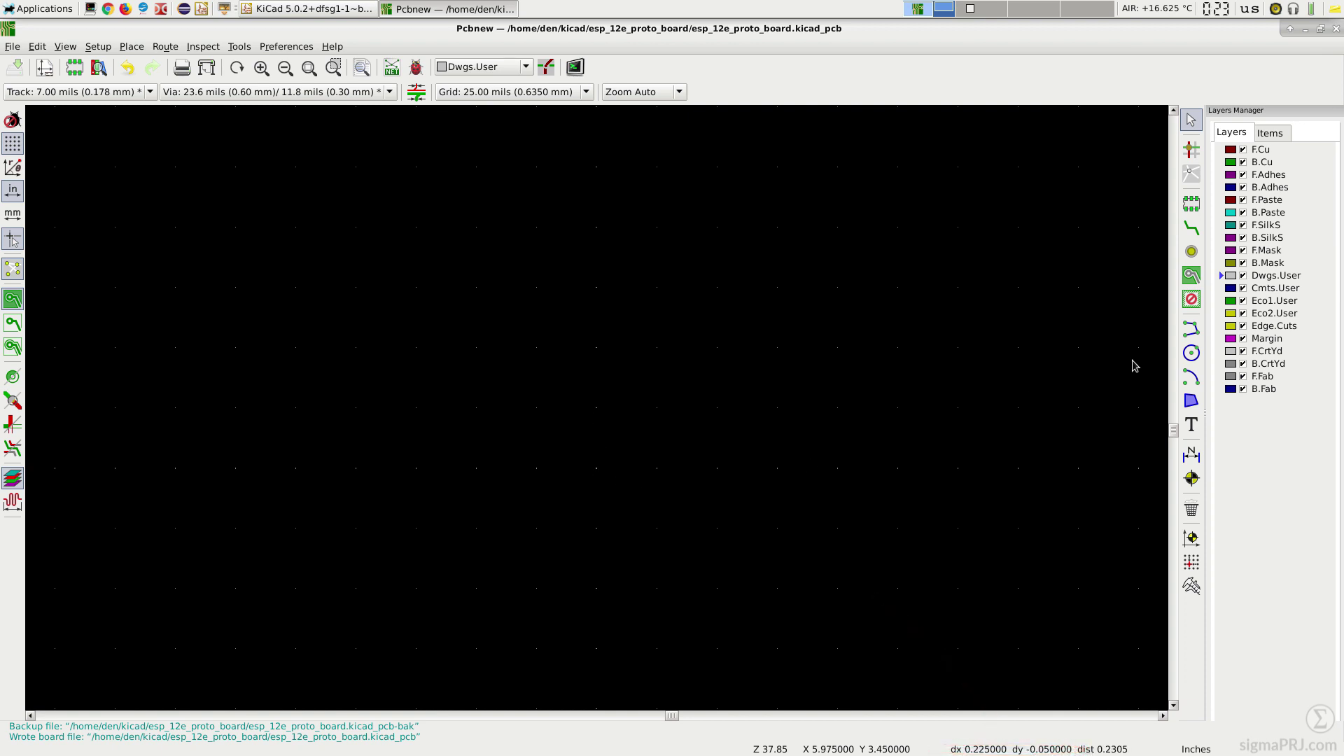
# Step: Draw a horizontal Dwgs.User line from 5.7 to 5.8 in at y 3.5 in, 0.001 in thick
pyautogui.click(1191, 328)
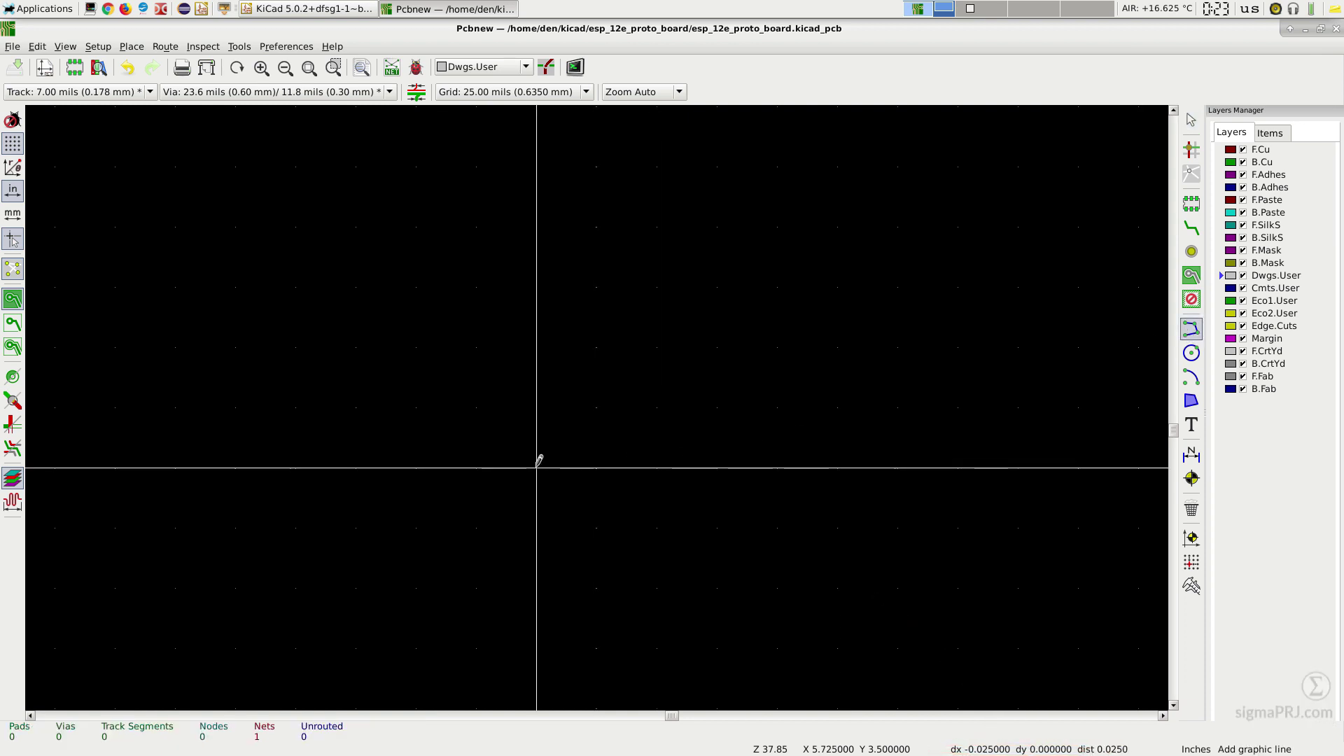
pyautogui.click(476, 467)
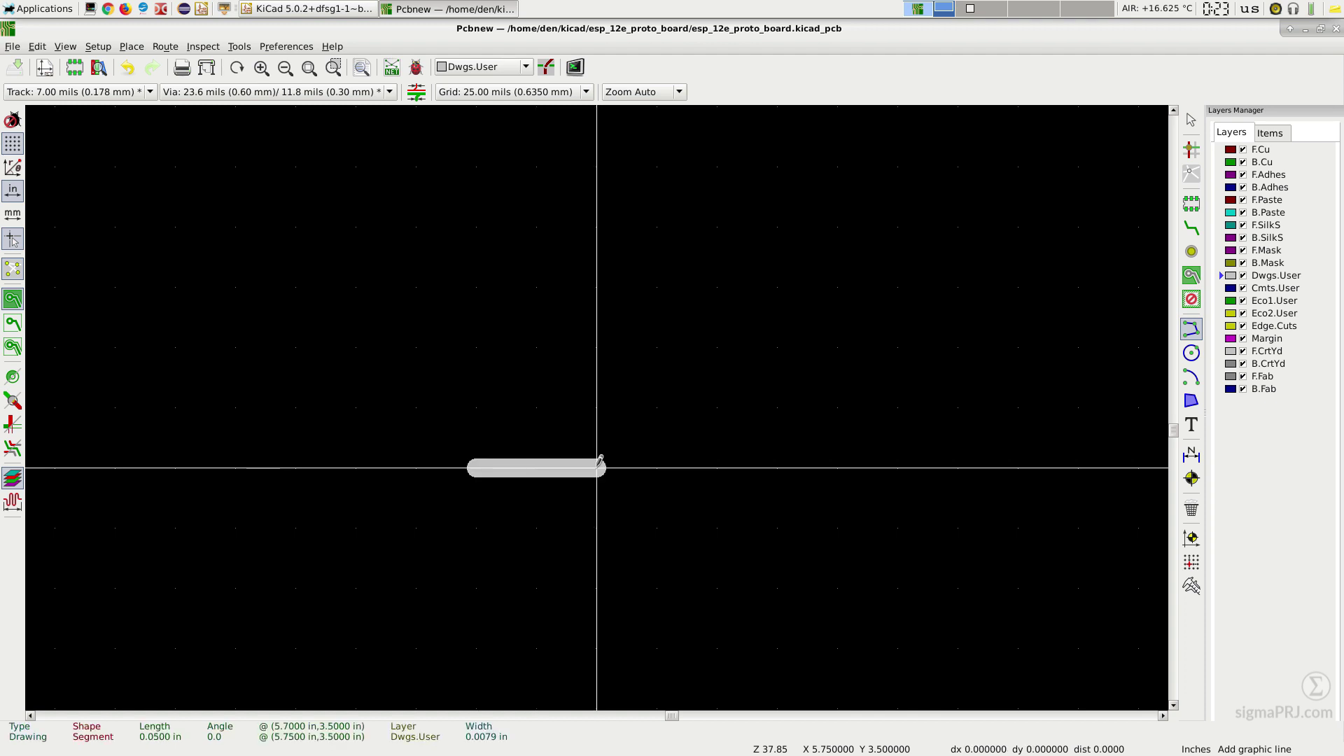
pyautogui.doubleClick(717, 467)
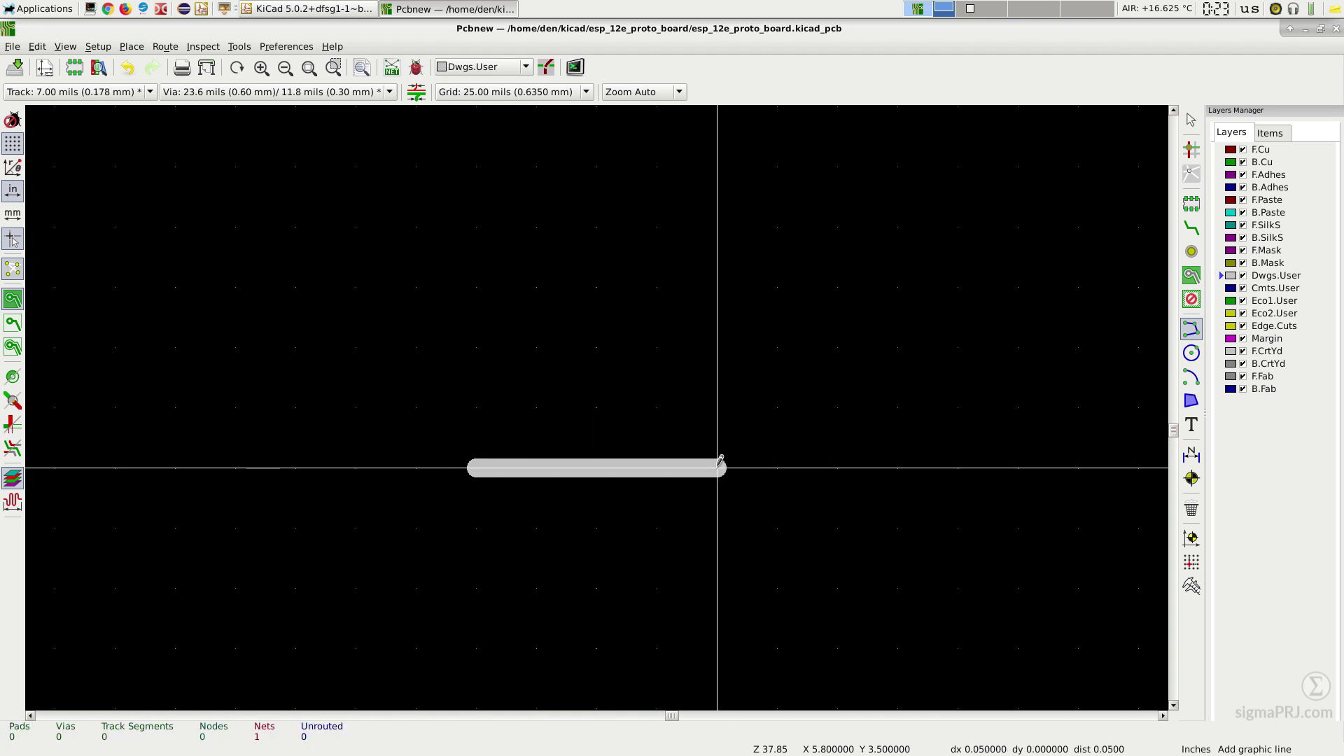
pyautogui.doubleClick(619, 456)
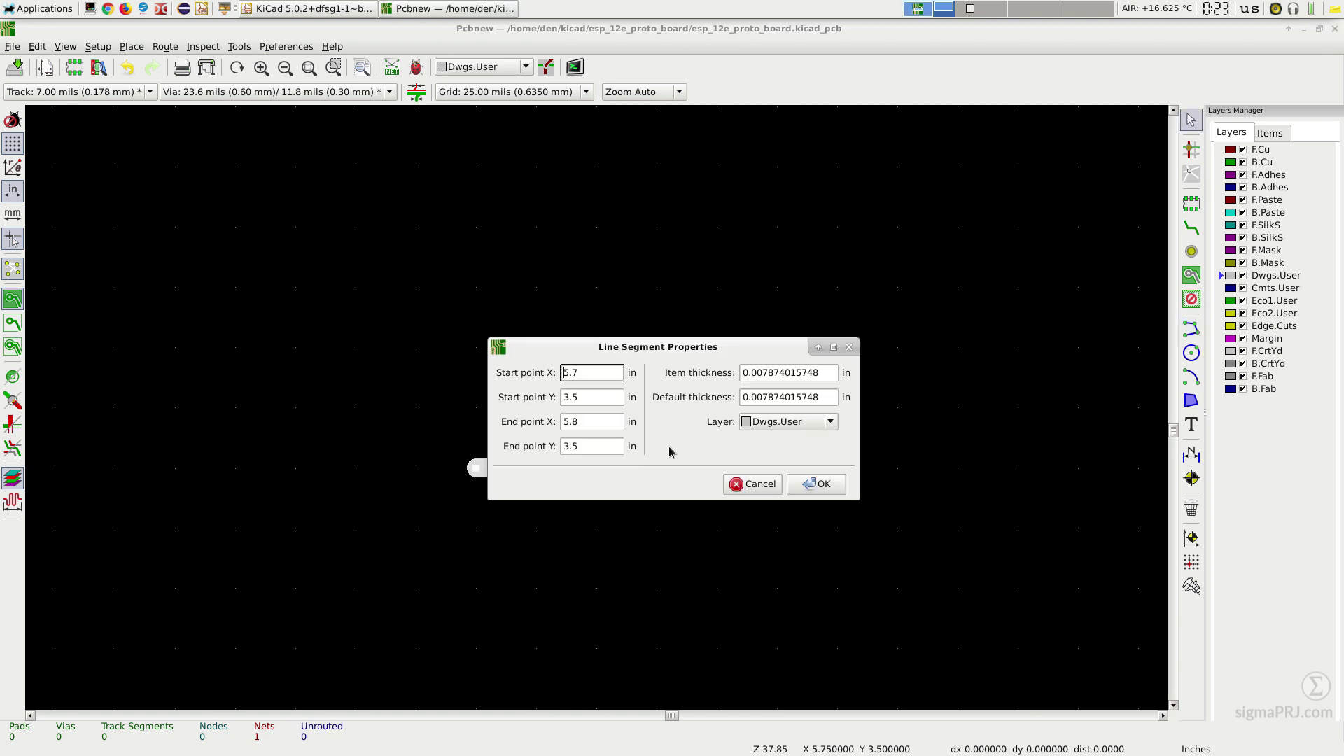
pyautogui.click(821, 372)
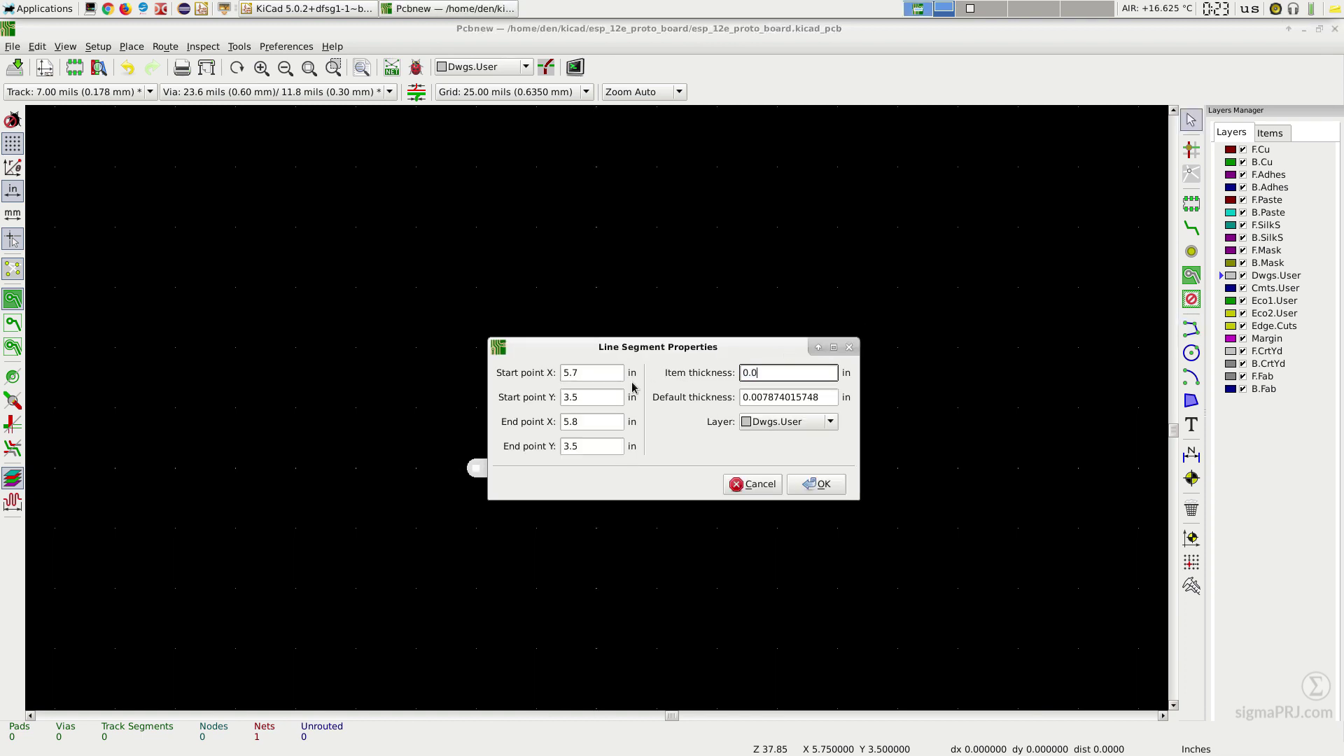
pyautogui.press('Tab')
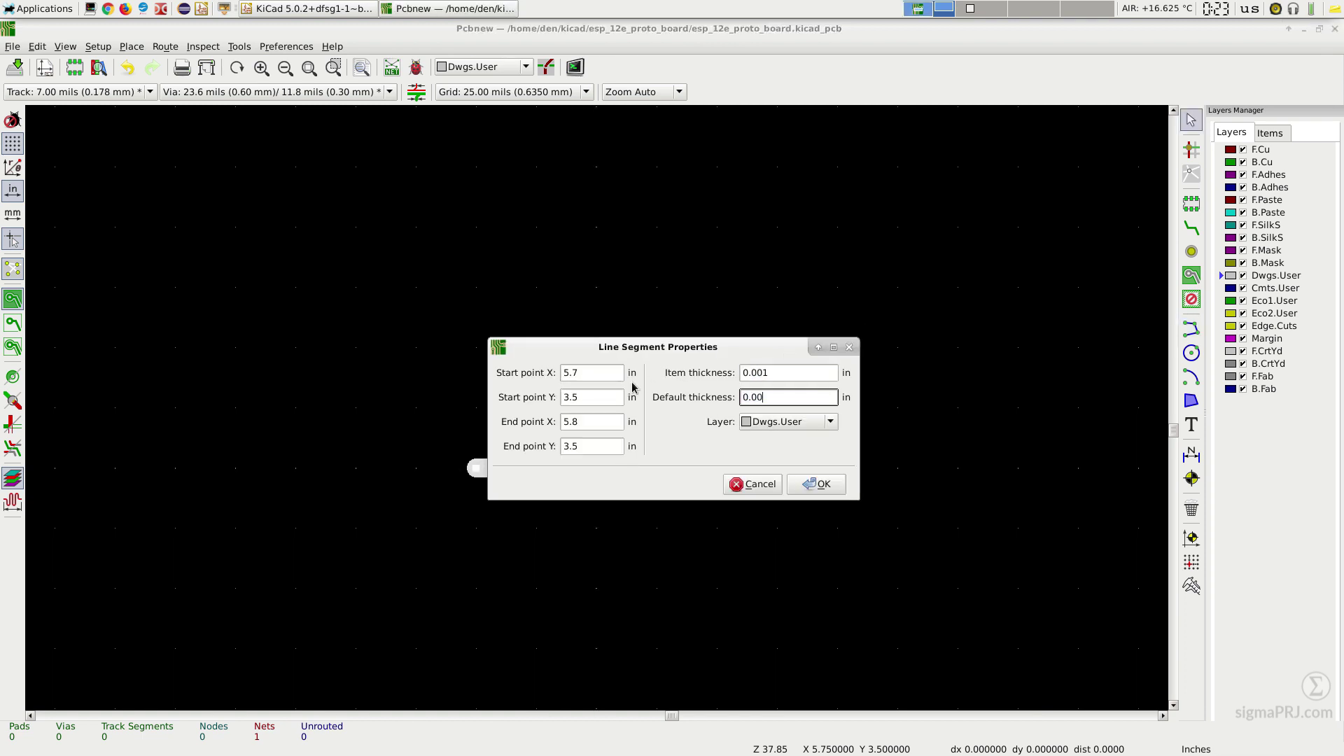
pyautogui.click(817, 485)
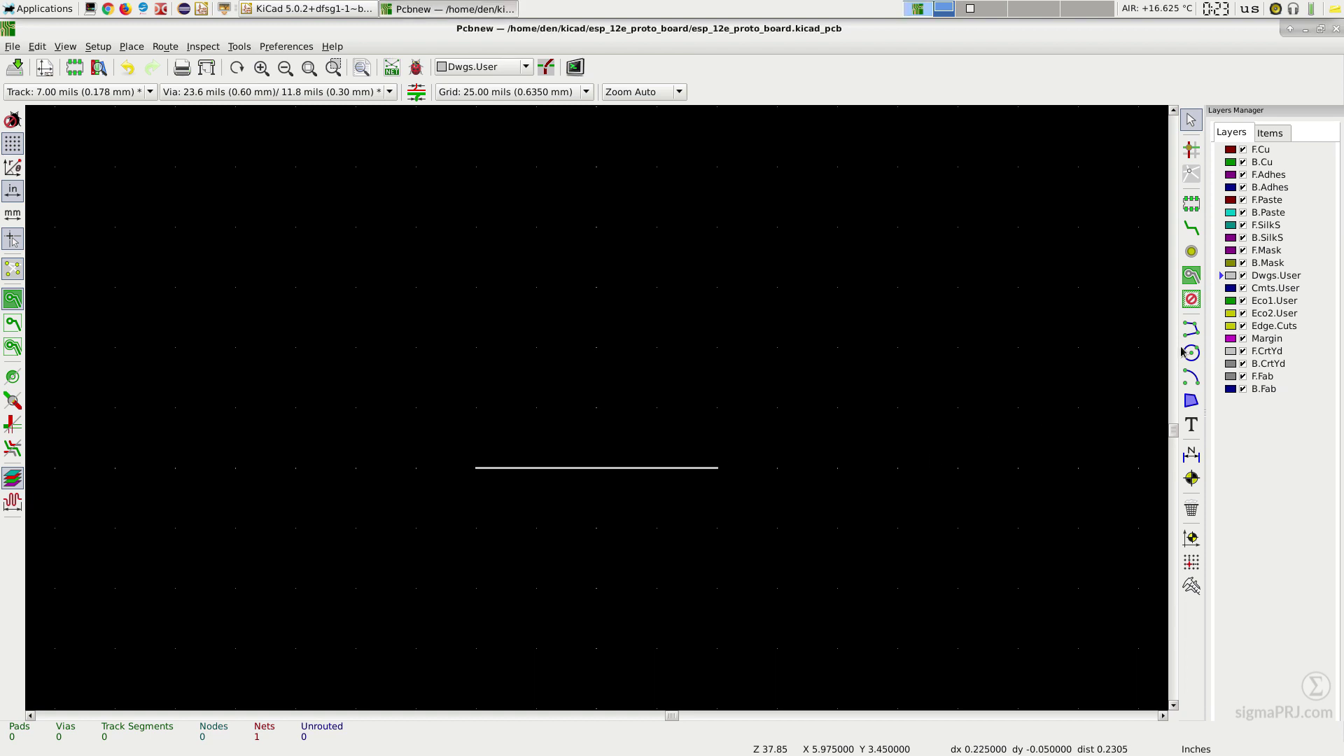
# Step: Draw the vertical line crossing it at the 5.75 in centre
pyautogui.click(1191, 329)
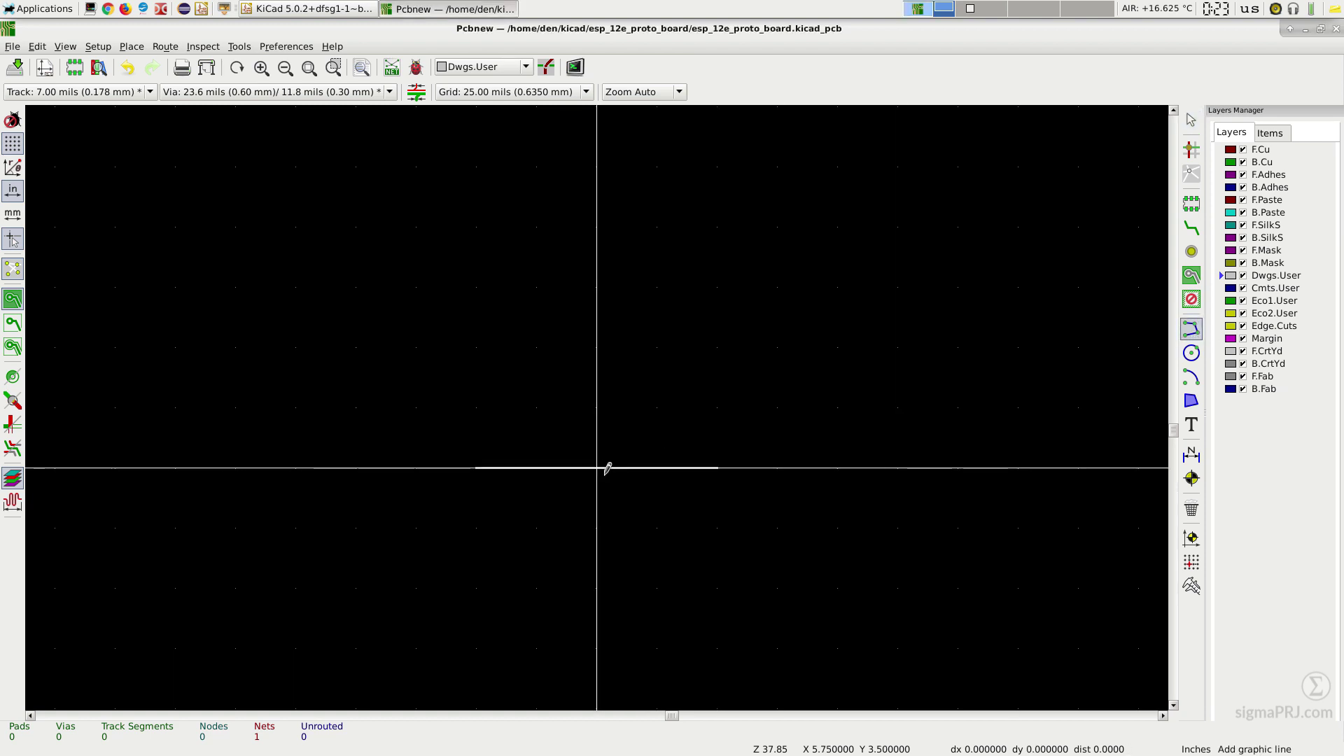
pyautogui.click(596, 347)
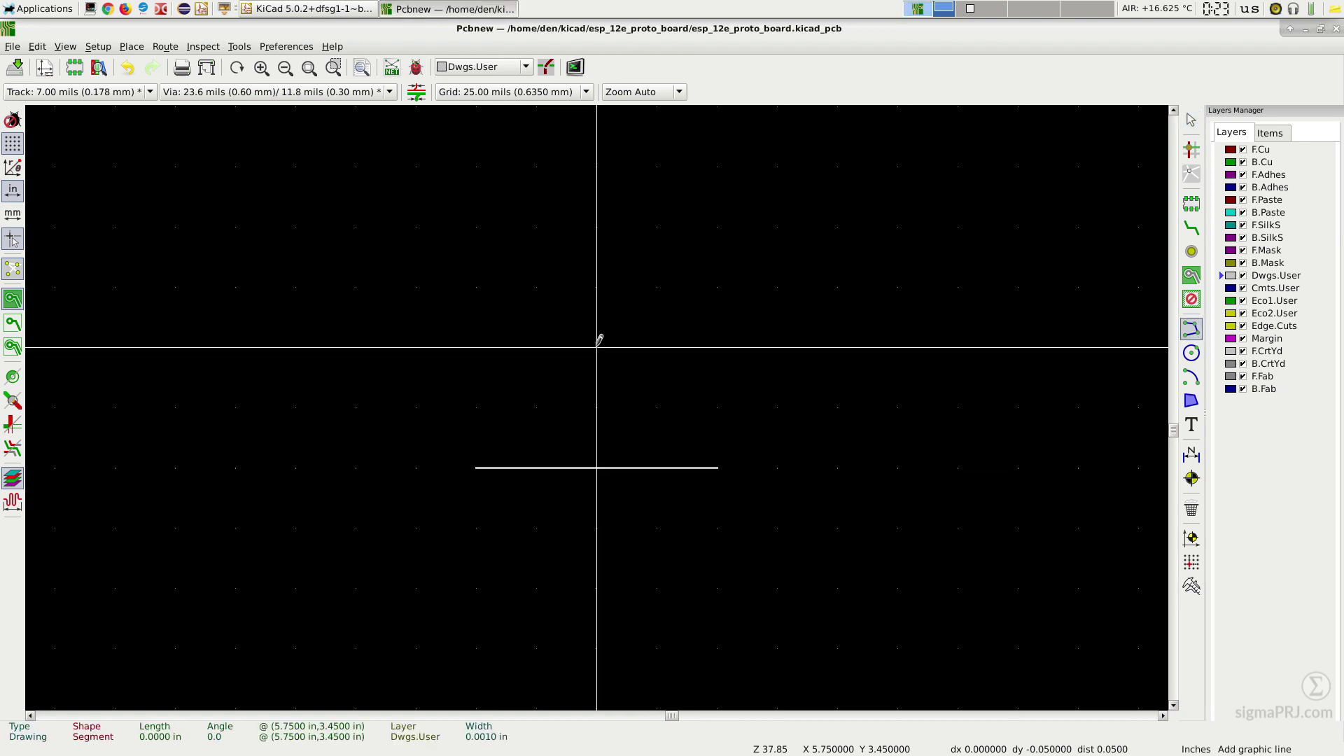
pyautogui.click(597, 588)
pyautogui.press('Escape')
# Step: Add a 0.025 in circle centred on the crossing and save the board
pyautogui.click(1191, 353)
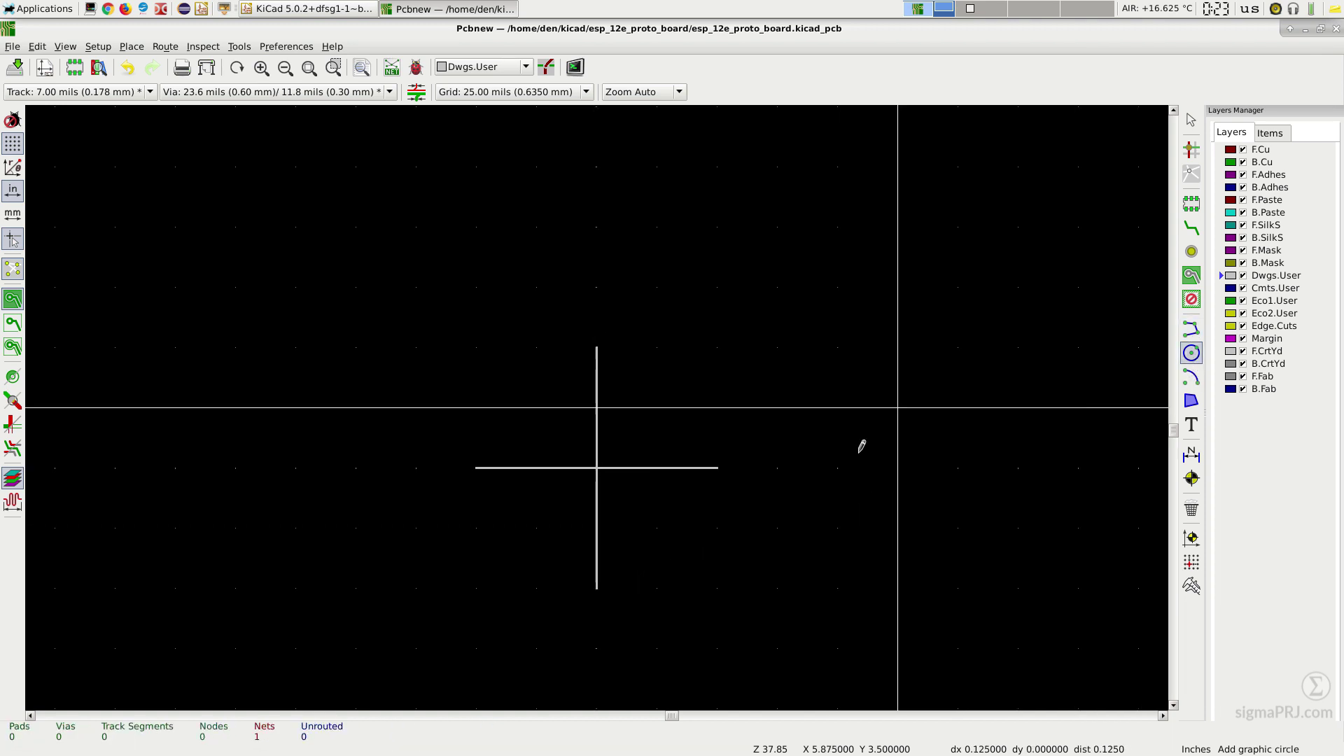
pyautogui.click(597, 468)
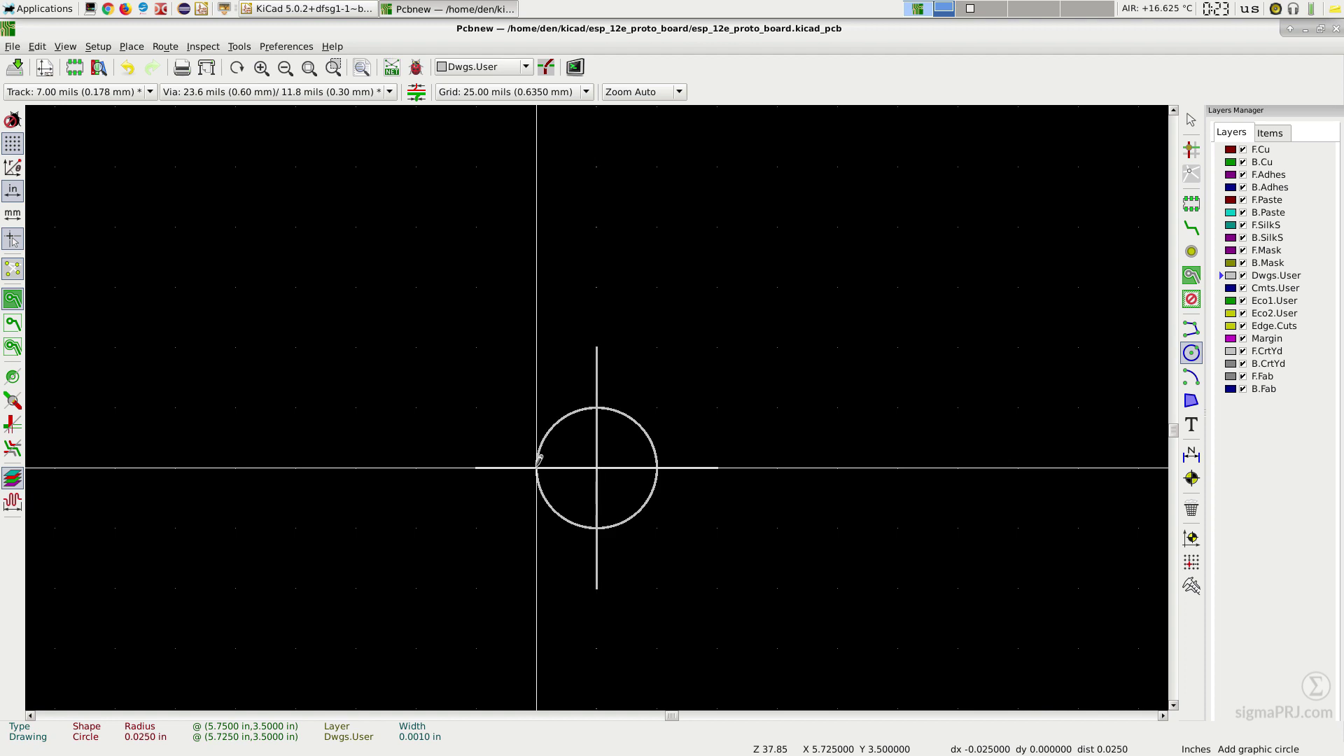
pyautogui.click(538, 461)
pyautogui.press('Escape')
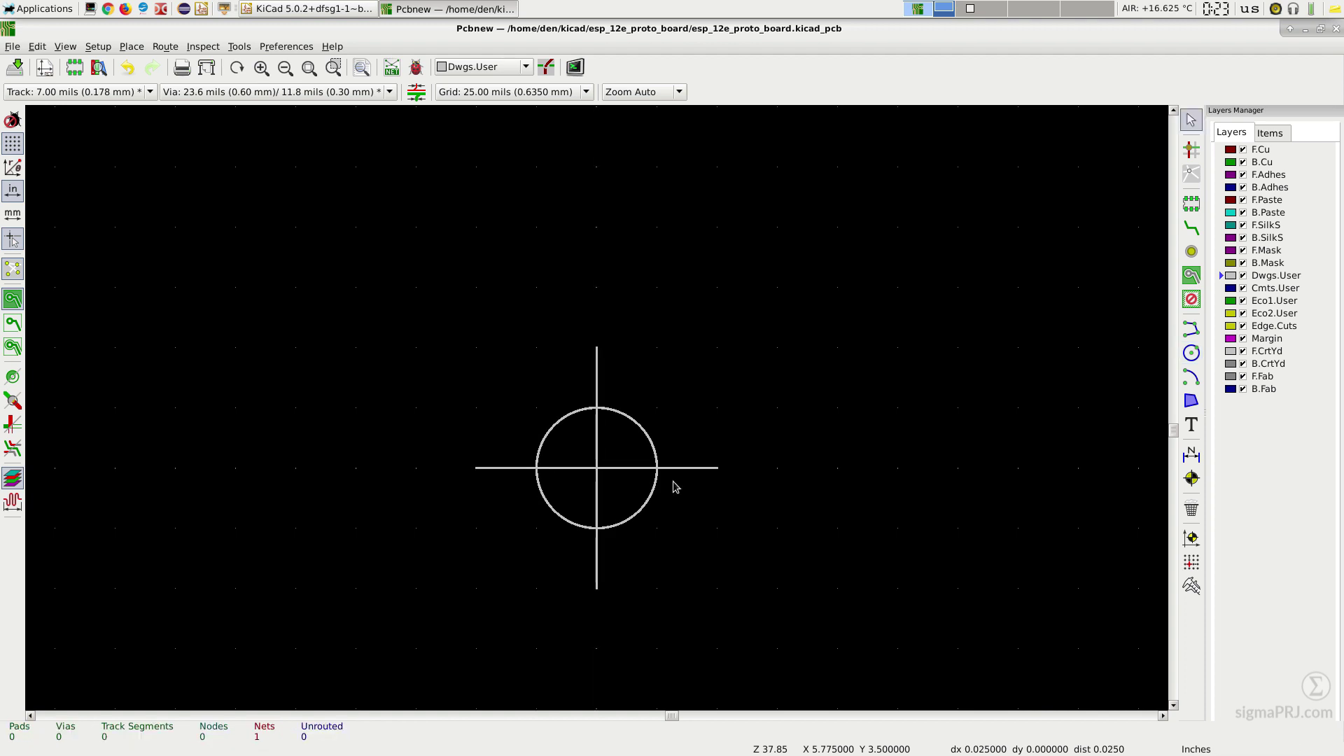
pyautogui.hotkey('ctrl', 's')
# Step: Close and reopen the board in Pcbnew, zooming in and out to inspect the target mark
pyautogui.click(1335, 30)
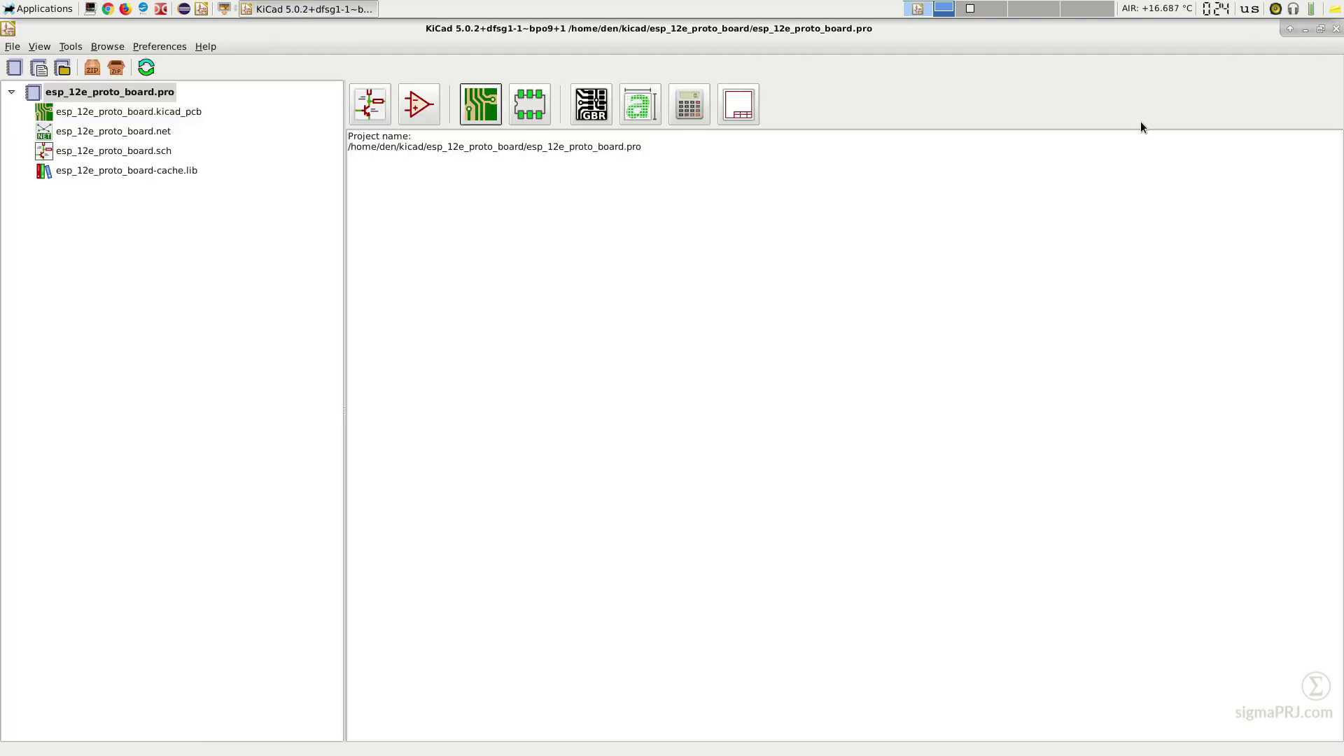
pyautogui.hotkey('ctrl', 'p')
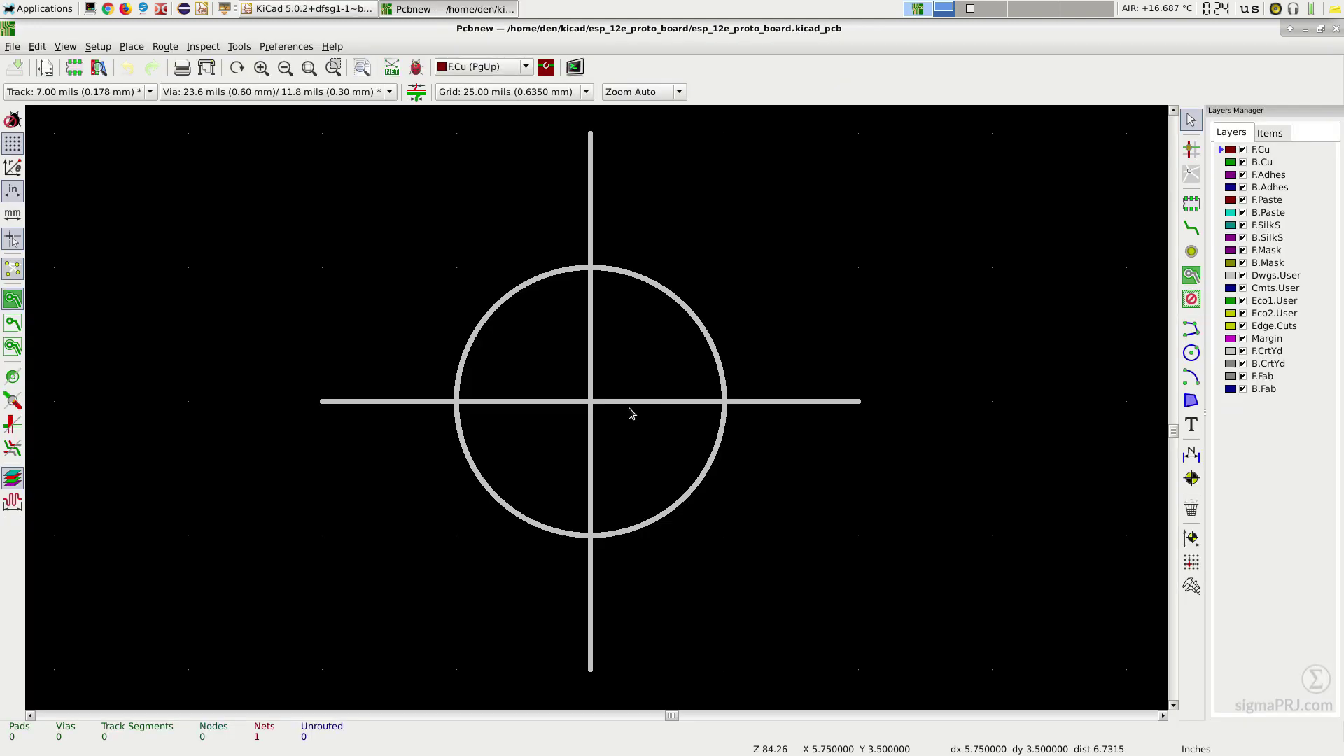
pyautogui.scroll(-5, 597, 406)
pyautogui.scroll(6, 597, 410)
pyautogui.scroll(3, 596, 411)
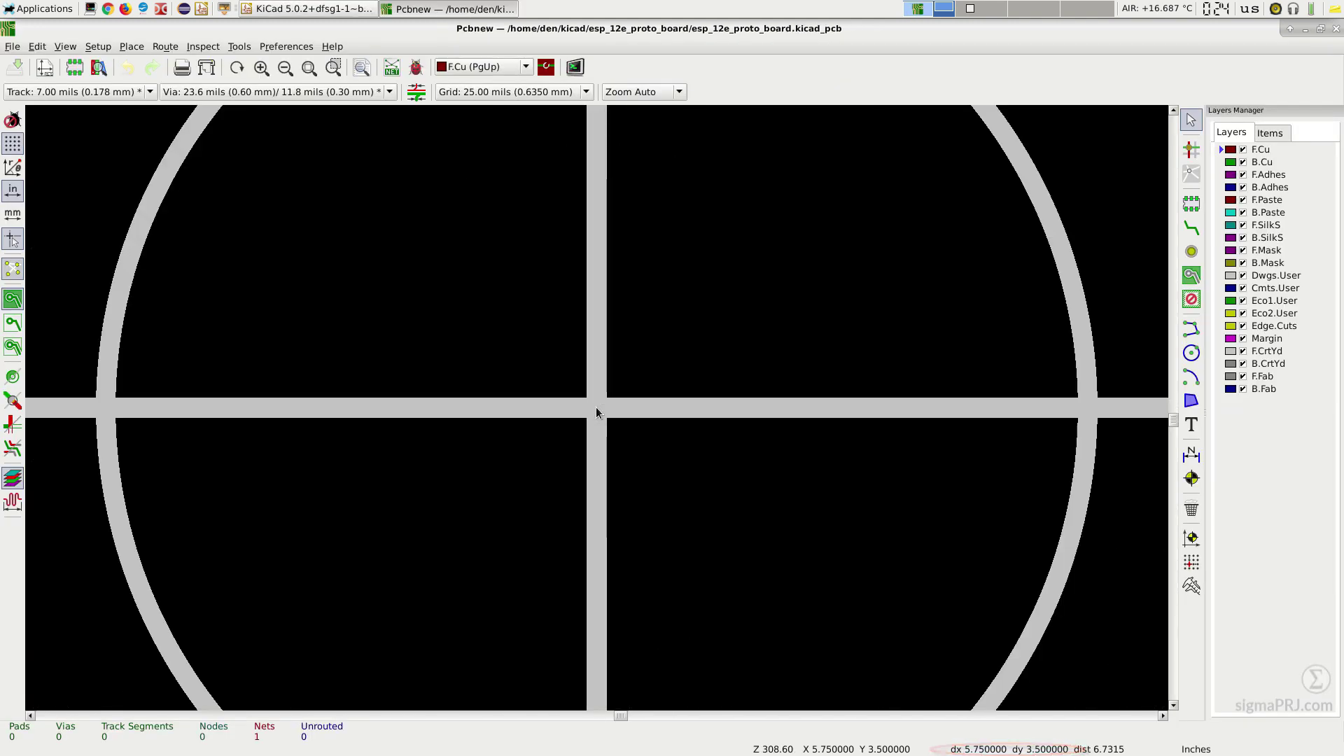
pyautogui.scroll(-2, 597, 412)
pyautogui.scroll(5, 597, 411)
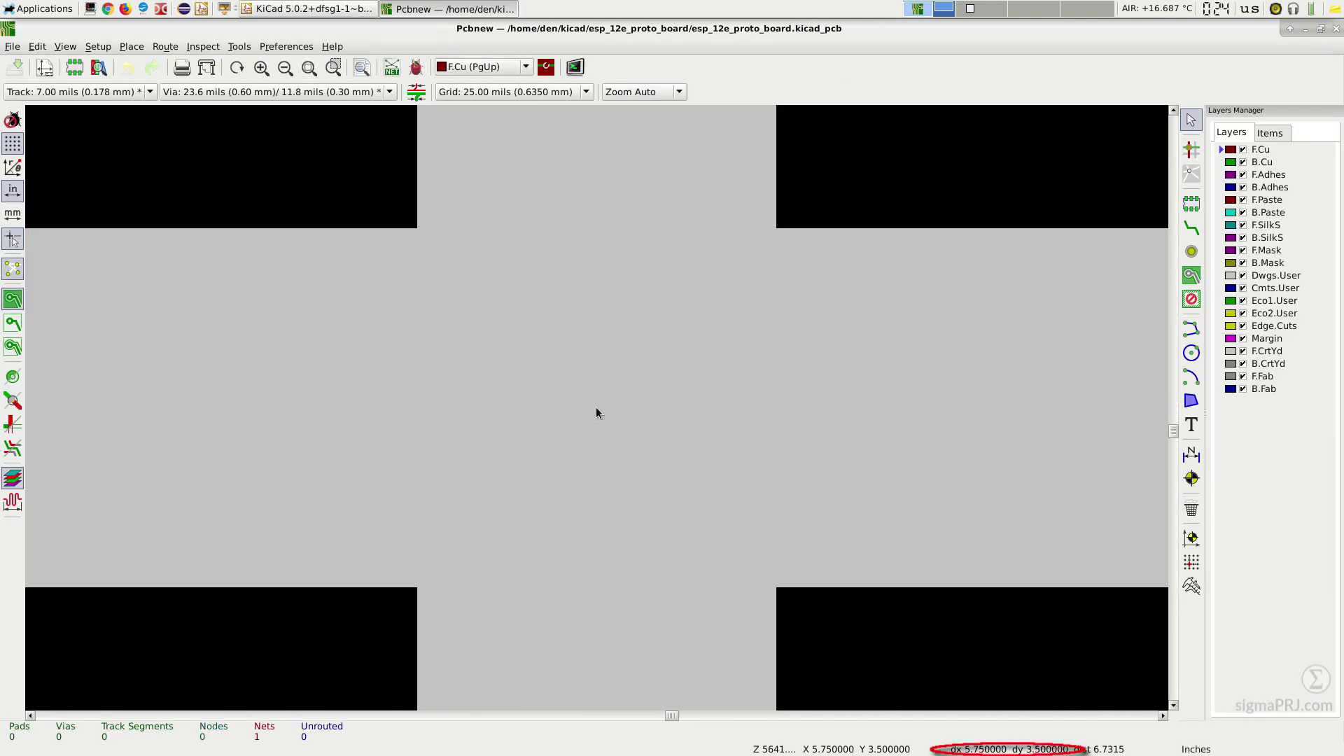
pyautogui.scroll(-7, 597, 409)
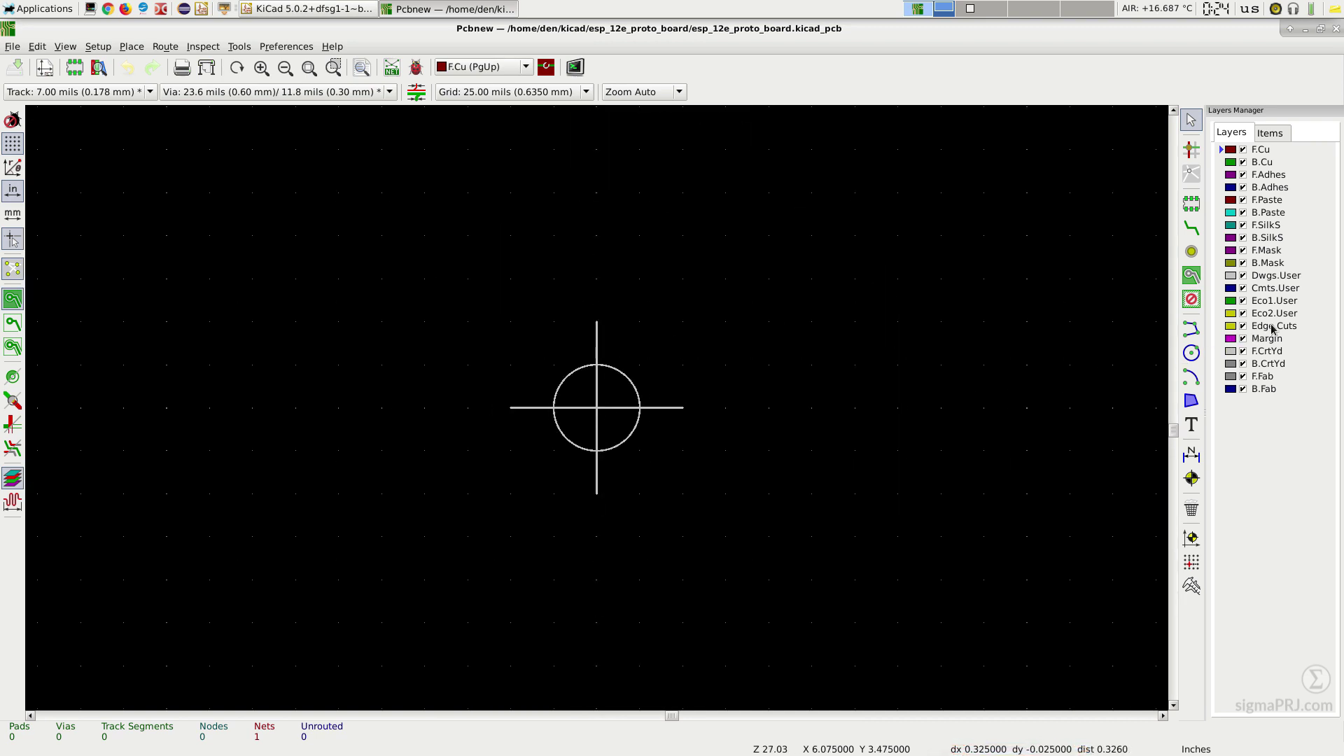
# Step: Draw the closed, notched Edge.Cuts outline spanning (-900,-500) to (1200,300) mils
pyautogui.click(1191, 329)
pyautogui.scroll(-3, 604, 396)
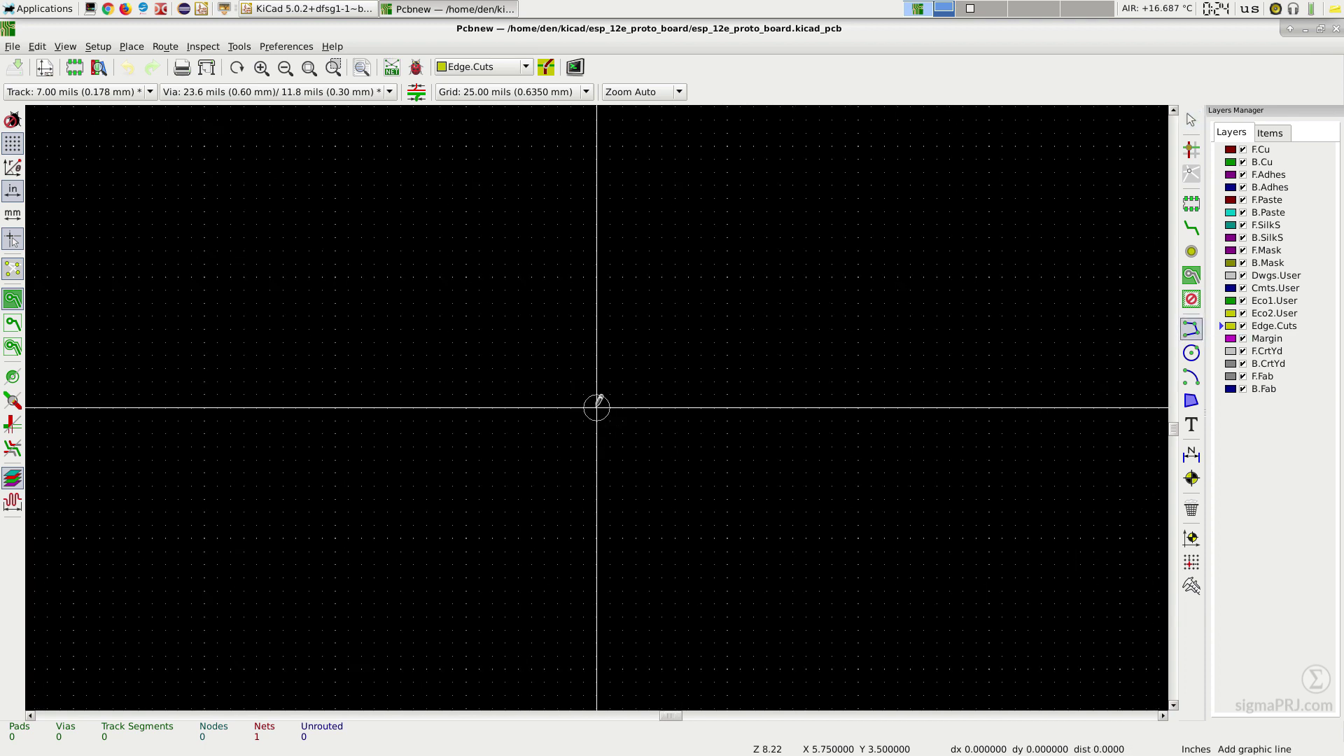
pyautogui.scroll(-1, 599, 399)
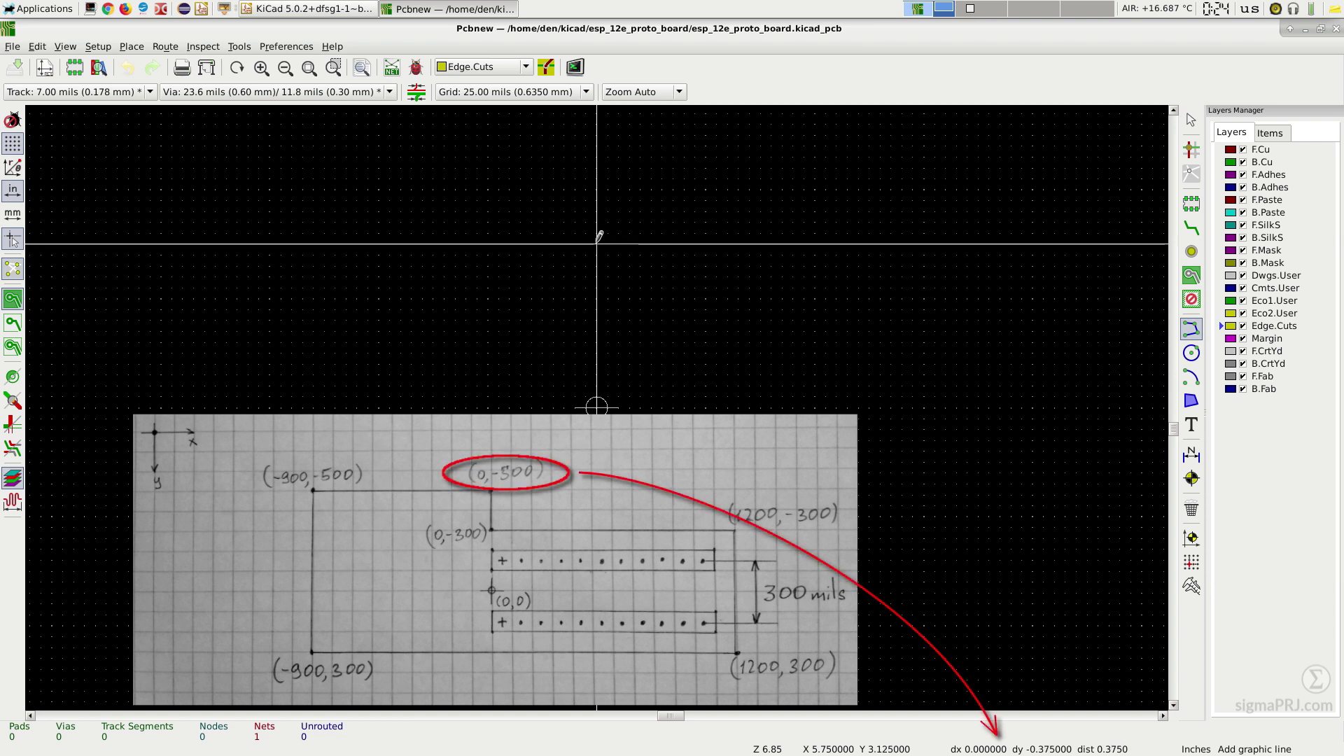
pyautogui.click(597, 189)
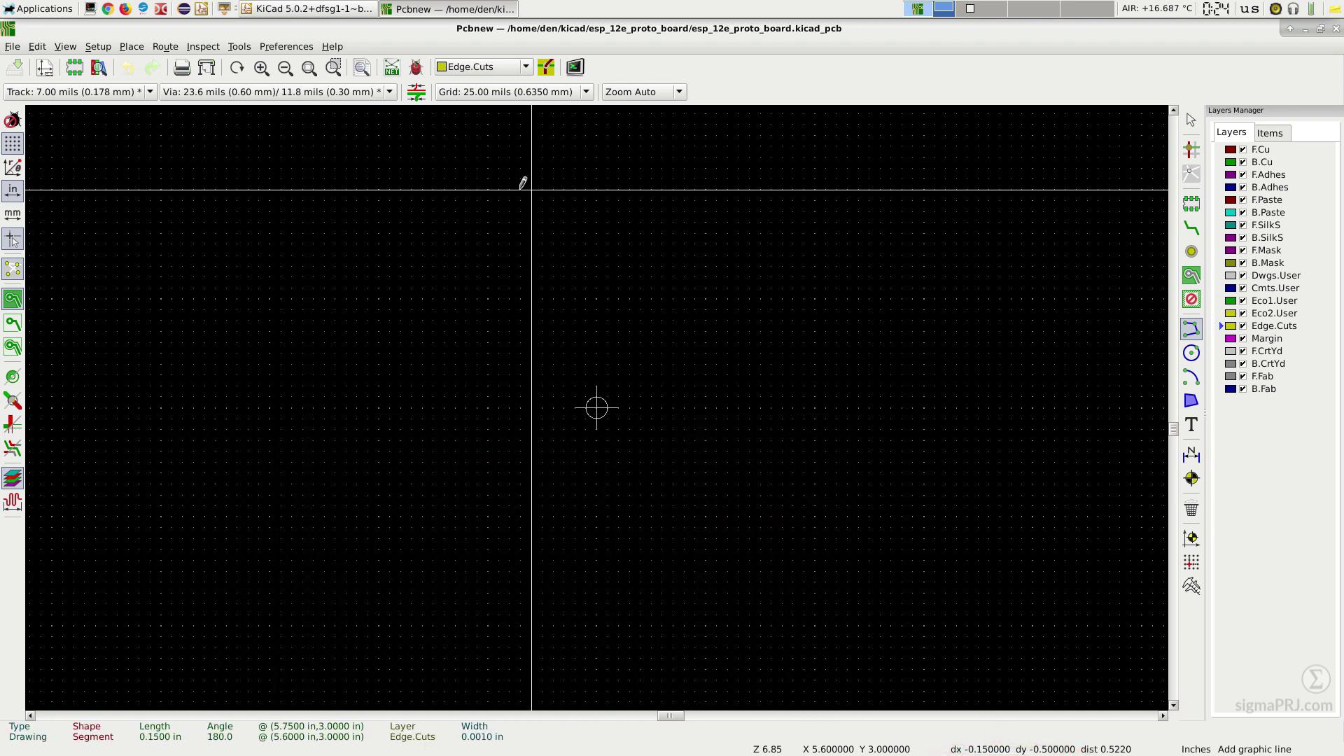
pyautogui.click(204, 189)
pyautogui.scroll(-1, 204, 553)
pyautogui.scroll(-1, 596, 416)
pyautogui.click(596, 404)
pyautogui.click(777, 416)
pyautogui.click(597, 226)
pyautogui.click(234, 226)
pyautogui.click(234, 166)
pyautogui.press('Escape')
# Step: Set the grid back to 1.00 mils
pyautogui.scroll(3, 282, 290)
pyautogui.click(587, 92)
pyautogui.click(562, 394)
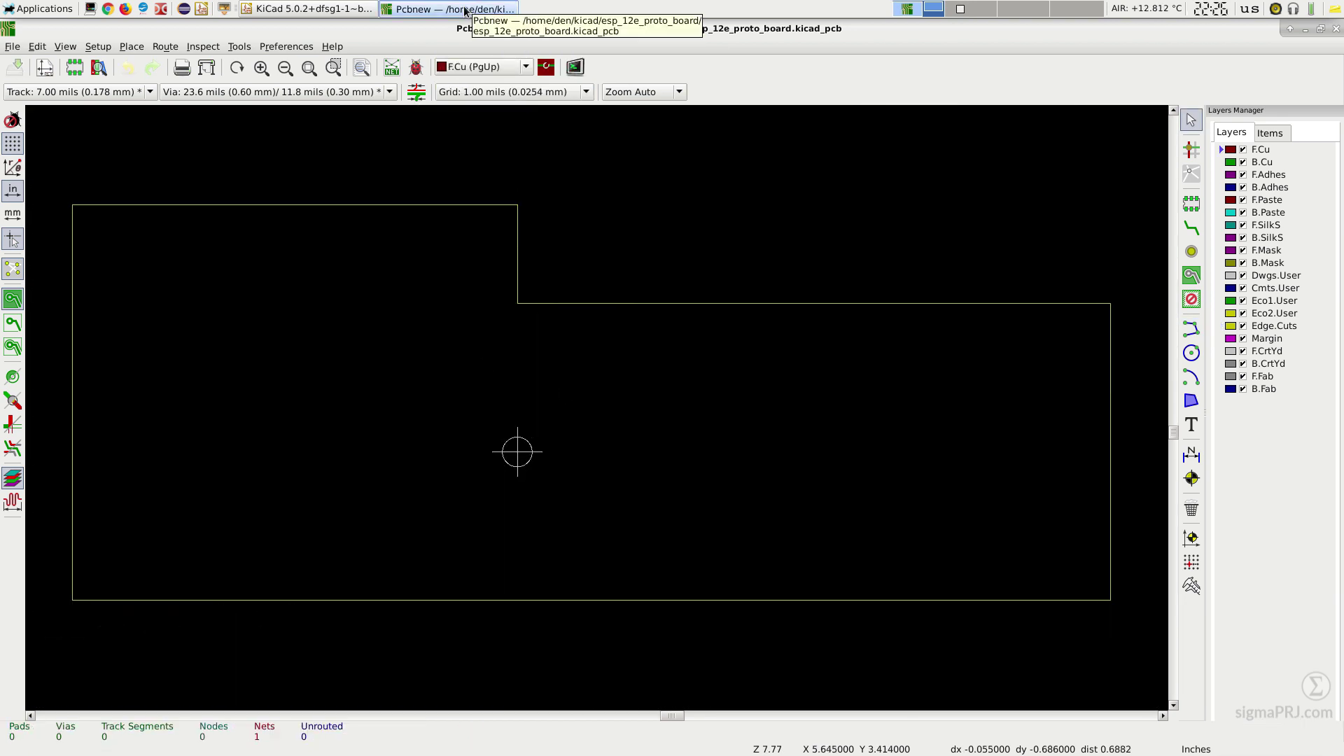
# Step: Read the current netlist and drop the new footprints near the top right
pyautogui.click(392, 68)
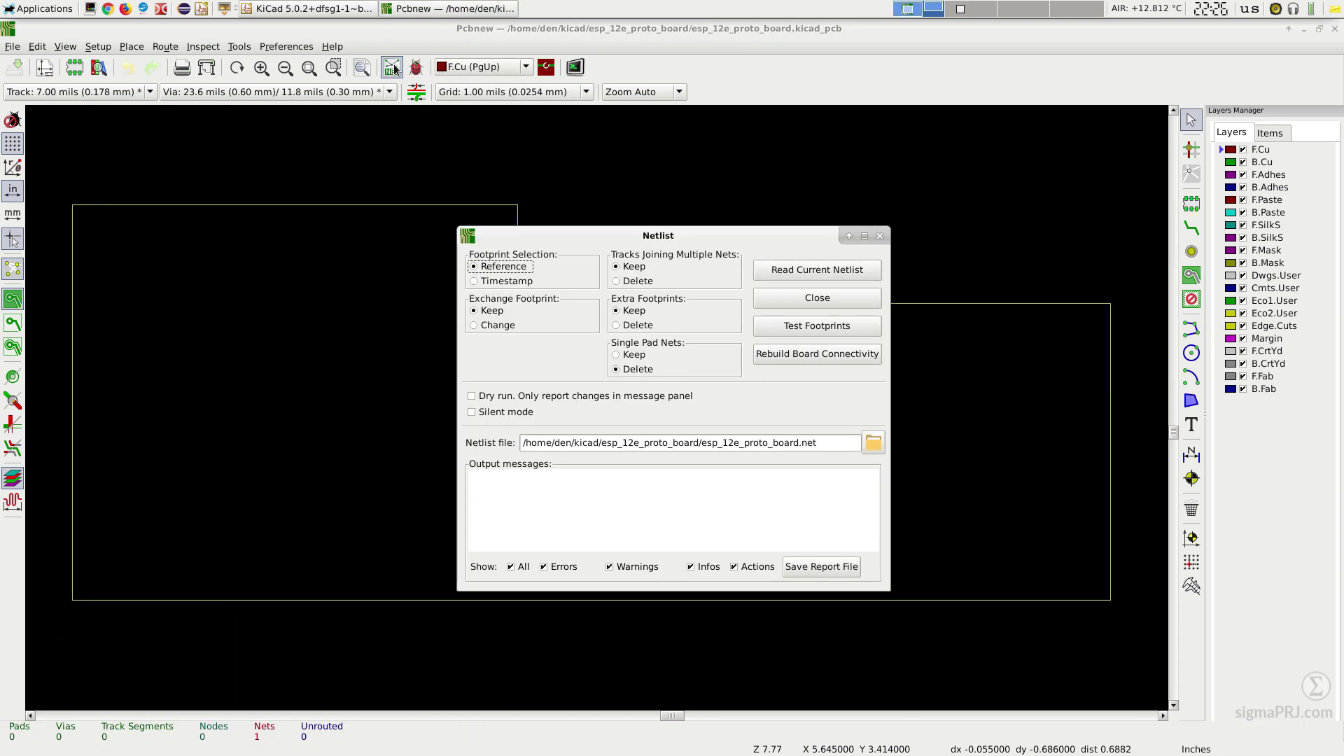
pyautogui.click(845, 271)
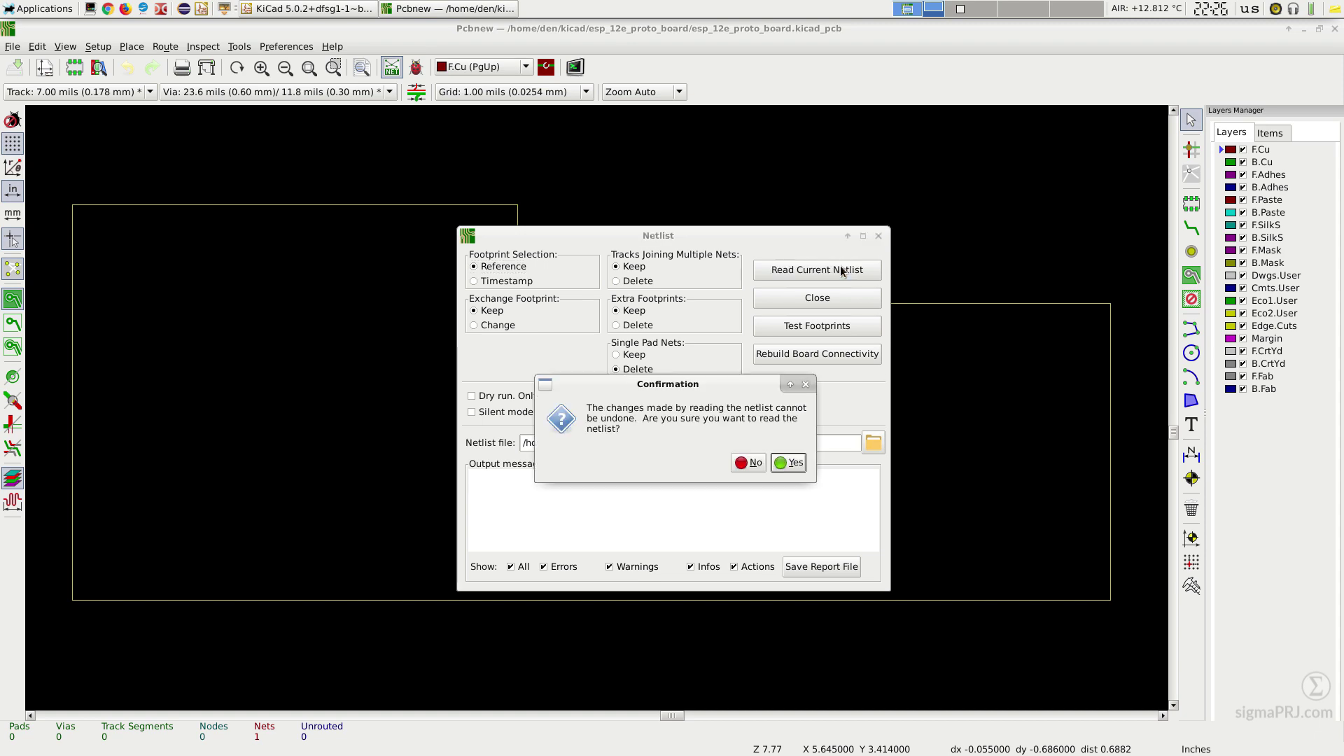
pyautogui.click(790, 463)
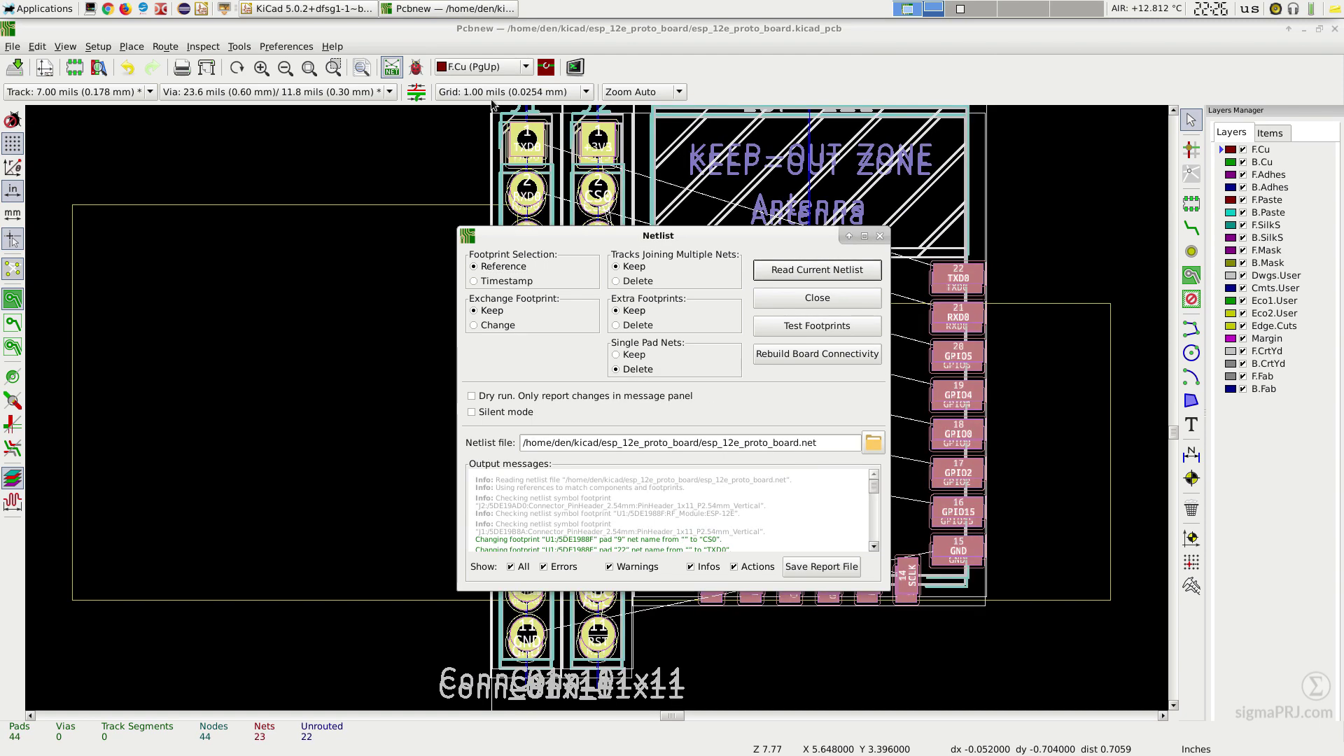
pyautogui.click(817, 298)
pyautogui.scroll(-5, 630, 405)
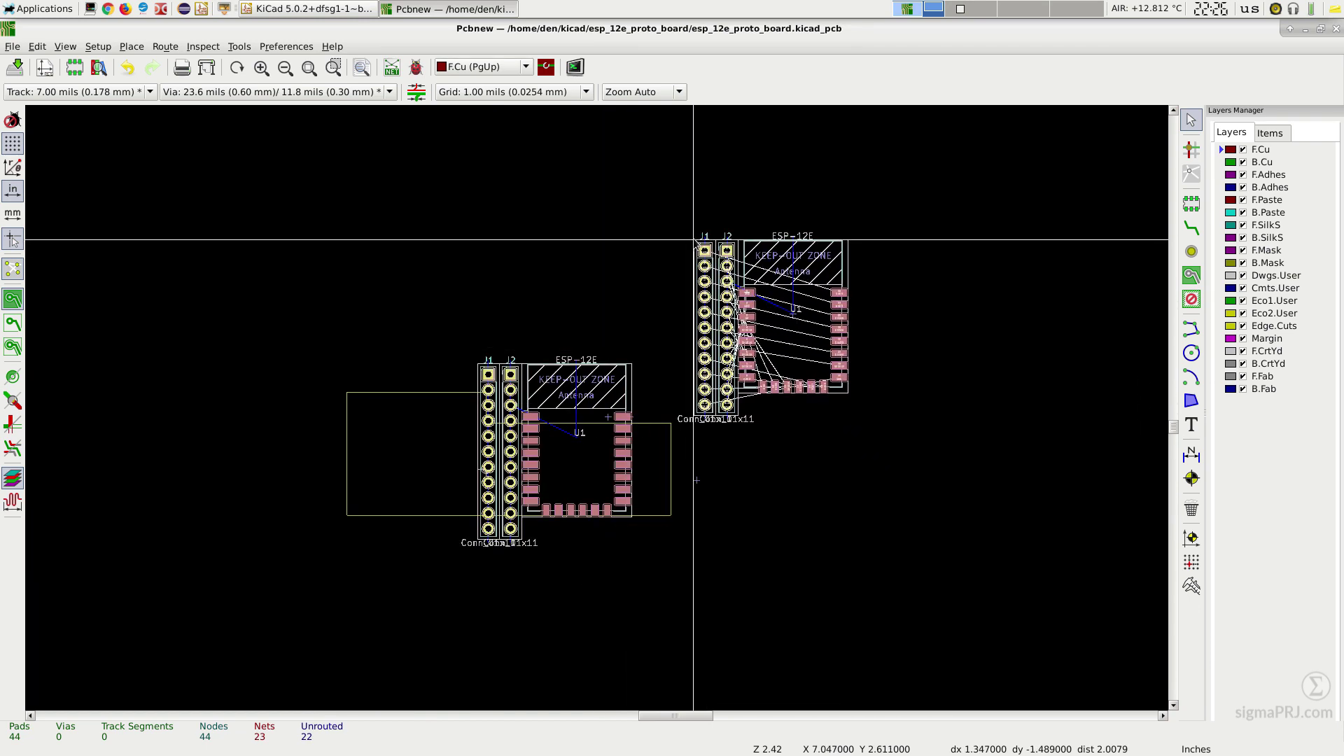
pyautogui.click(689, 238)
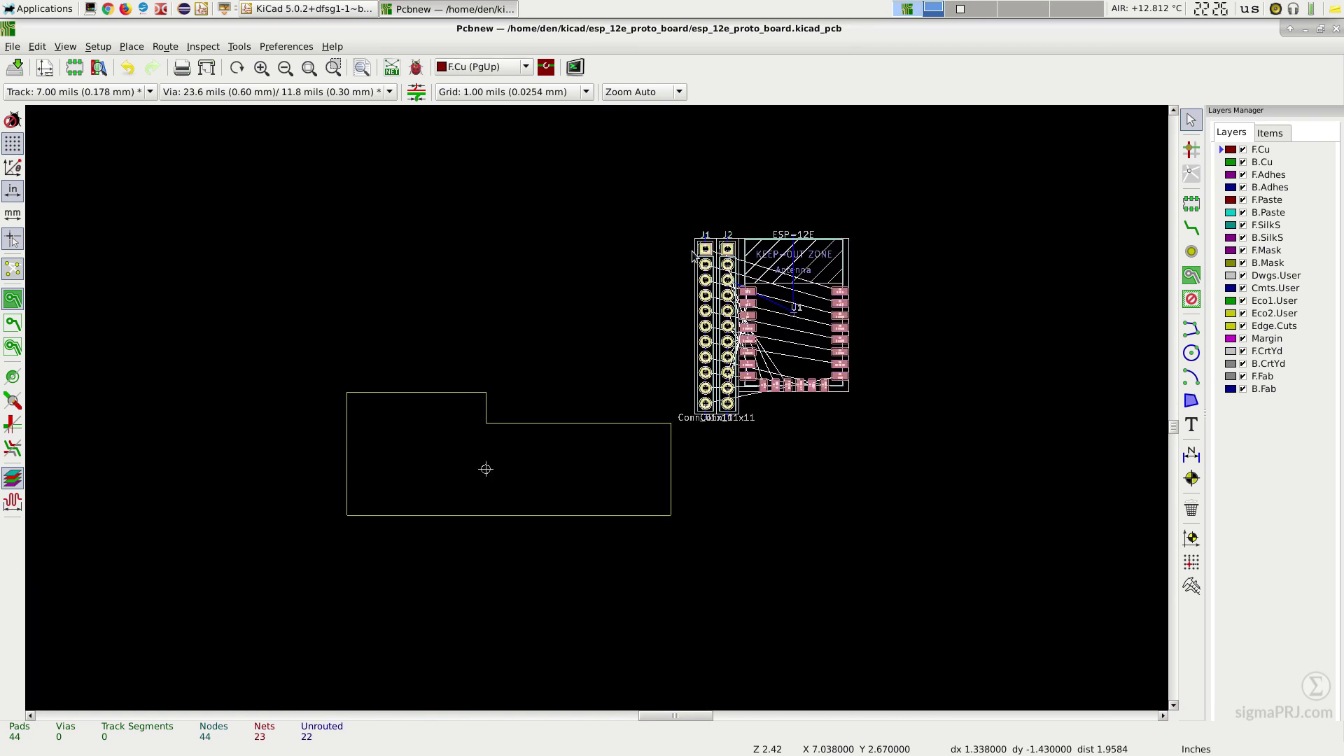
pyautogui.click(776, 446)
# Step: Move ESP-12E module U1 inside the outline and centre its U1 reference text
pyautogui.click(848, 275)
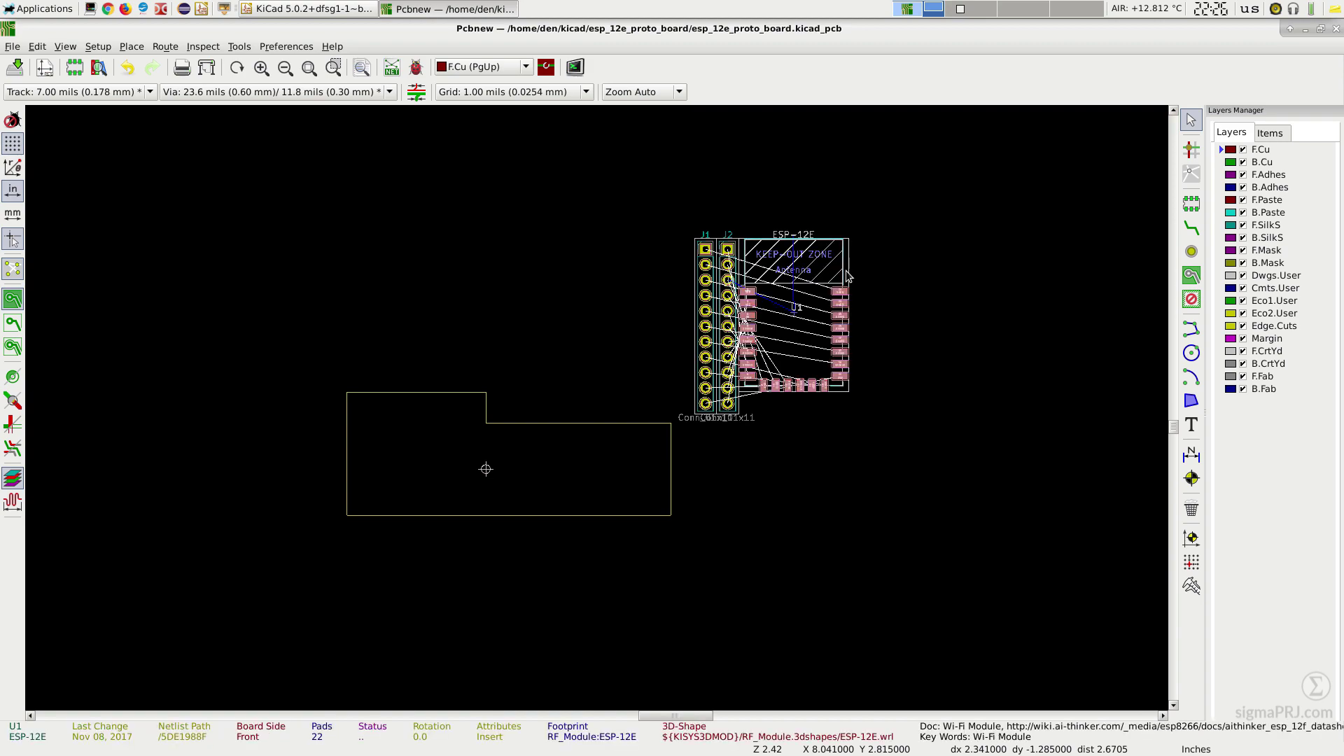
pyautogui.press('m')
pyautogui.scroll(1, 382, 453)
pyautogui.scroll(7, 625, 394)
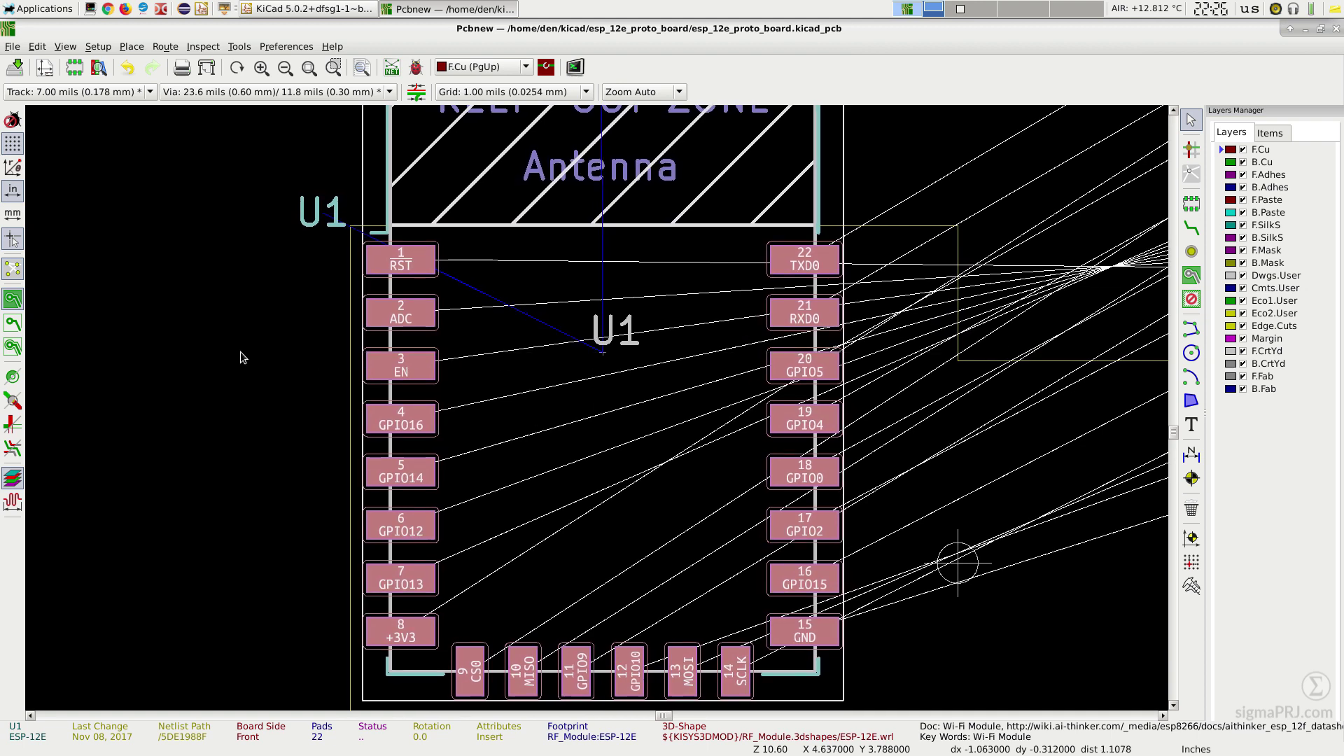
pyautogui.click(241, 352)
pyautogui.click(315, 231)
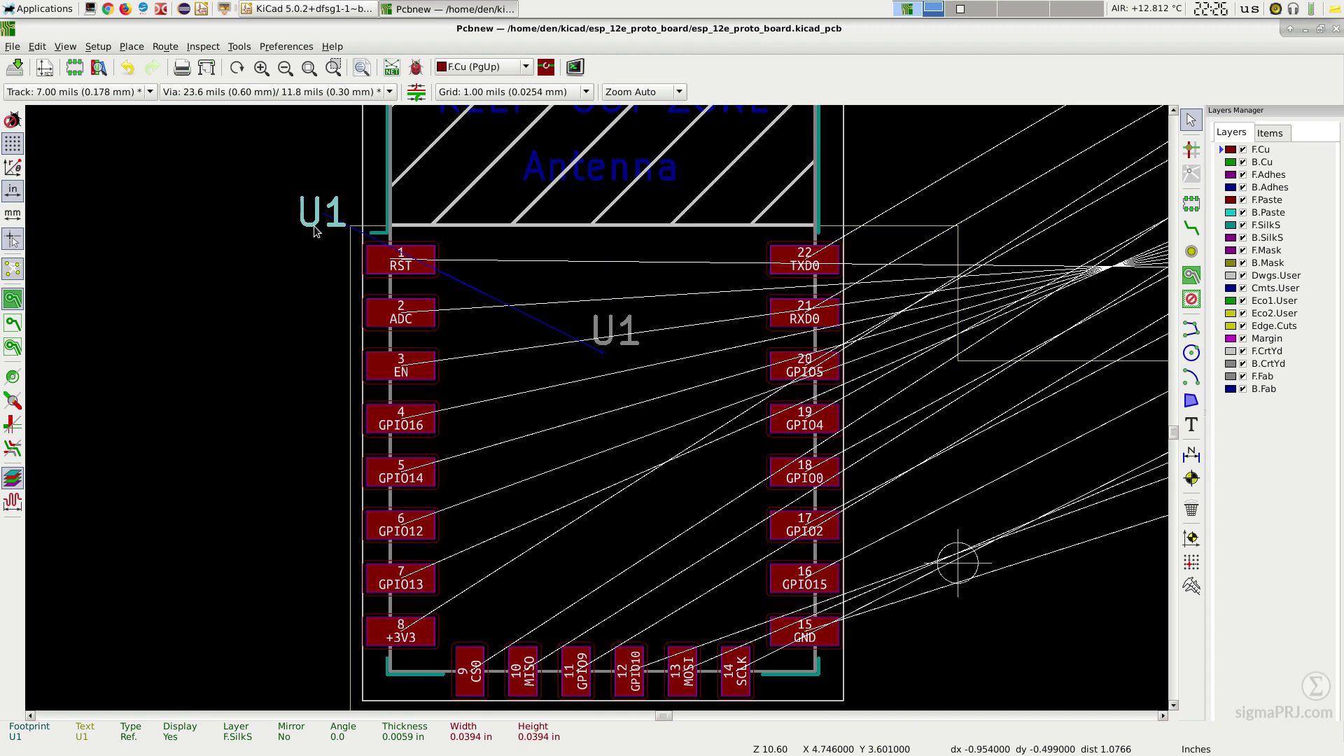
pyautogui.press('m')
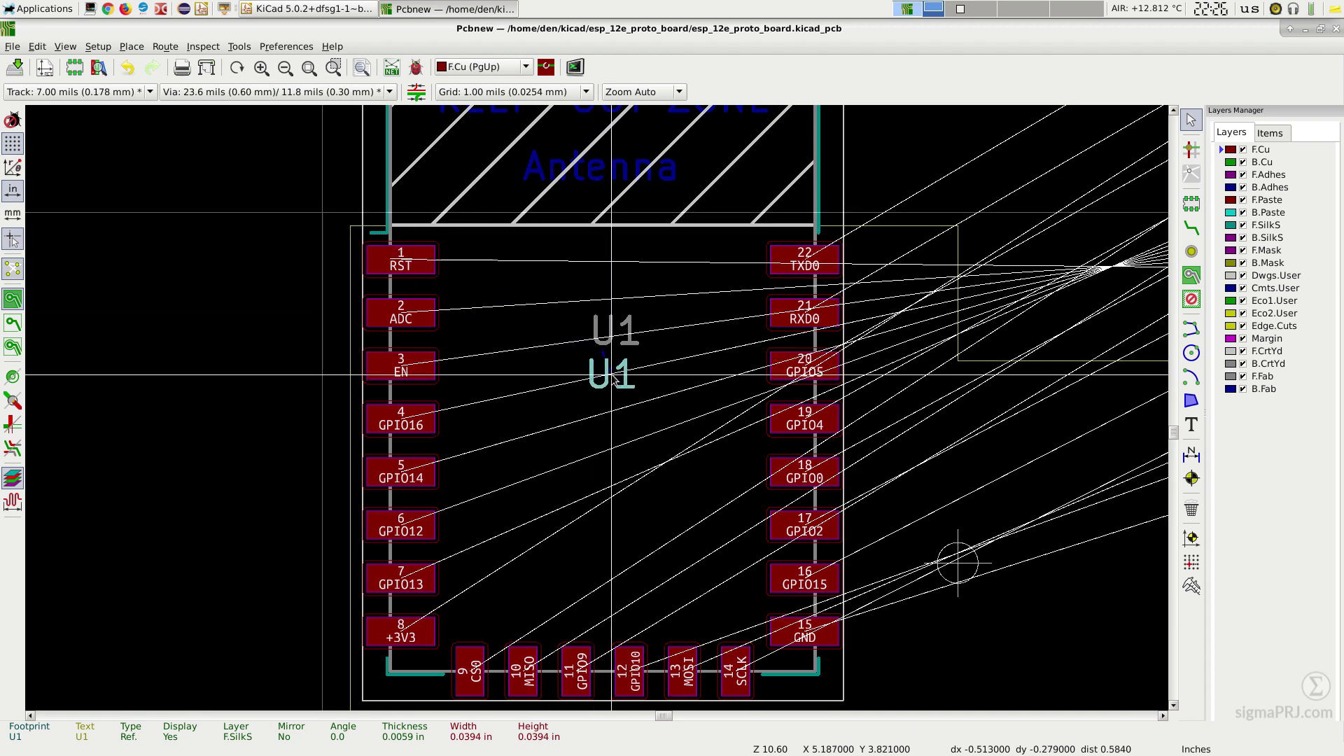
pyautogui.click(612, 379)
pyautogui.scroll(-4, 564, 386)
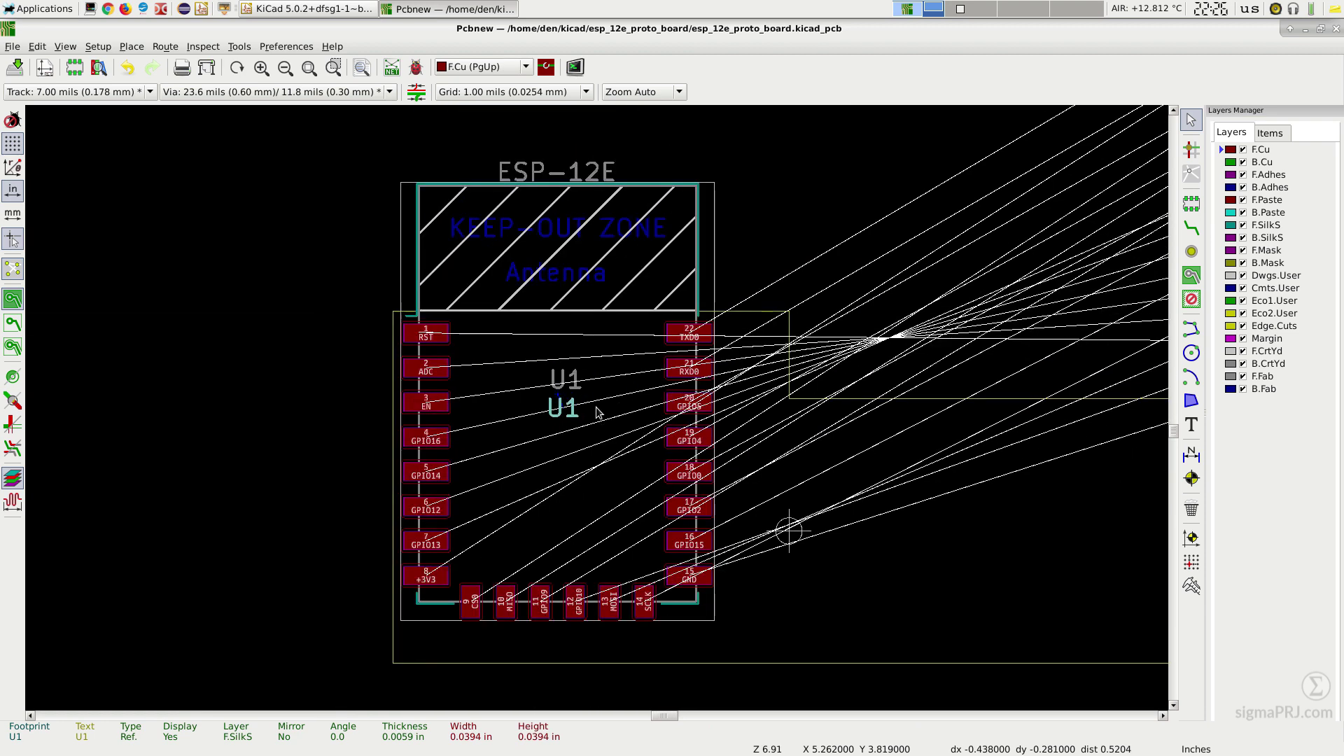
# Step: Rotate header J2 horizontal and place it beside the bottom of U1
pyautogui.scroll(-2, 829, 493)
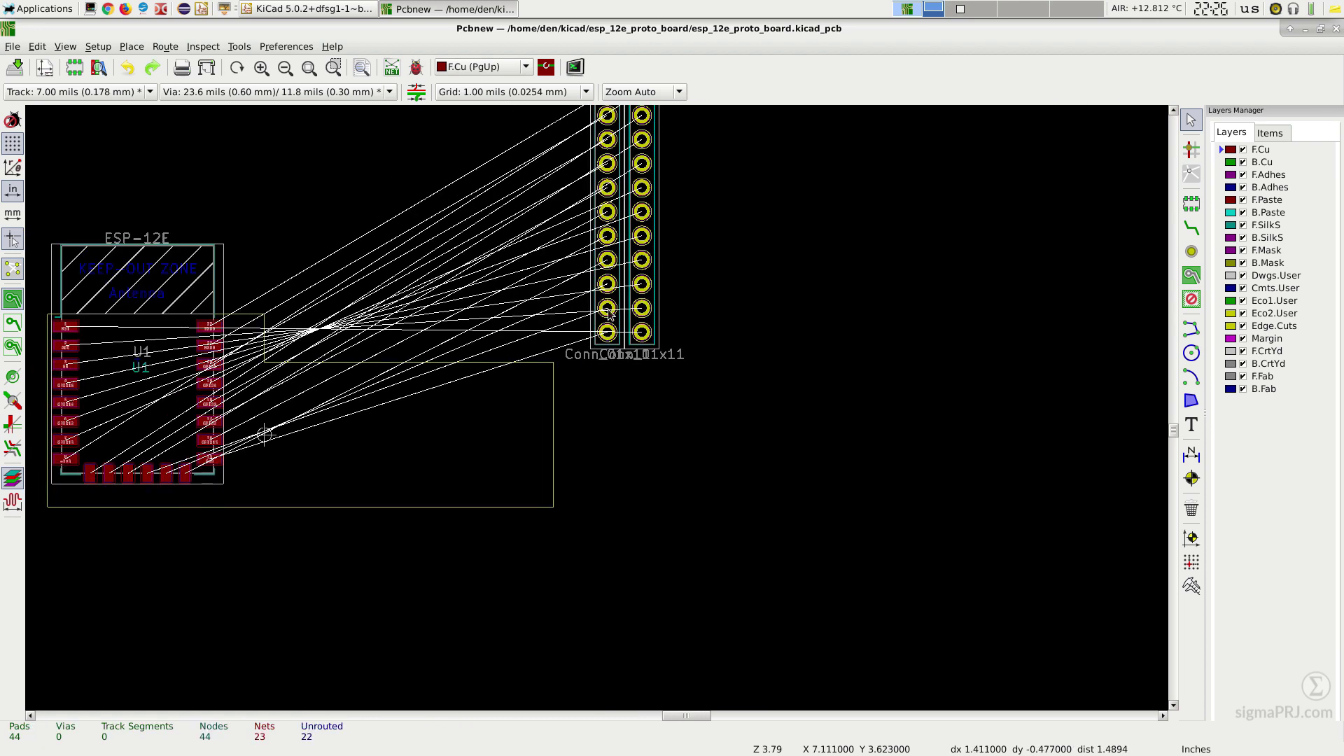
pyautogui.click(627, 440)
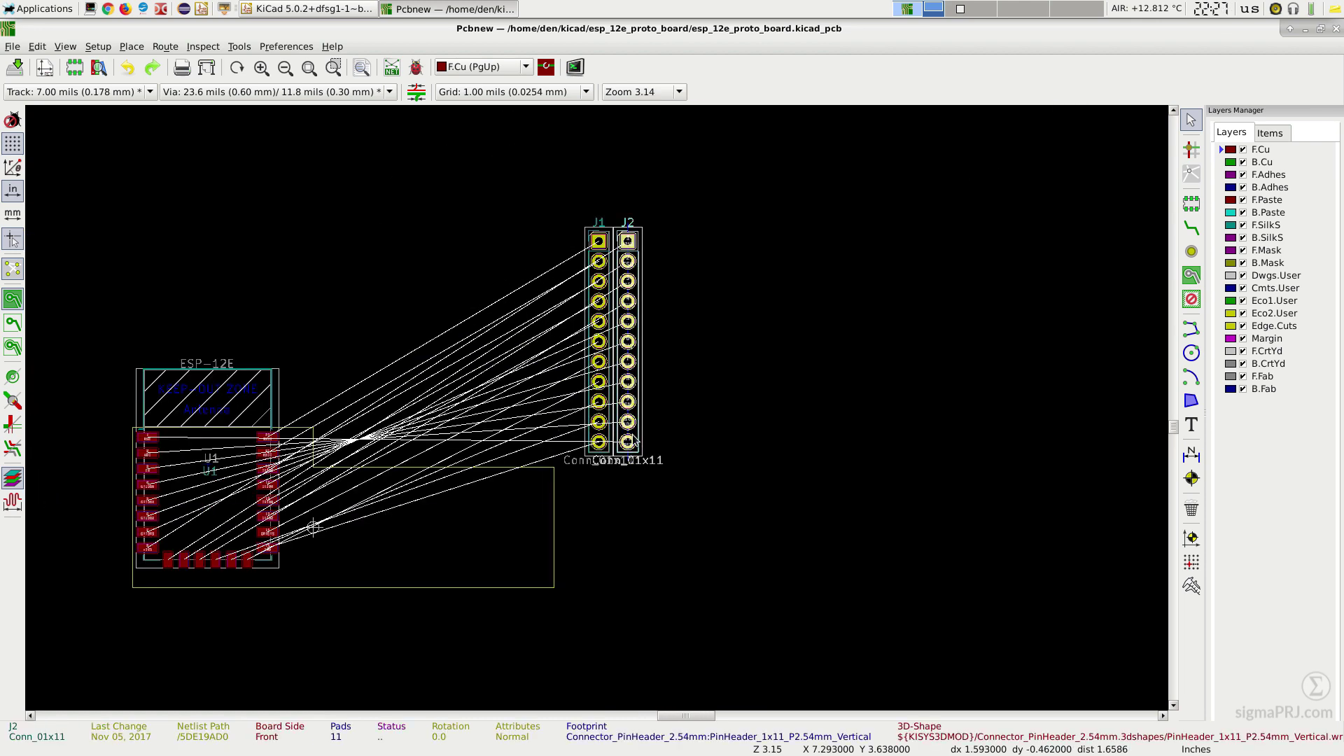
pyautogui.press('m')
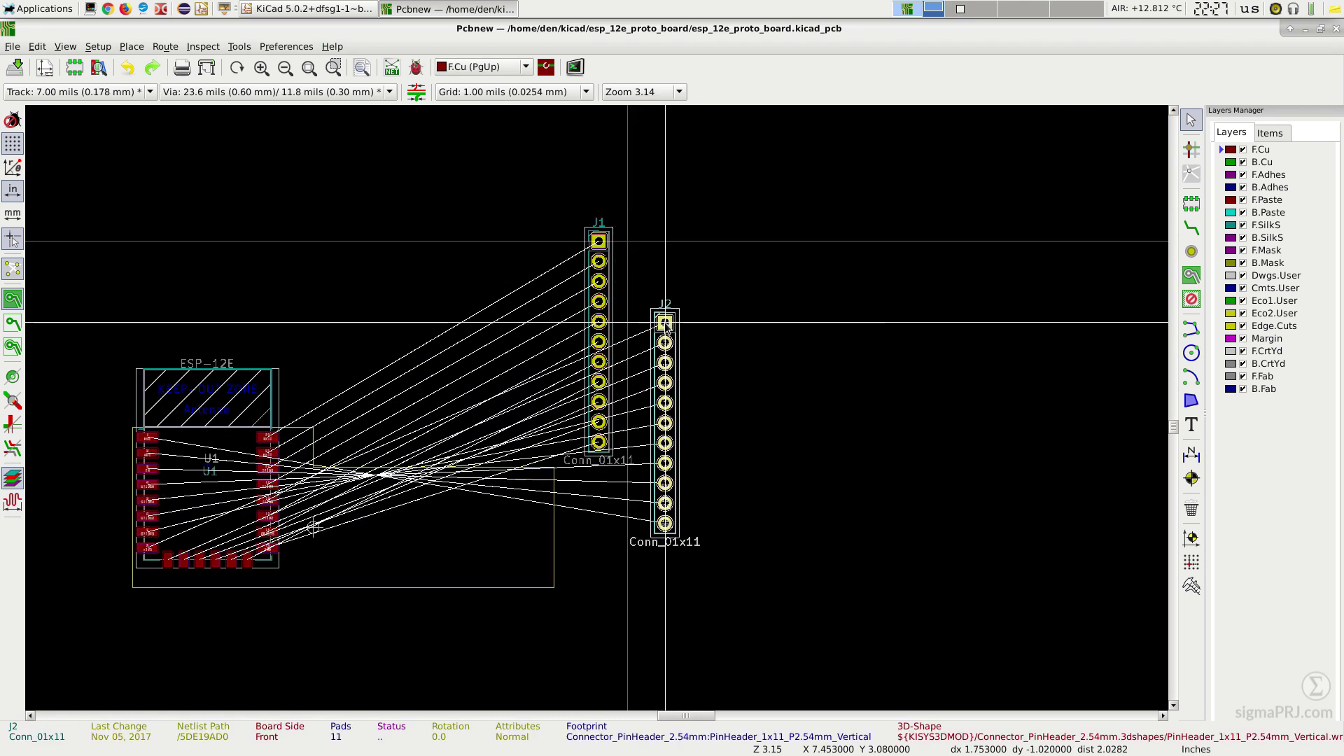
pyautogui.press('r')
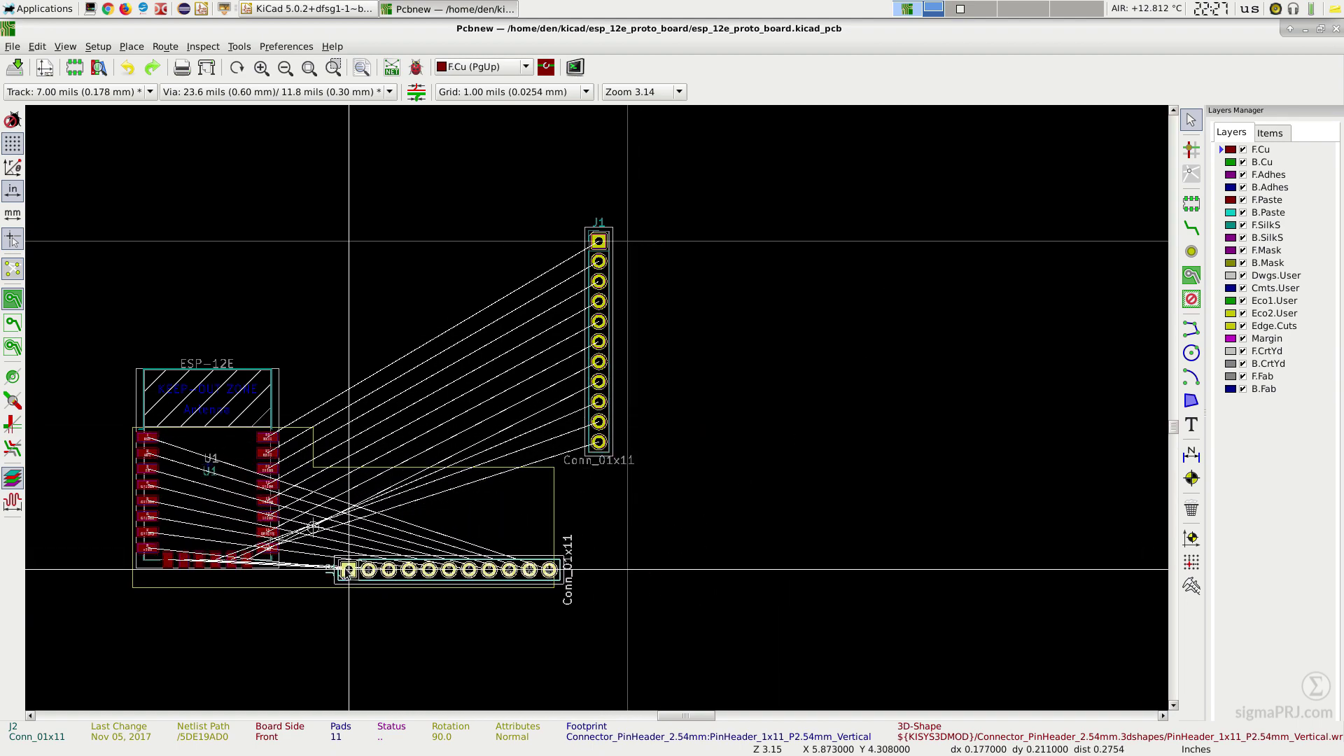
pyautogui.scroll(2, 339, 561)
pyautogui.scroll(6, 582, 412)
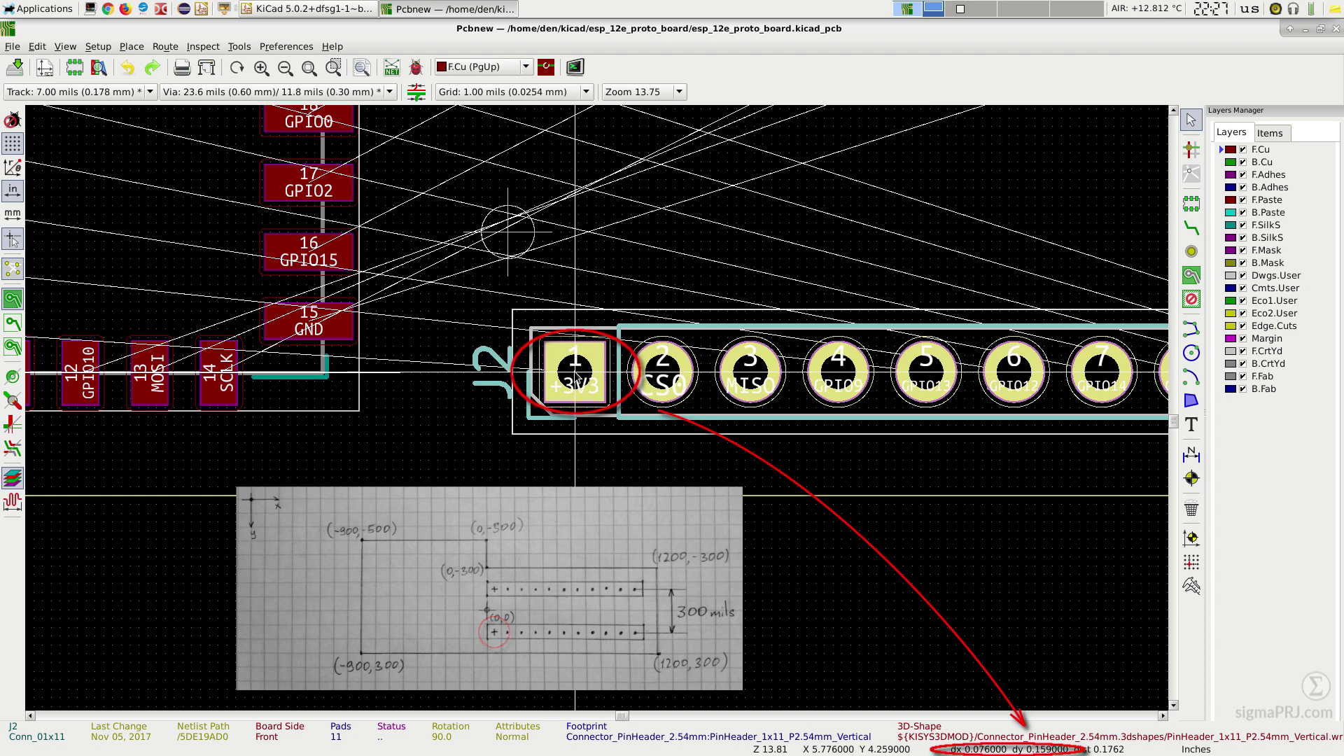
pyautogui.scroll(2, 576, 378)
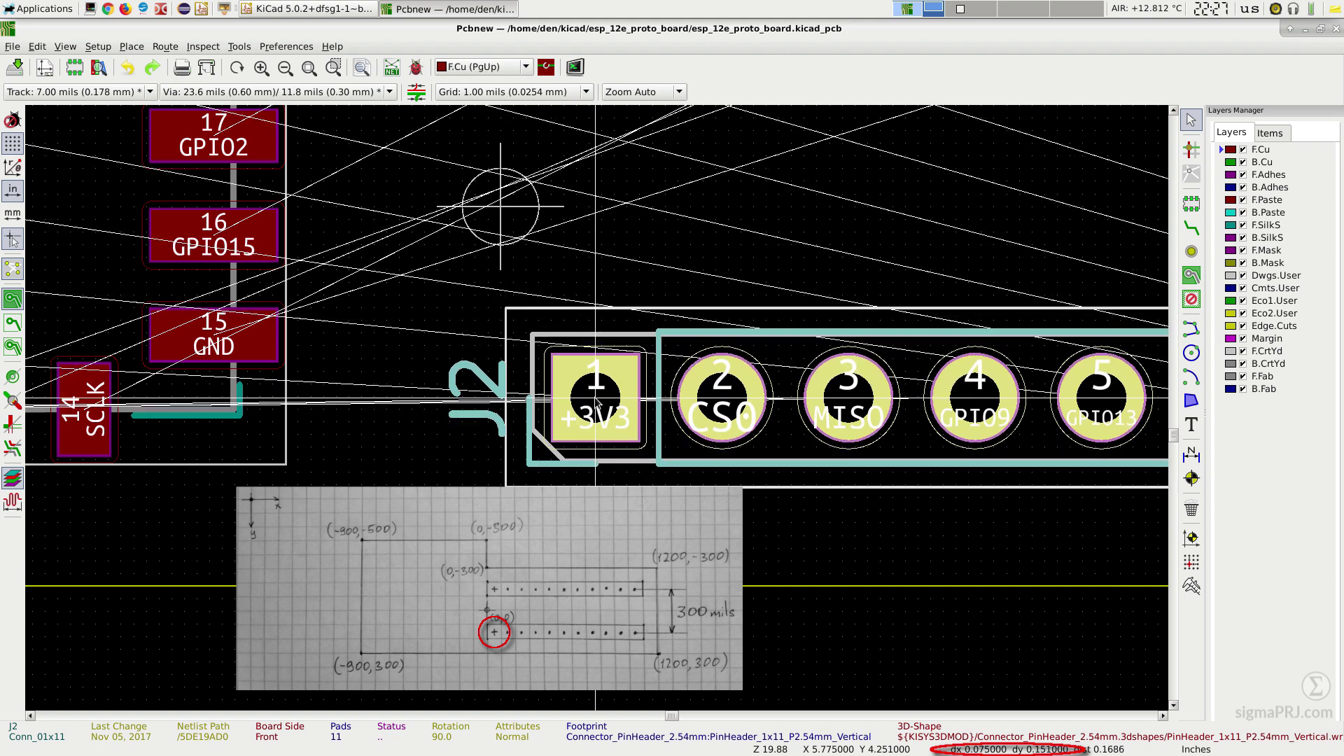
pyautogui.click(595, 403)
pyautogui.scroll(-1, 595, 404)
pyautogui.scroll(-7, 596, 411)
# Step: Rotate header J1 horizontal and place it above J2, aligned with it
pyautogui.click(950, 272)
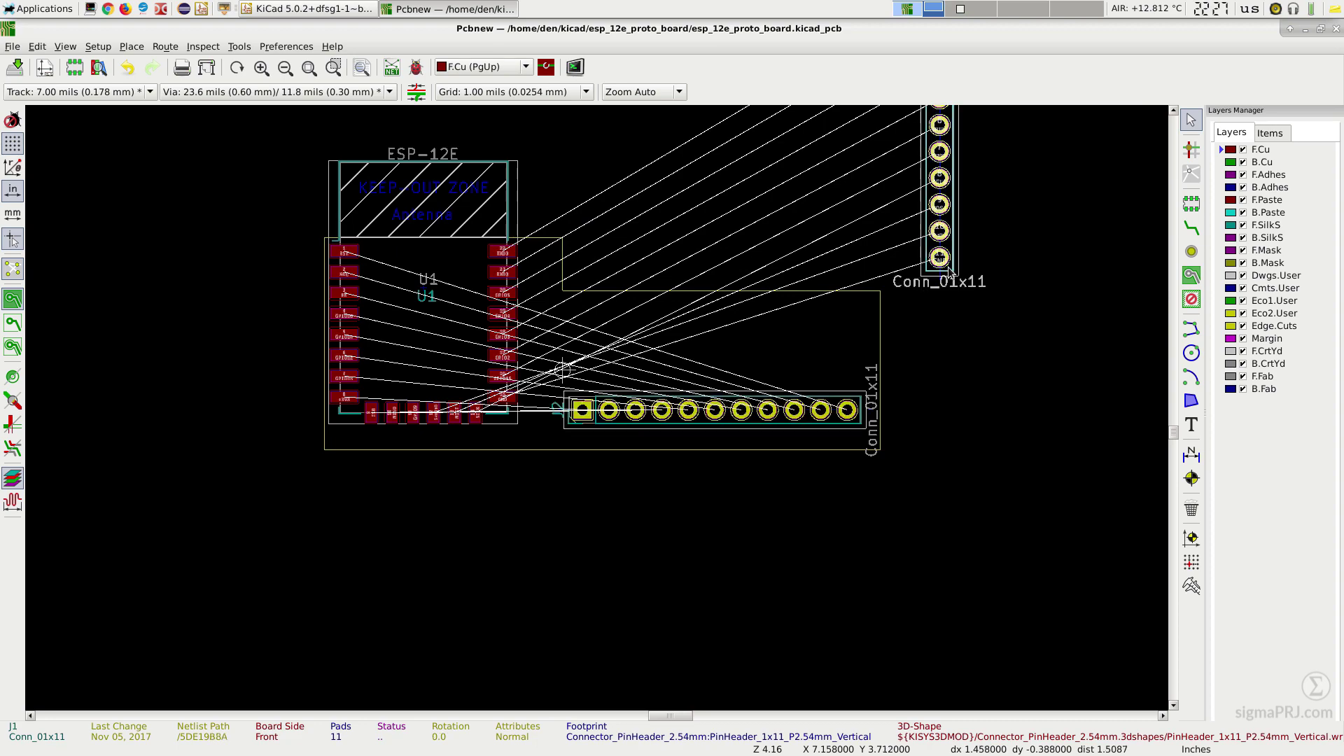
pyautogui.press('m')
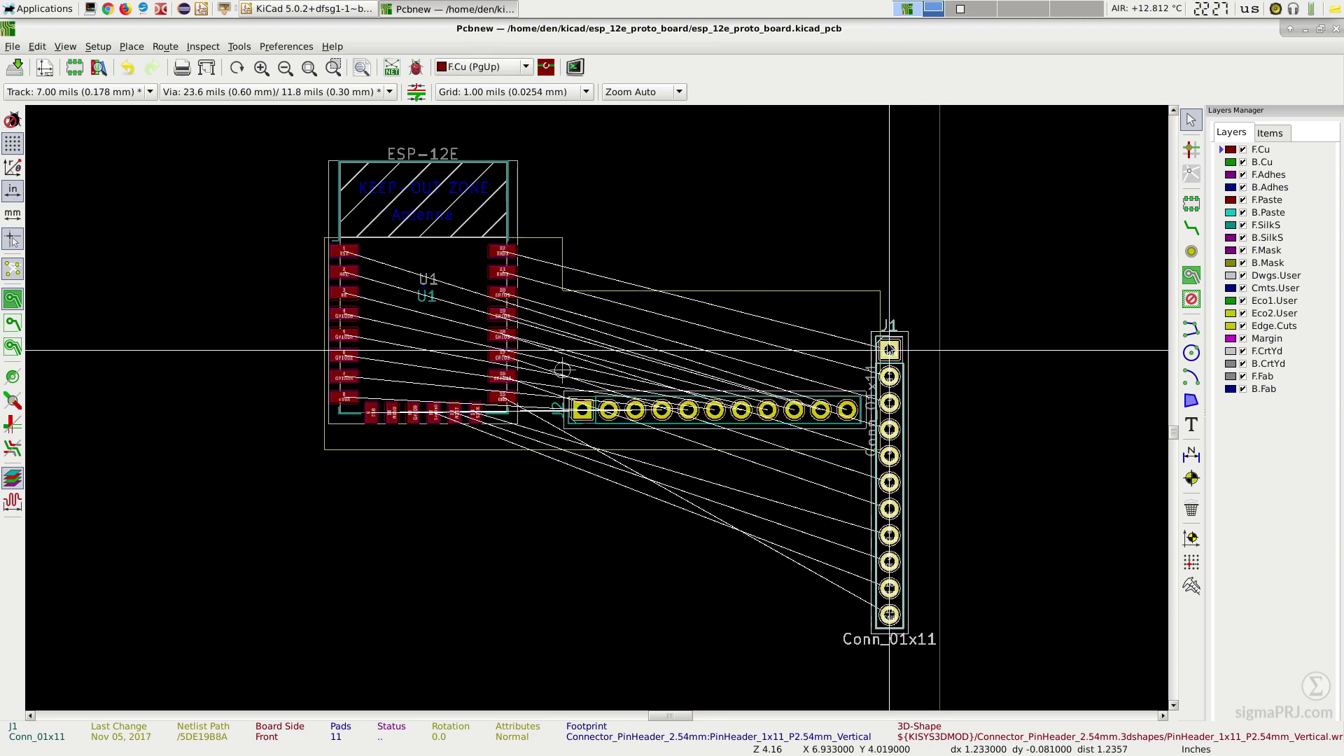
pyautogui.press('r')
pyautogui.scroll(10, 598, 330)
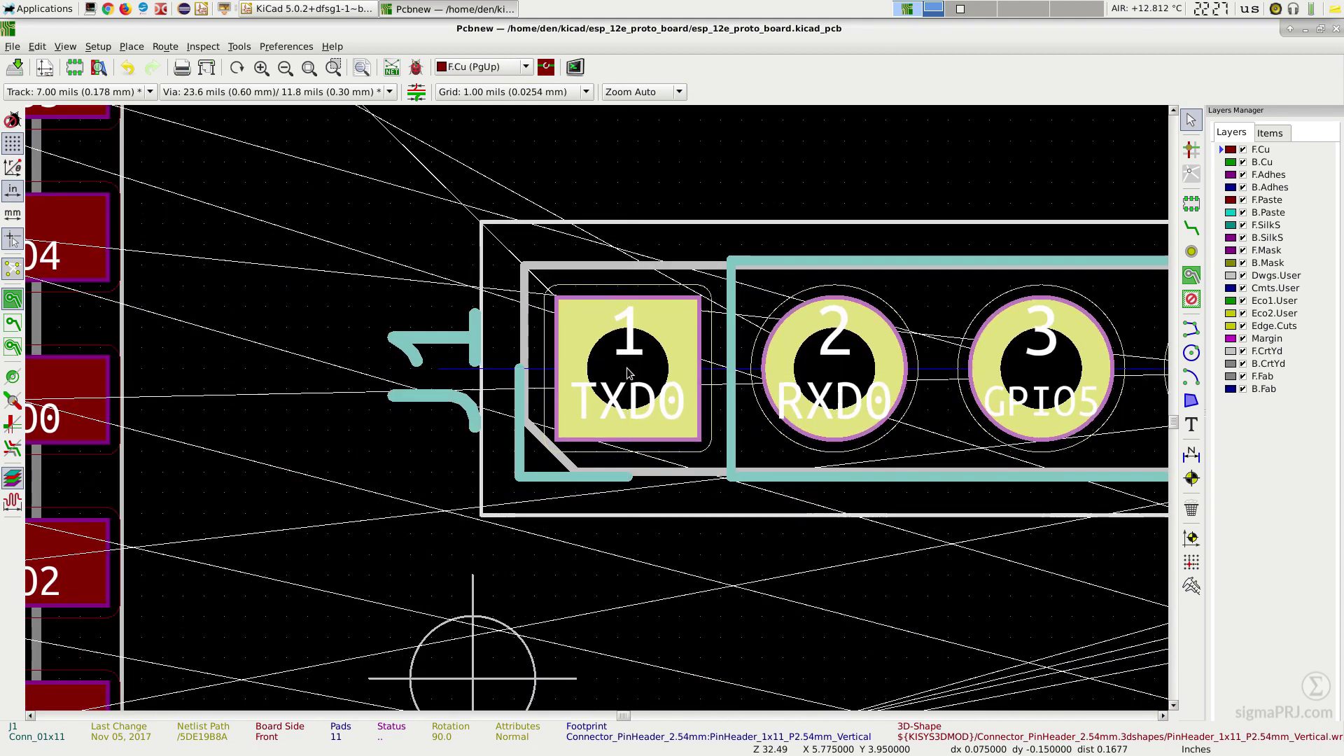
pyautogui.scroll(-8, 610, 390)
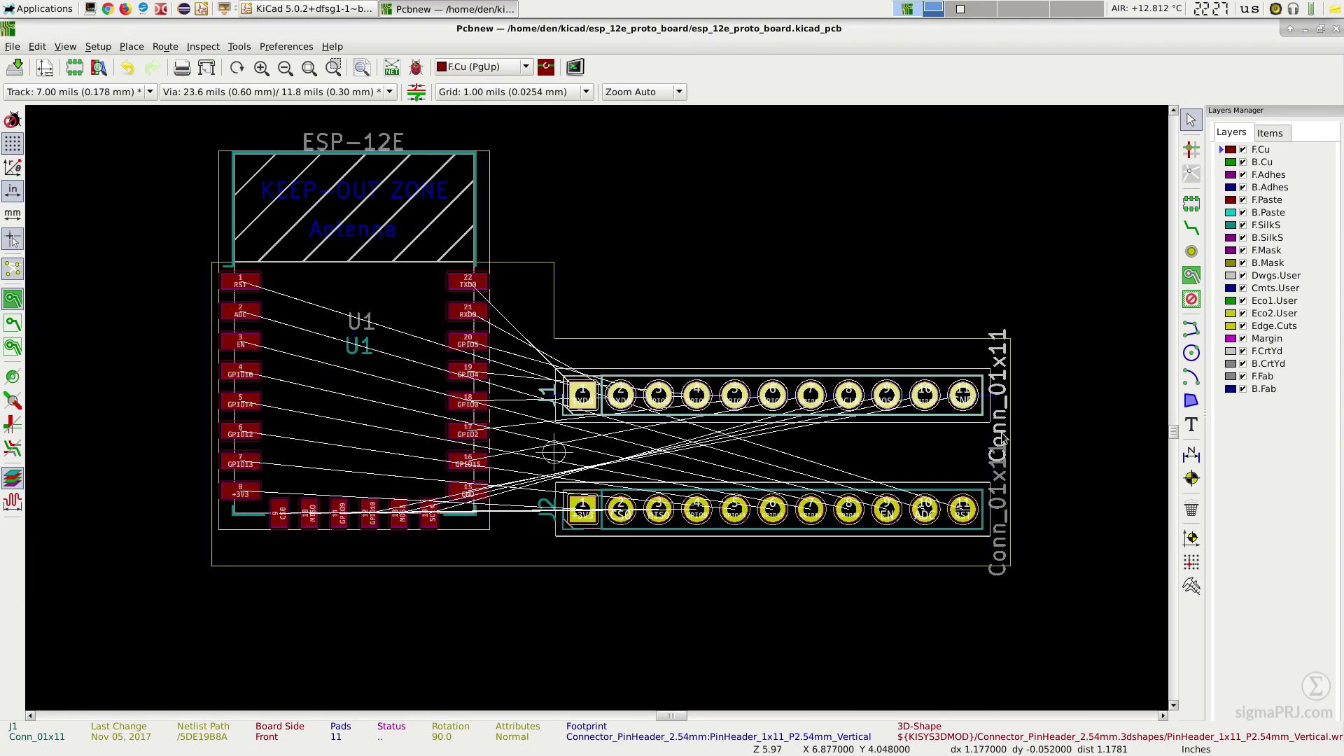
pyautogui.click(1003, 436)
# Step: Turn the J1 and J2 Conn_01x11 value texts horizontal below their headers
pyautogui.press('m')
pyautogui.press('r')
pyautogui.click(771, 435)
pyautogui.click(998, 511)
pyautogui.press('m')
pyautogui.press('r')
pyautogui.scroll(3, 770, 539)
pyautogui.click(600, 390)
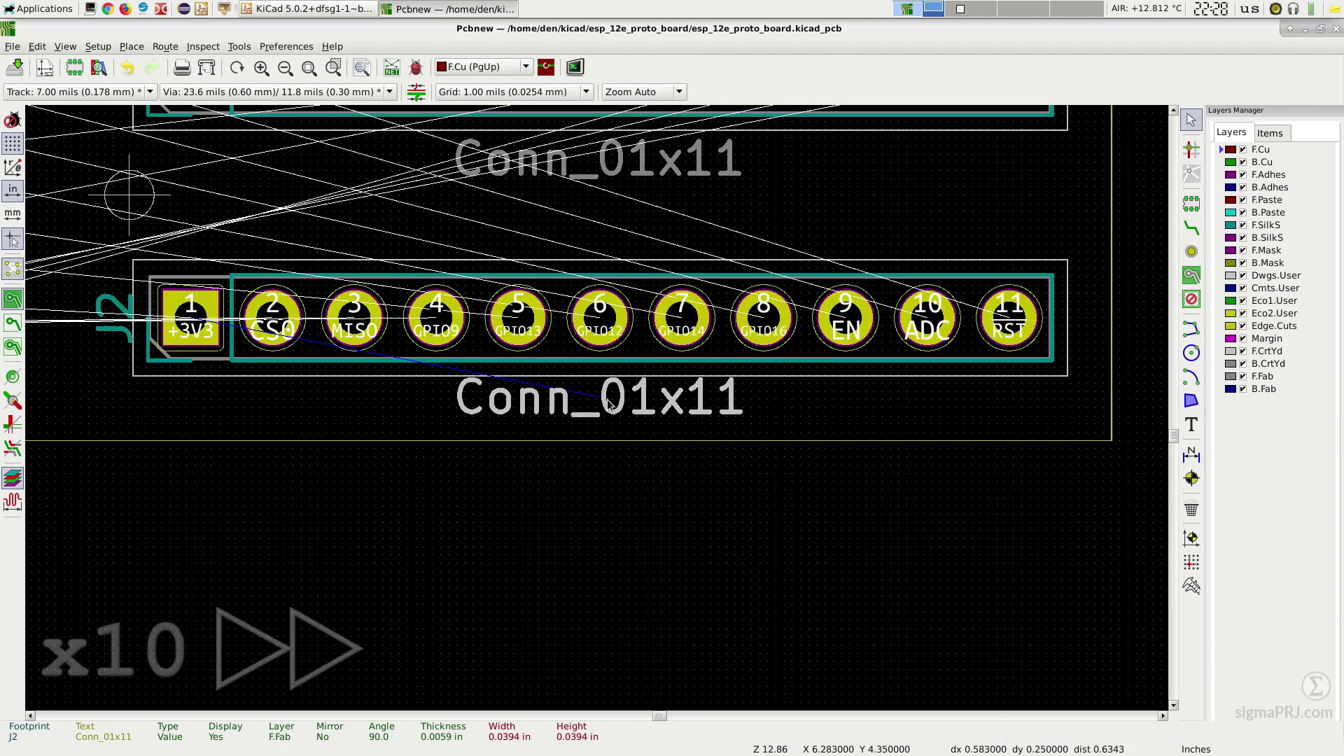
pyautogui.scroll(-3, 973, 426)
pyautogui.click(1263, 376)
# Step: Add a 300 mils dimension spanning the GND and RST header pads
pyautogui.click(1192, 455)
pyautogui.click(867, 427)
pyautogui.click(990, 315)
pyautogui.click(960, 390)
pyautogui.doubleClick(960, 390)
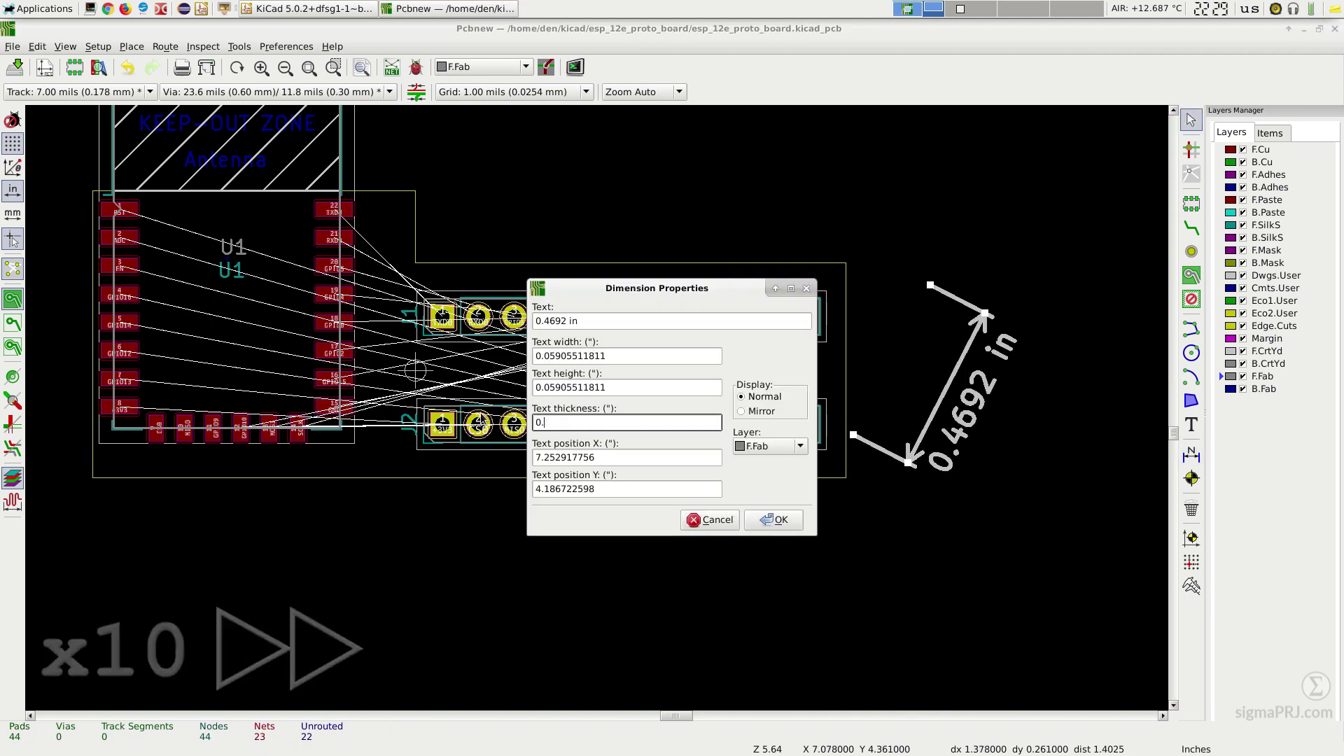
pyautogui.click(621, 519)
pyautogui.scroll(3, 801, 424)
pyautogui.scroll(-3, 604, 401)
pyautogui.scroll(5, 420, 347)
pyautogui.click(421, 347)
pyautogui.scroll(-4, 695, 472)
pyautogui.press('Escape')
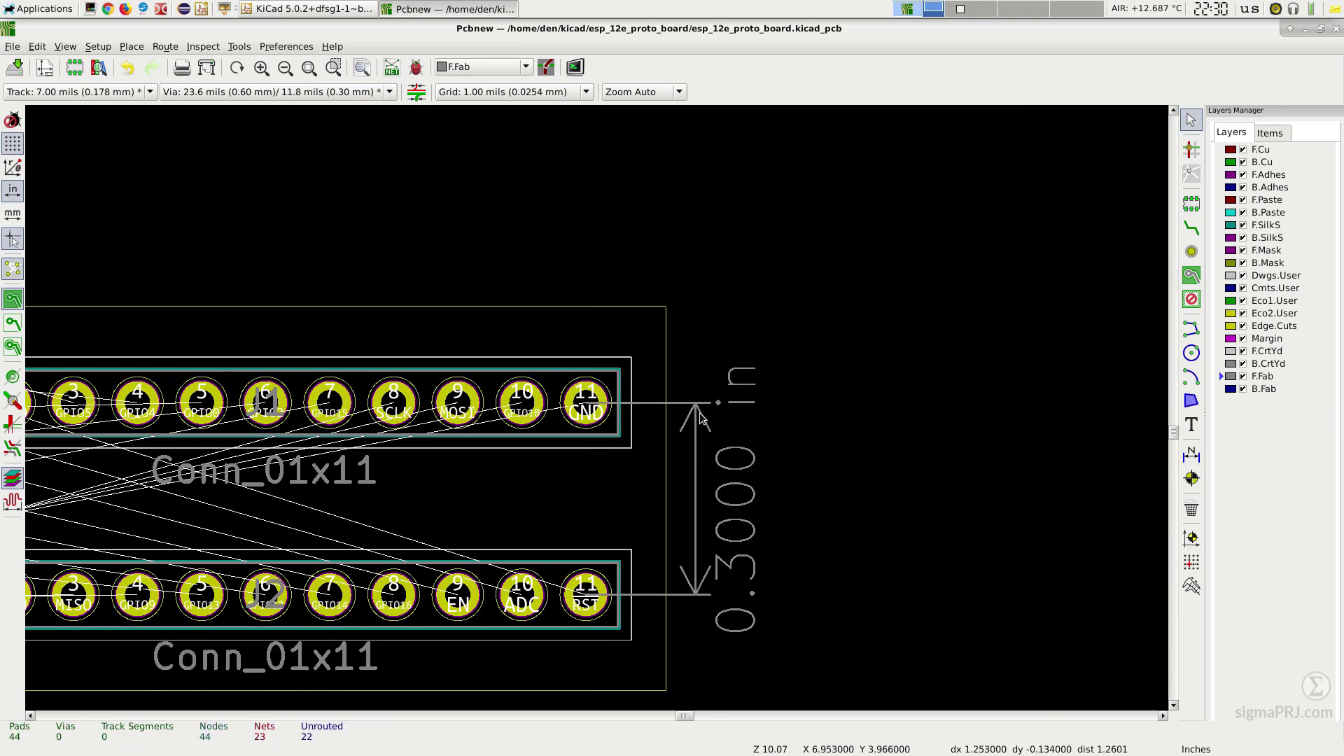
# Step: Shift the dimension line right of the headers, fit the board in view, and save
pyautogui.click(700, 417)
pyautogui.moveTo(700, 413); pyautogui.dragTo(781, 418)
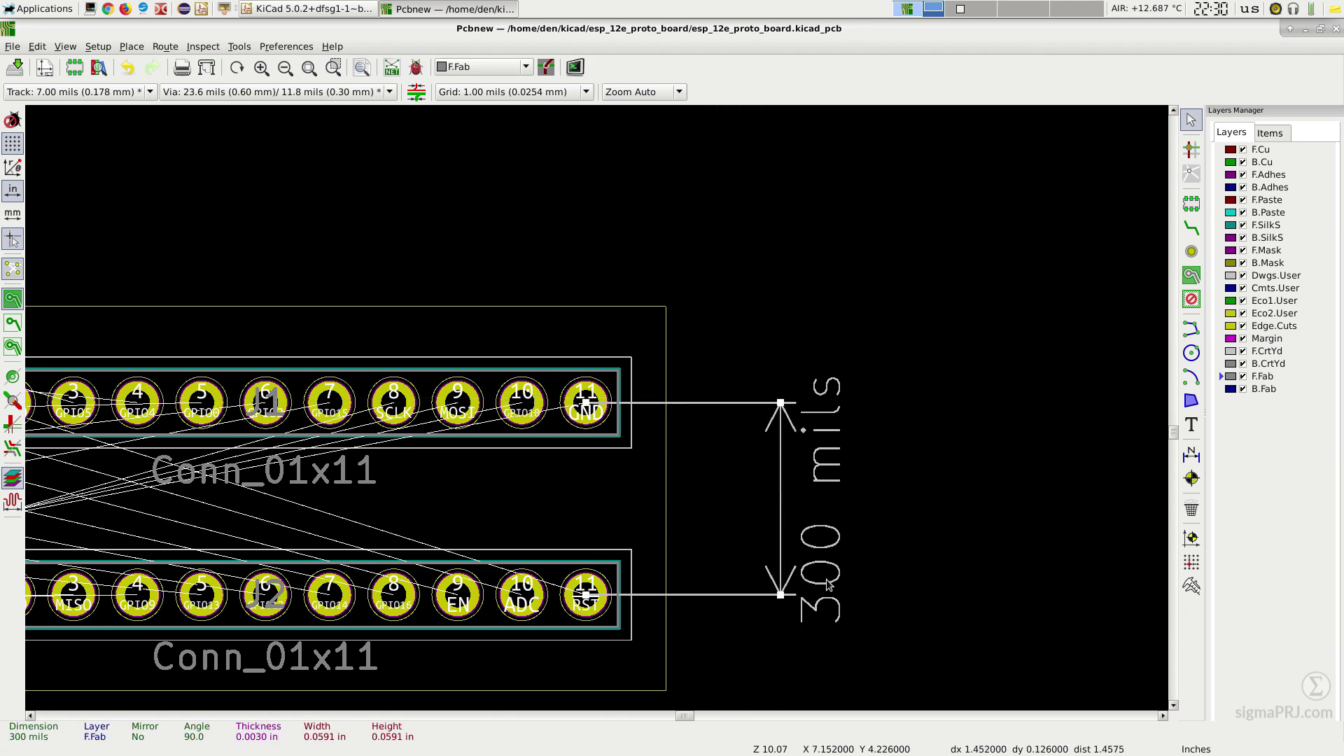
pyautogui.moveTo(828, 584); pyautogui.dragTo(538, 422, button='middle')
pyautogui.click(502, 459)
pyautogui.scroll(-3, 502, 460)
pyautogui.click(332, 68)
pyautogui.click(311, 70)
pyautogui.click(15, 70)
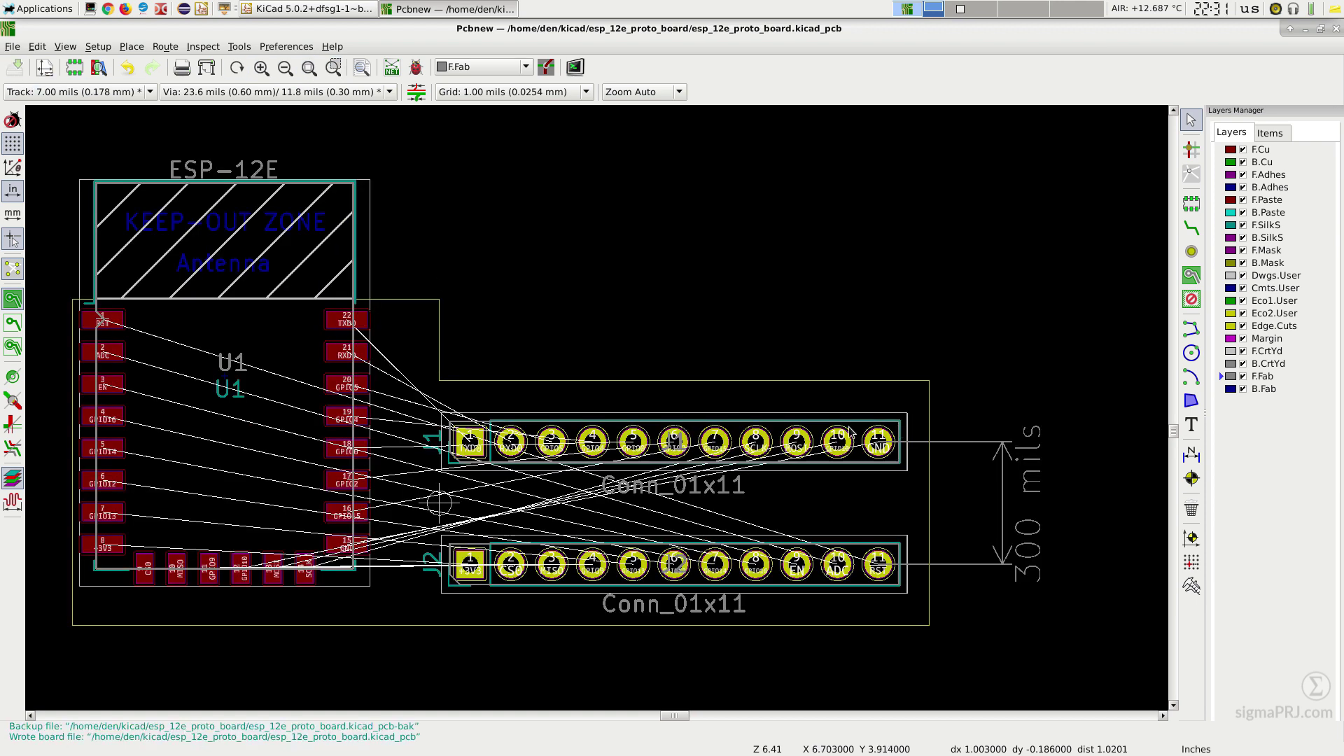
# Step: Place a TX0 label on F.SilkS above J1 pin 1, 0.032 in high, 0.006 in thick
pyautogui.click(1273, 229)
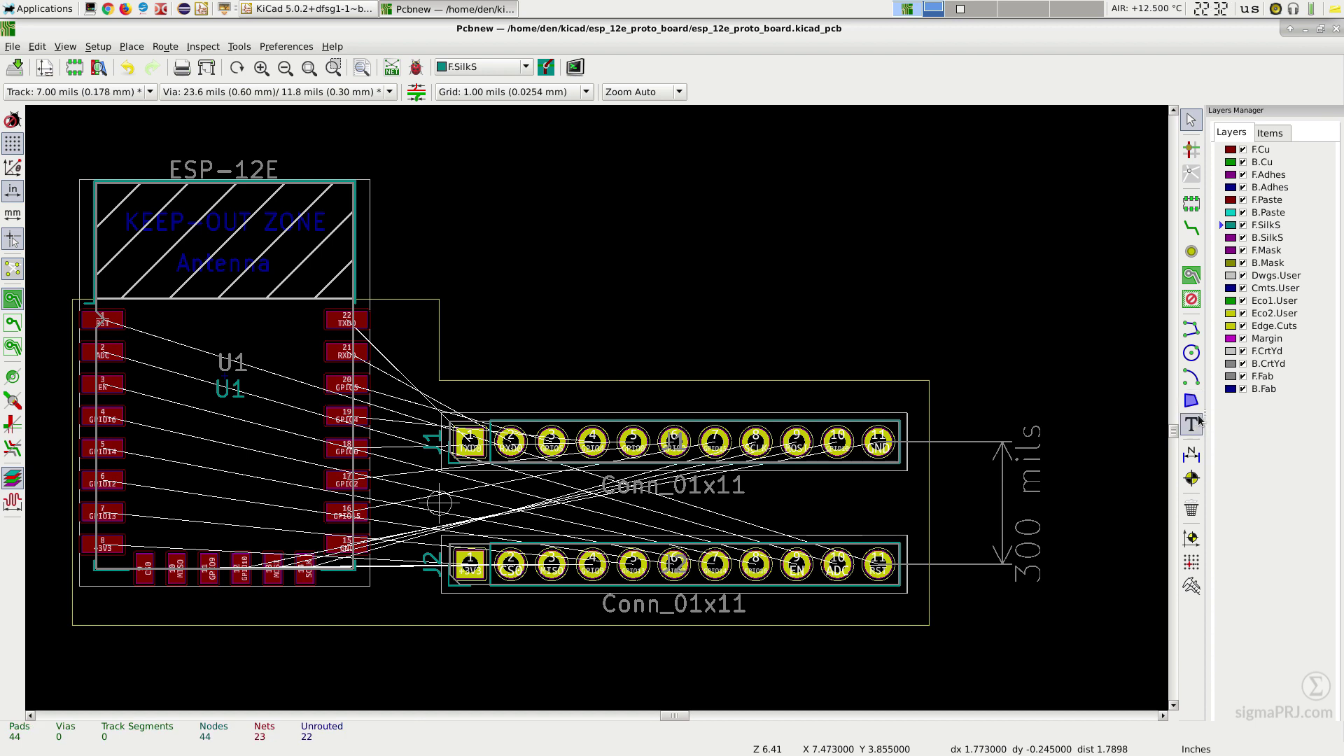
pyautogui.click(467, 401)
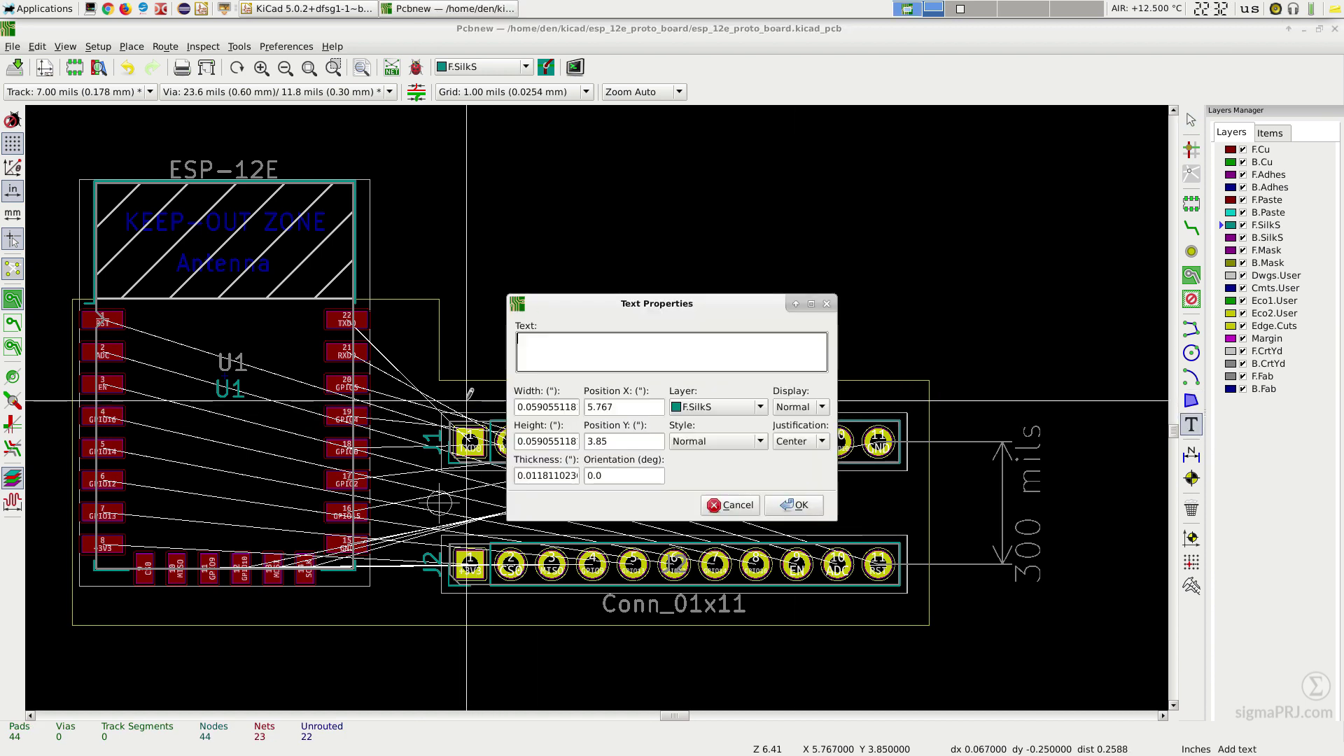
pyautogui.press('Tab')
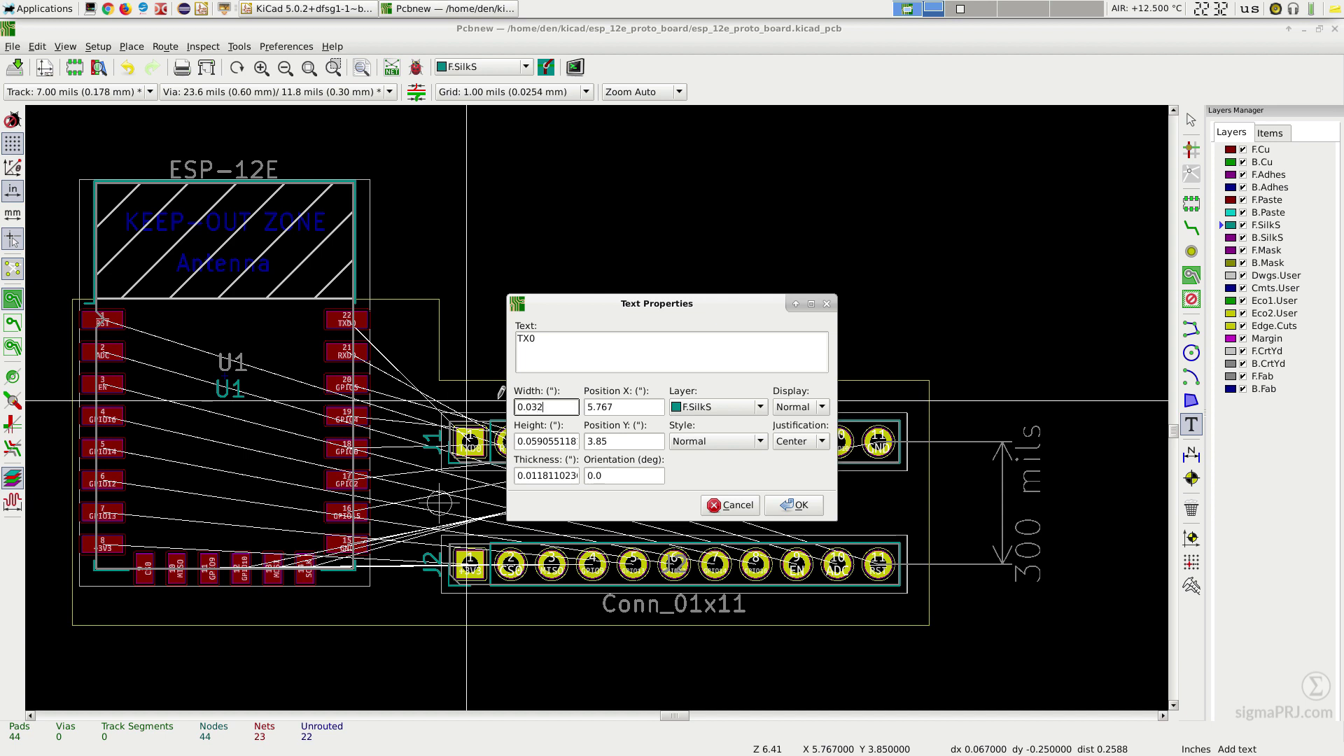
pyautogui.press('Tab')
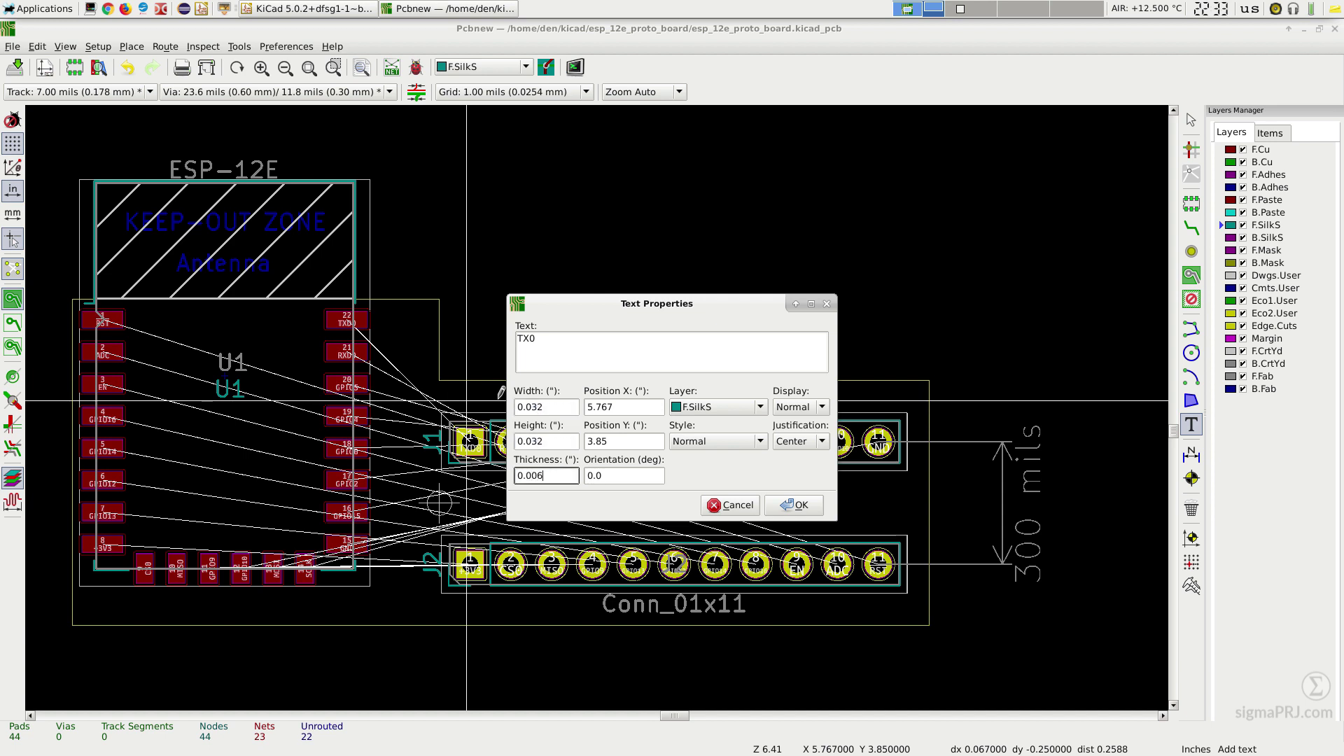
pyautogui.click(793, 505)
pyautogui.scroll(3, 505, 406)
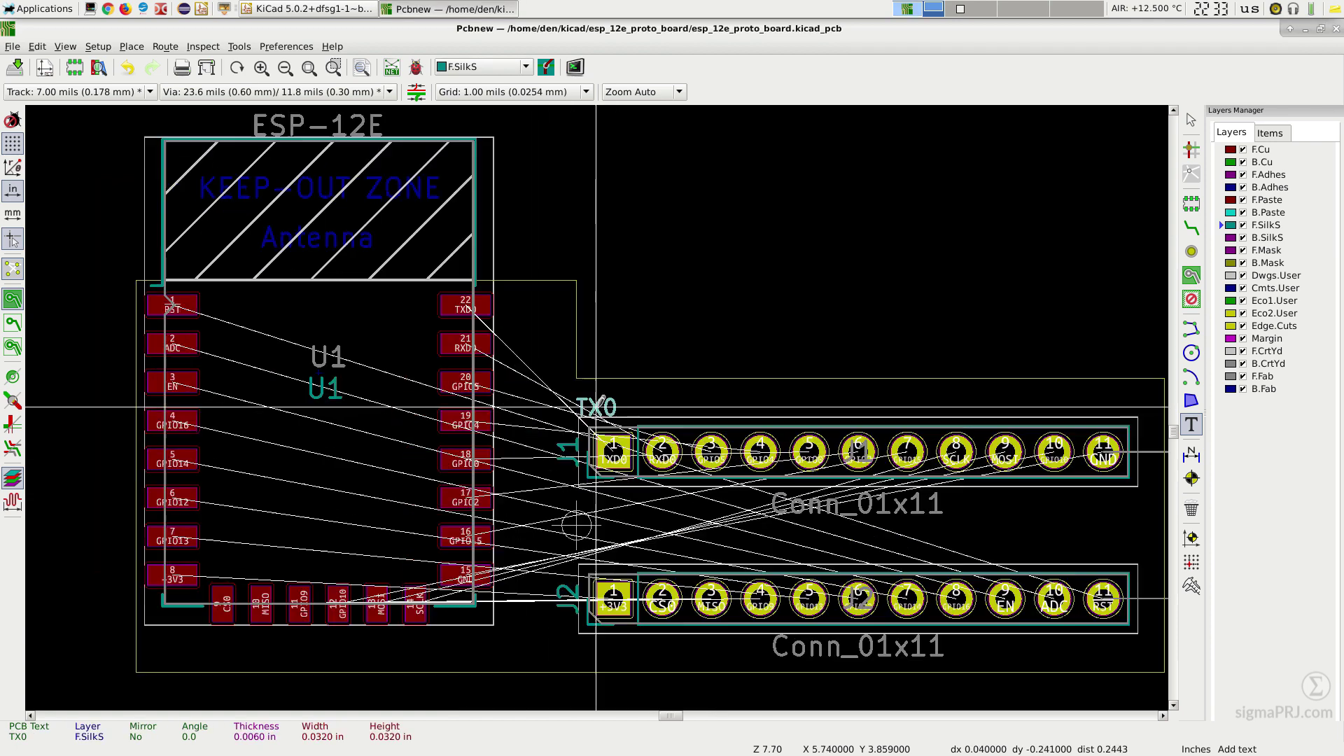
pyautogui.scroll(6, 594, 407)
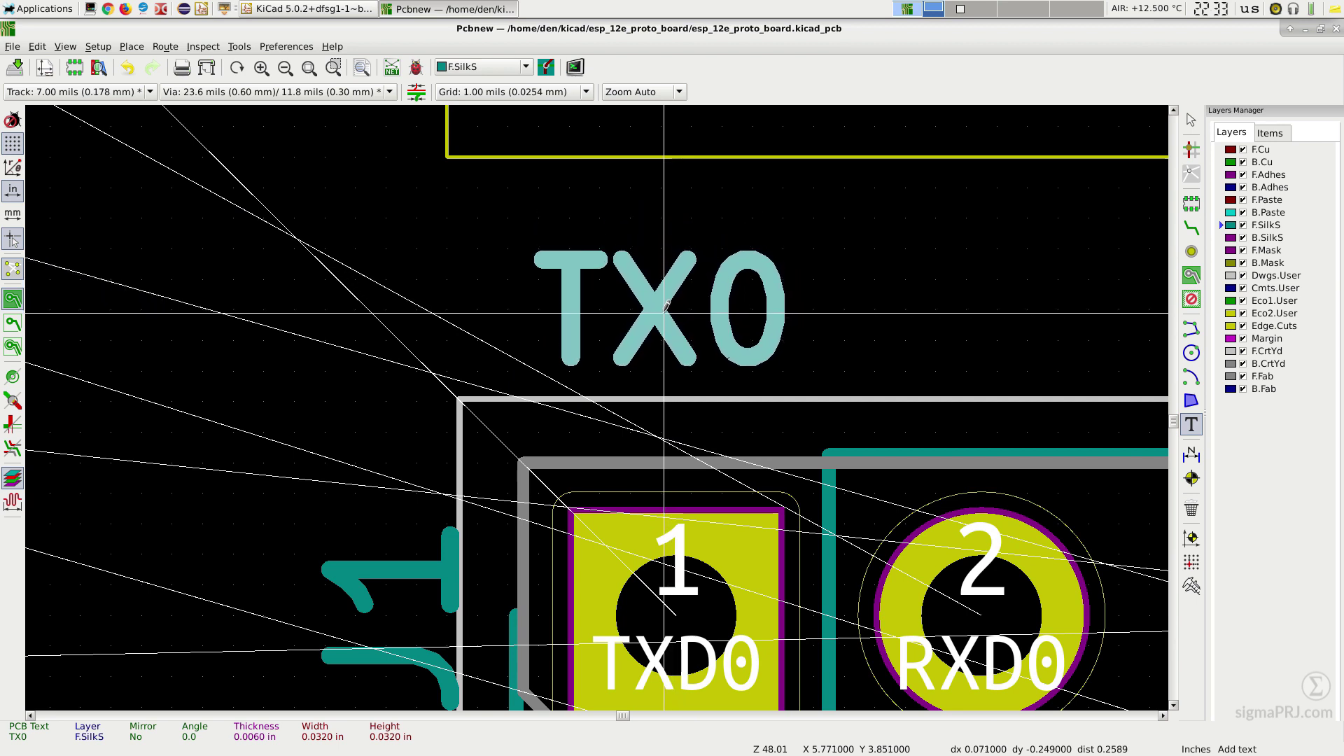
# Step: Place the TX0 label above J1 pin 1 and array it 11×2 with 0.1/0.3 spacing
pyautogui.click(673, 306)
pyautogui.scroll(-4, 673, 306)
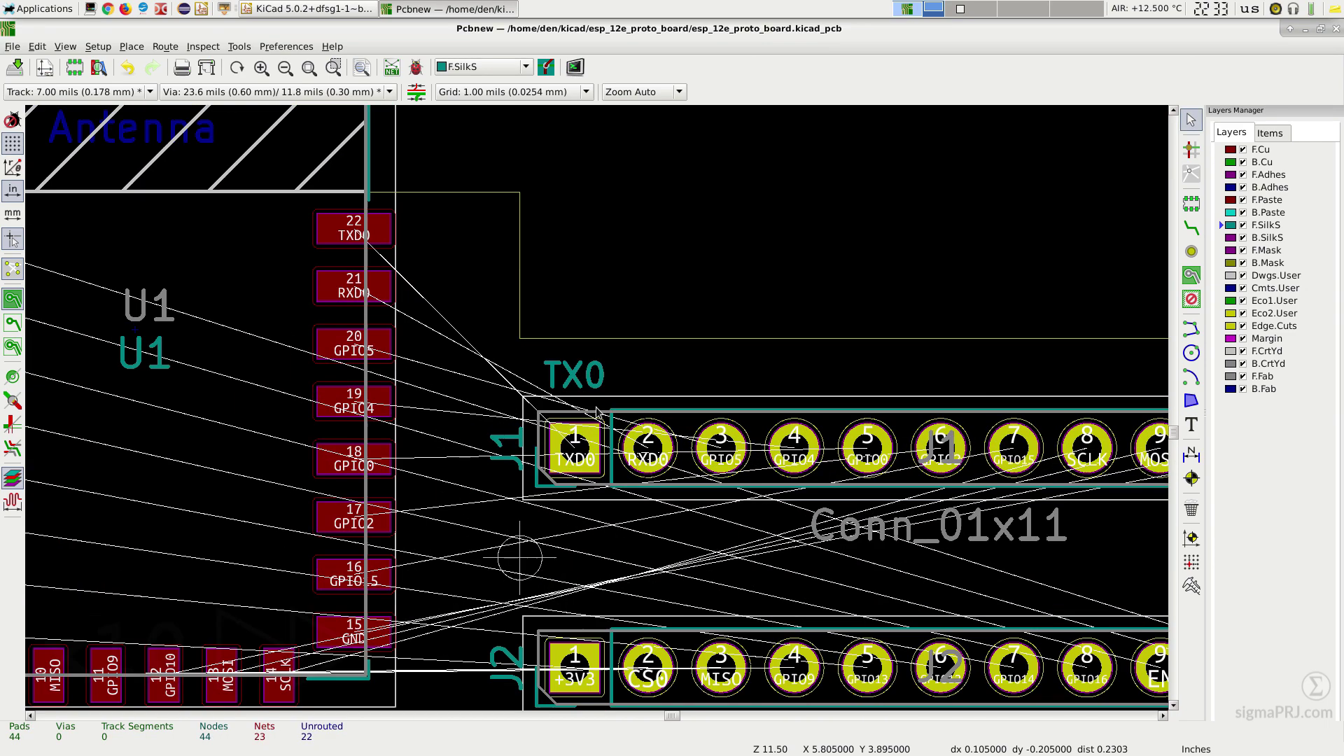
pyautogui.hotkey('ctrl', 't')
pyautogui.tripleClick(586, 294)
pyautogui.write('11\t2\t0.1\t0.3')
pyautogui.click(855, 565)
pyautogui.scroll(-1, 418, 297)
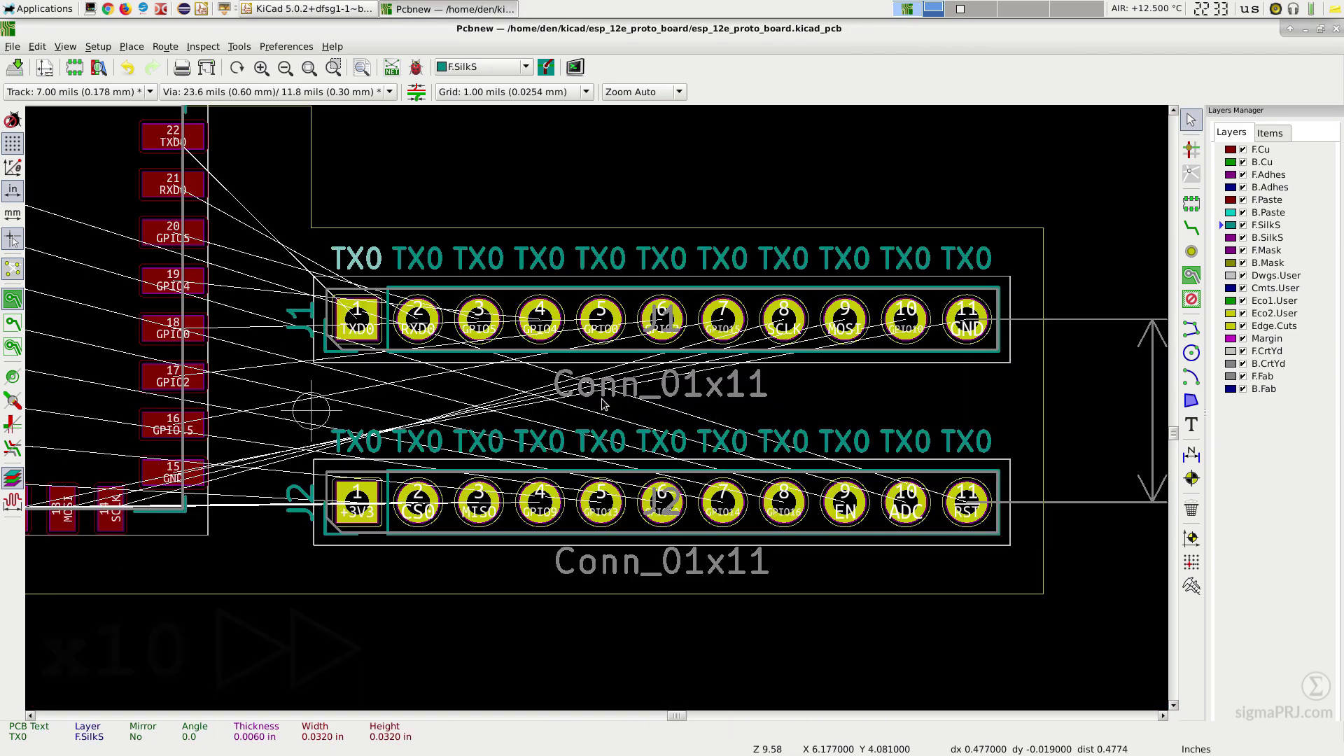
# Step: Rename the top-row labels RX0, G05, G04, G00, G02, G15, SCL, MOS, G10 and GND
pyautogui.doubleClick(418, 259)
pyautogui.write('RX0')
pyautogui.doubleClick(479, 259)
pyautogui.write('G05')
pyautogui.doubleClick(540, 259)
pyautogui.write('G04')
pyautogui.doubleClick(601, 259)
pyautogui.write('G00')
pyautogui.doubleClick(662, 259)
pyautogui.write('G02')
pyautogui.doubleClick(722, 259)
pyautogui.write('G15')
pyautogui.doubleClick(784, 259)
pyautogui.write('SCL')
pyautogui.doubleClick(844, 259)
pyautogui.write('MOS')
pyautogui.doubleClick(906, 259)
pyautogui.write('G10')
pyautogui.doubleClick(968, 259)
pyautogui.write('GND')
# Step: Rename bottom-row labels 3V3, CS0, MIS, G09, G13, G12, G14, G16, EN, ADC, ~RST, and save
pyautogui.doubleClick(357, 441)
pyautogui.write('3V3')
pyautogui.doubleClick(418, 441)
pyautogui.write('CS0')
pyautogui.doubleClick(479, 441)
pyautogui.doubleClick(539, 441)
pyautogui.write('G09')
pyautogui.doubleClick(601, 441)
pyautogui.write('G13 G12')
pyautogui.doubleClick(722, 441)
pyautogui.write('G14')
pyautogui.doubleClick(784, 442)
pyautogui.write('G16')
pyautogui.doubleClick(845, 441)
pyautogui.write('EN')
pyautogui.doubleClick(905, 441)
pyautogui.write('ADC')
pyautogui.doubleClick(966, 441)
pyautogui.write('~RST')
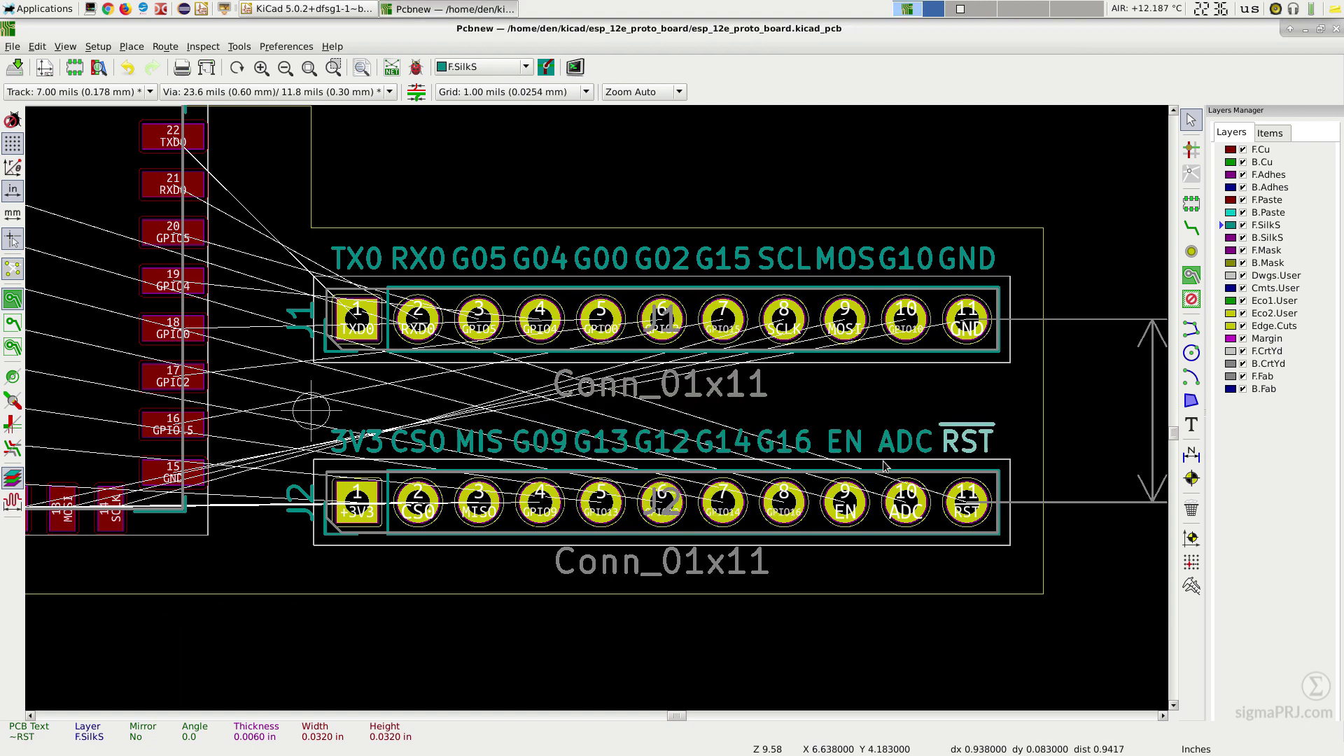
pyautogui.hotkey('ctrl', 's')
pyautogui.click(70, 50)
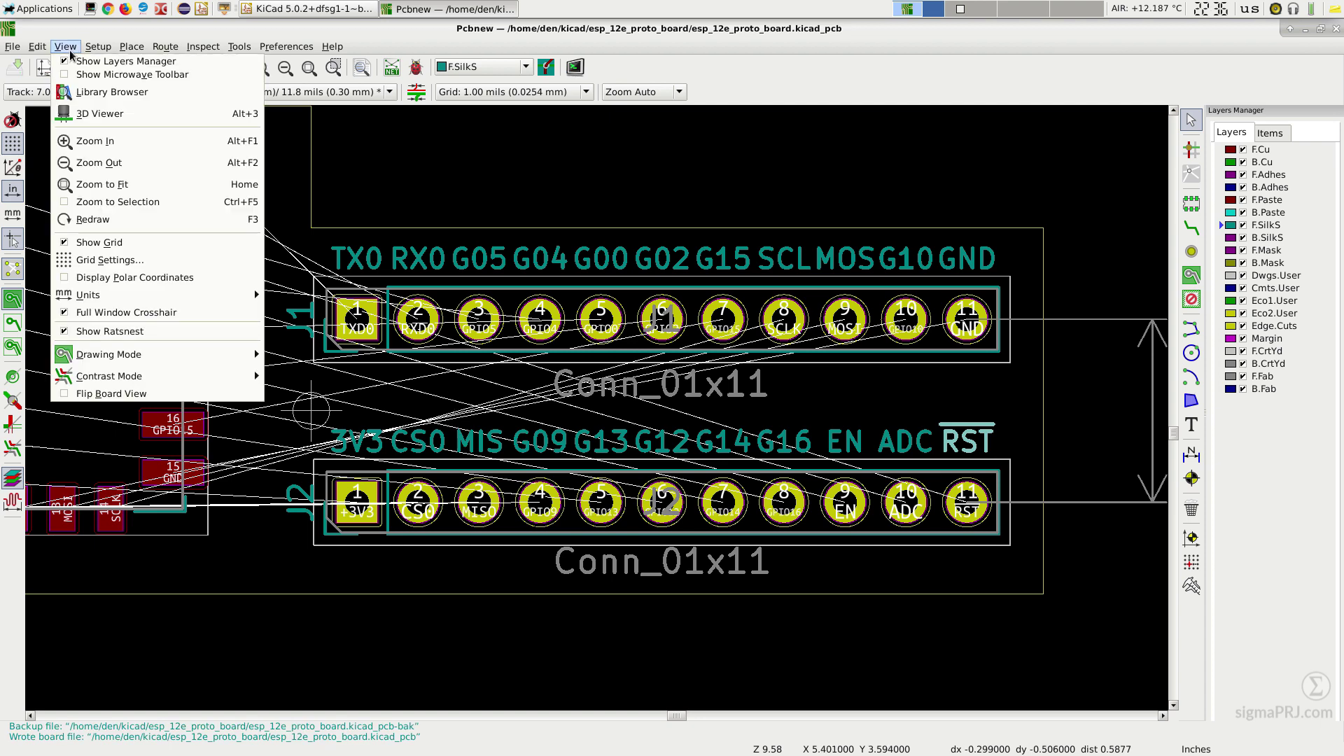
pyautogui.click(100, 114)
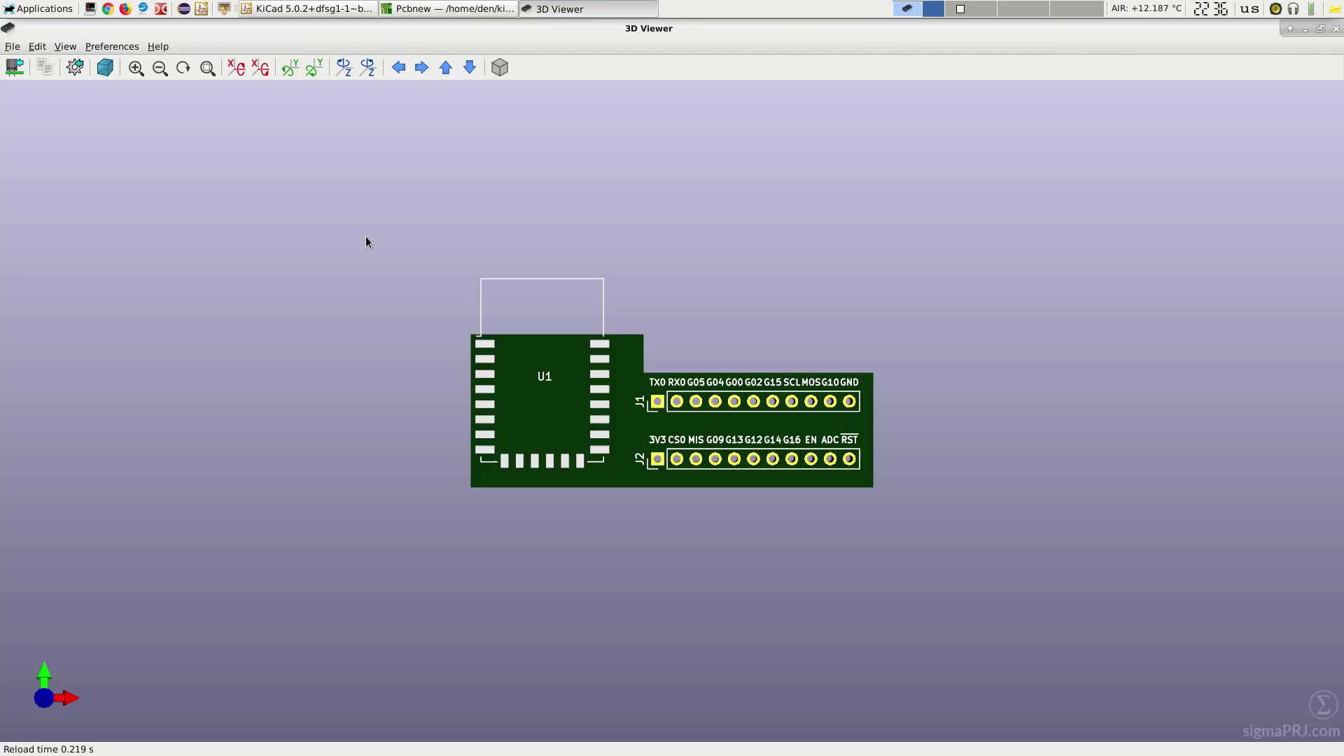
pyautogui.scroll(6, 808, 439)
pyautogui.moveTo(966, 459); pyautogui.dragTo(990, 369)
pyautogui.scroll(2, 895, 450)
pyautogui.scroll(-5, 875, 456)
pyautogui.scroll(4, 995, 471)
pyautogui.scroll(-1, 999, 478)
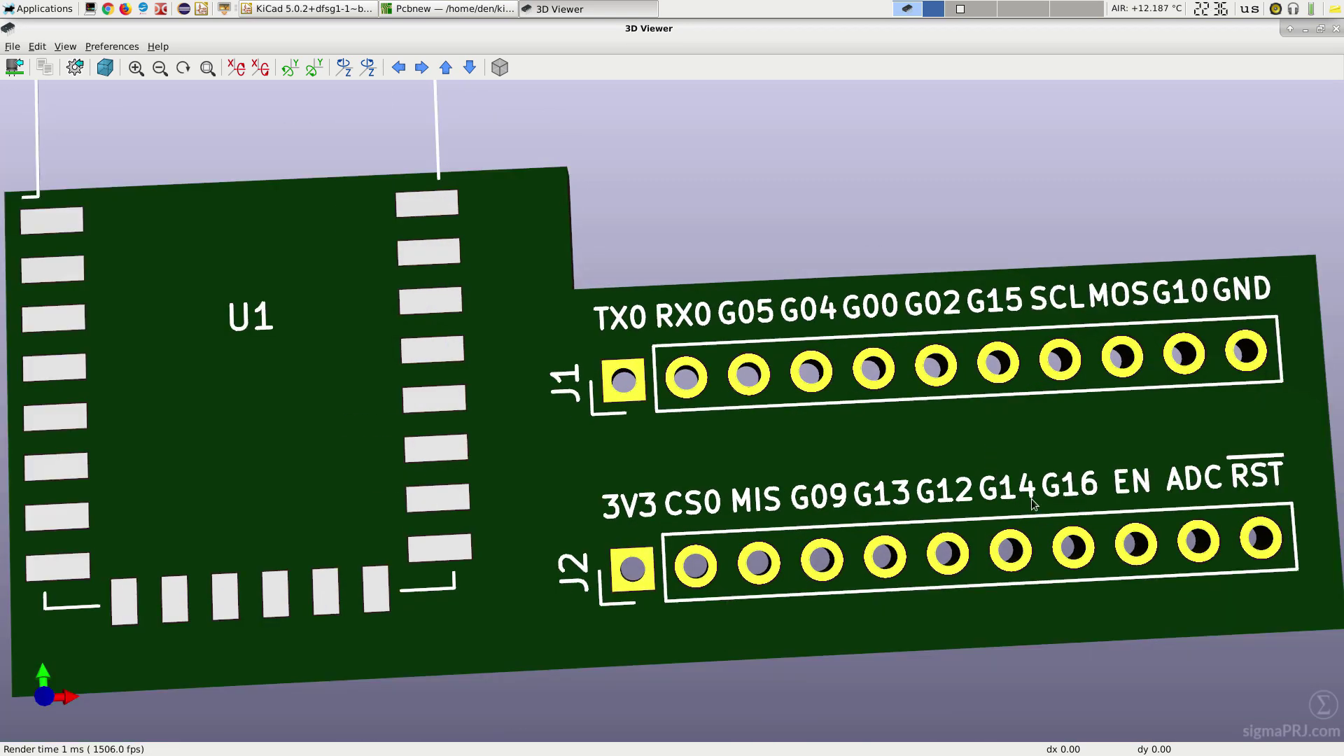
pyautogui.scroll(-2, 1016, 435)
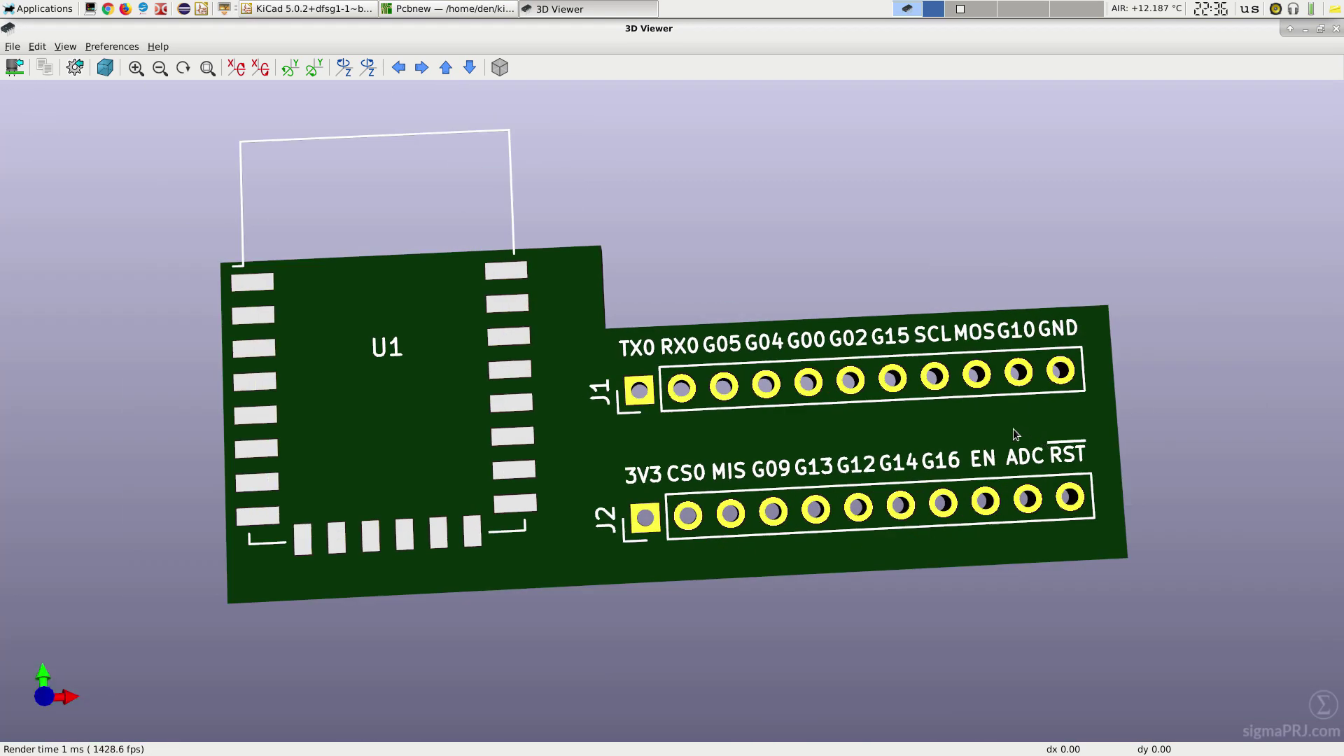
pyautogui.click(1335, 29)
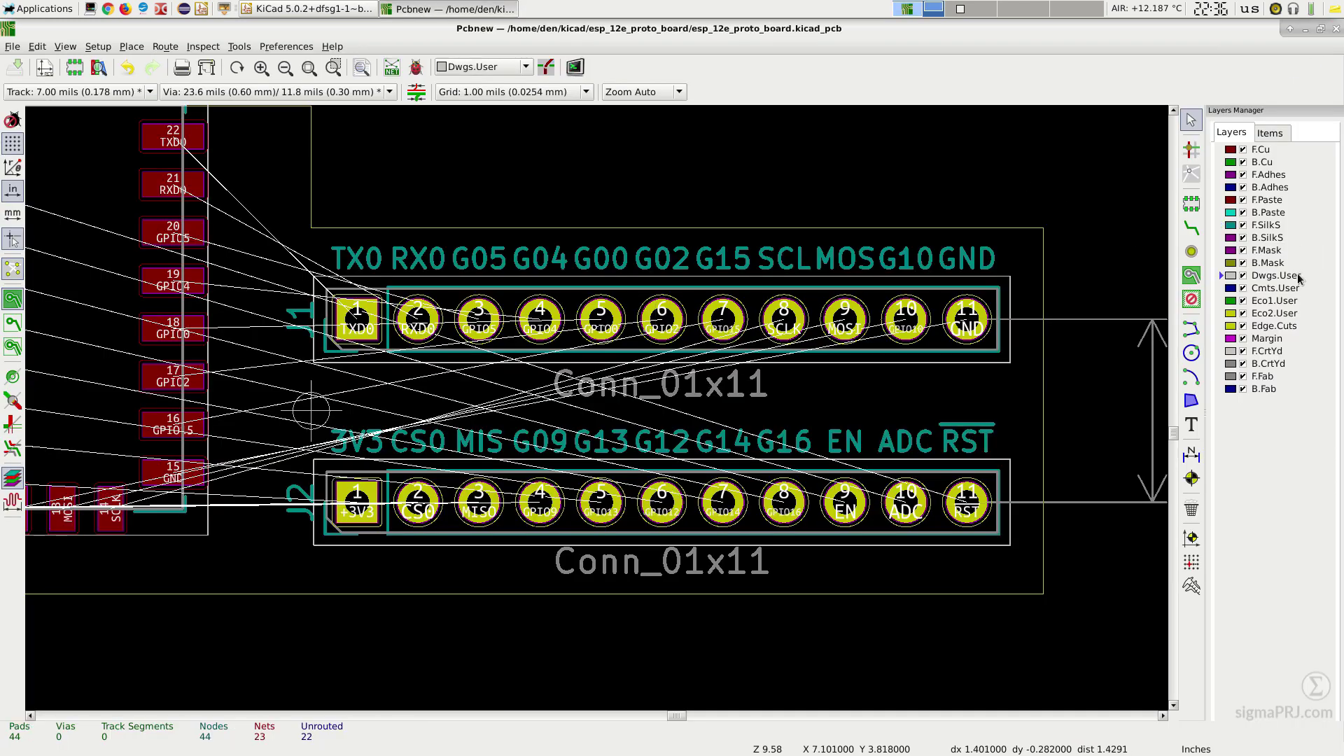
# Step: Zoom to fit the whole board with U1, J1 and J2, then save the board file
pyautogui.moveTo(278, 386); pyautogui.dragTo(345, 443)
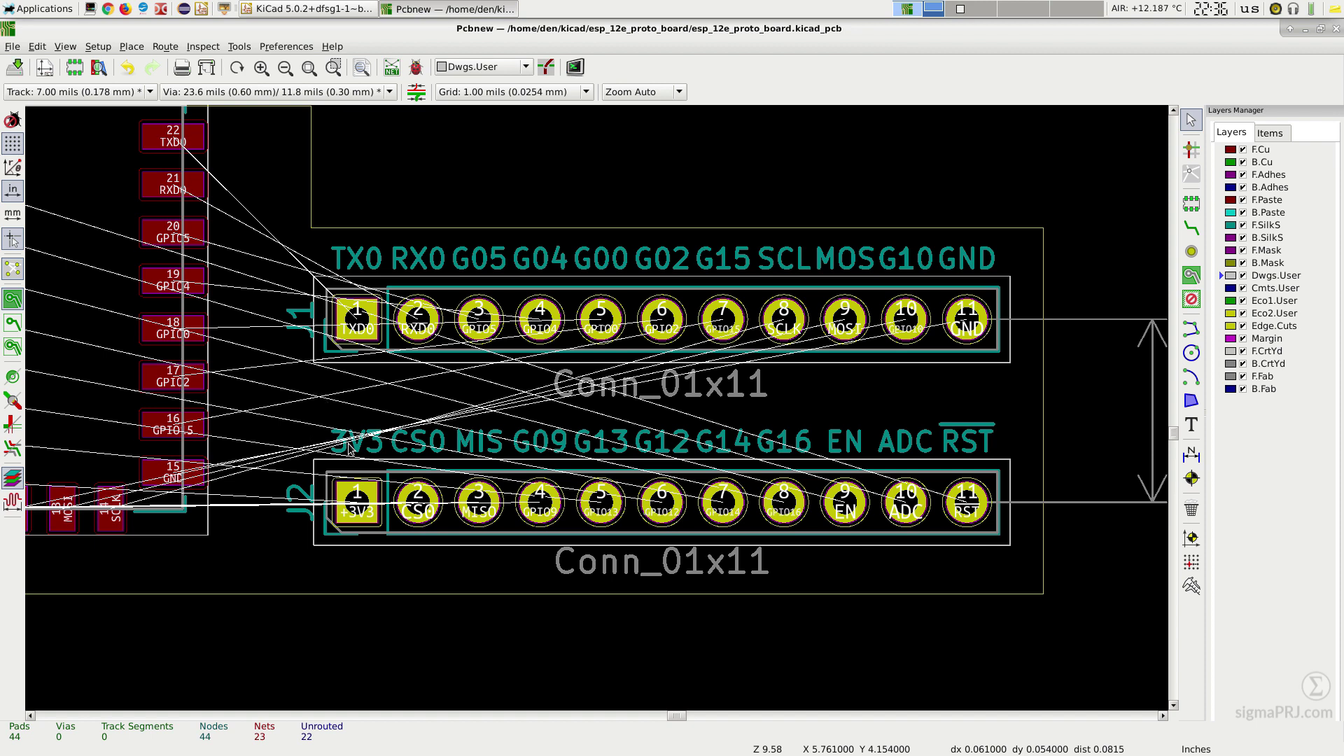
pyautogui.click(332, 68)
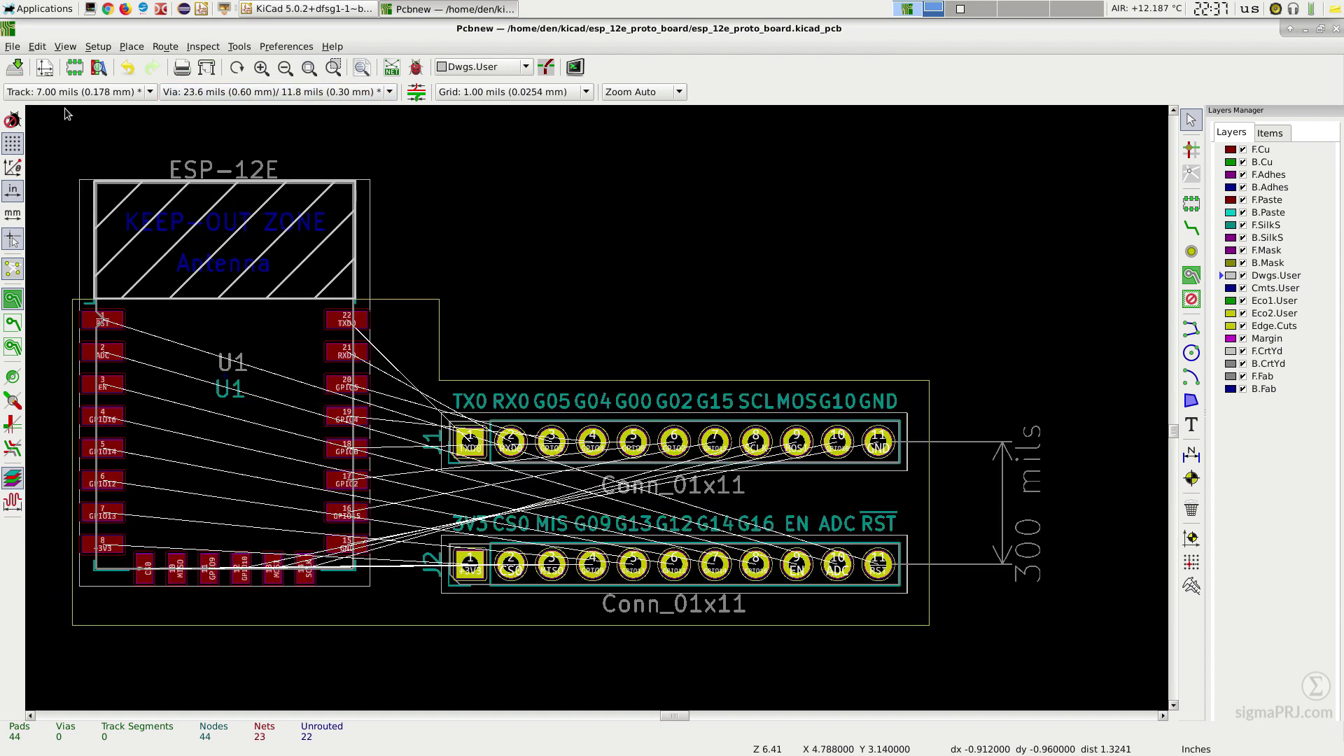
pyautogui.click(16, 67)
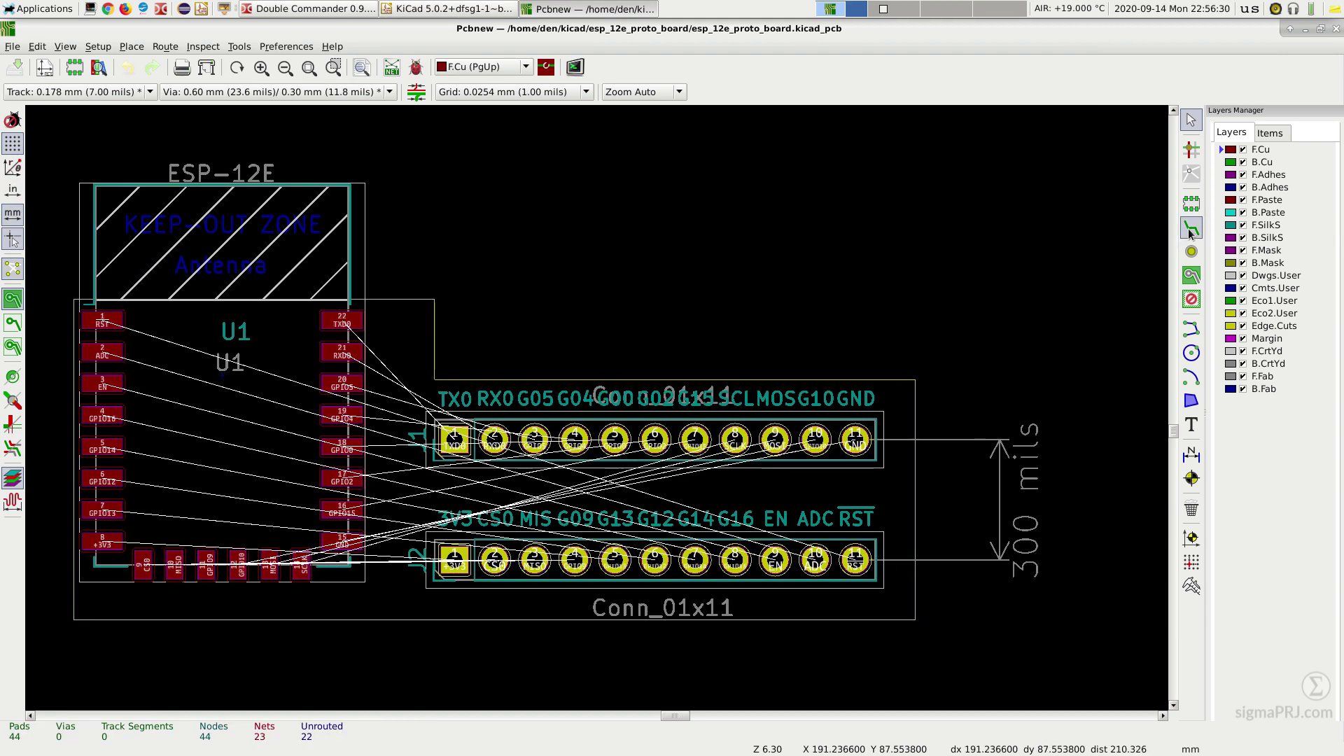
# Step: Route TXD0, RXD0, GPIO5, GPIO4, GPIO0 and GPIO2 from U1 to J1 pins 1–6
pyautogui.click(1192, 227)
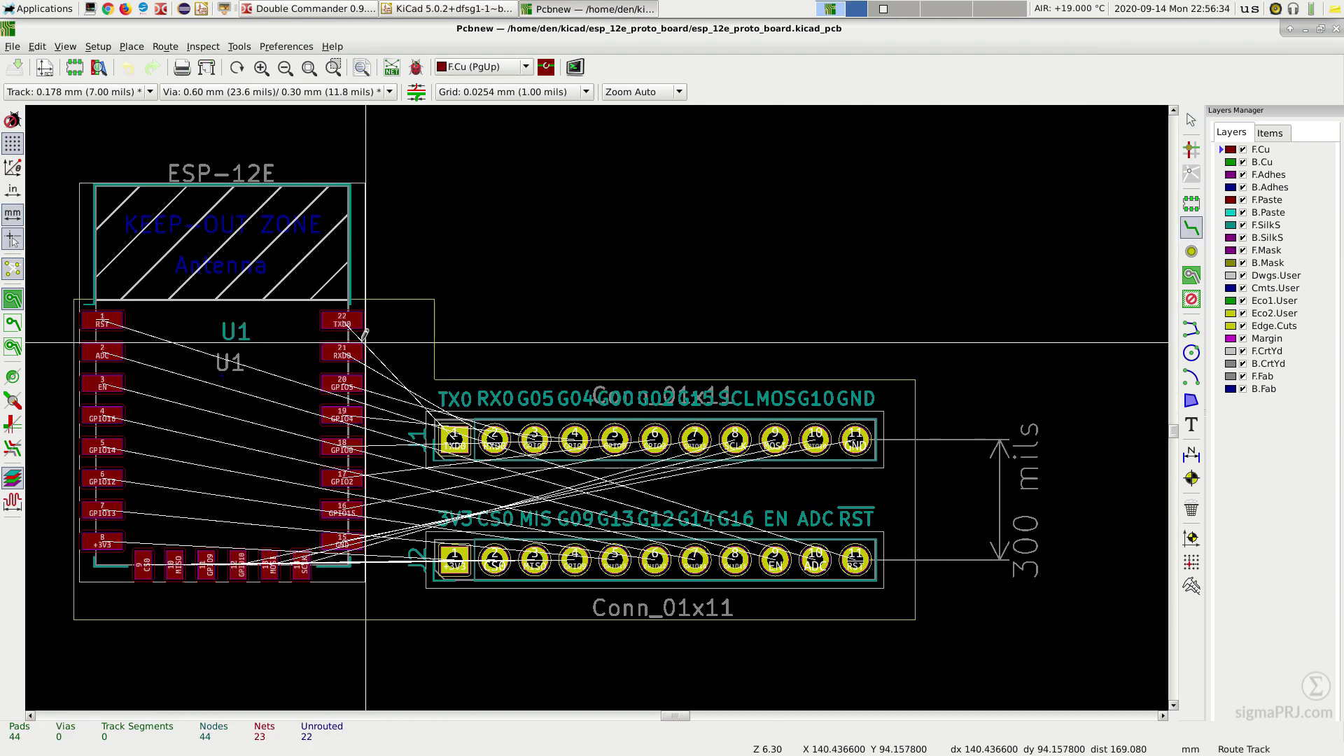
pyautogui.click(349, 316)
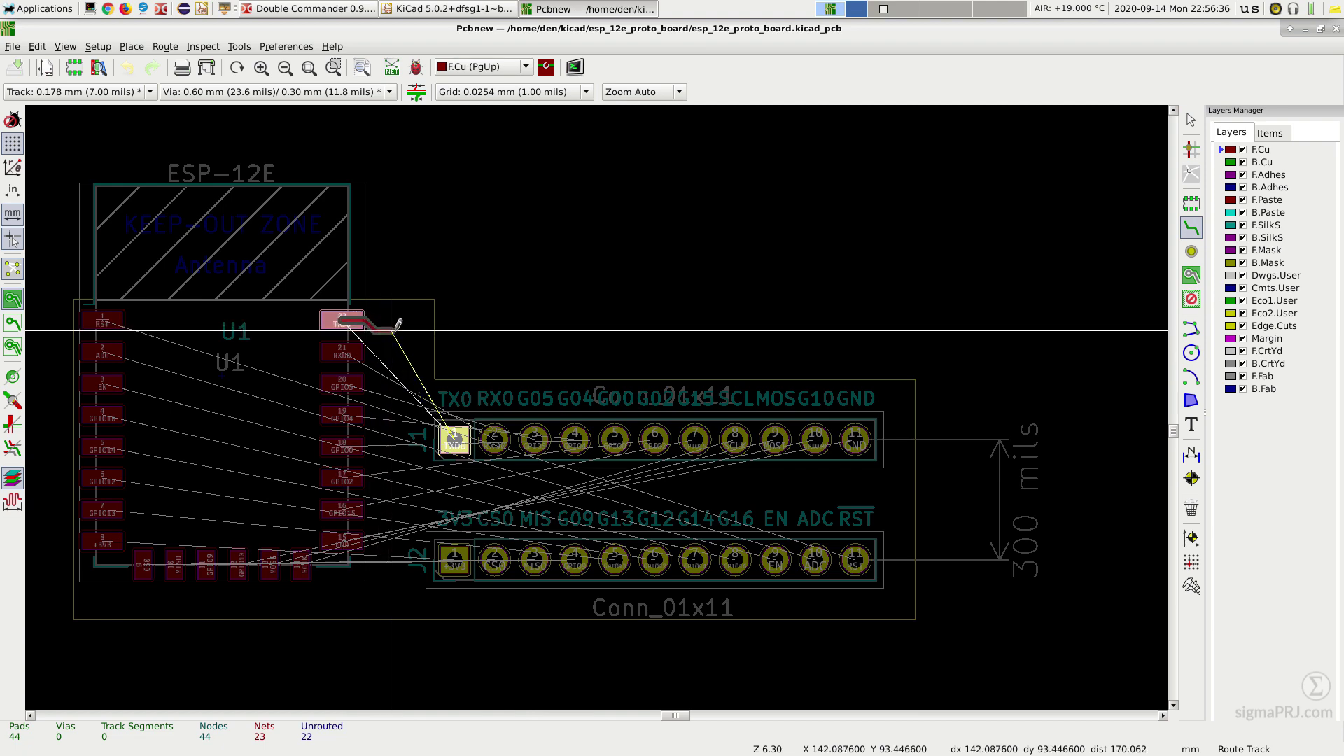
pyautogui.click(454, 439)
pyautogui.click(341, 351)
pyautogui.click(494, 439)
pyautogui.click(341, 383)
pyautogui.click(535, 439)
pyautogui.click(342, 415)
pyautogui.click(575, 439)
pyautogui.click(342, 446)
pyautogui.click(614, 439)
pyautogui.click(342, 478)
pyautogui.click(654, 439)
# Step: Route GPIO15, SCLK, MOSI and GPIO10 from U1 to J1 pins 7–10
pyautogui.click(342, 509)
pyautogui.click(695, 439)
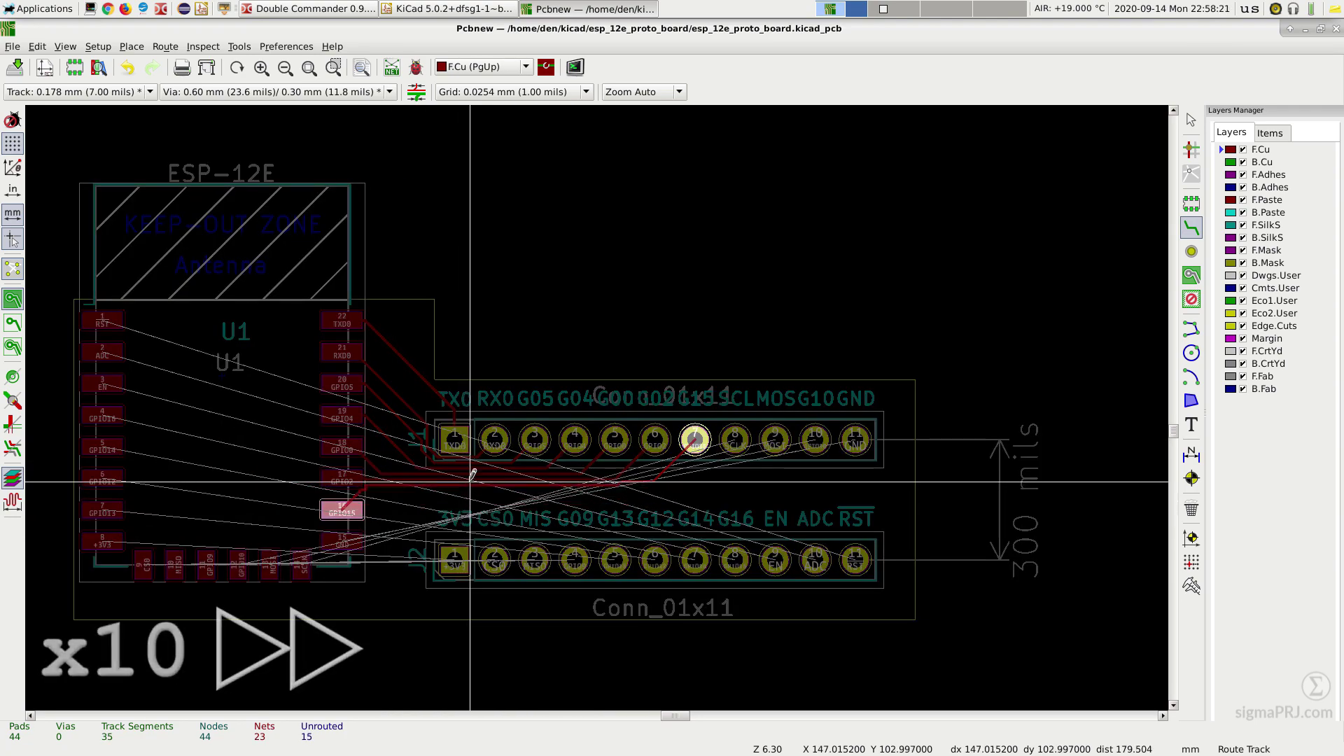
pyautogui.click(302, 566)
pyautogui.click(735, 439)
pyautogui.click(270, 566)
pyautogui.click(775, 439)
pyautogui.click(238, 566)
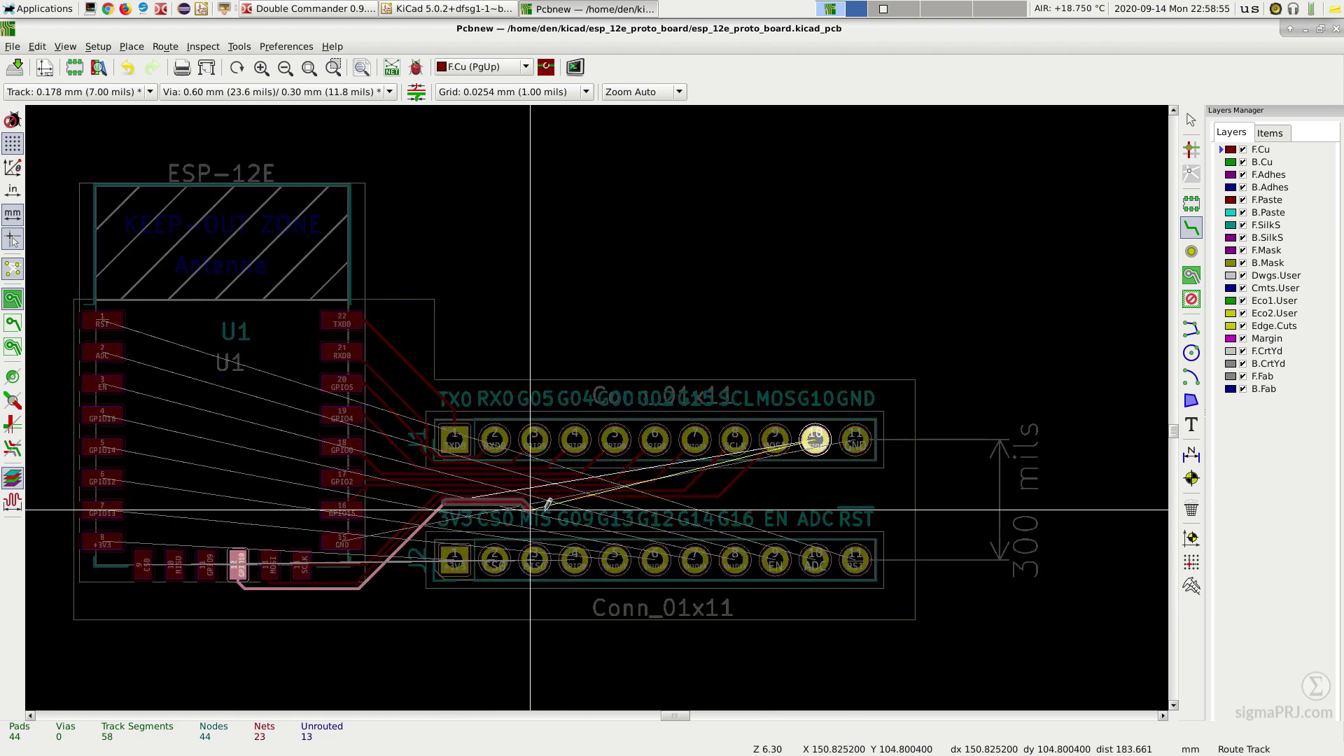
pyautogui.click(816, 439)
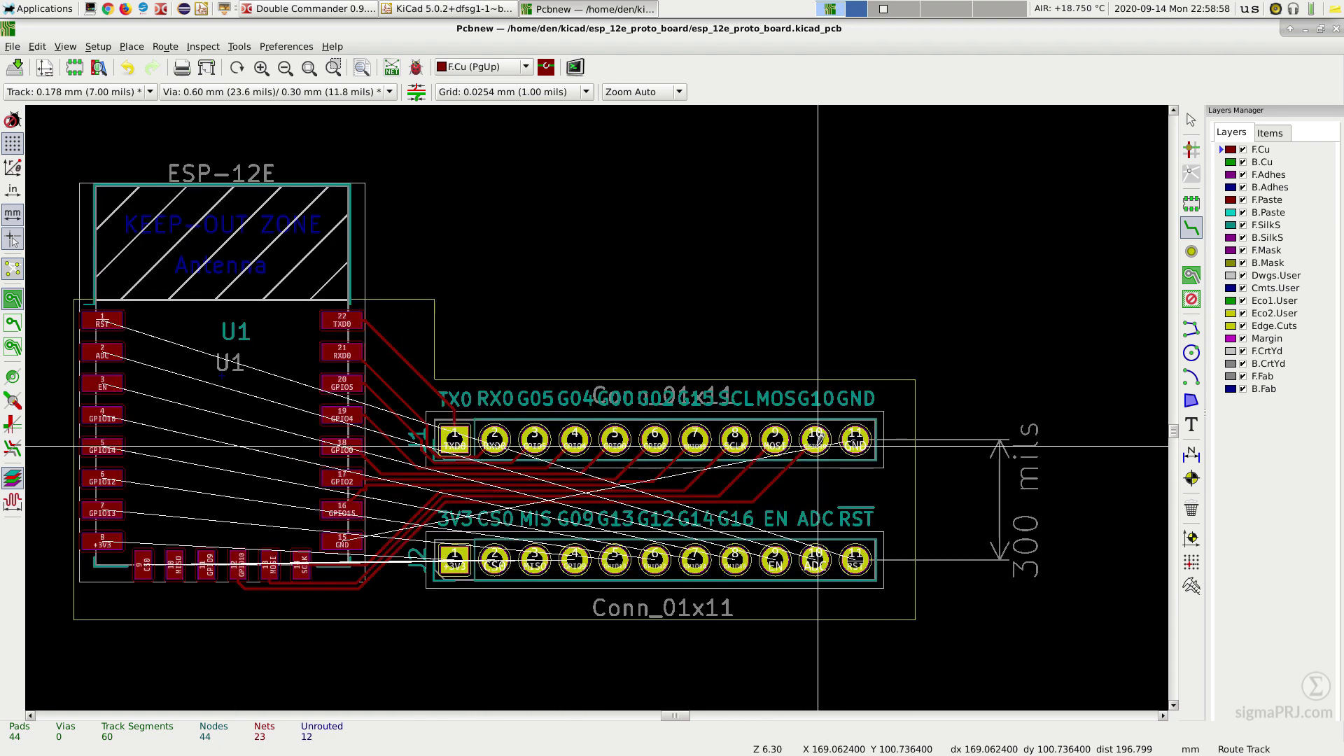
# Step: Route RST, ADC, EN, GPIO16 and GPIO14 to J2 through vias onto back copper
pyautogui.click(110, 317)
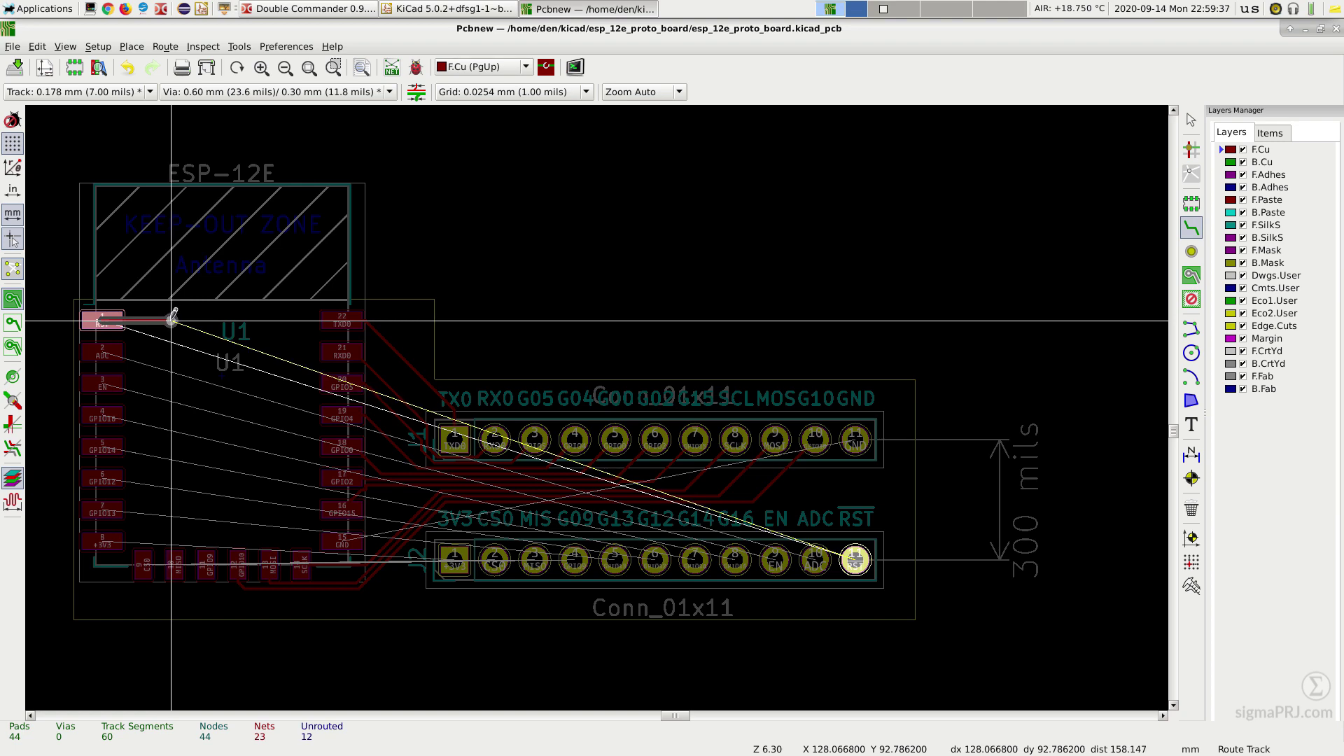
pyautogui.press('v')
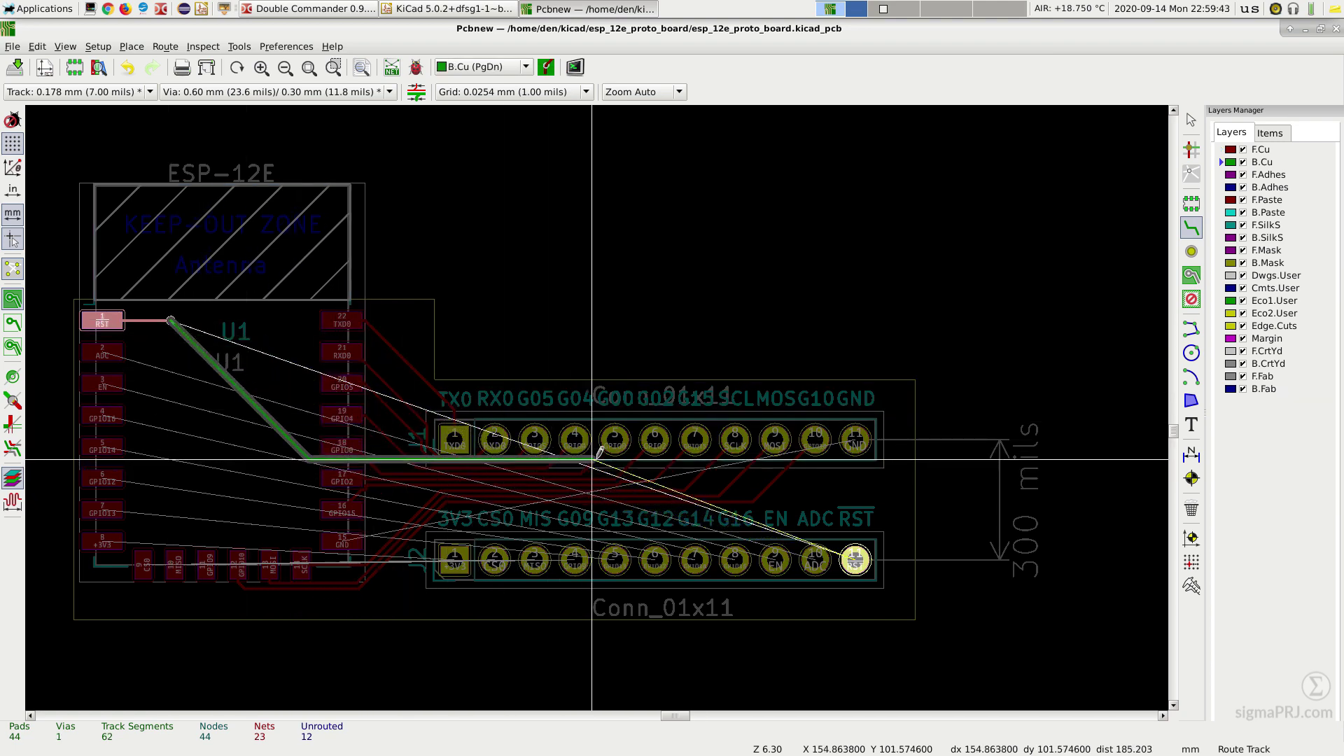
pyautogui.click(855, 560)
pyautogui.click(105, 350)
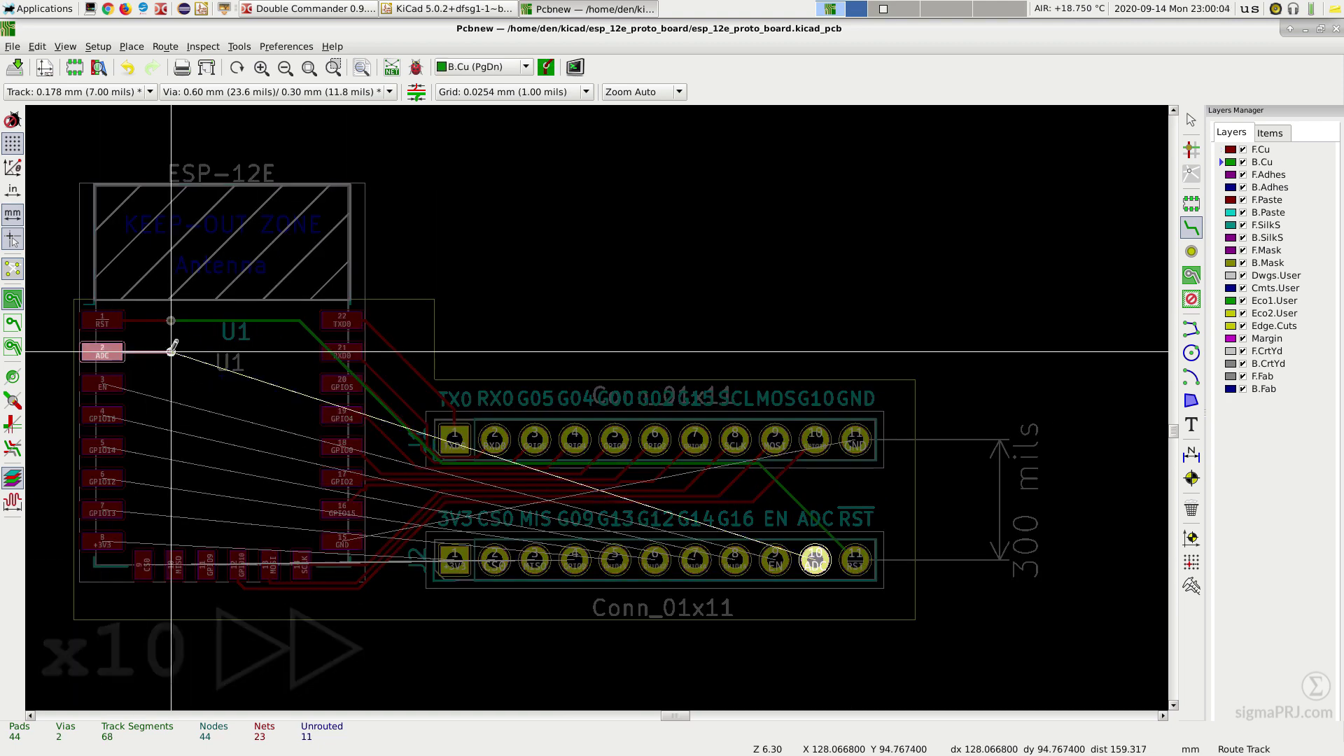
pyautogui.press('v')
pyautogui.click(815, 560)
pyautogui.click(102, 383)
pyautogui.press('v')
pyautogui.click(775, 560)
pyautogui.click(102, 414)
pyautogui.press('v')
pyautogui.click(734, 560)
pyautogui.click(102, 447)
pyautogui.press('v')
pyautogui.click(695, 560)
# Step: Route GPIO12, GPIO13, MISO and GPIO9 to J2 through vias onto back copper
pyautogui.click(102, 481)
pyautogui.press('v')
pyautogui.click(679, 560)
pyautogui.click(102, 513)
pyautogui.press('v')
pyautogui.click(639, 560)
pyautogui.click(200, 566)
pyautogui.press('v')
pyautogui.press('v')
pyautogui.click(560, 560)
pyautogui.click(233, 564)
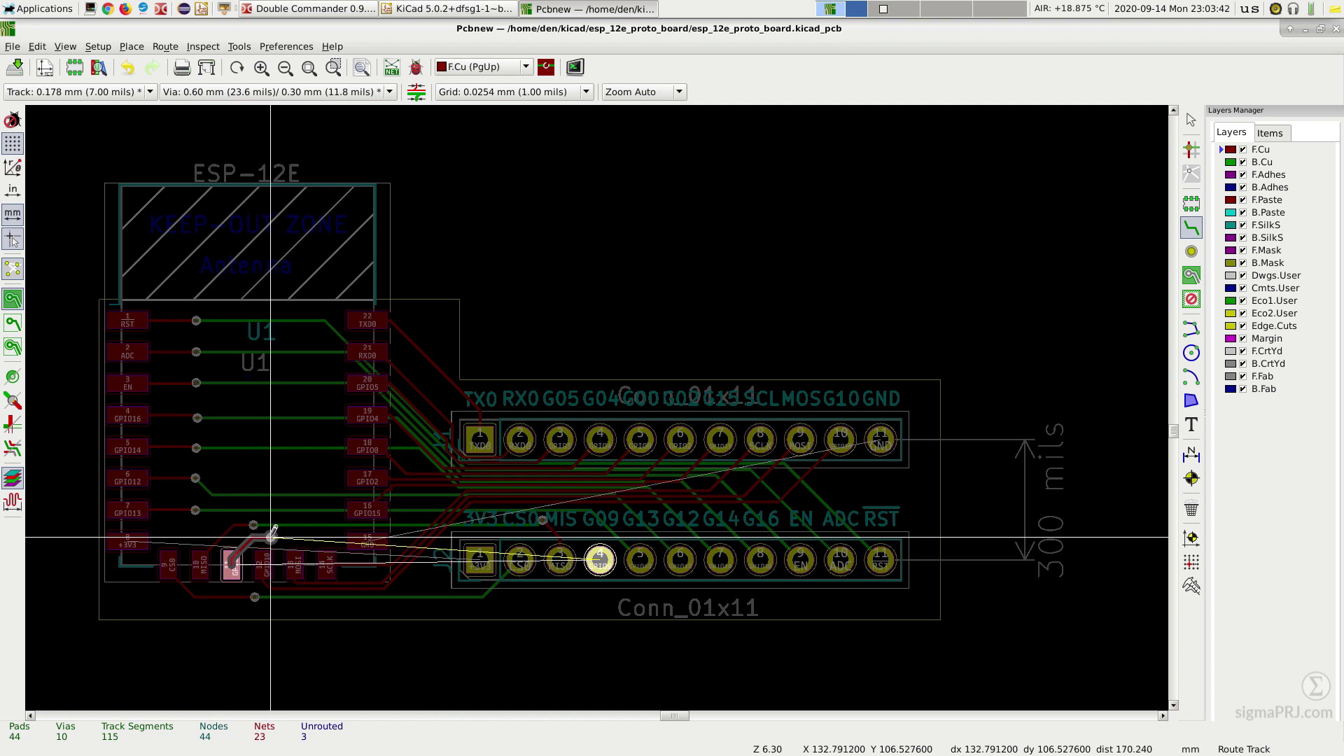
pyautogui.press('v')
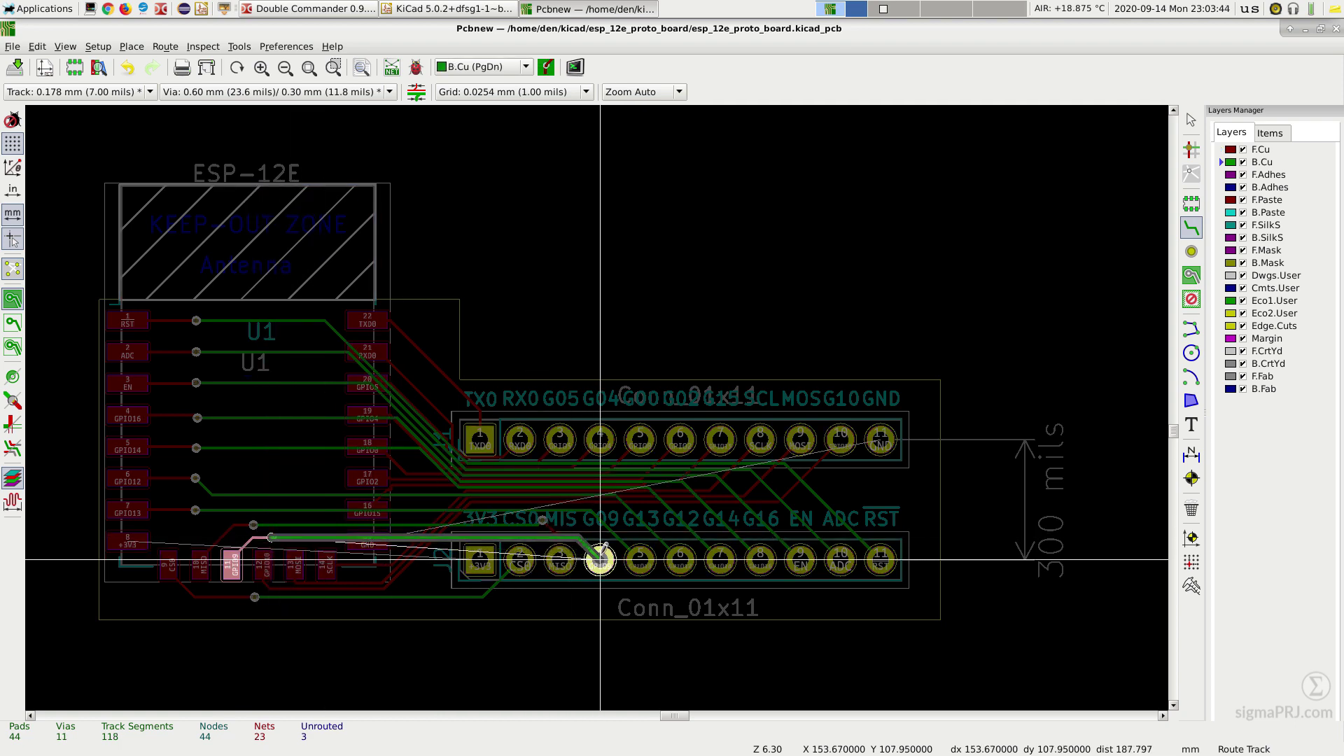
pyautogui.click(601, 555)
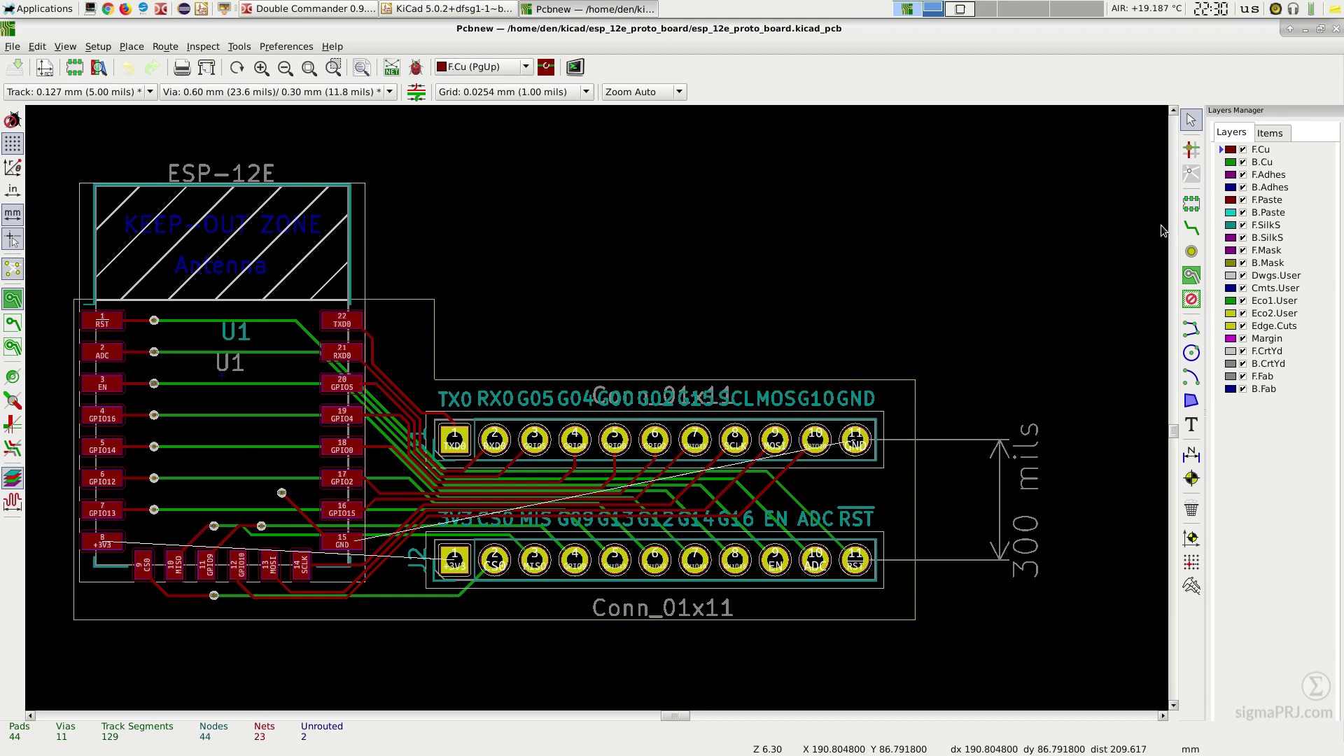
# Step: Switch to the 0.2540 mm grid and start a filled zone at the board's top-left
pyautogui.click(562, 103)
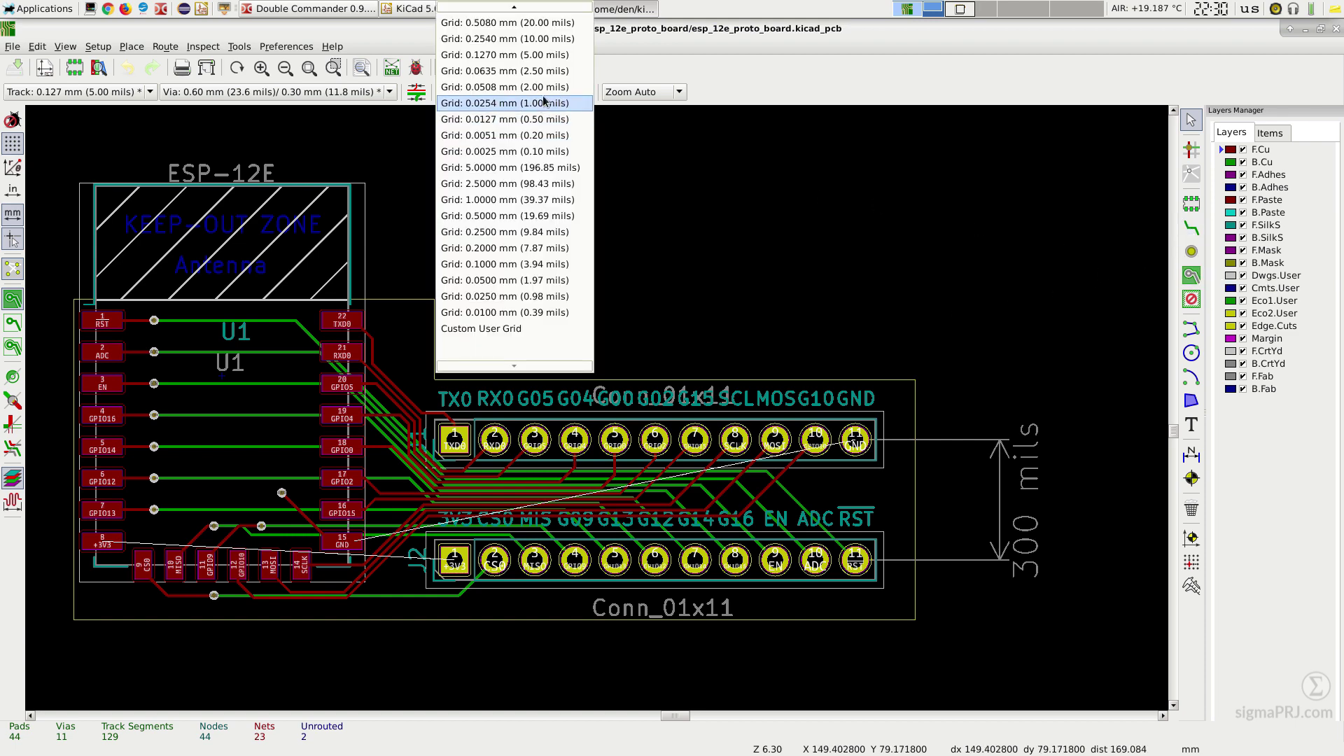
pyautogui.click(561, 59)
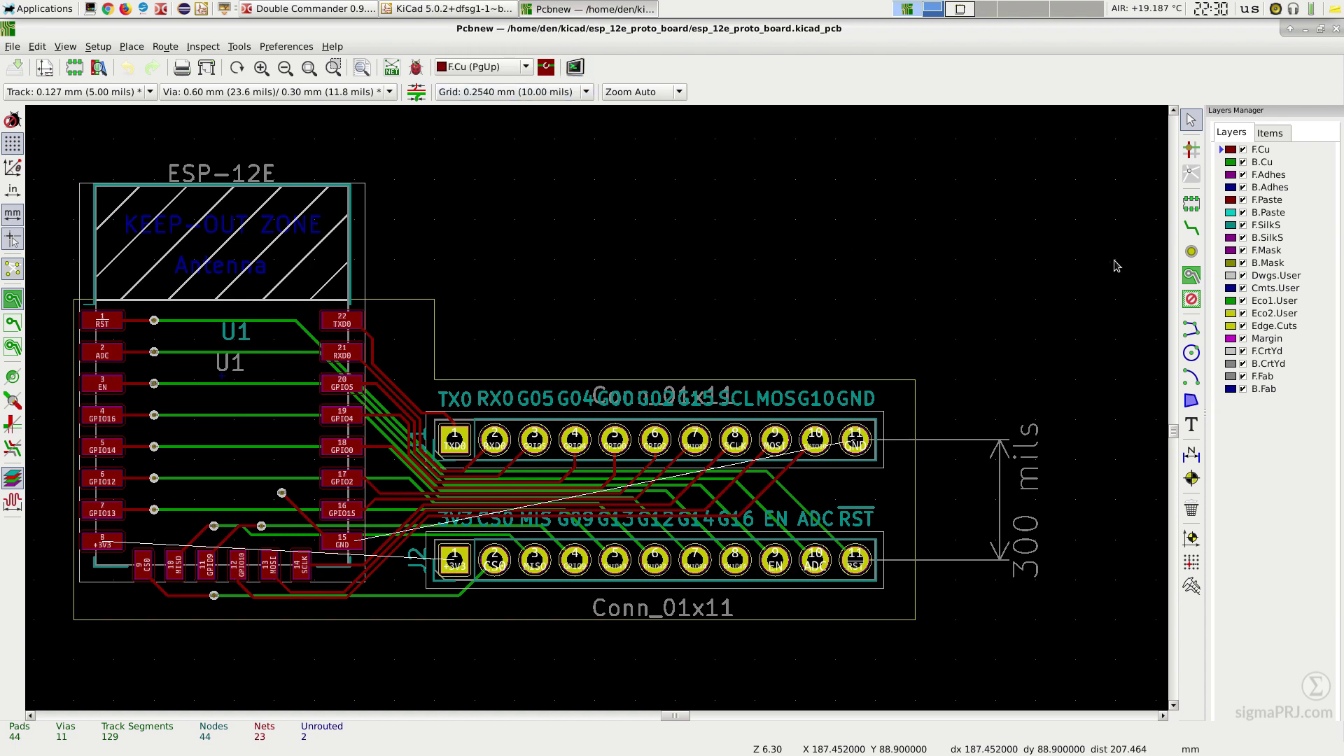
pyautogui.click(1190, 277)
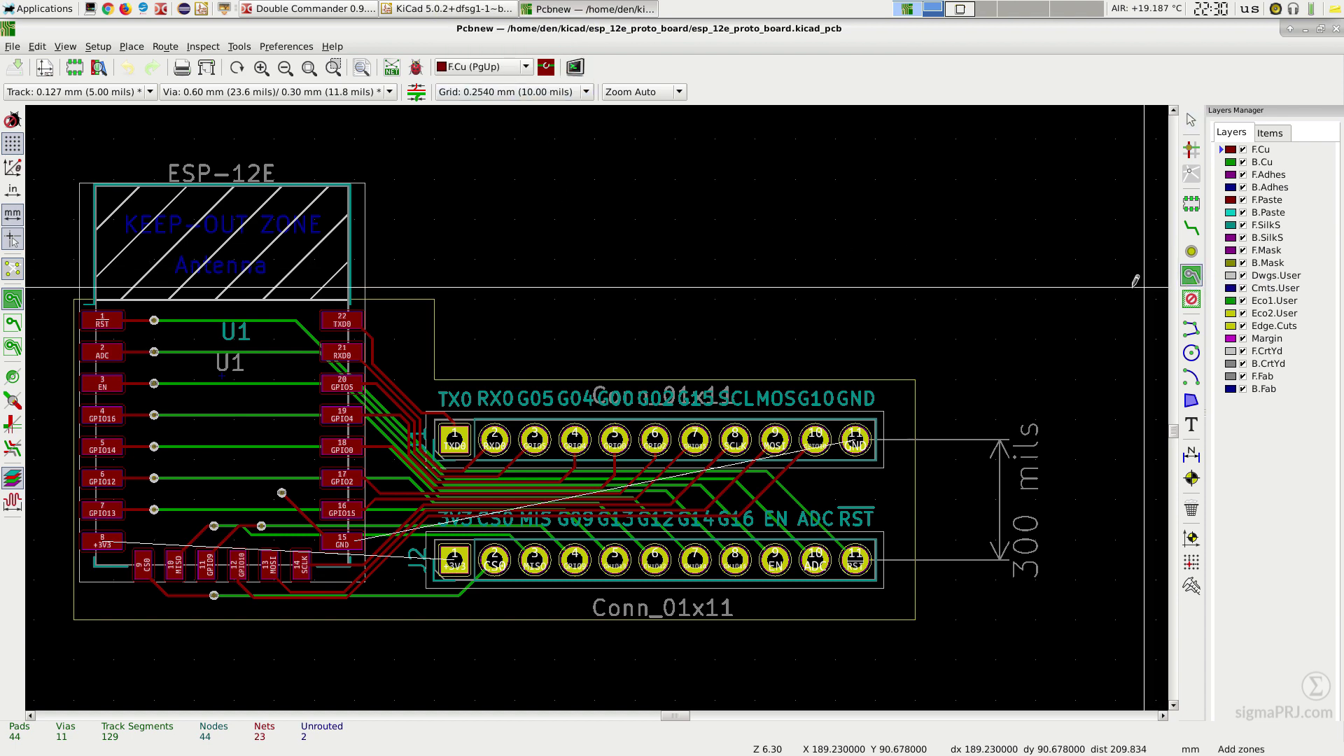
pyautogui.click(63, 159)
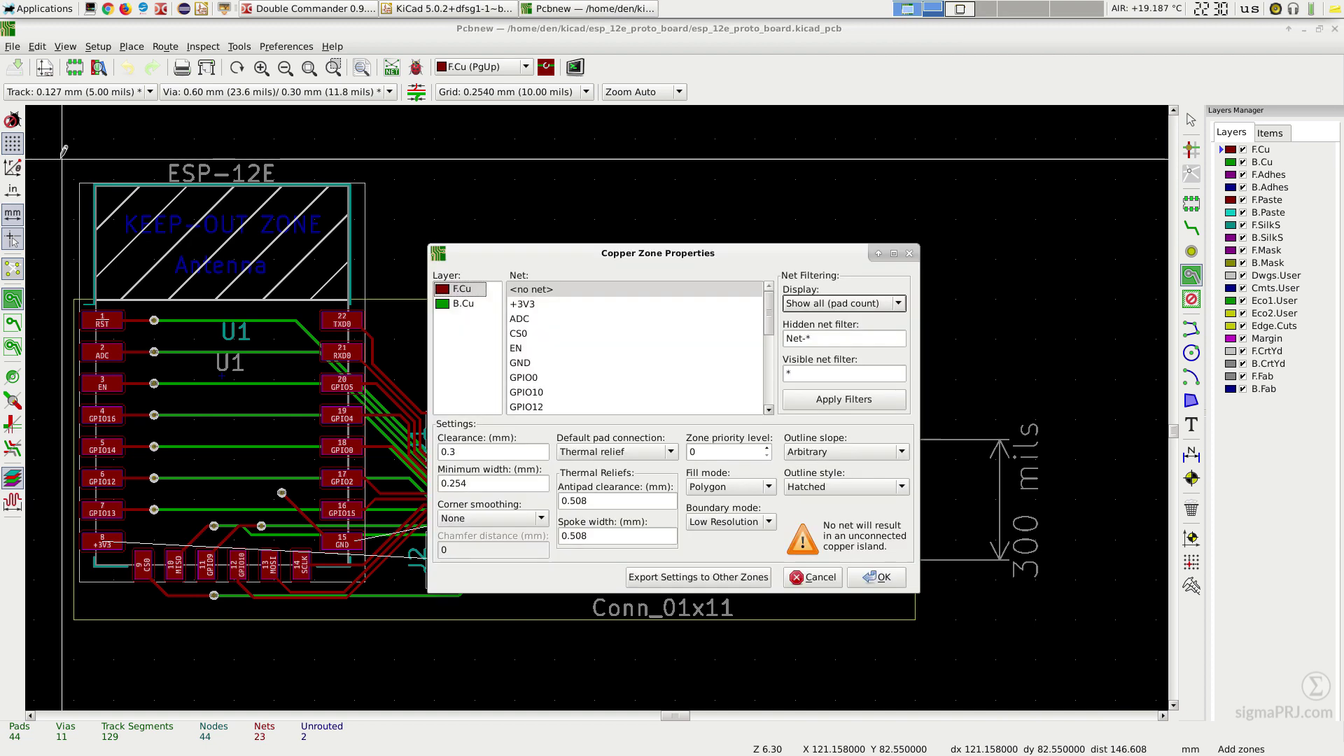
# Step: Assign the F.Cu zone to +3V3 with 0.2 mm minimum width and 0.3 mm antipad
pyautogui.click(530, 305)
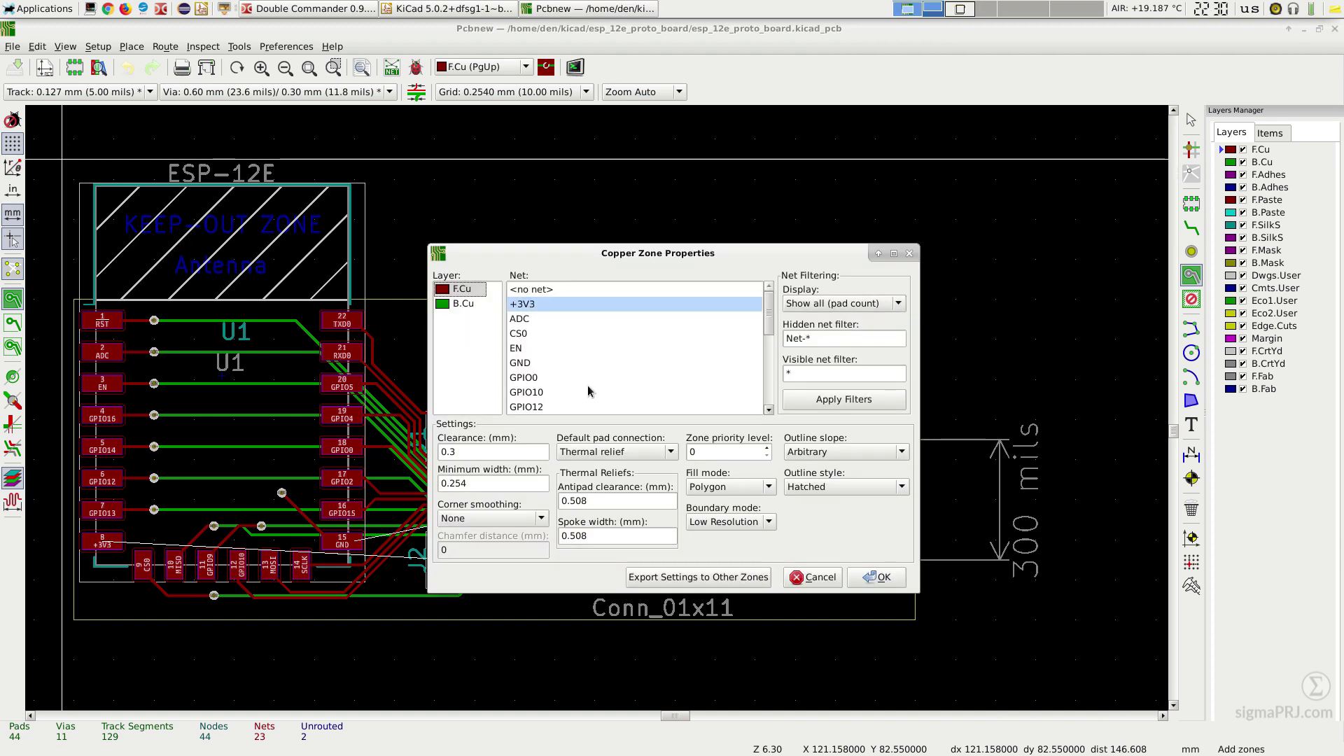
pyautogui.click(490, 483)
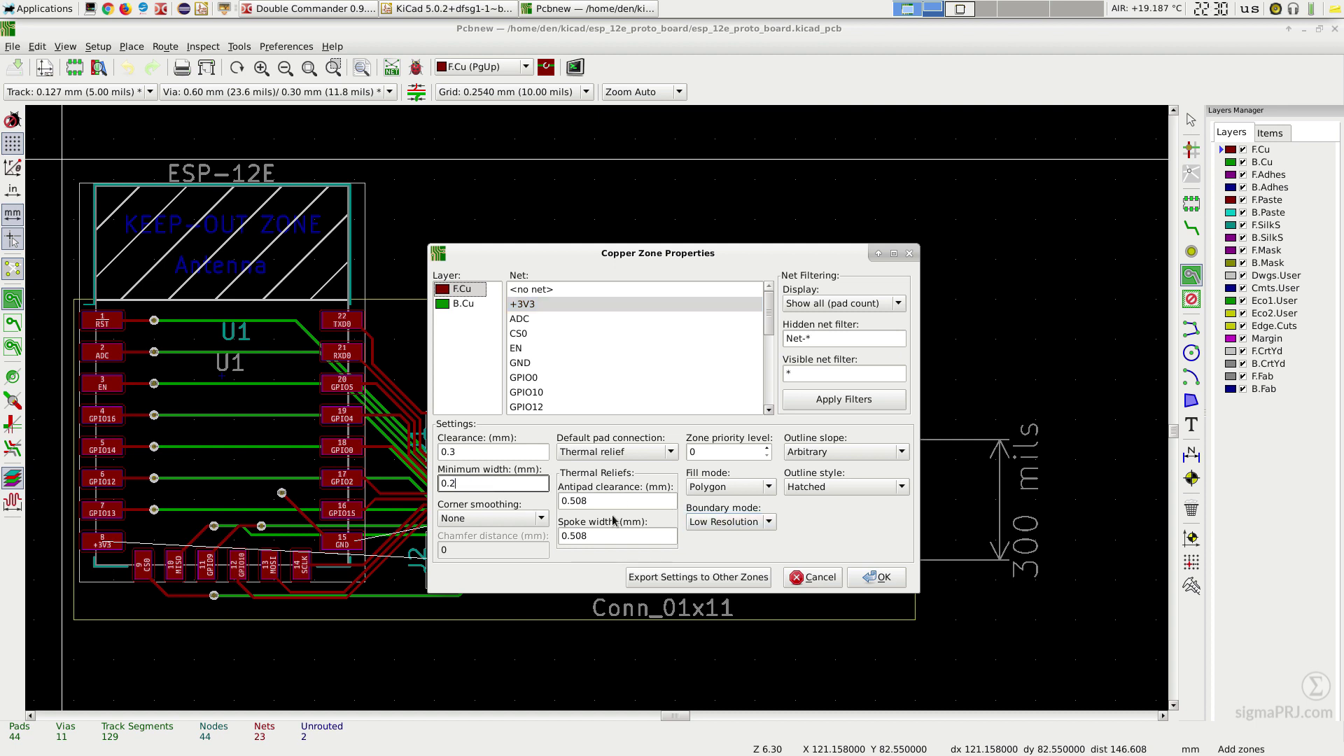
pyautogui.press('Tab')
pyautogui.write('0.3')
pyautogui.press('Tab')
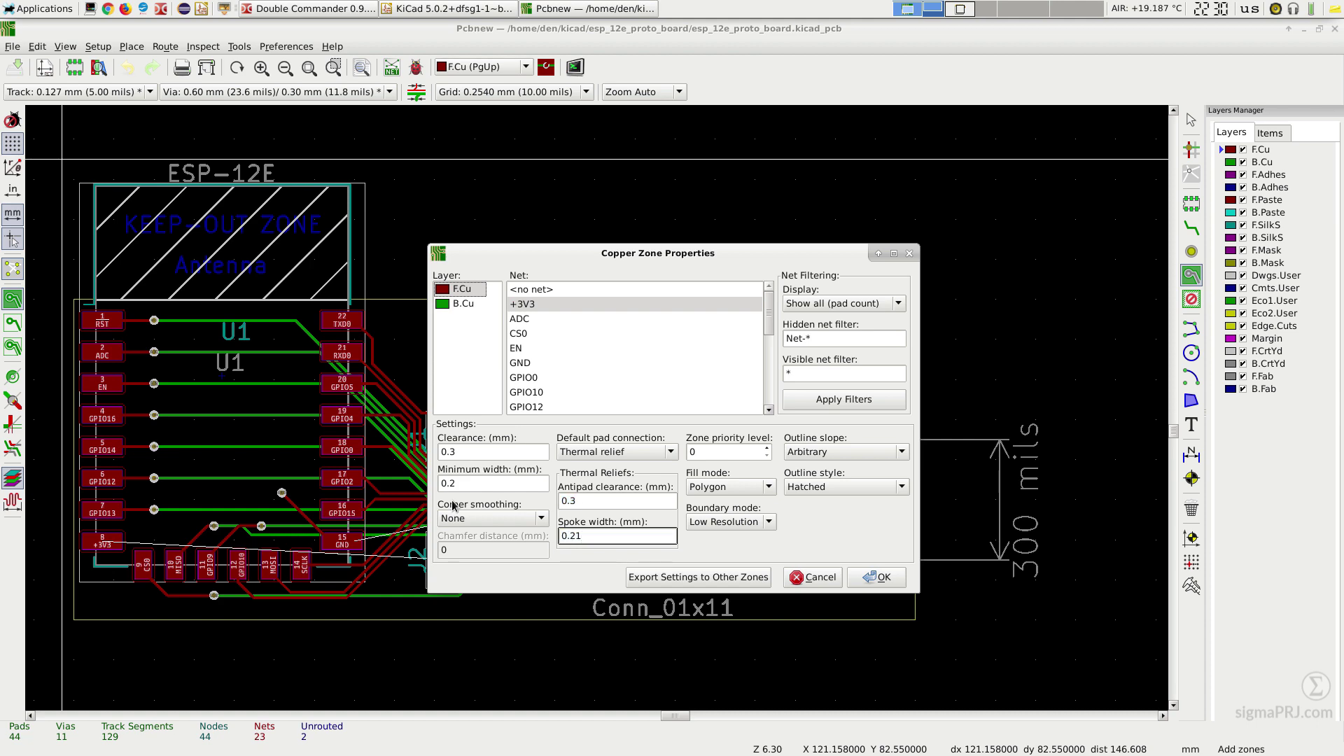
# Step: Set 0.21 mm spoke width, confirm, and place the zone's bottom-left and bottom-right corners
pyautogui.write('0.21')
pyautogui.click(877, 577)
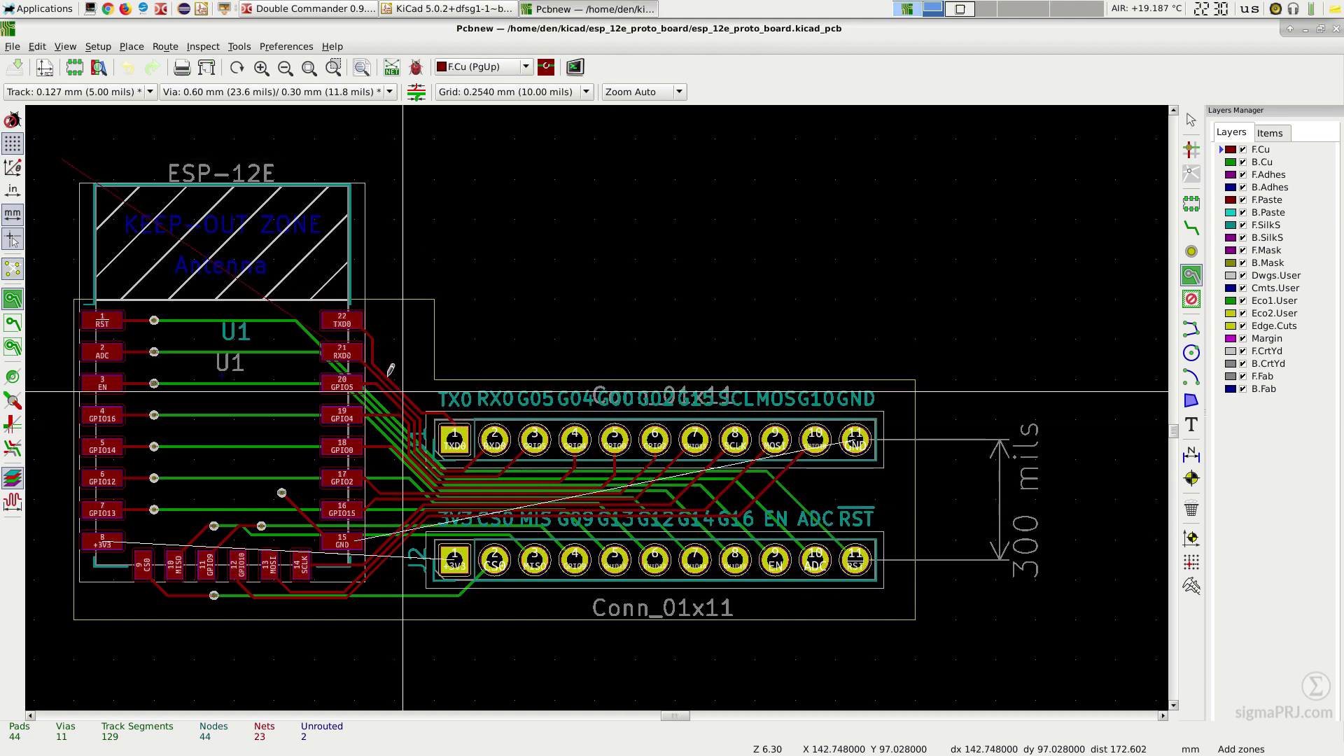
pyautogui.keyDown('ctrl'); pyautogui.hscroll(-2, 158, 299); pyautogui.keyUp('ctrl')
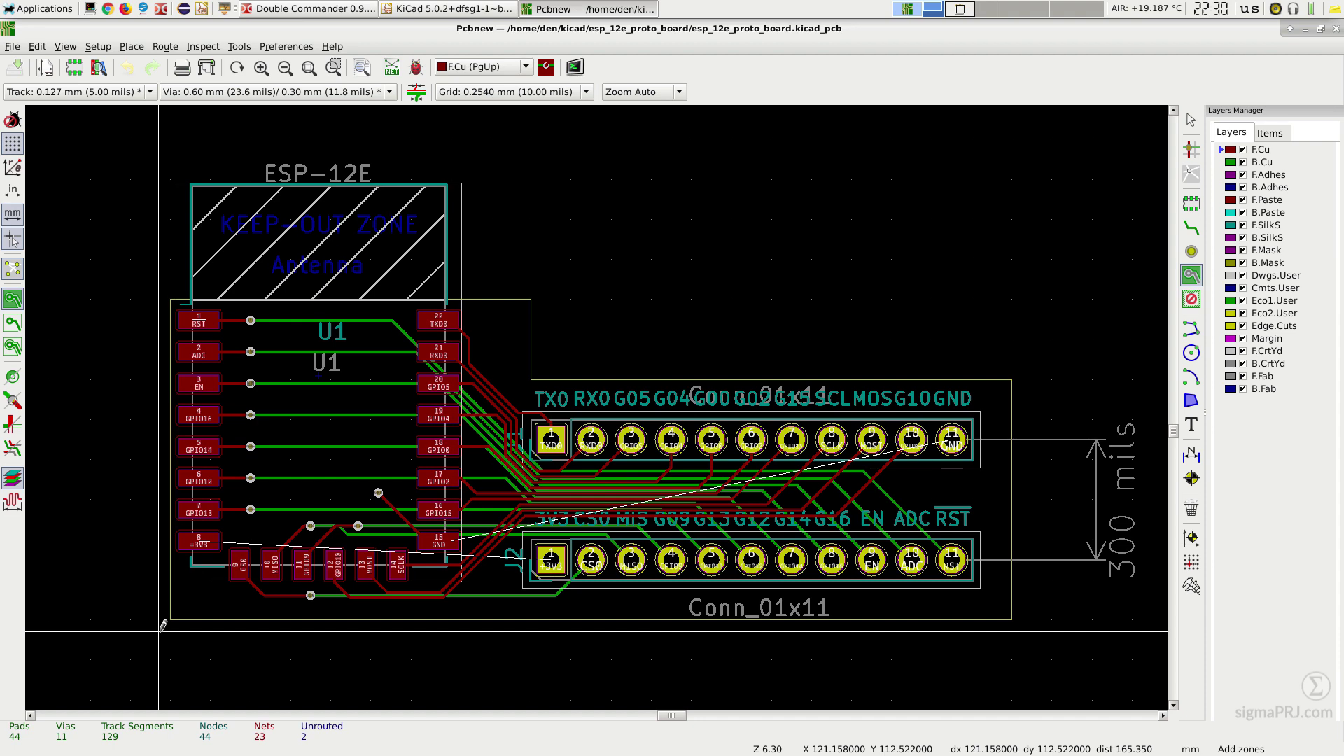
pyautogui.click(159, 630)
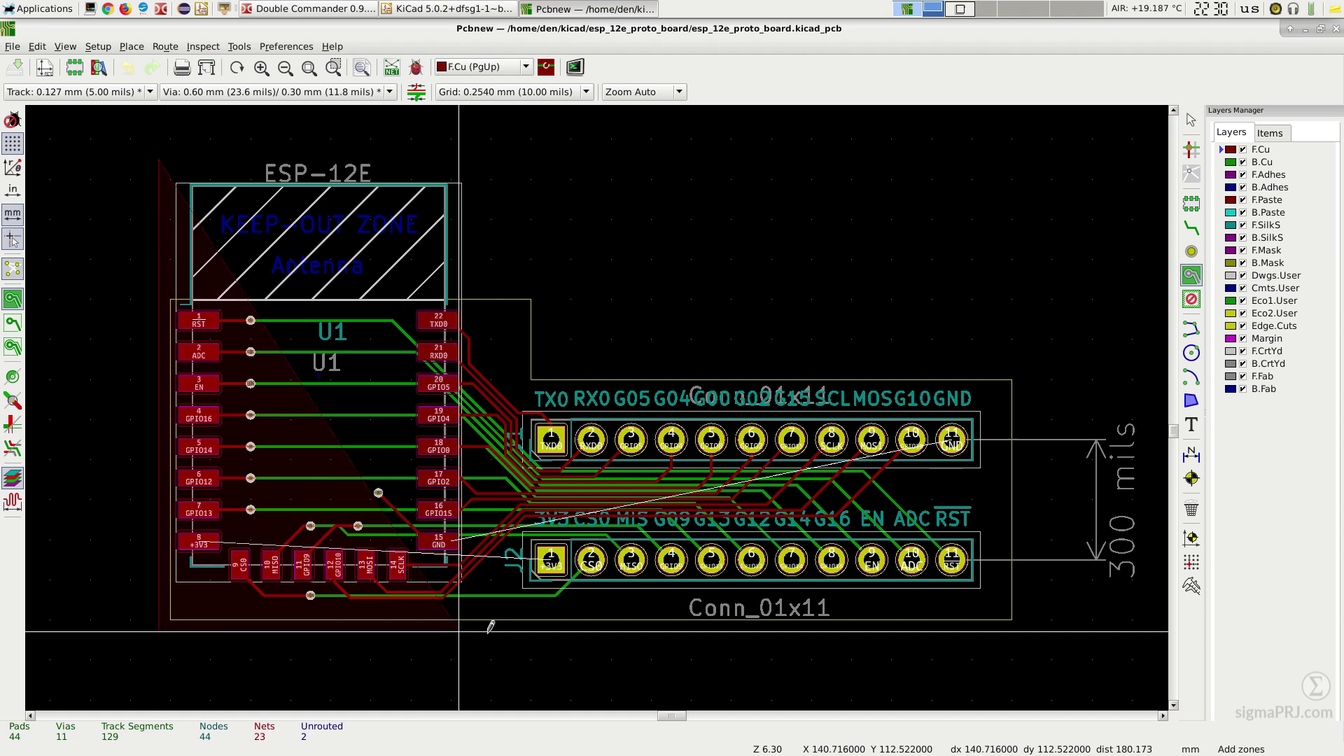
pyautogui.click(1024, 631)
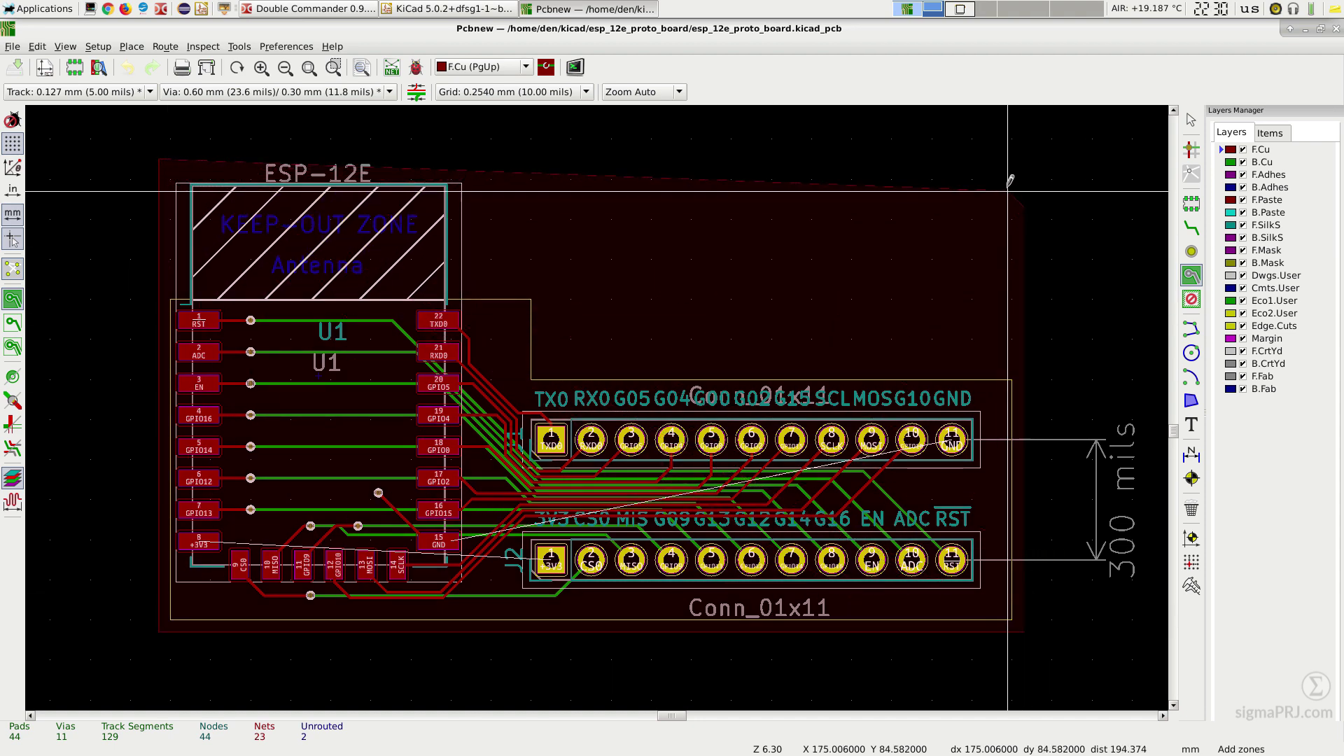
# Step: Close the zone outline so the +3V3 copper fills around the whole board
pyautogui.scroll(1, 1006, 155)
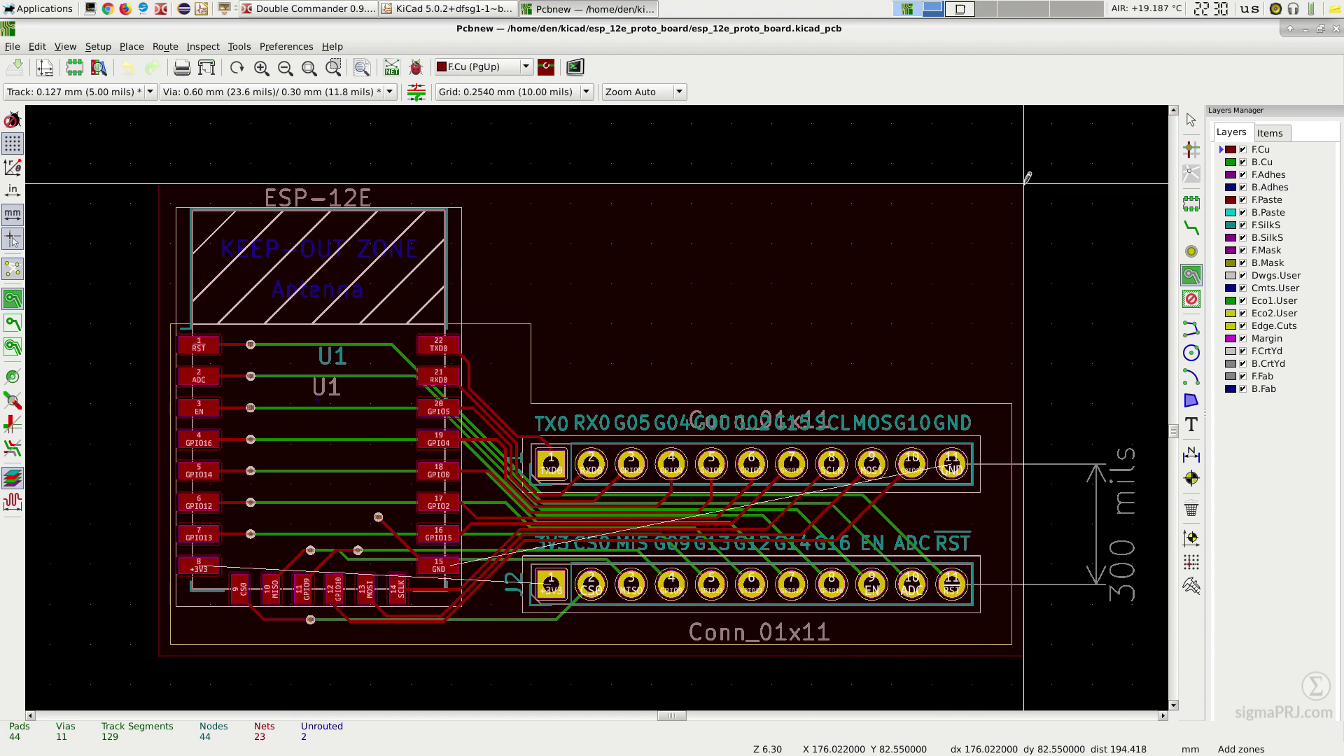
pyautogui.scroll(3, 693, 168)
pyautogui.rightClick(664, 239)
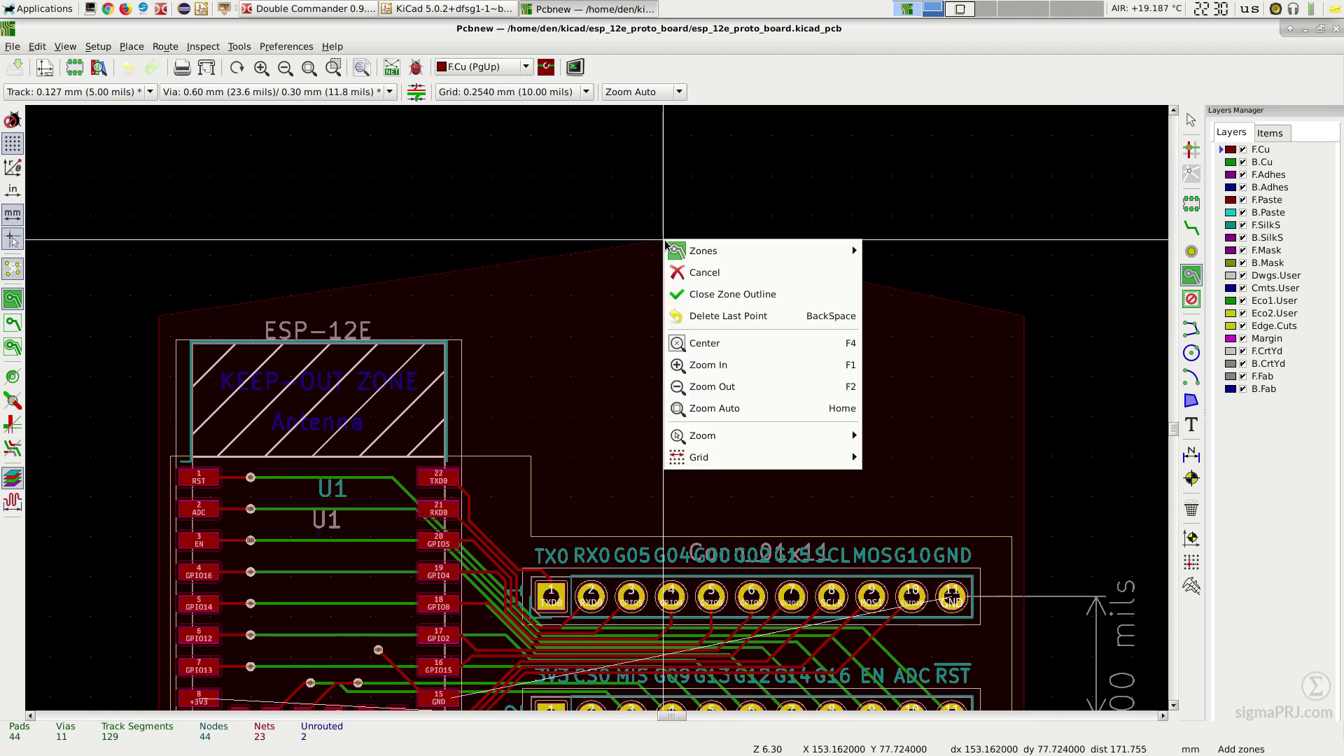
pyautogui.click(707, 295)
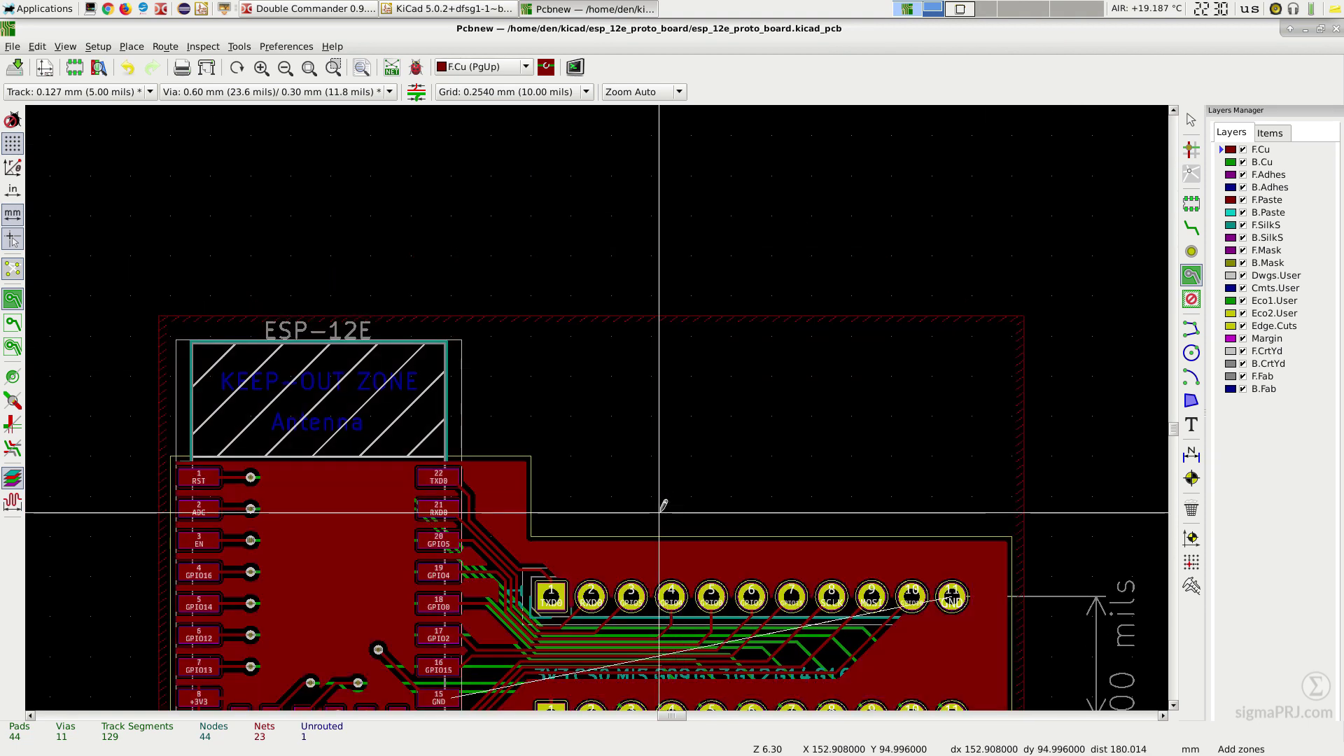
pyautogui.scroll(-1, 654, 441)
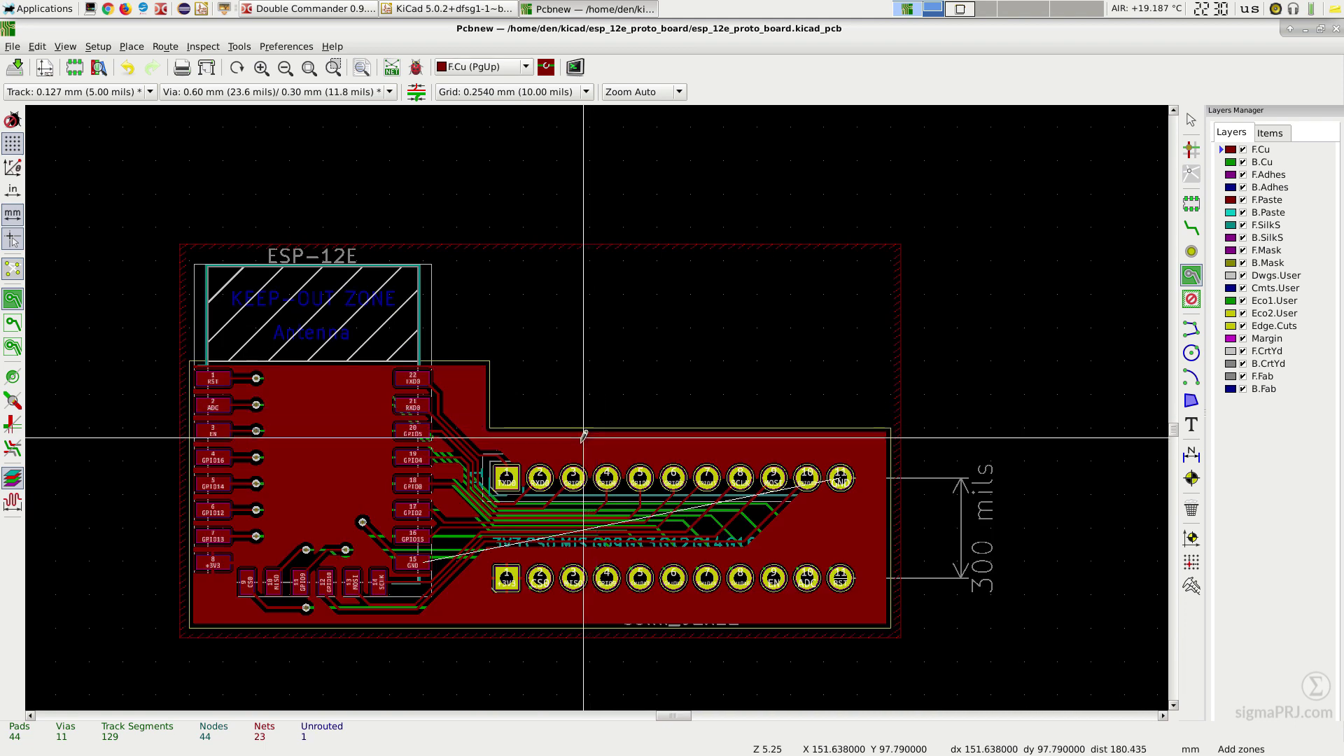
pyautogui.click(173, 234)
# Step: Draw the second board-wide copper zone around all four board corners
pyautogui.press('Return')
pyautogui.click(908, 234)
pyautogui.click(908, 648)
pyautogui.click(173, 648)
pyautogui.click(172, 234)
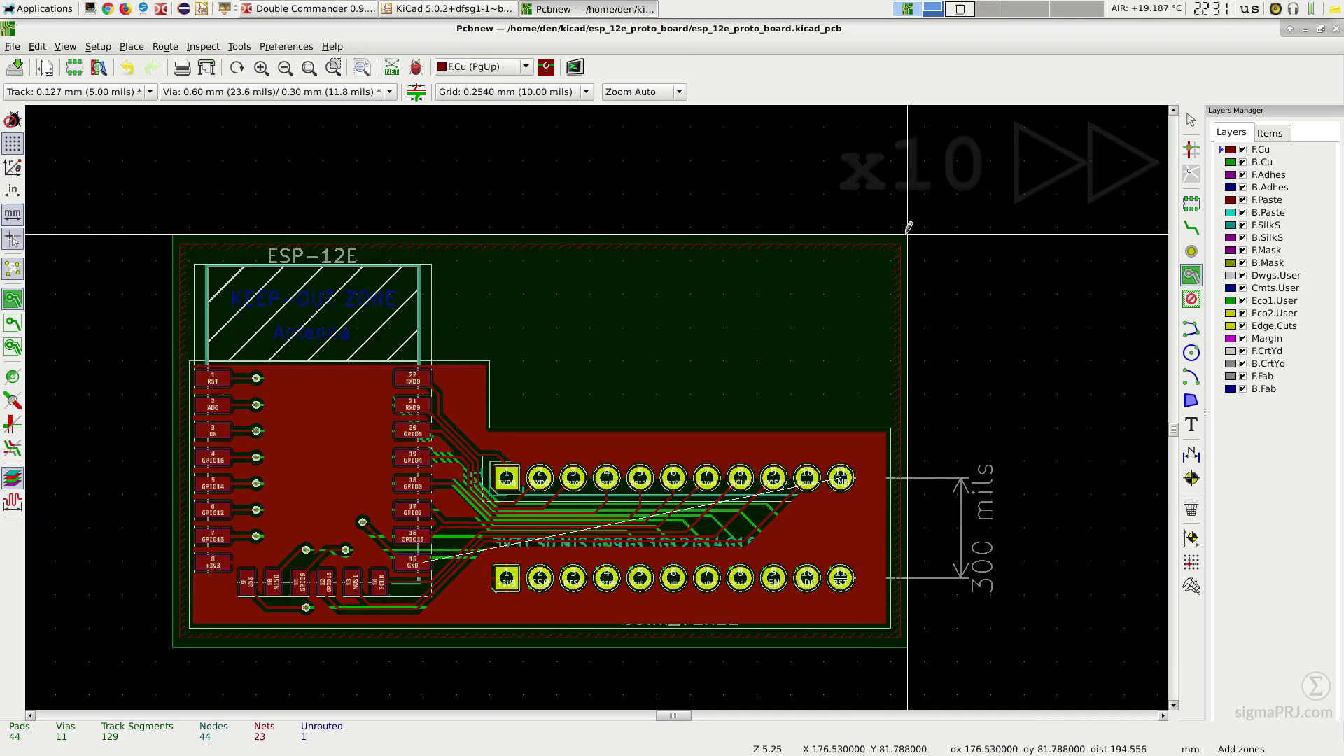
# Step: Save the board and run DRC, confirming 0 markers and 0 unconnected items
pyautogui.click(18, 71)
pyautogui.click(416, 66)
pyautogui.click(887, 300)
pyautogui.click(523, 493)
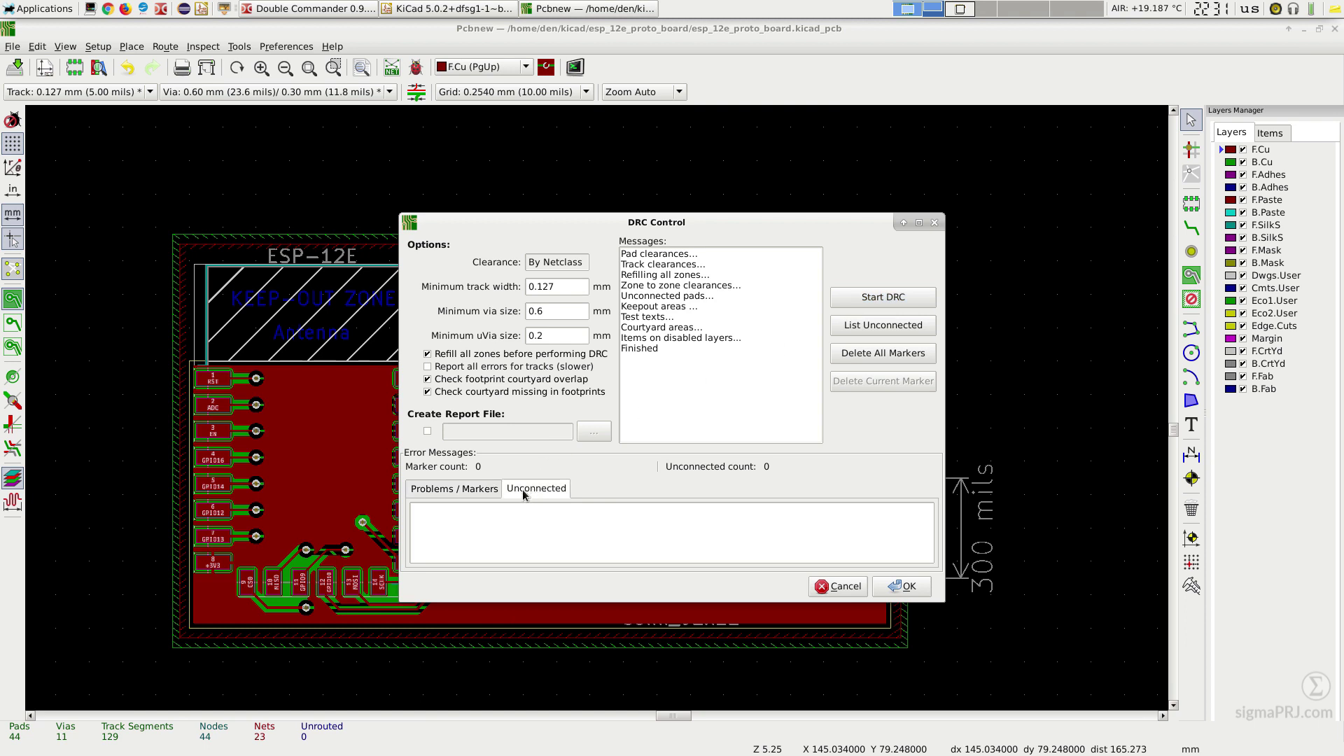
pyautogui.click(473, 492)
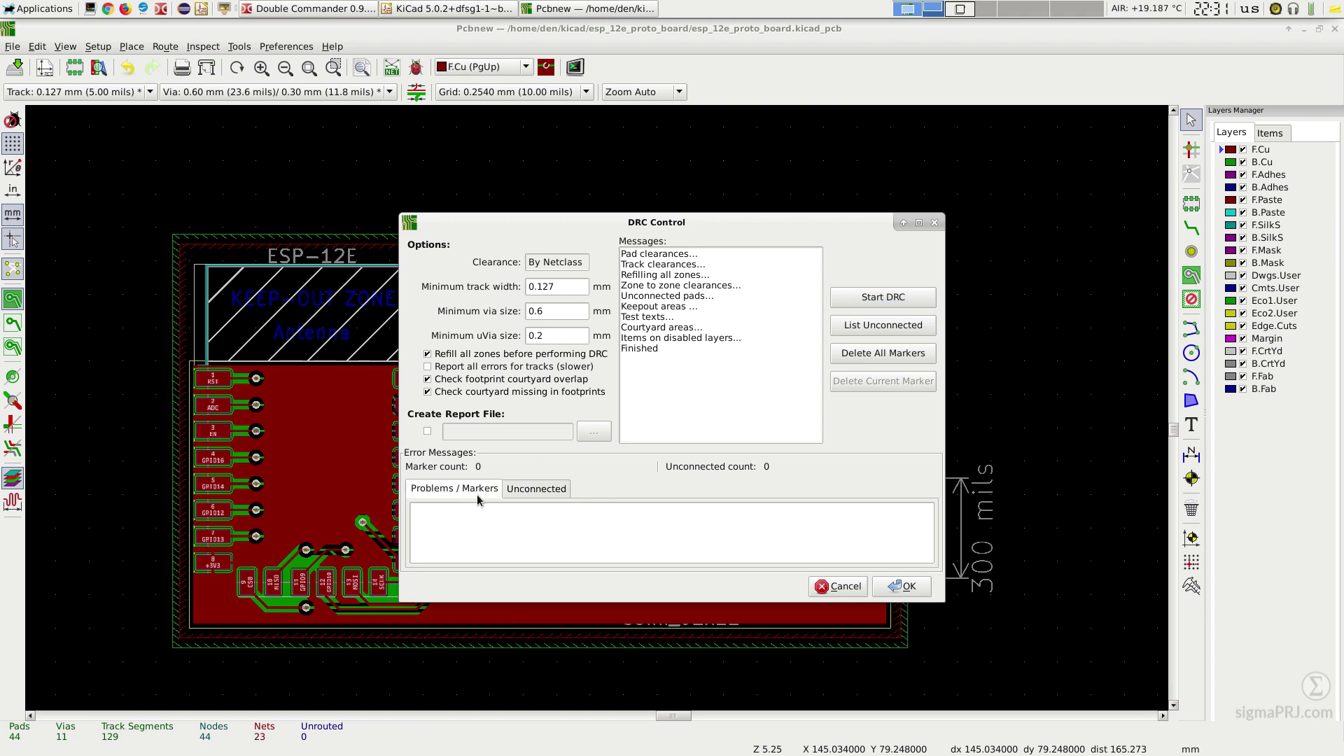
pyautogui.click(902, 587)
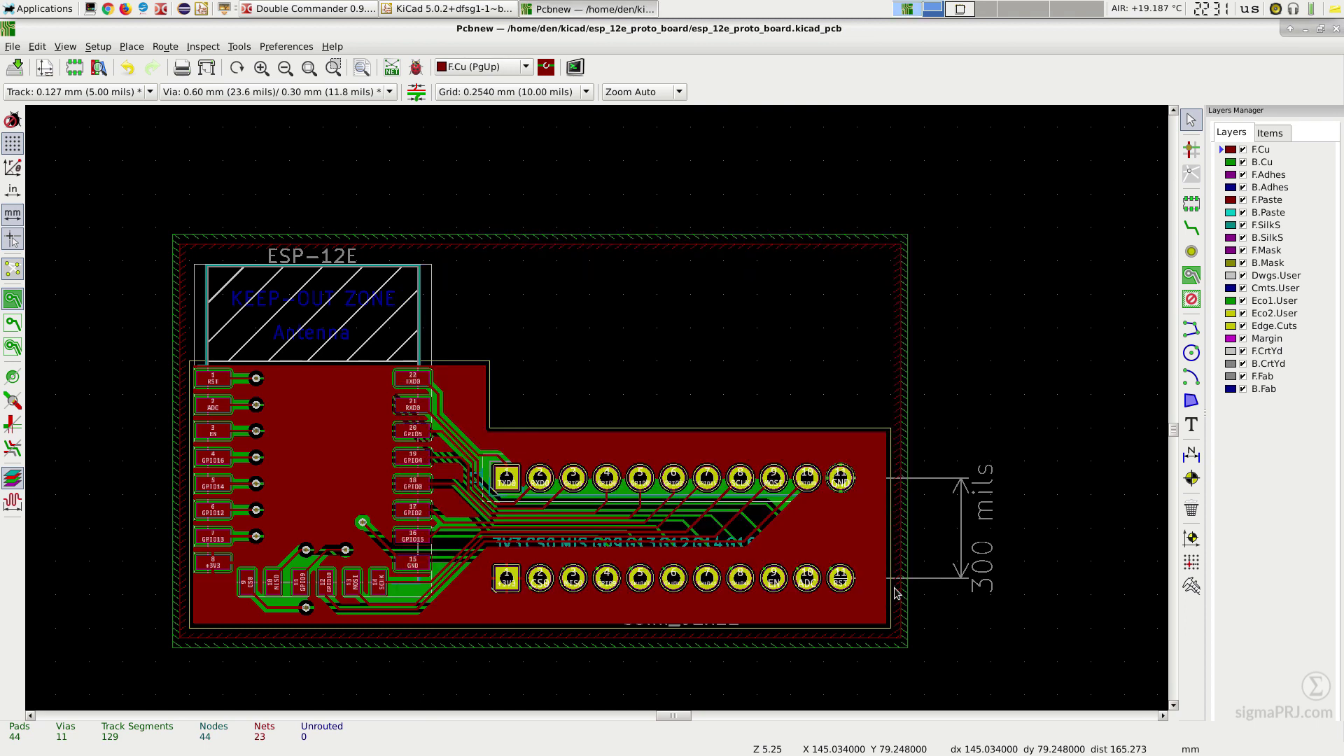
# Step: Preview the board in the 3D Viewer, tilted into a perspective view
pyautogui.click(69, 50)
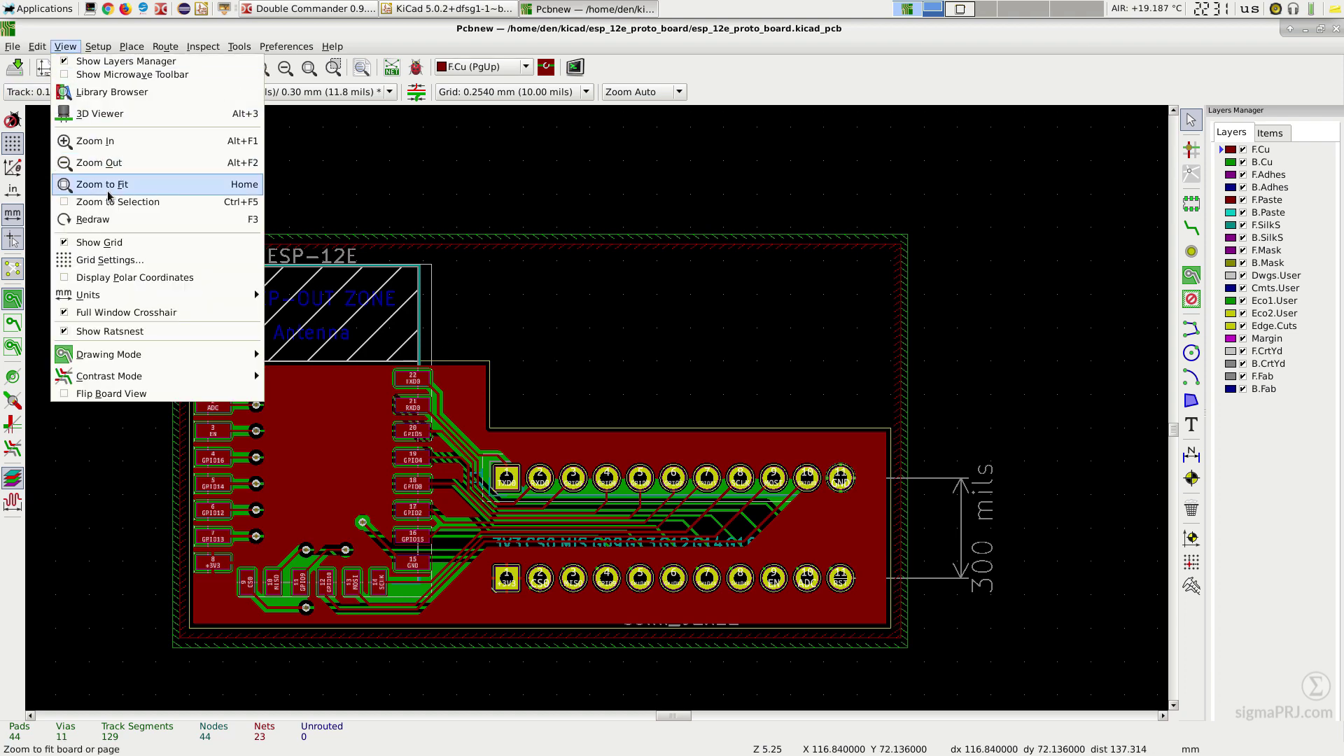
pyautogui.click(98, 110)
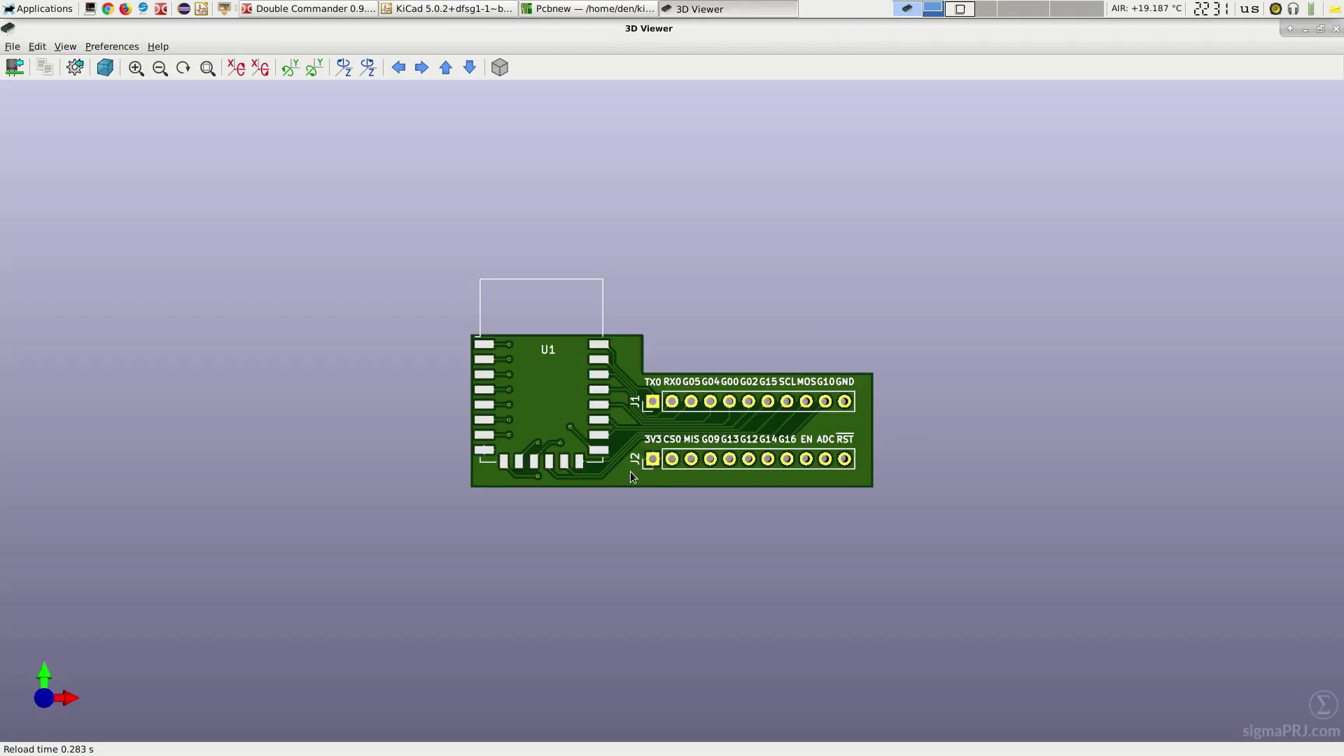
pyautogui.moveTo(645, 474); pyautogui.dragTo(814, 412)
pyautogui.scroll(4, 723, 462)
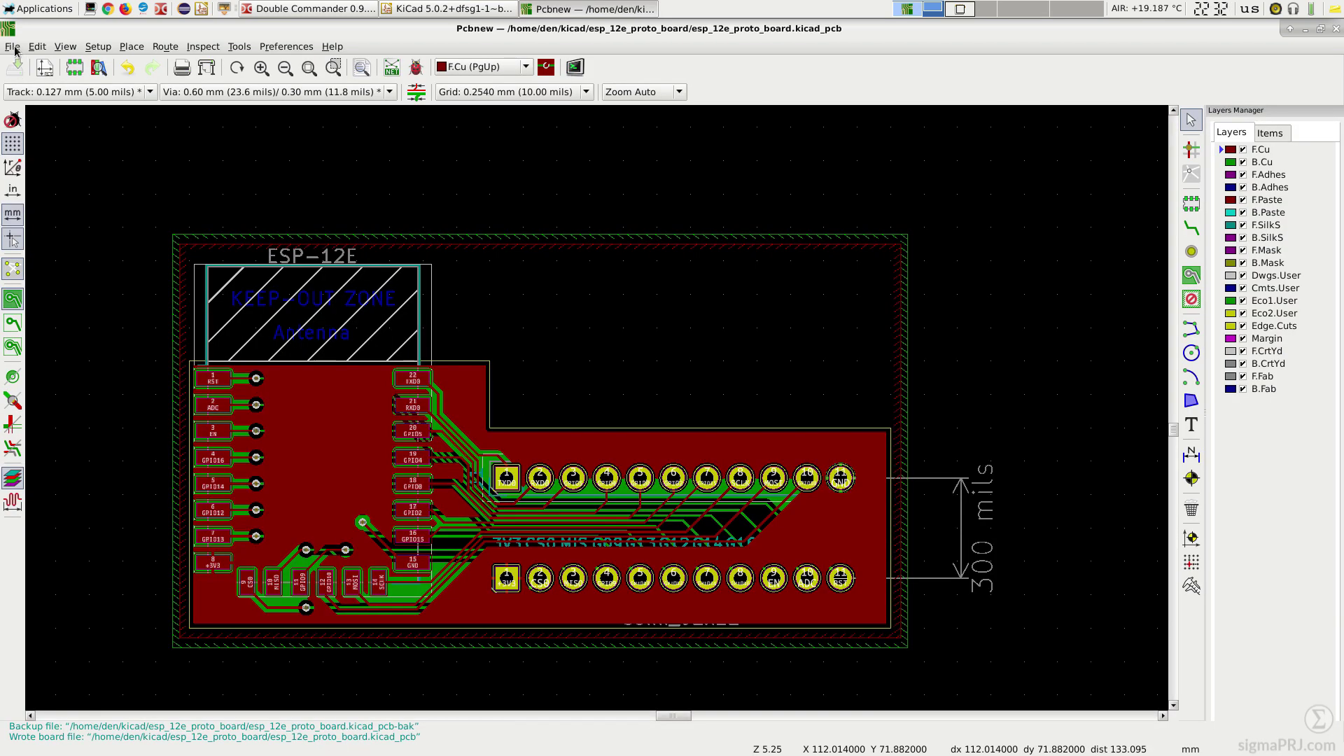
# Step: Plot the Gerber layers to 'gerbers' with one combined PTH/NPTH drill file there
pyautogui.click(12, 46)
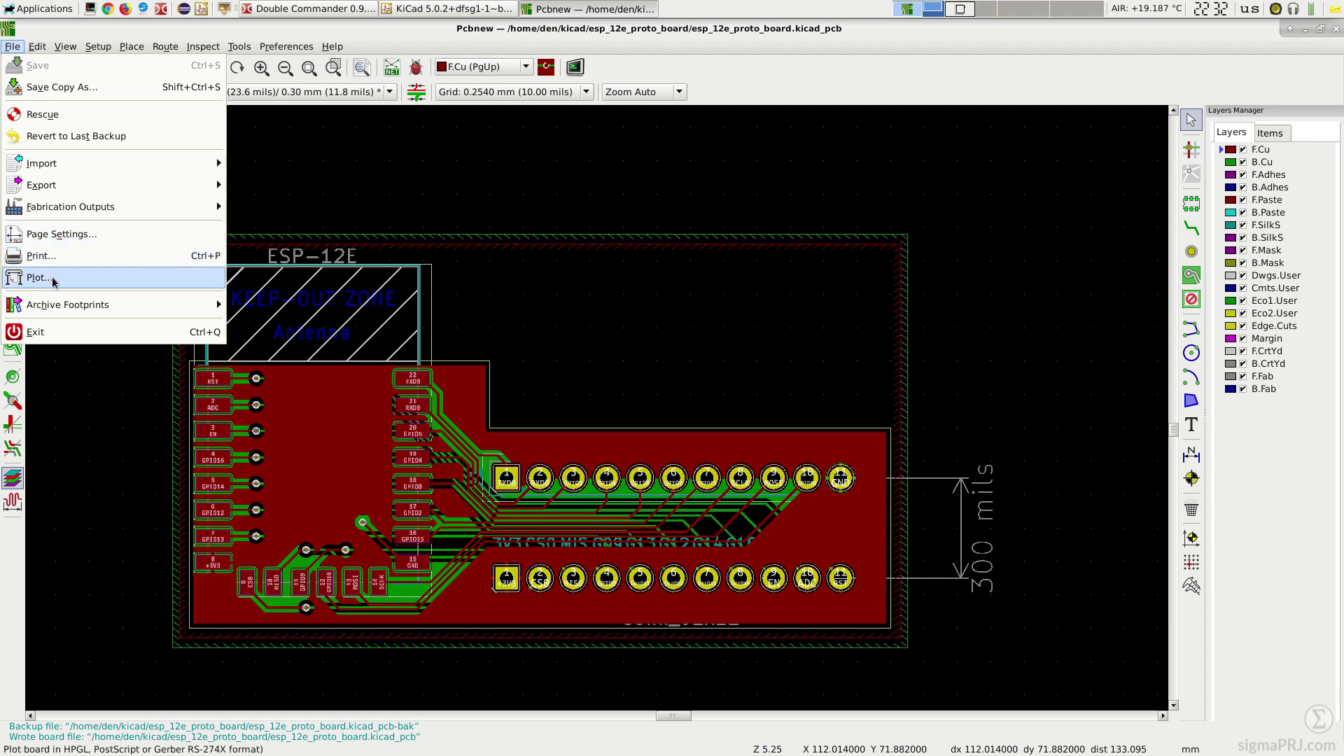
pyautogui.click(54, 280)
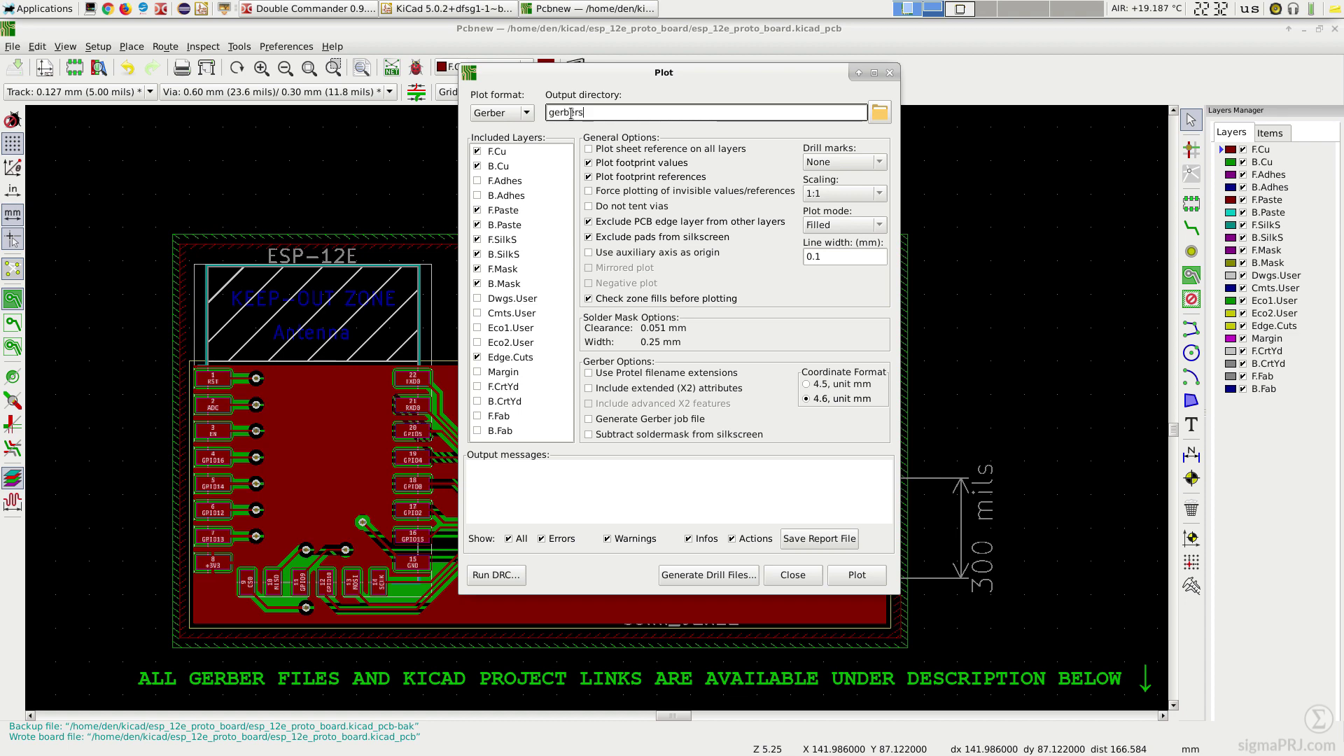
pyautogui.click(698, 572)
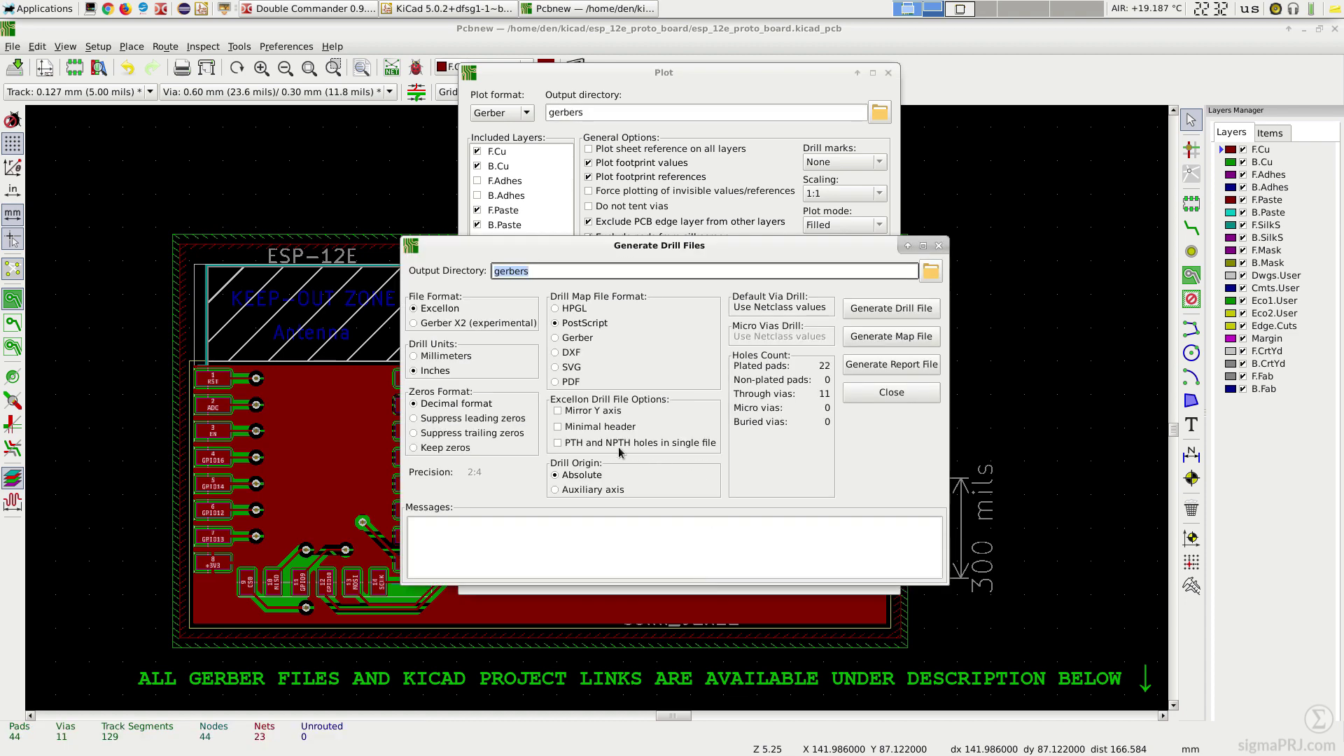
pyautogui.click(558, 444)
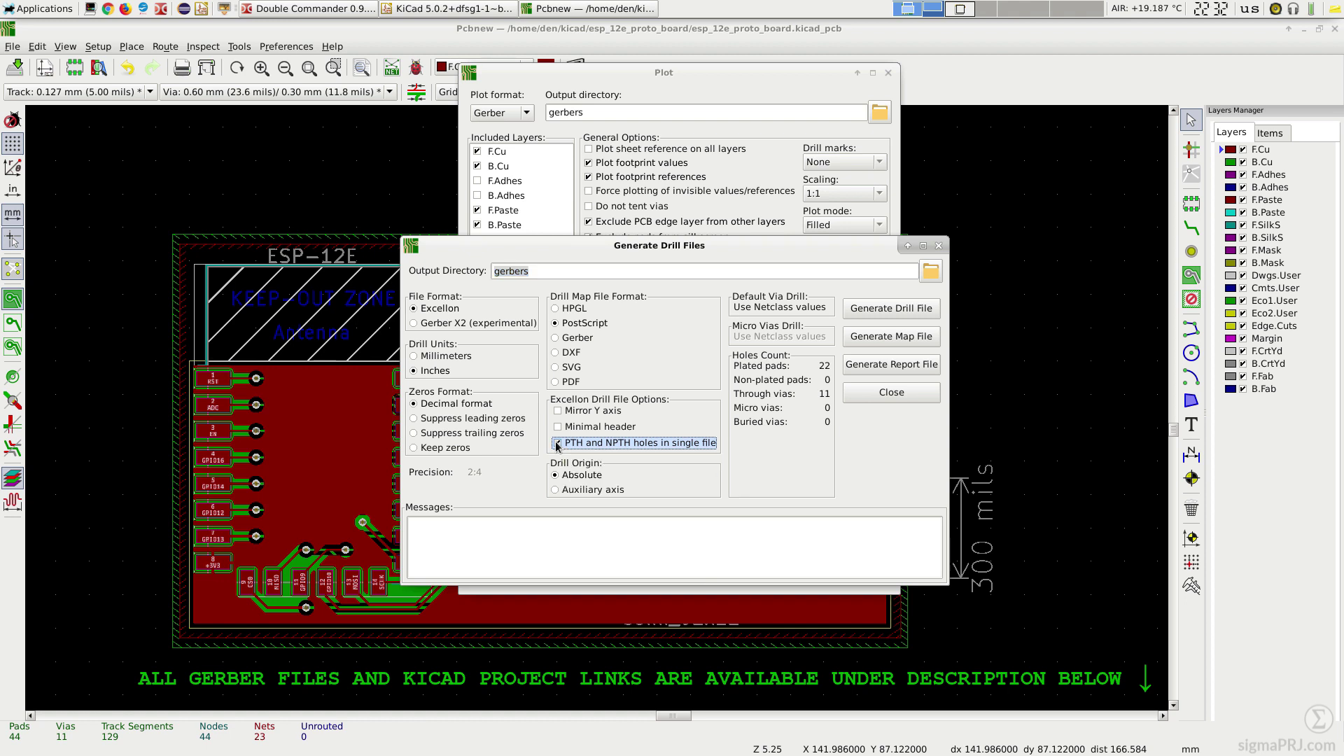
pyautogui.click(887, 312)
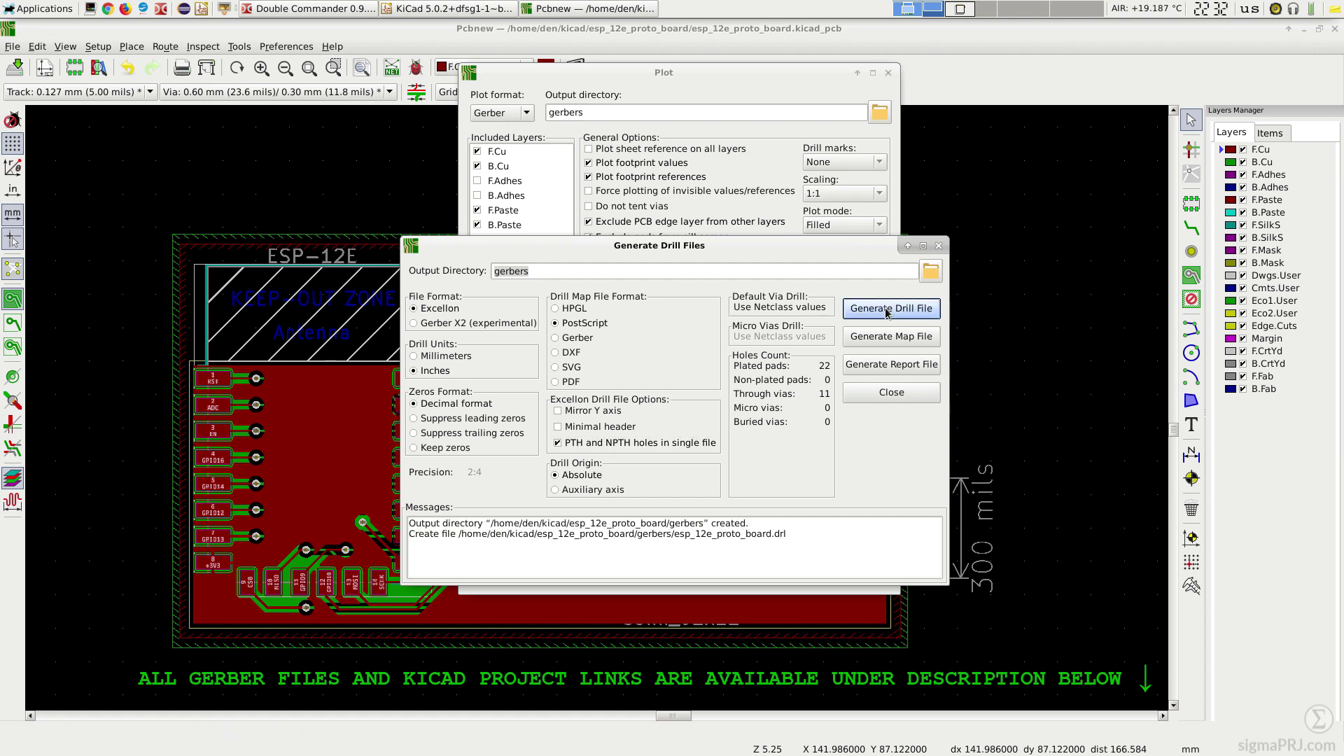
pyautogui.click(891, 392)
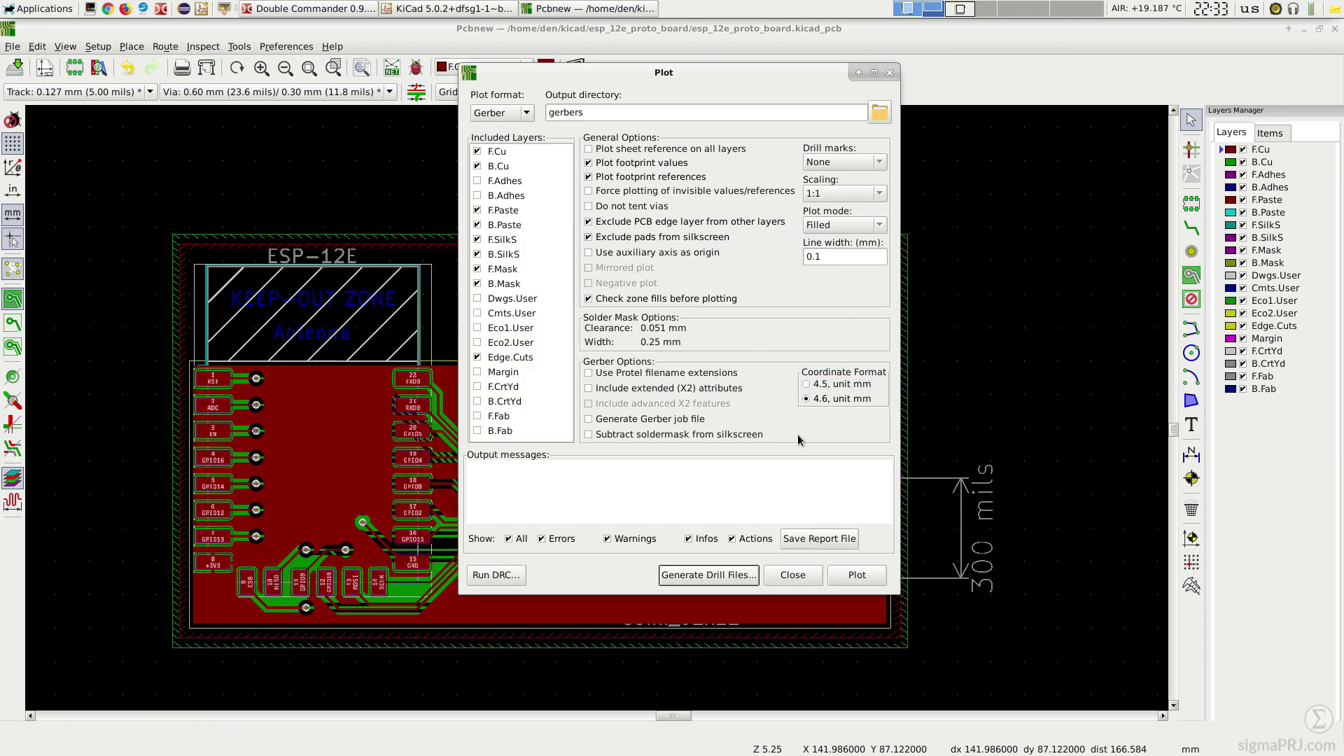
pyautogui.click(859, 578)
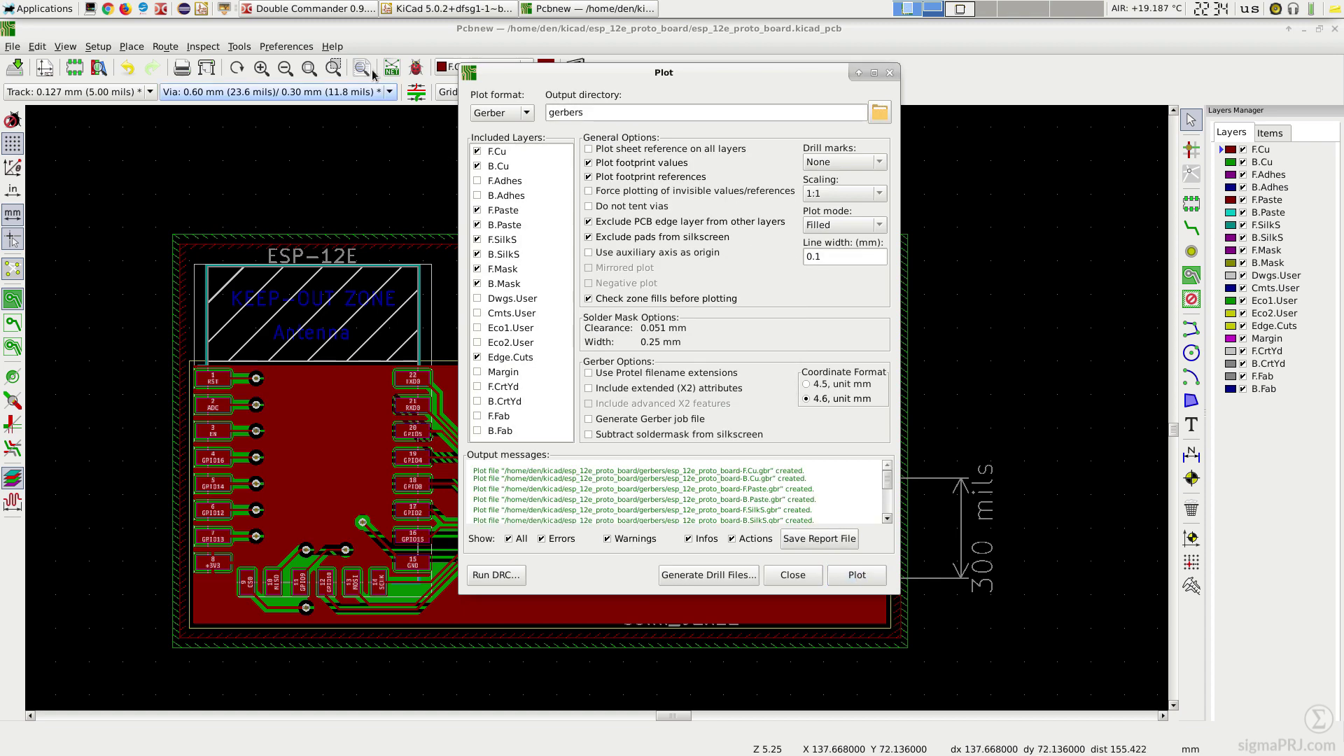
pyautogui.click(350, 8)
# Step: Enter the gerbers folder and look over the generated Gerber files
pyautogui.press('Down')
pyautogui.press('Return')
pyautogui.press('Down')
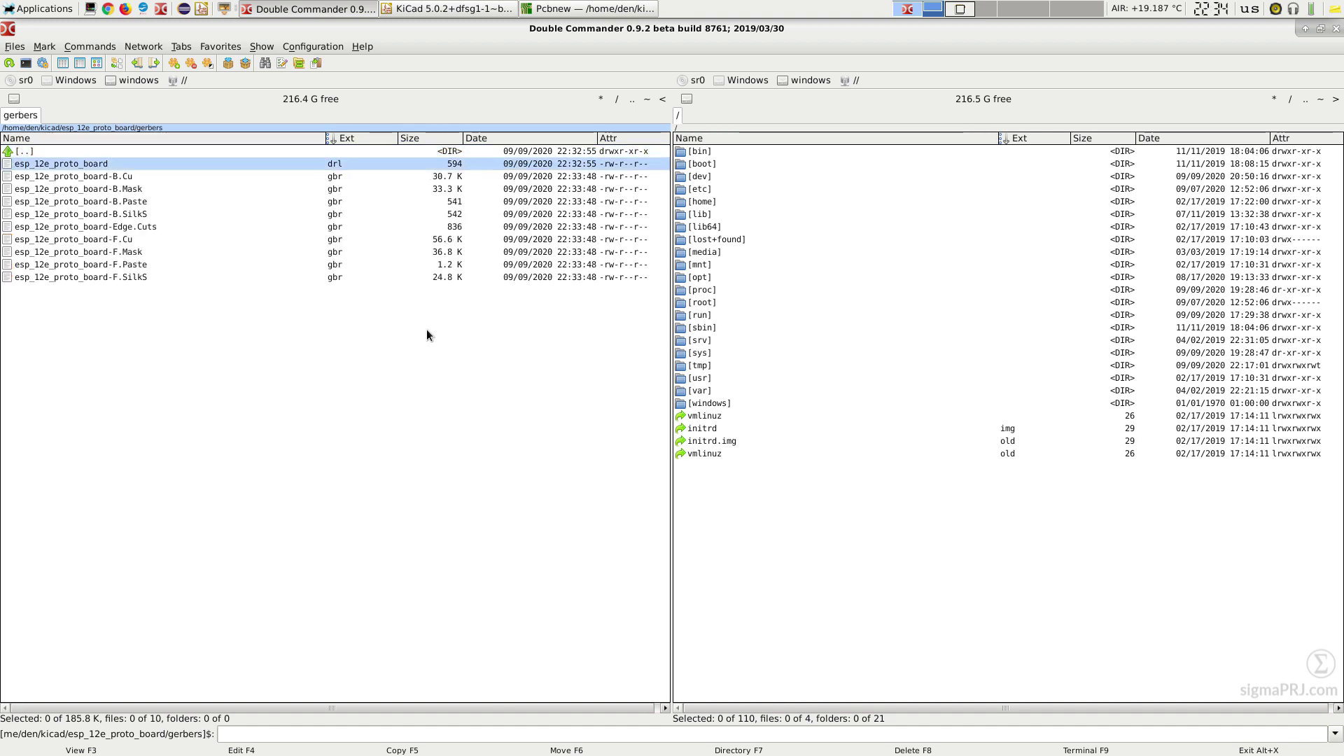
pyautogui.press('Down')
pyautogui.press('Up')
pyautogui.press('Down')
pyautogui.press('Down')
pyautogui.press('Down')
pyautogui.press('Home')
# Step: Run 'zip -r esp_12e_proto_gerbers.zip .' in a terminal in the gerbers folder
pyautogui.press('F9')
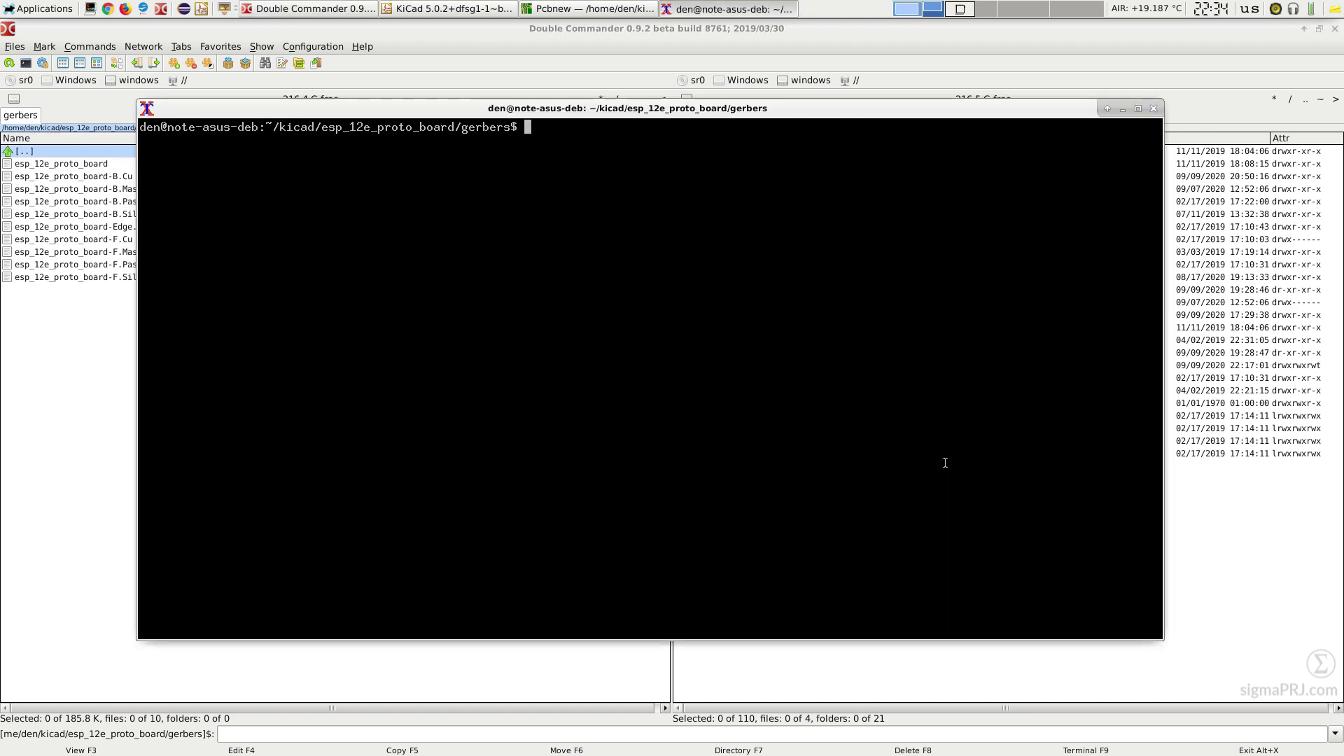
pyautogui.write('zip')
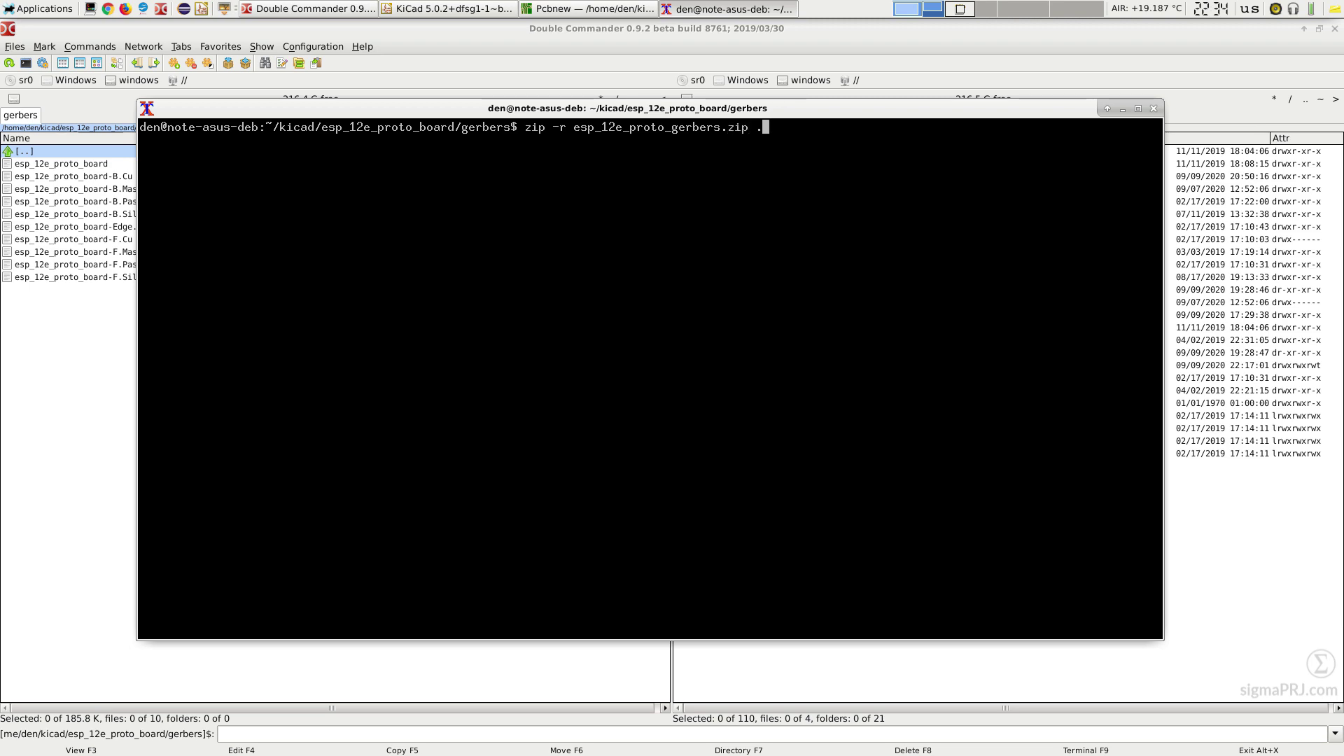
pyautogui.press('Return')
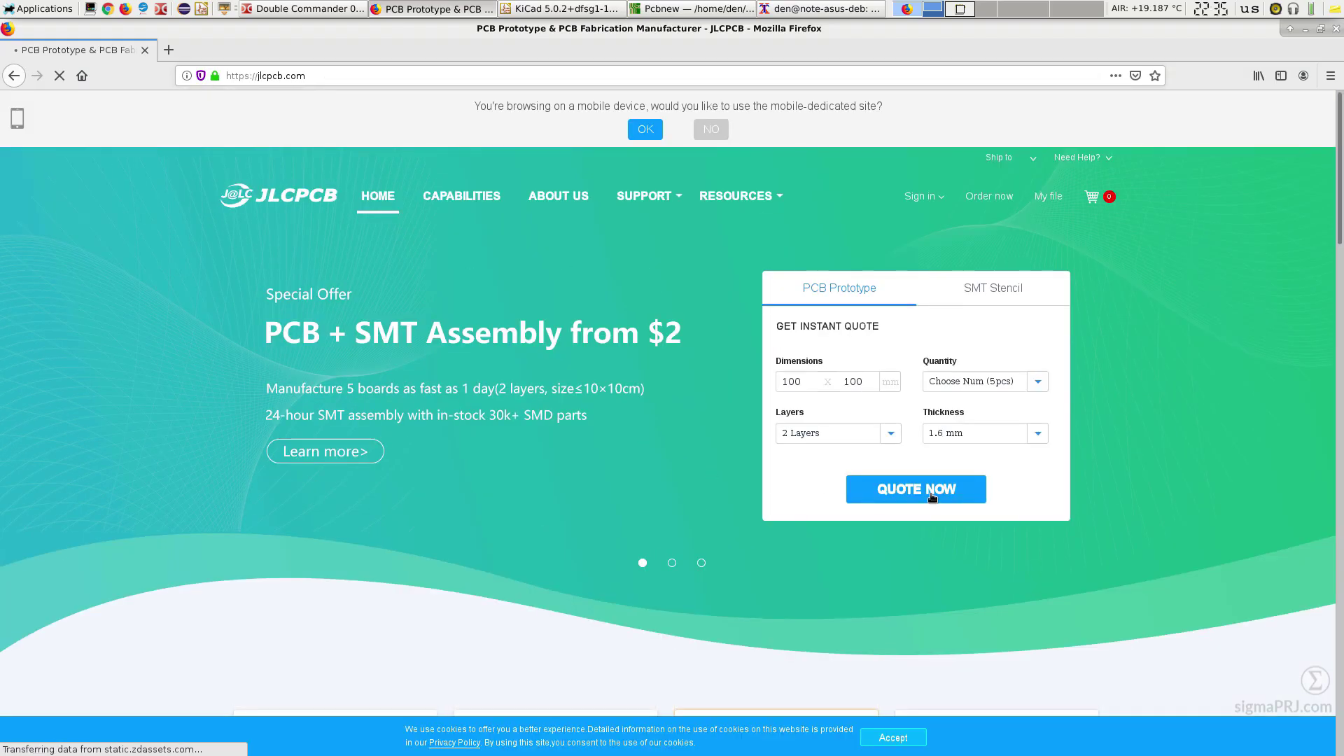
# Step: Start a new quote, upload gerbers/esp_12e_proto_gerbers.zip, and accept cookies while it processes
pyautogui.click(910, 488)
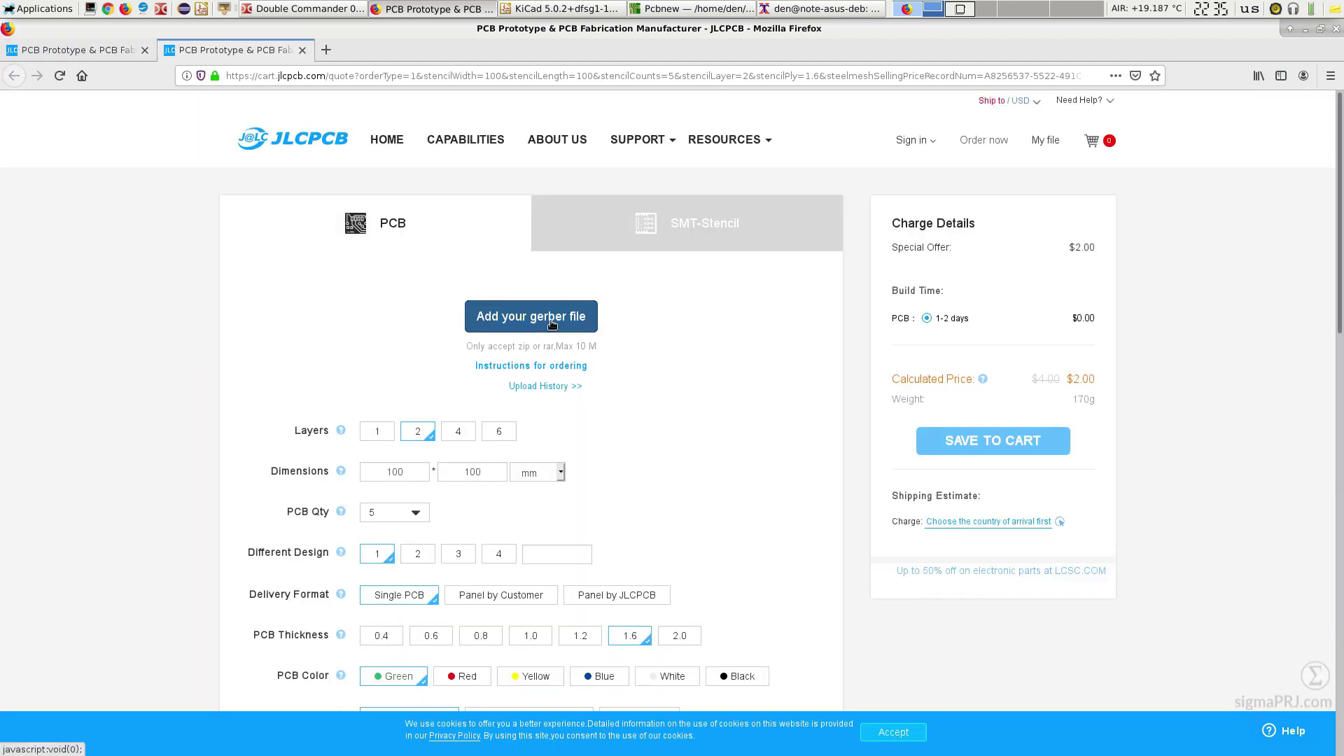
pyautogui.click(481, 315)
pyautogui.press('End')
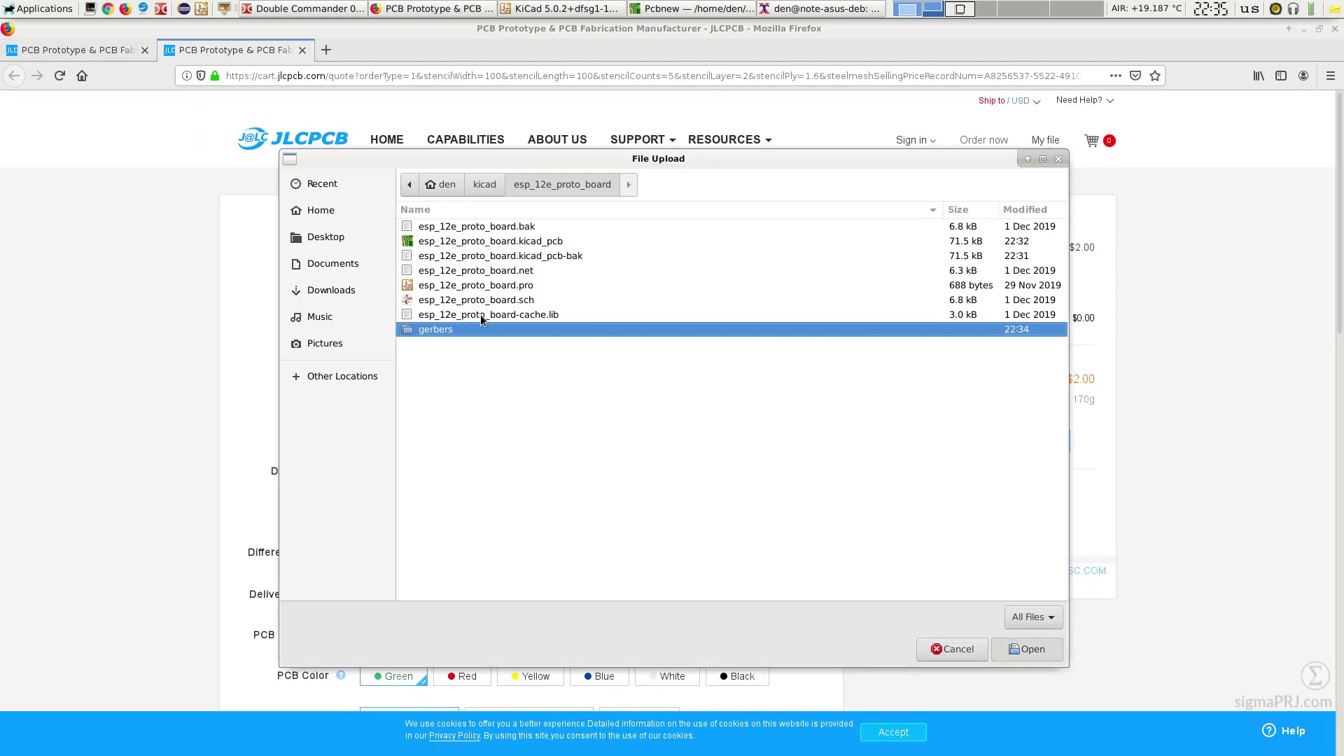
pyautogui.press('Return')
pyautogui.press('End')
pyautogui.press('Return')
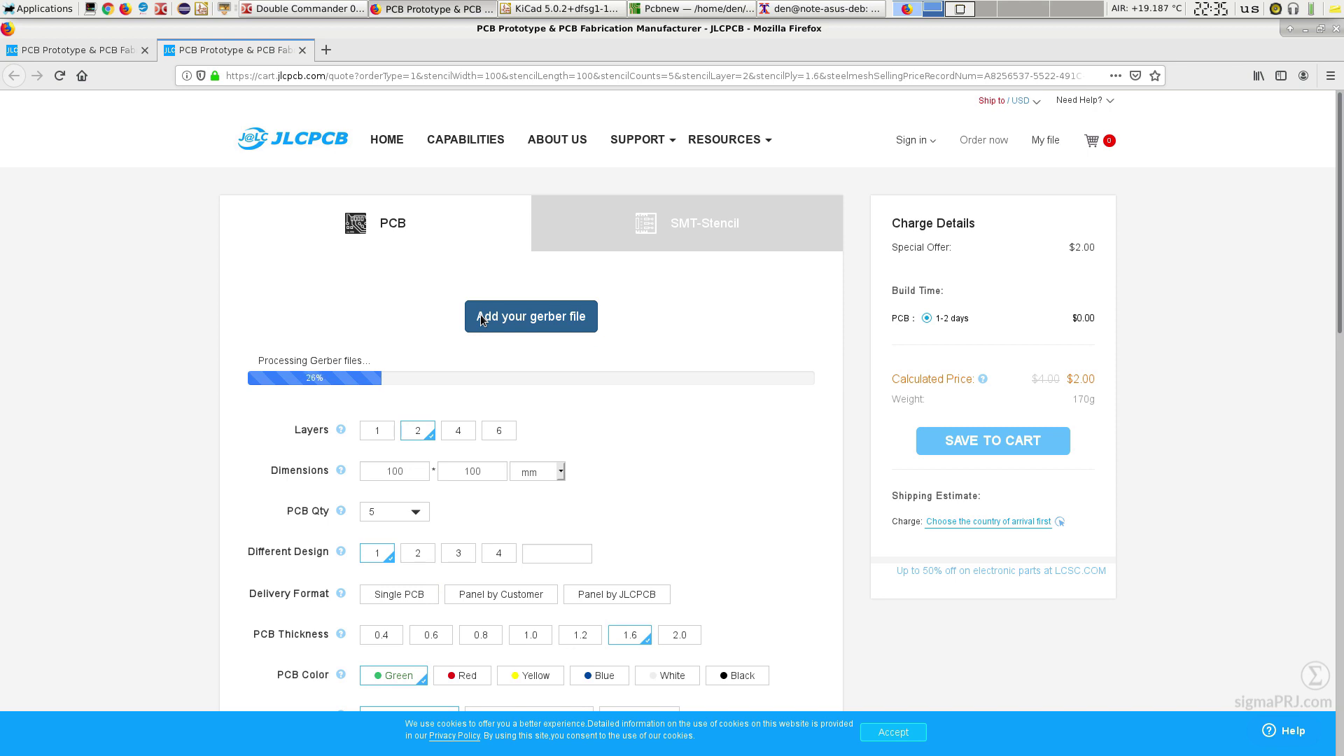
pyautogui.click(894, 732)
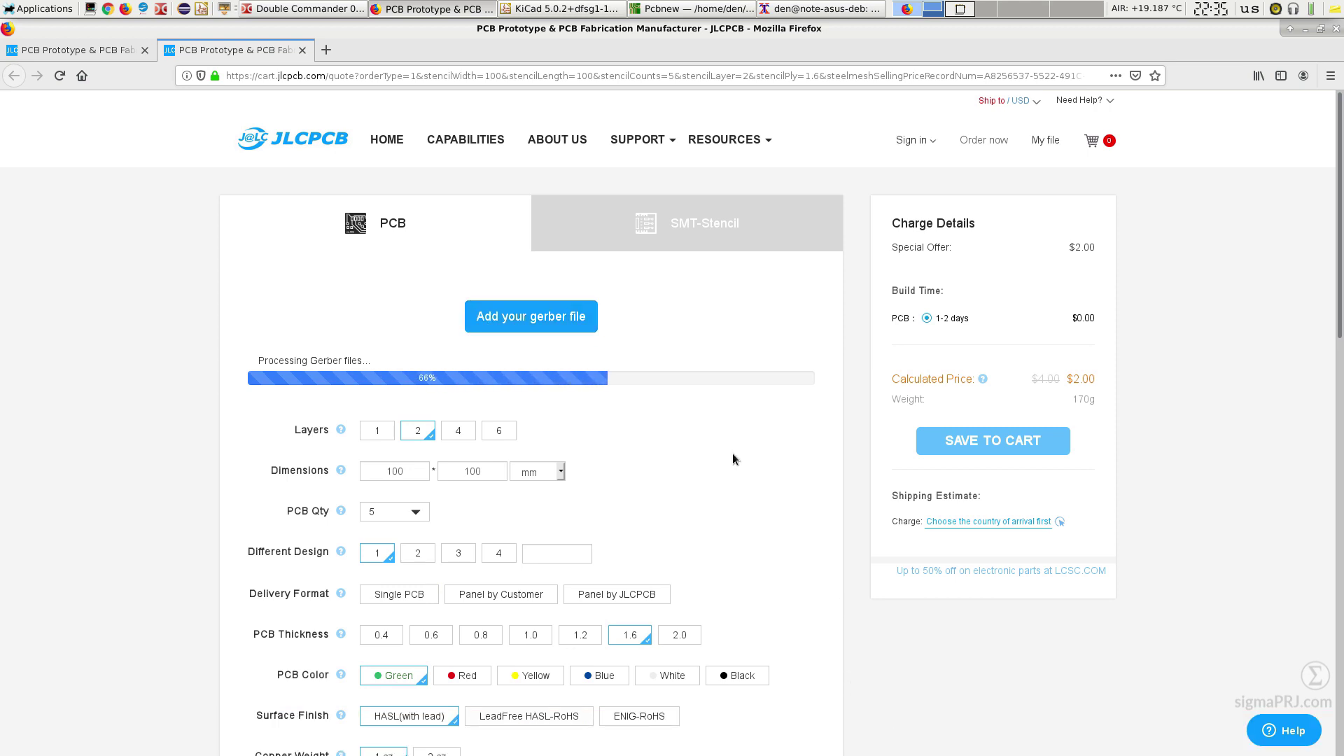
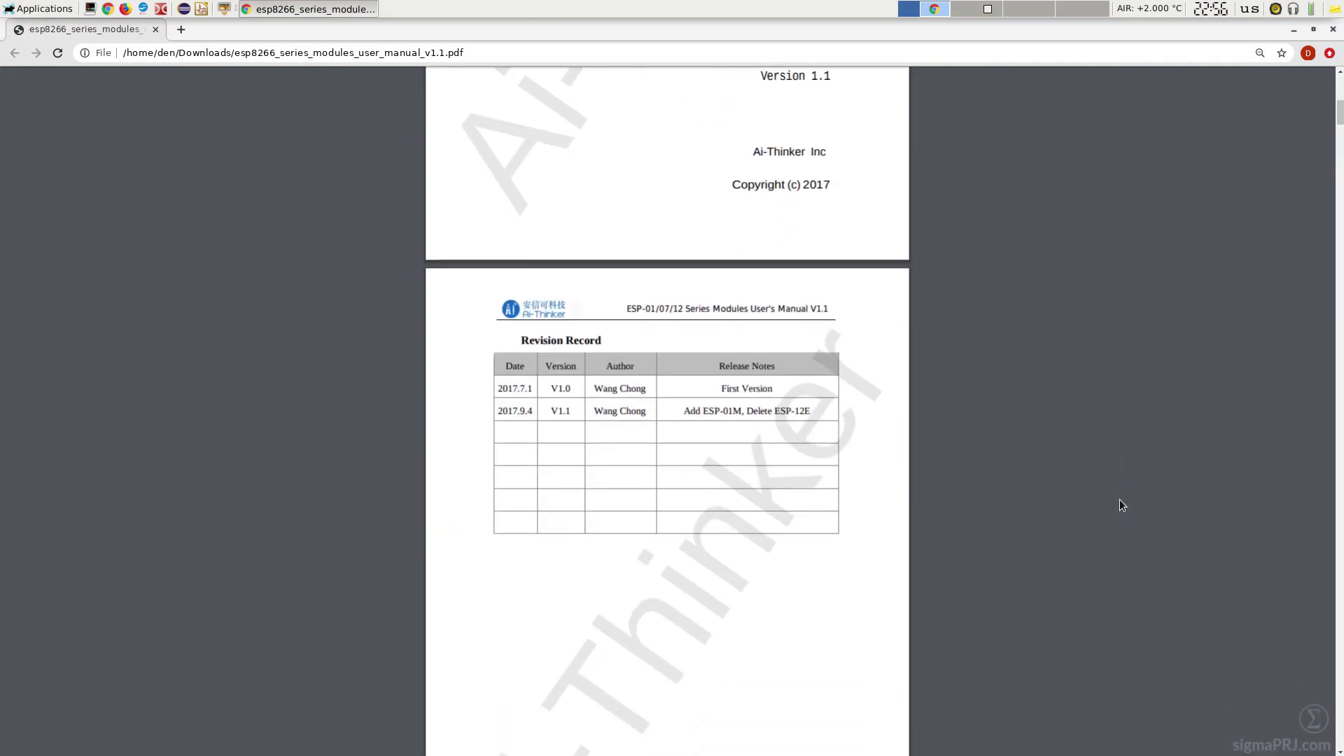
# Step: Scroll the manual past the boot mode table to Figure 4.6, the typical ESP-12E/ESP-12F application
pyautogui.scroll(-14, 1120, 500)
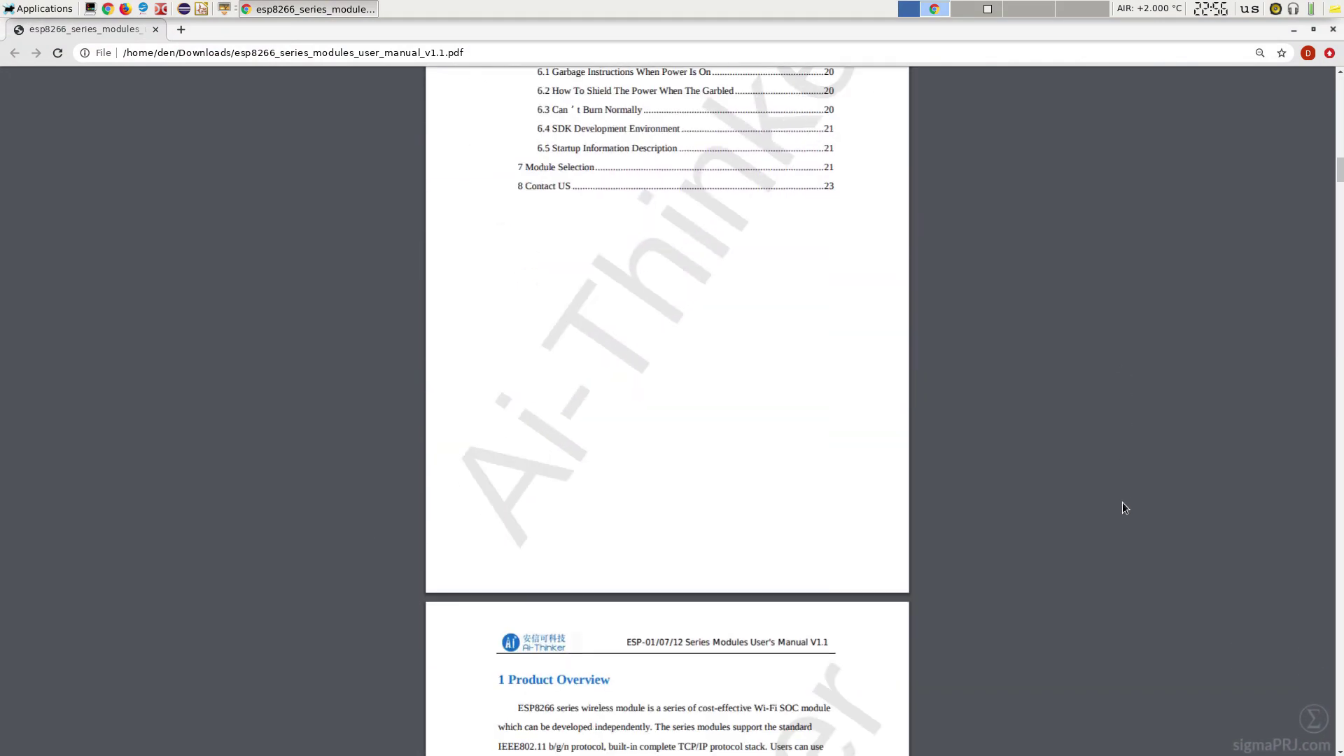
pyautogui.scroll(-20, 1124, 505)
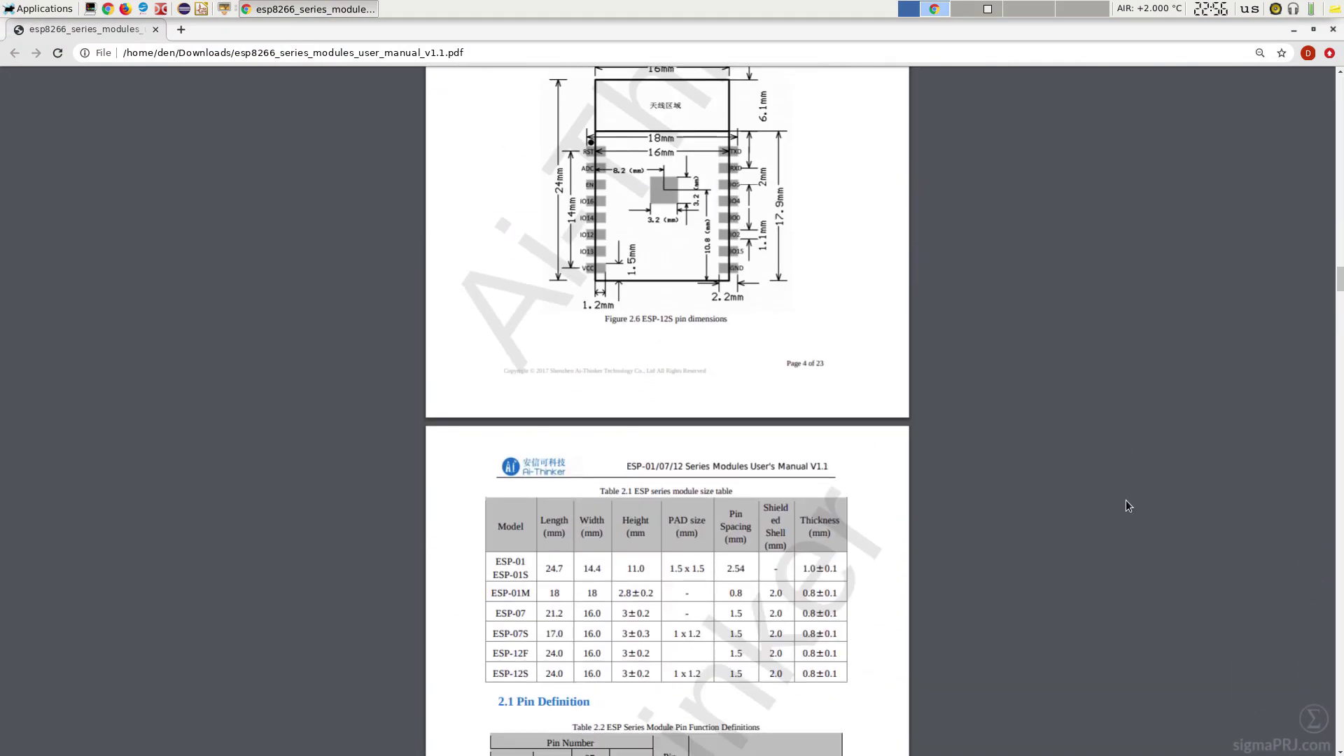
pyautogui.scroll(-20, 1126, 506)
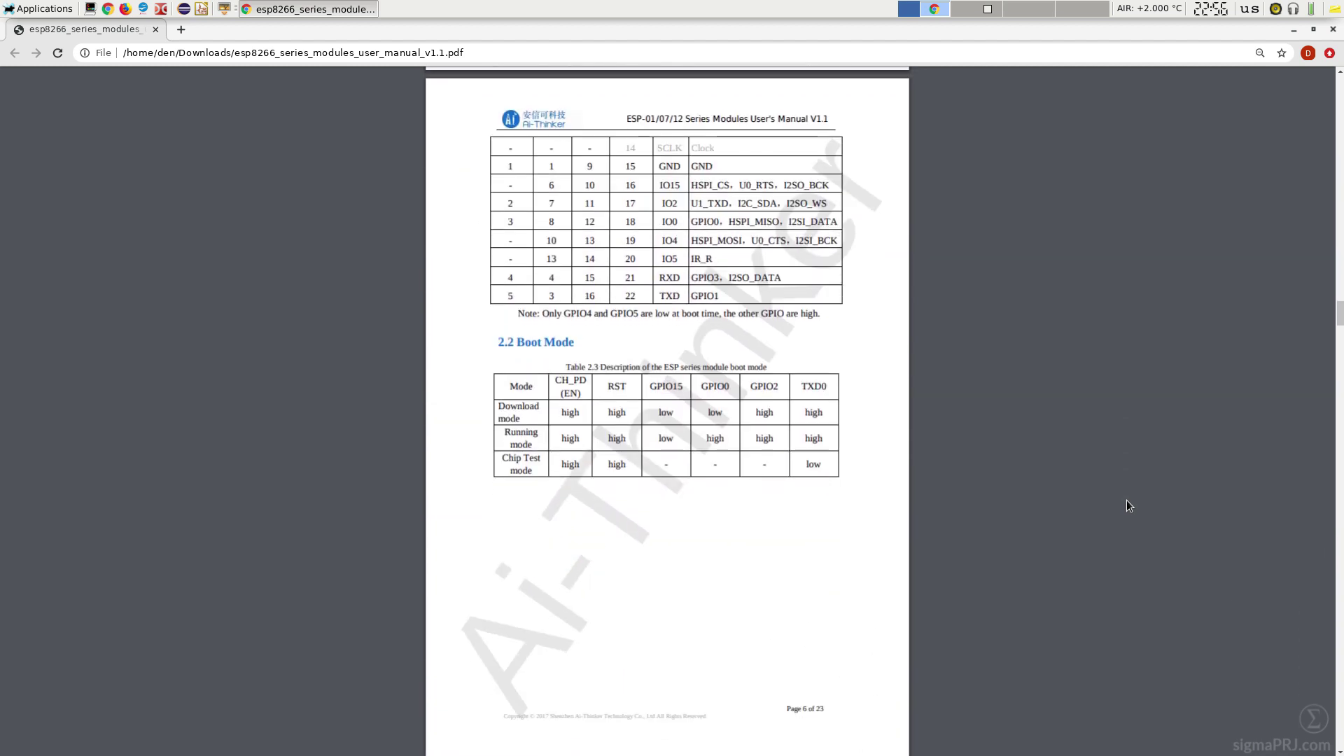
pyautogui.scroll(-1, 1128, 500)
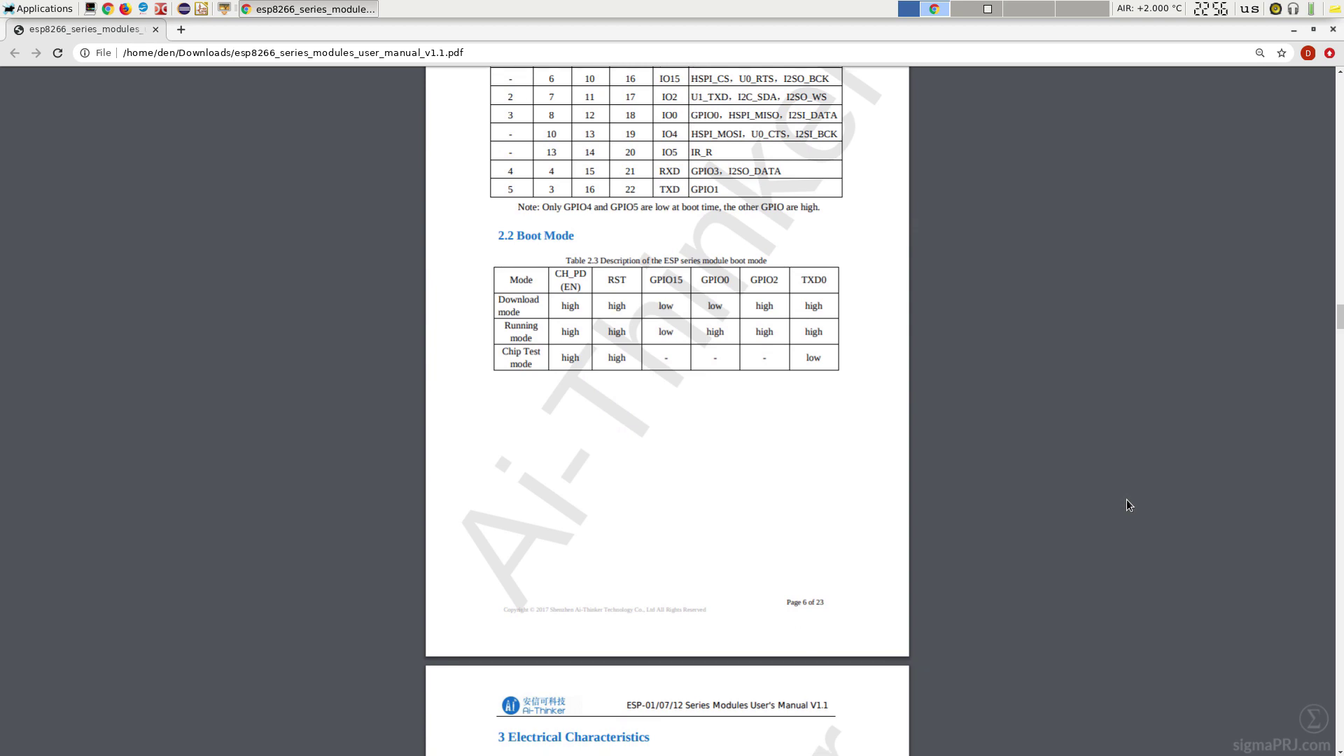
pyautogui.scroll(-20, 1127, 505)
pyautogui.scroll(-9, 1127, 499)
pyautogui.keyDown('ctrl'); pyautogui.scroll(3, 1293, 146); pyautogui.keyUp('ctrl')
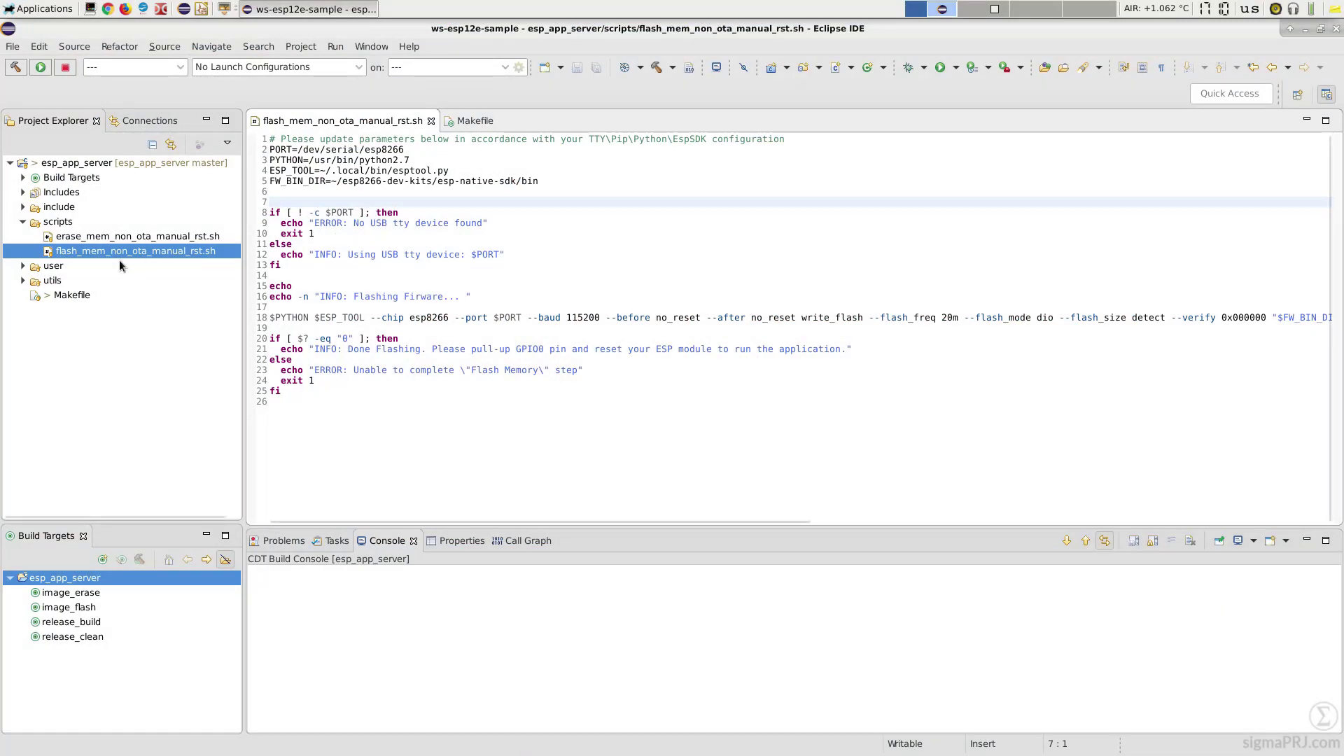
# Step: Open the esp_app_server Makefile and select the image_erase and image_flash rules on lines 81–89
pyautogui.doubleClick(72, 296)
pyautogui.moveTo(271, 360); pyautogui.dragTo(572, 448)
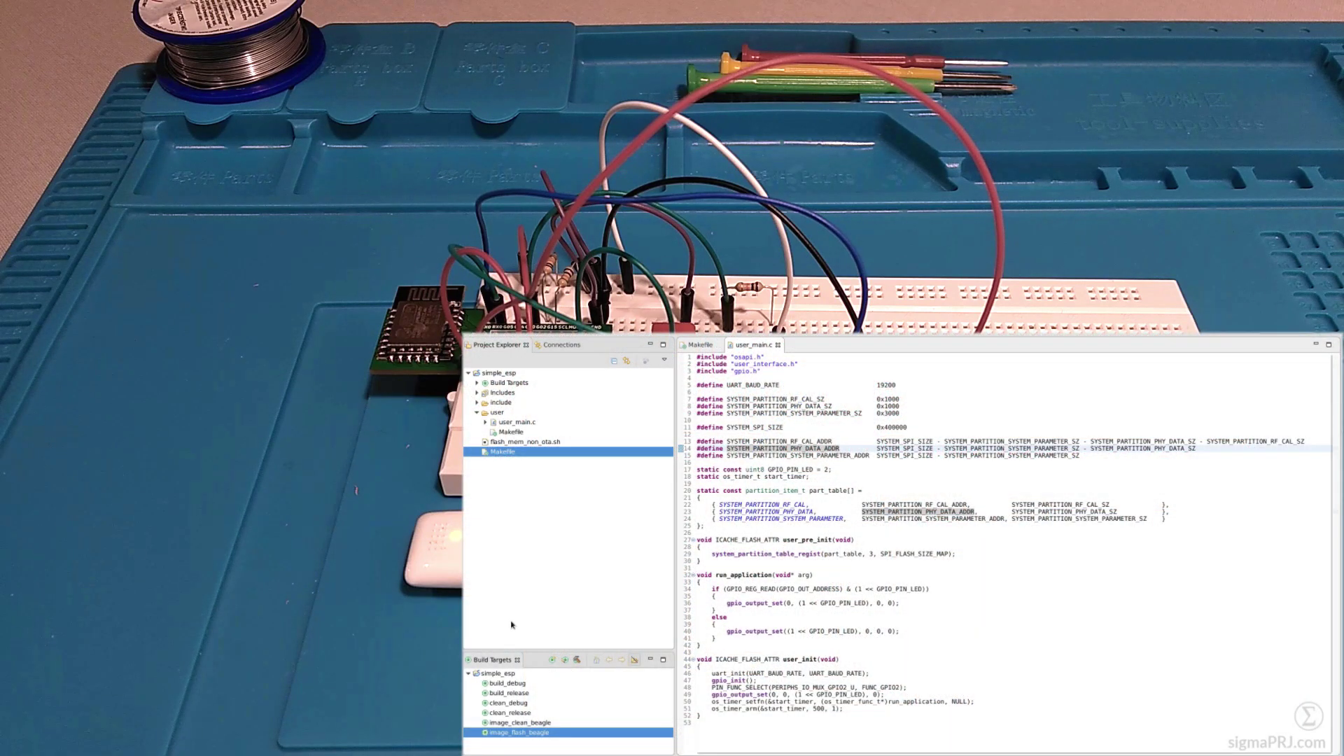
# Step: Run the image_flash_beagle target and enlarge the Console to follow the flashing output
pyautogui.doubleClick(536, 734)
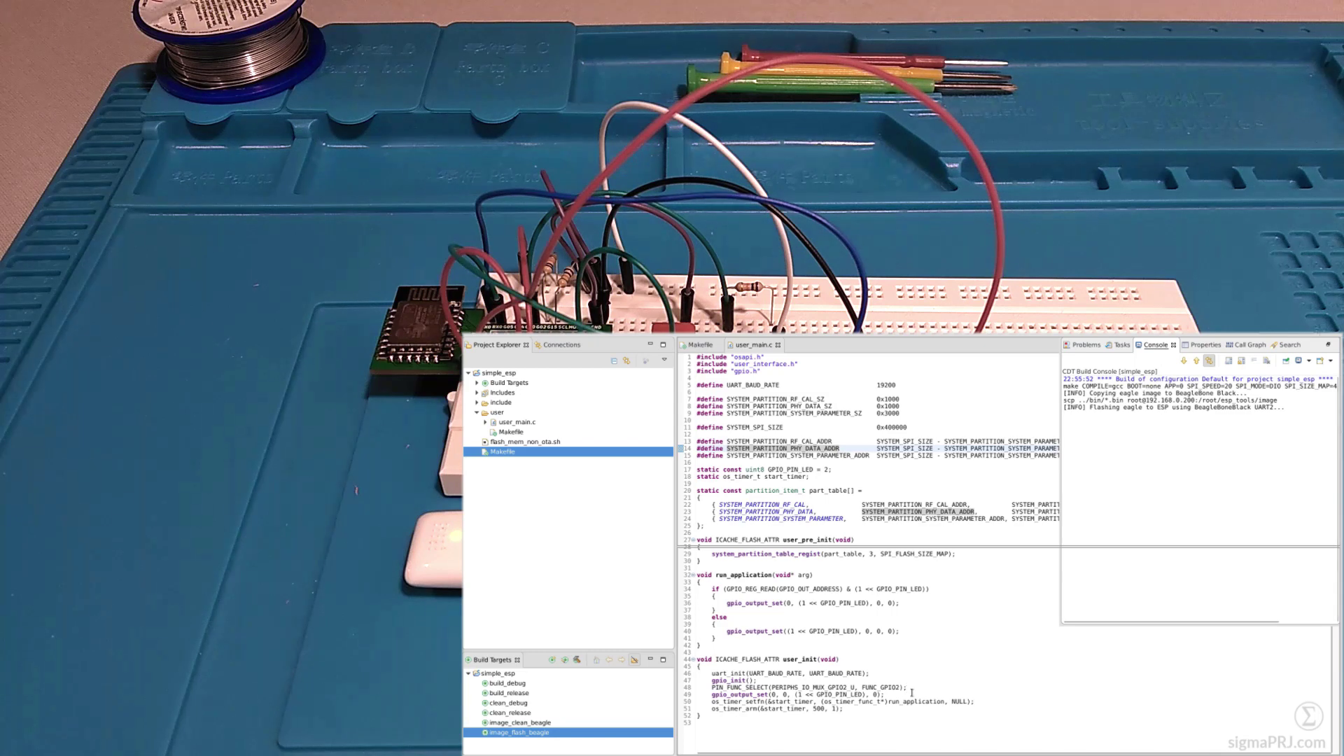
pyautogui.moveTo(944, 545); pyautogui.dragTo(953, 473)
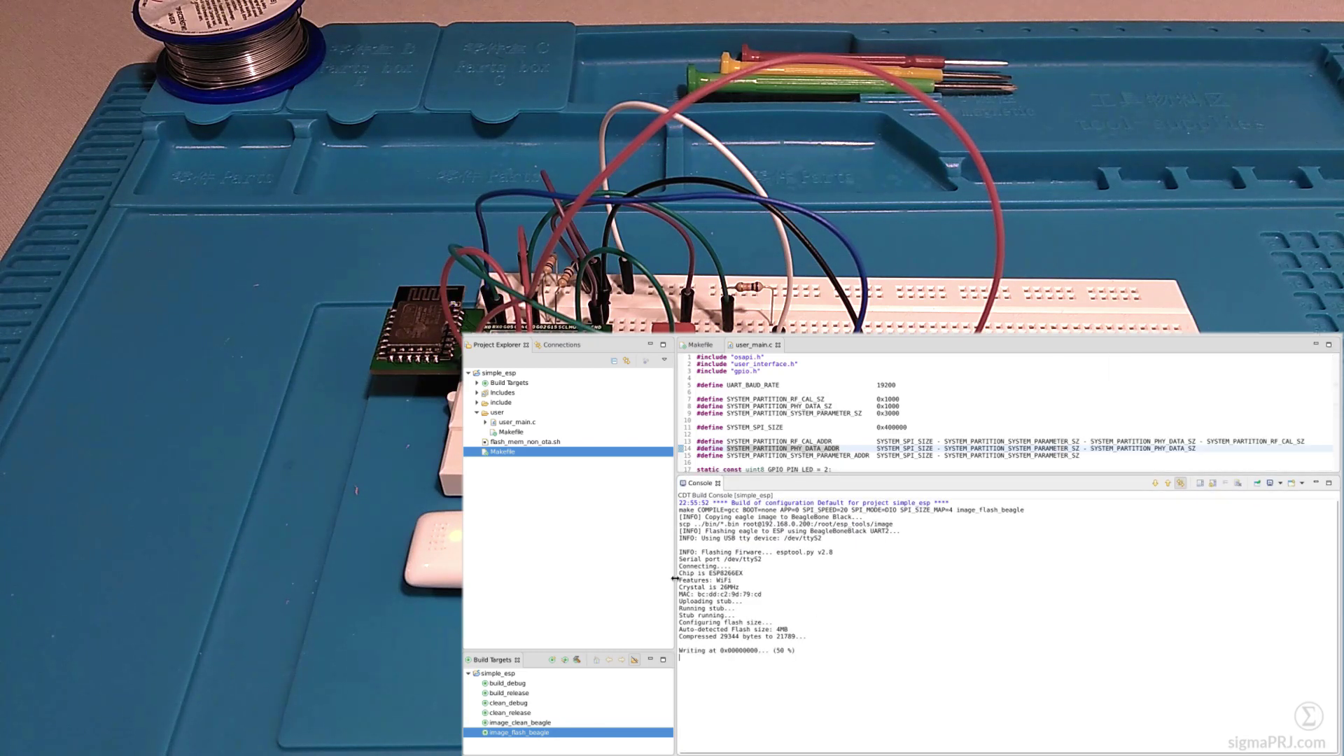
pyautogui.moveTo(675, 578); pyautogui.dragTo(588, 579)
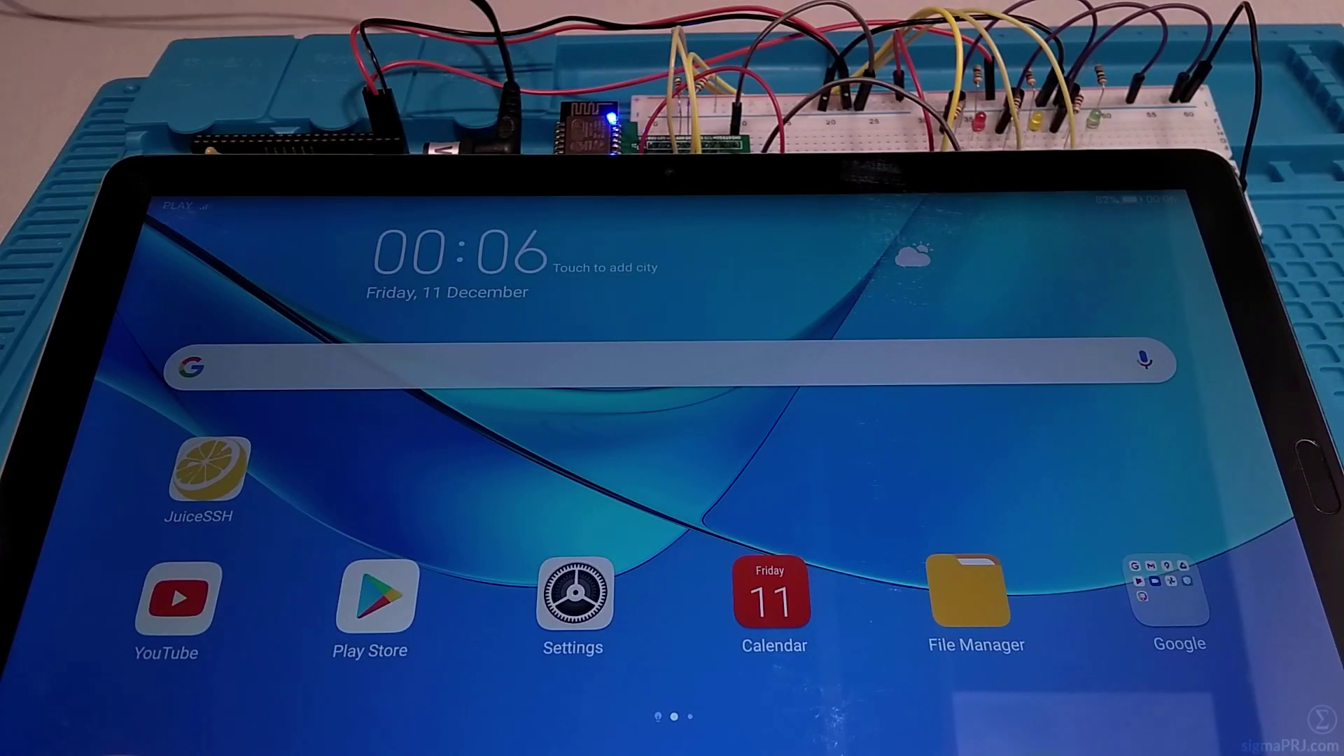
# Step: Connect the tablet to the ESP8266_AP_LED network from the Wi-Fi settings, entering its password
pyautogui.moveTo(280, 203); pyautogui.dragTo(294, 456)
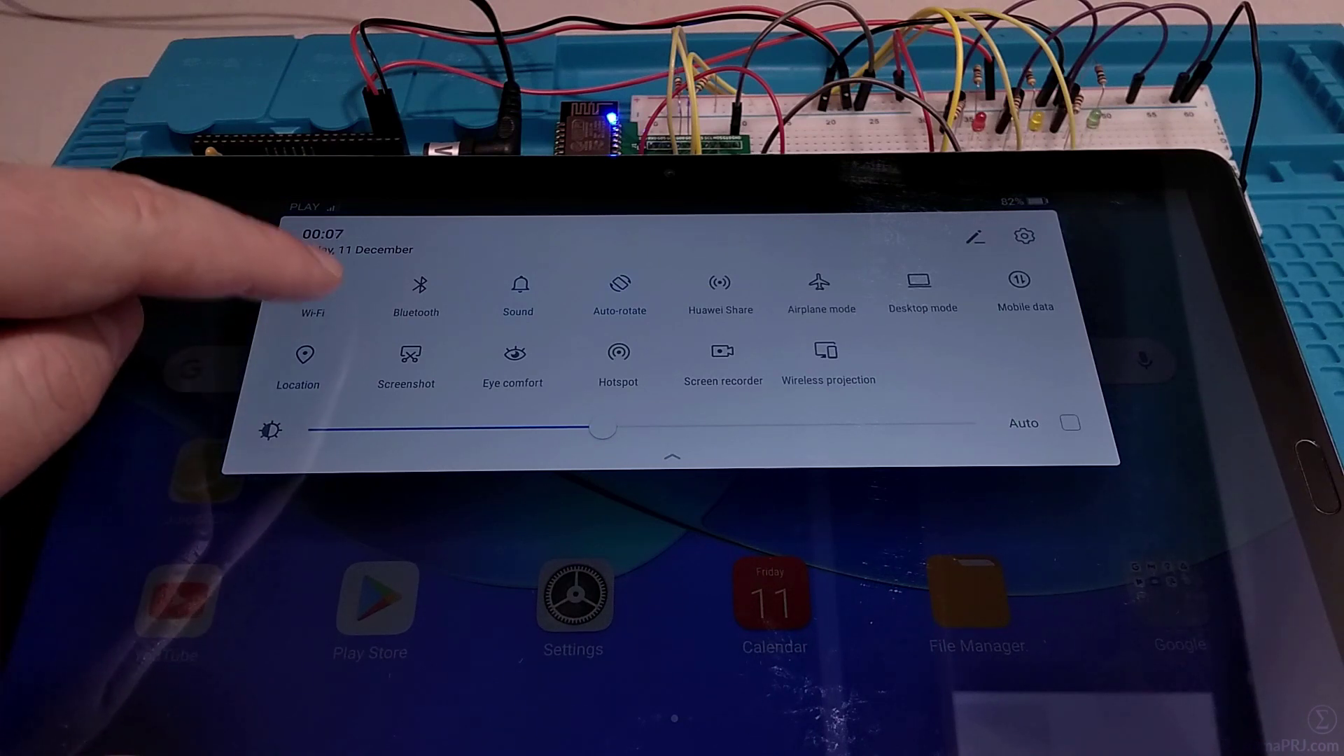
pyautogui.click(322, 286)
pyautogui.click(161, 490)
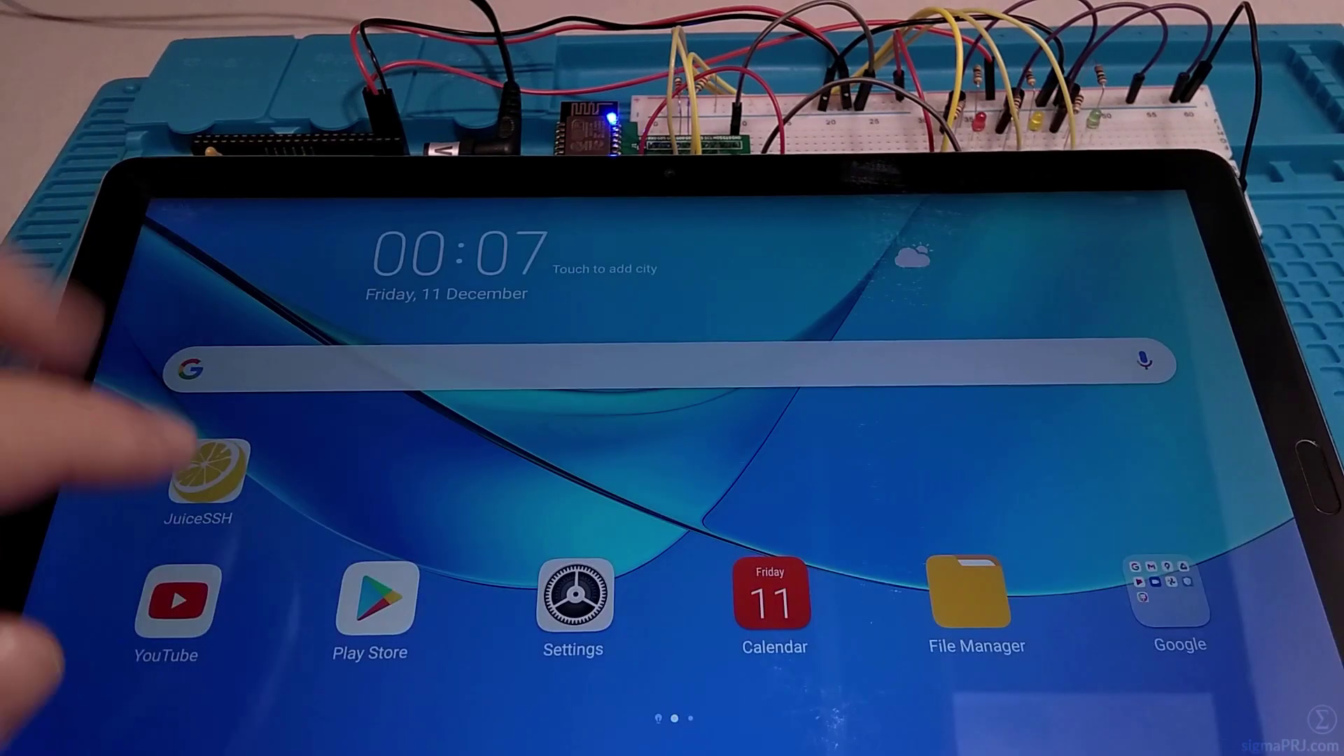
pyautogui.click(575, 595)
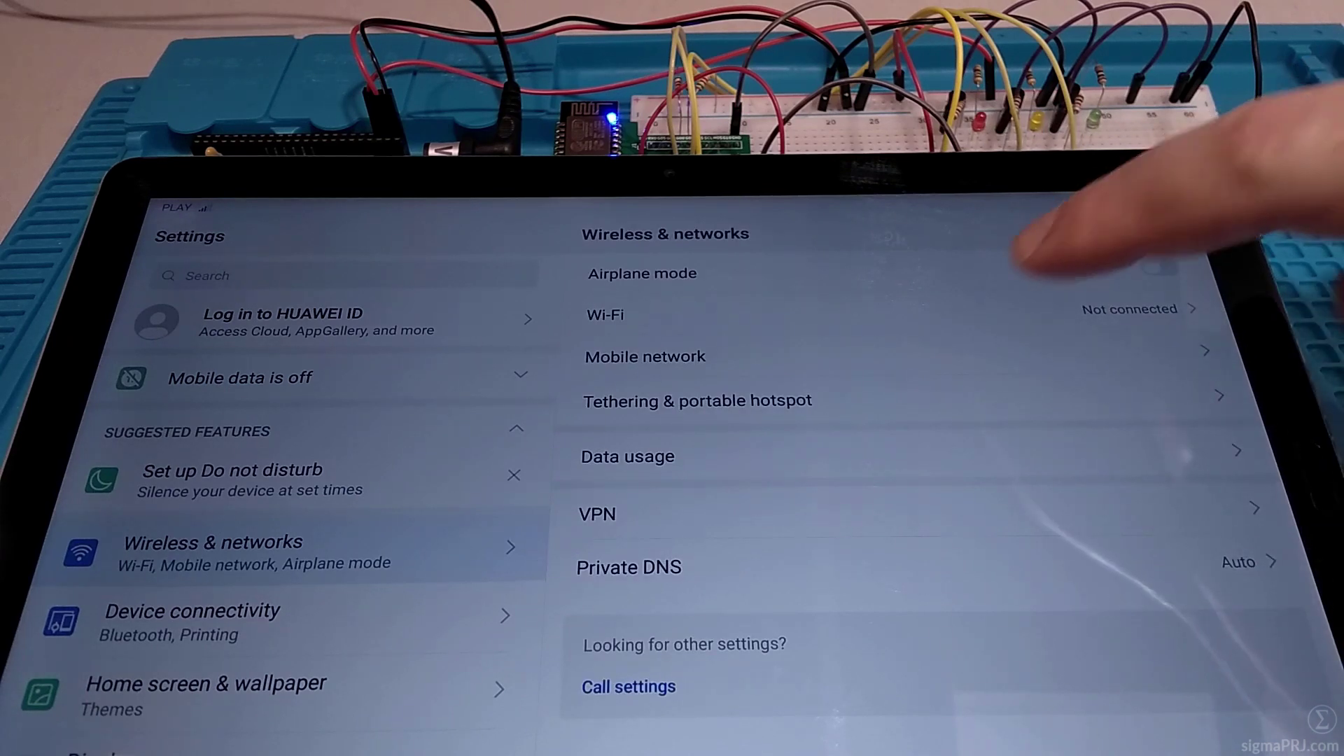
pyautogui.click(980, 312)
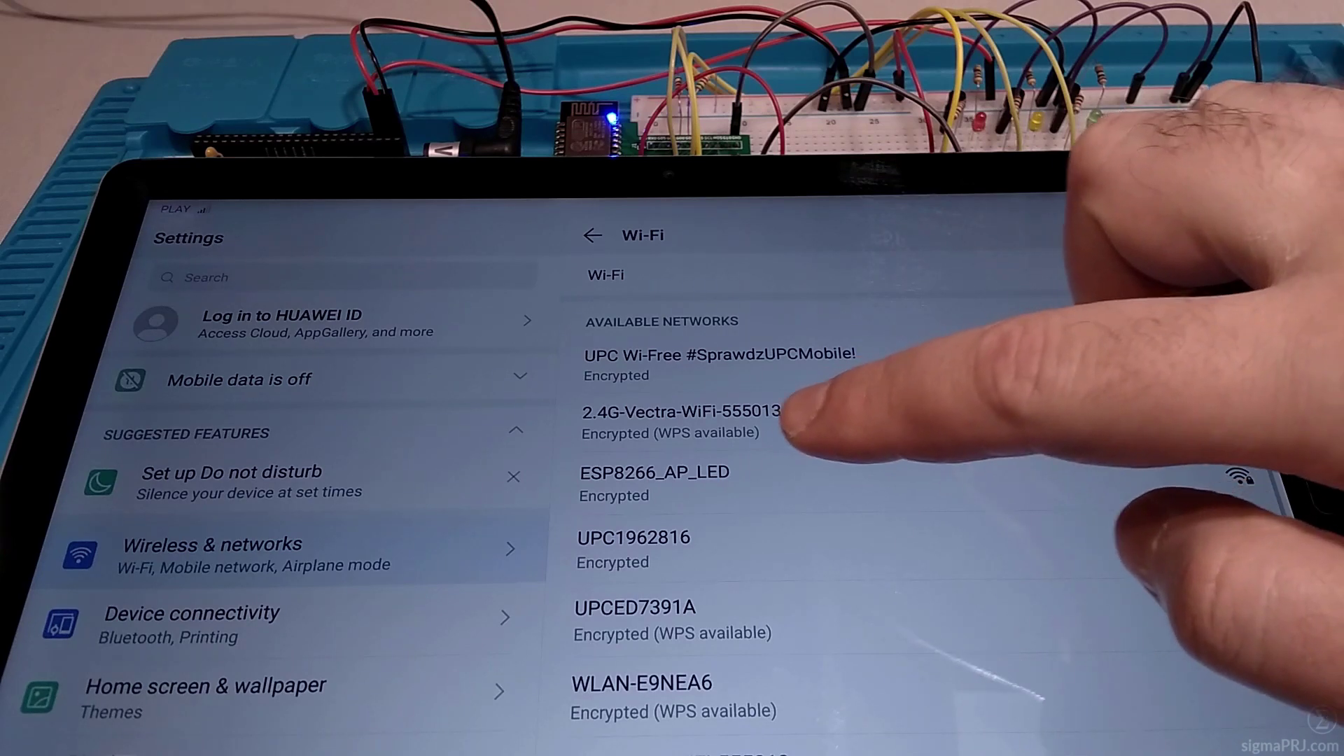
pyautogui.click(701, 483)
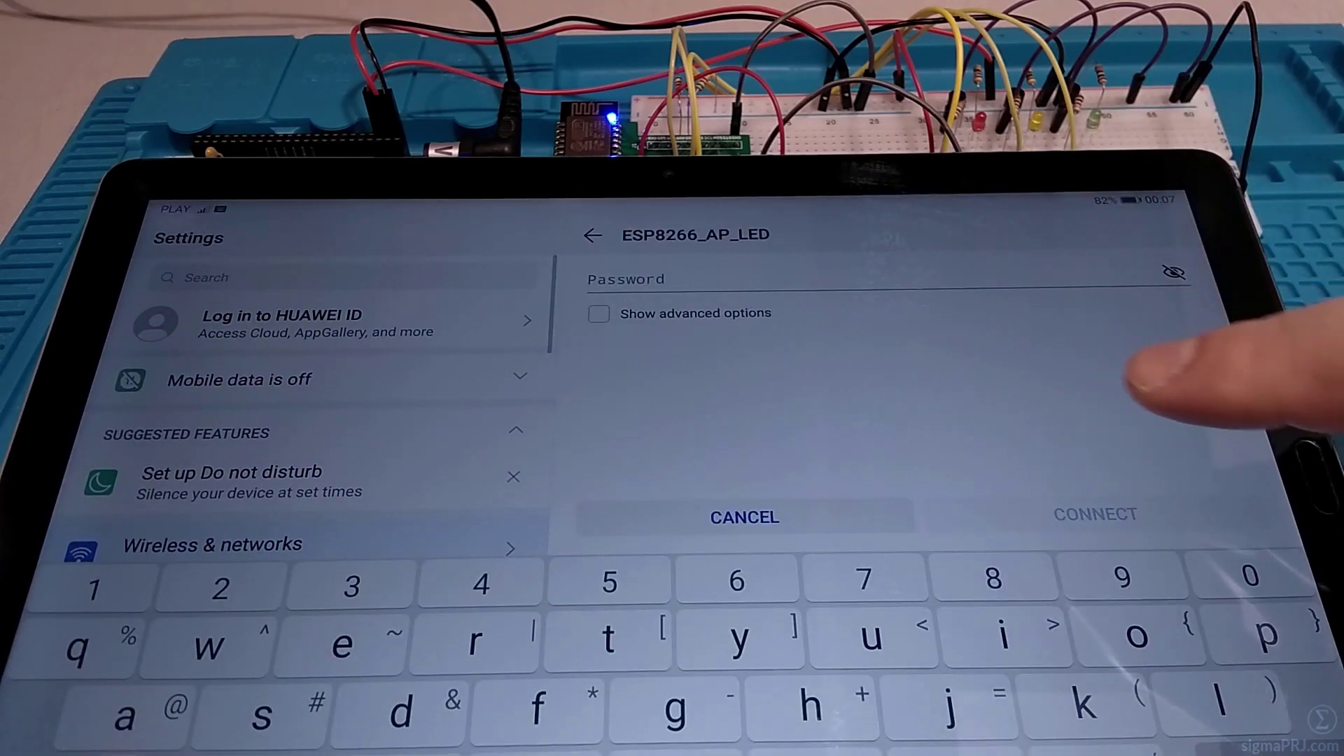
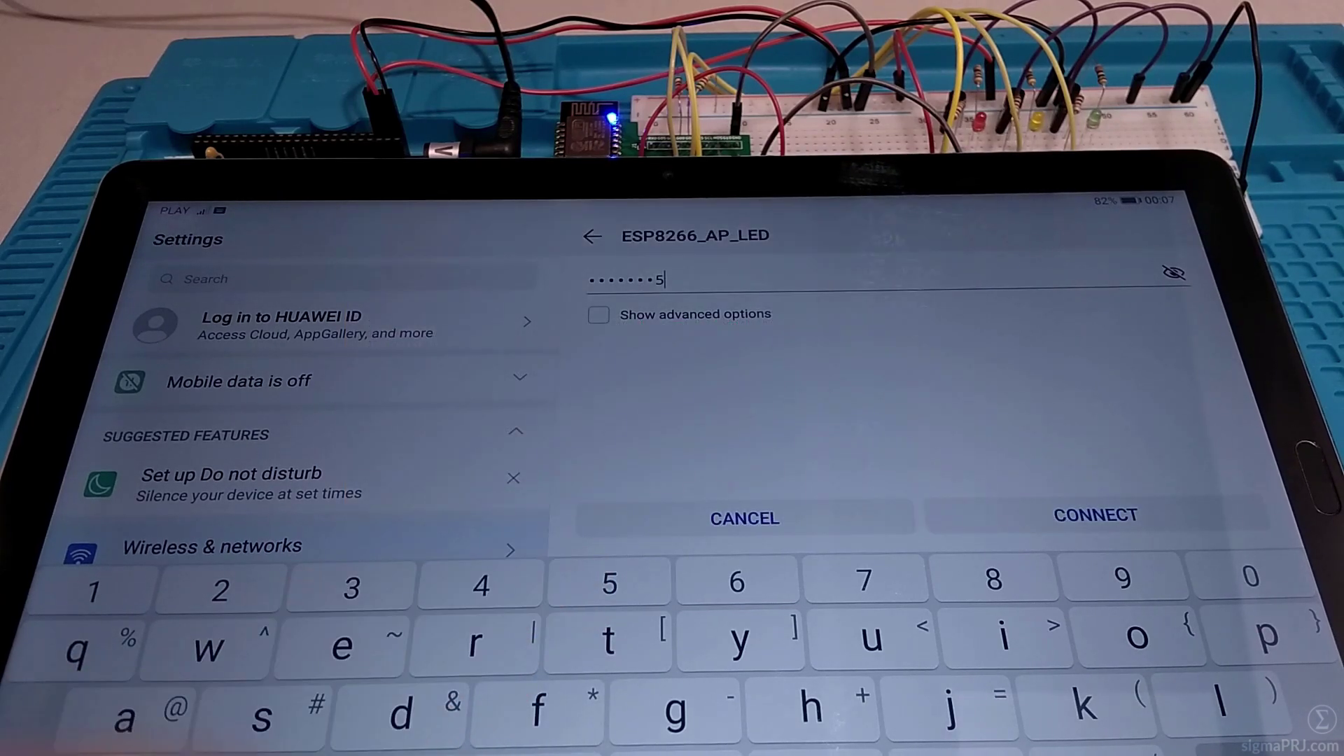
pyautogui.click(1093, 516)
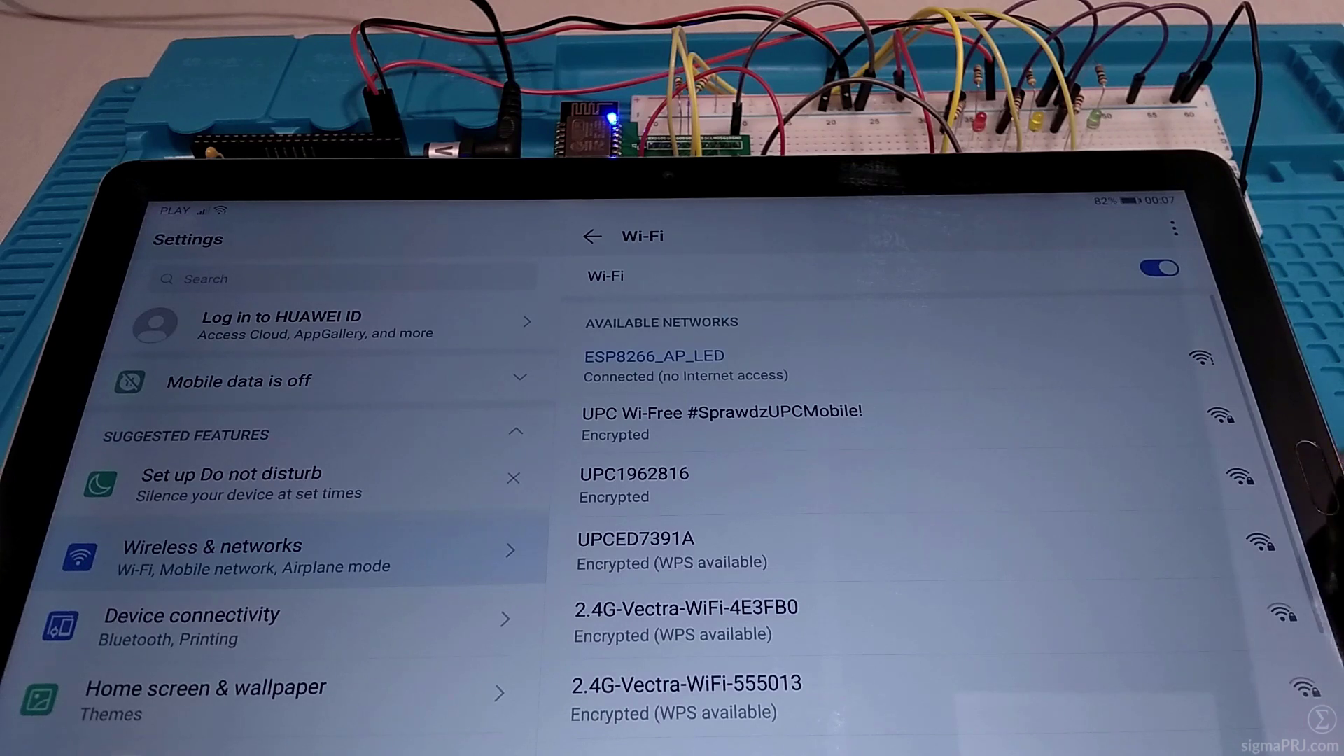
# Step: In JuiceSSH, view the ESP connection's settings: Telnet to 10.0.0.1 on port 1010
pyautogui.press('Home')
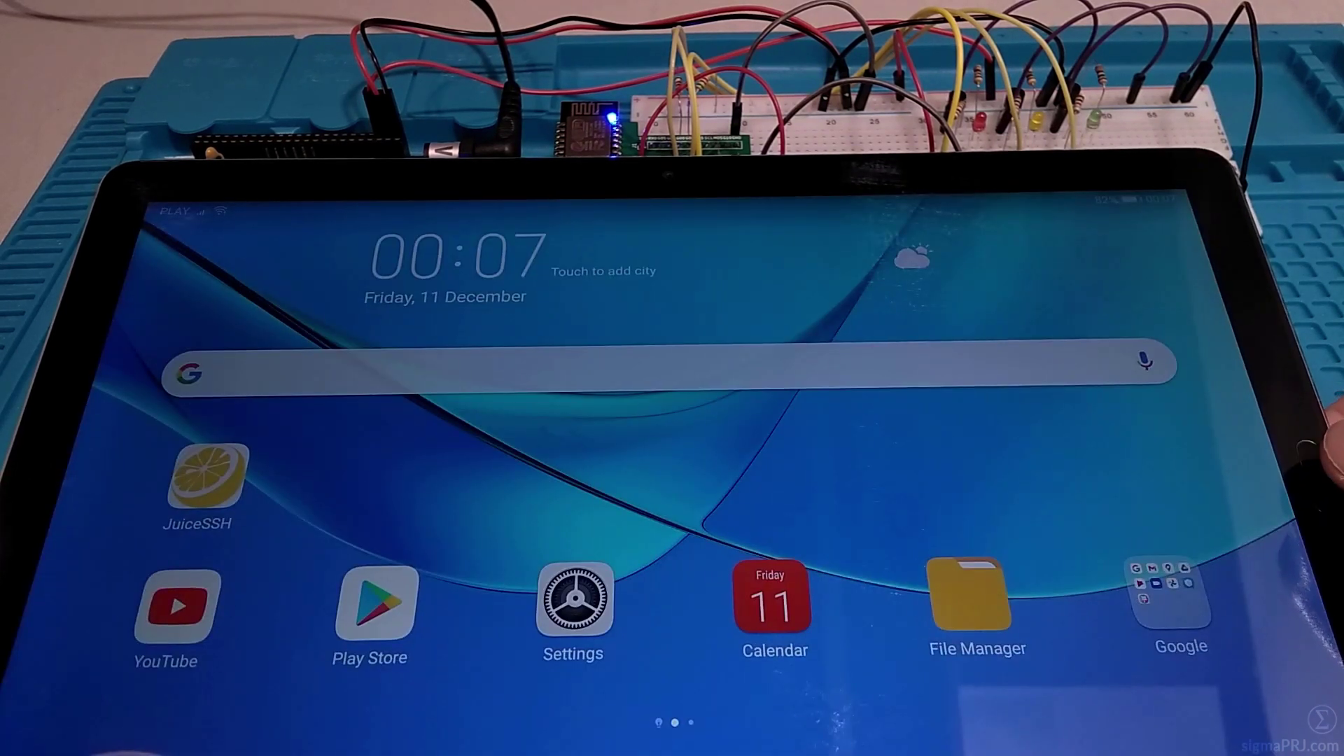
pyautogui.click(207, 476)
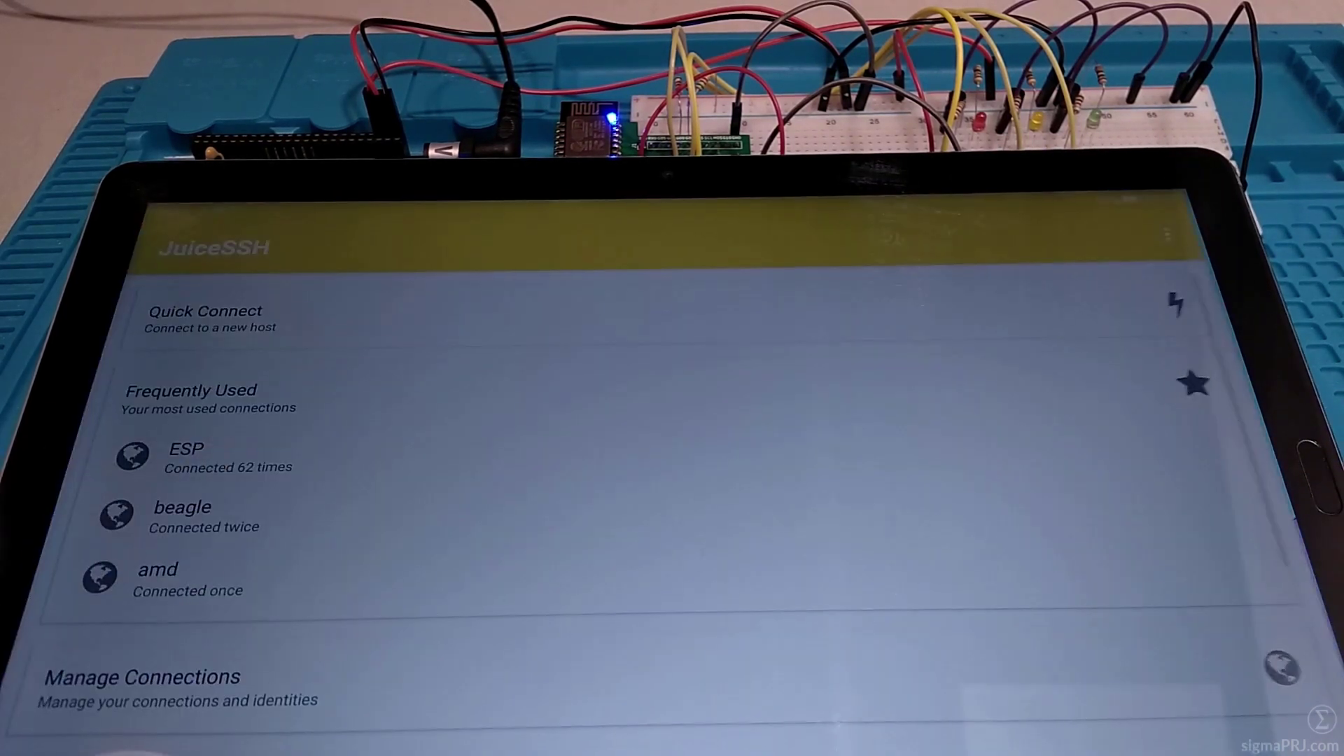
pyautogui.click(77, 687)
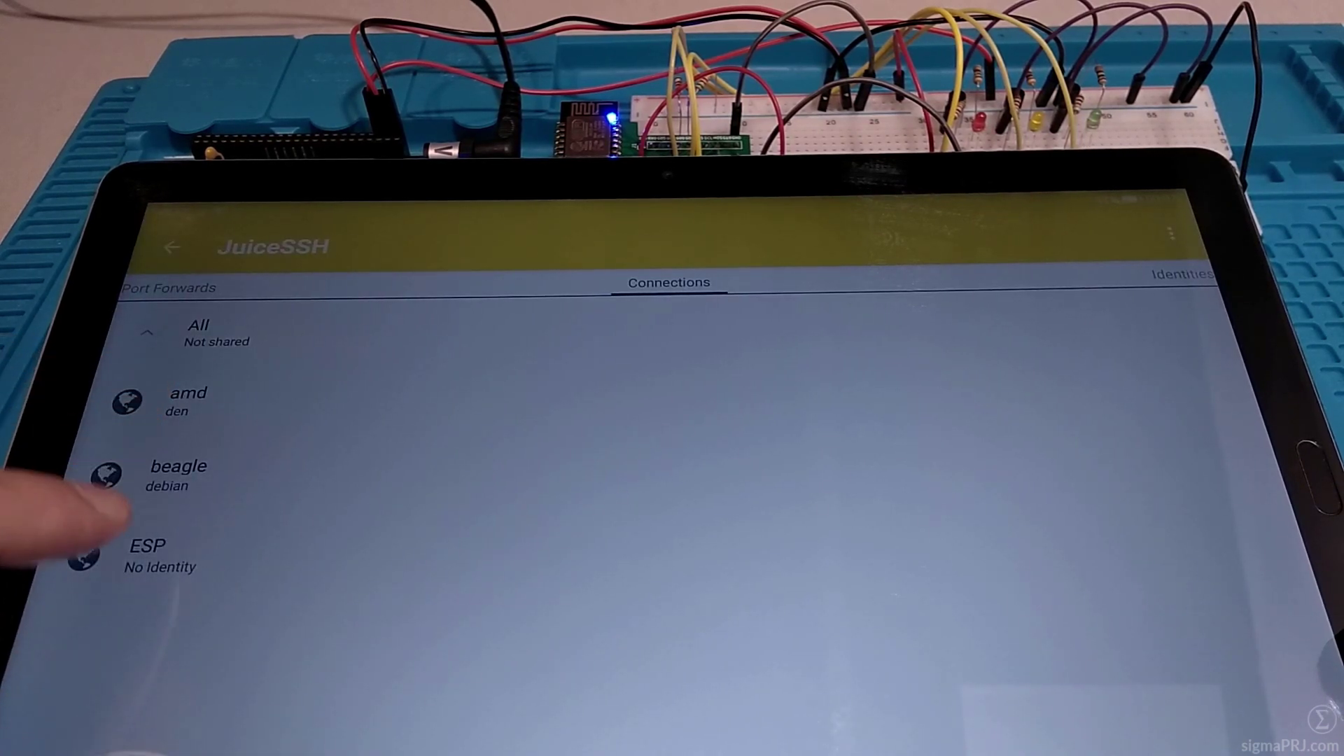
pyautogui.click(168, 546)
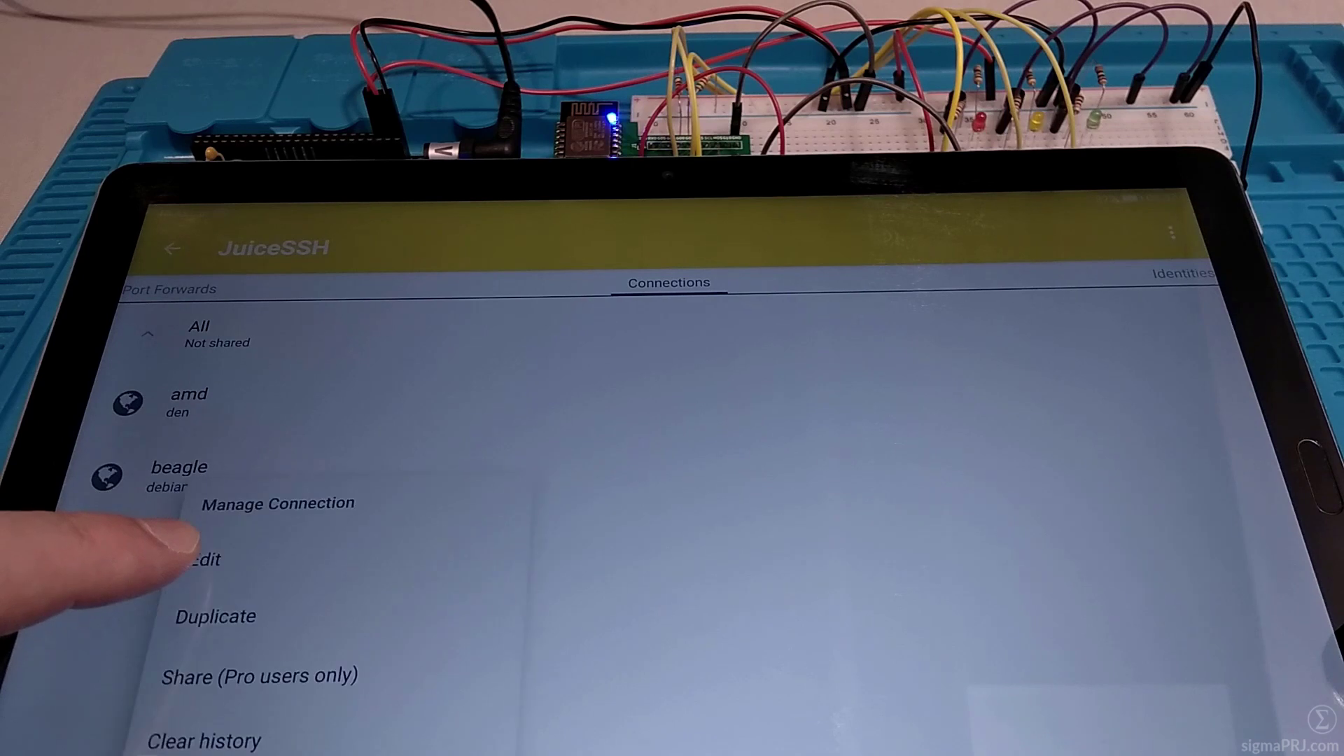
pyautogui.click(200, 558)
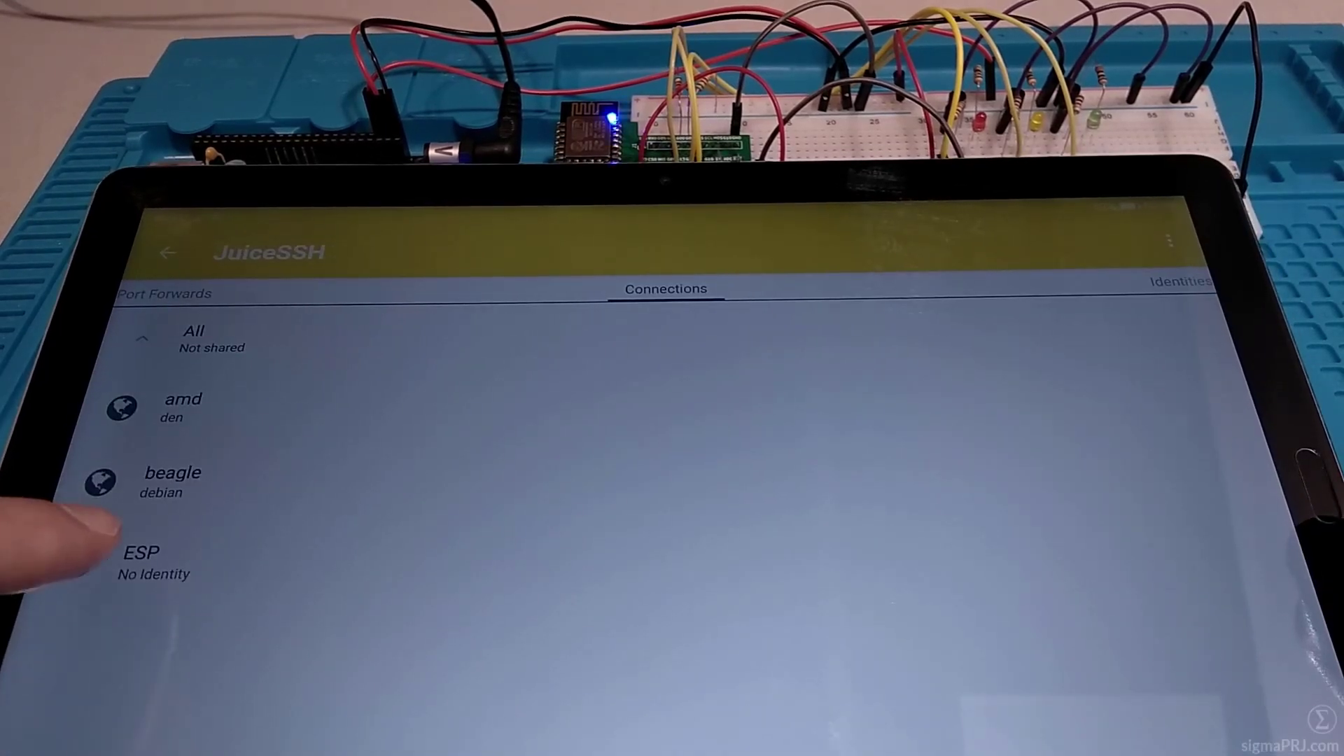
# Step: Start a Telnet session on the ESP connection and send the number 3
pyautogui.click(112, 562)
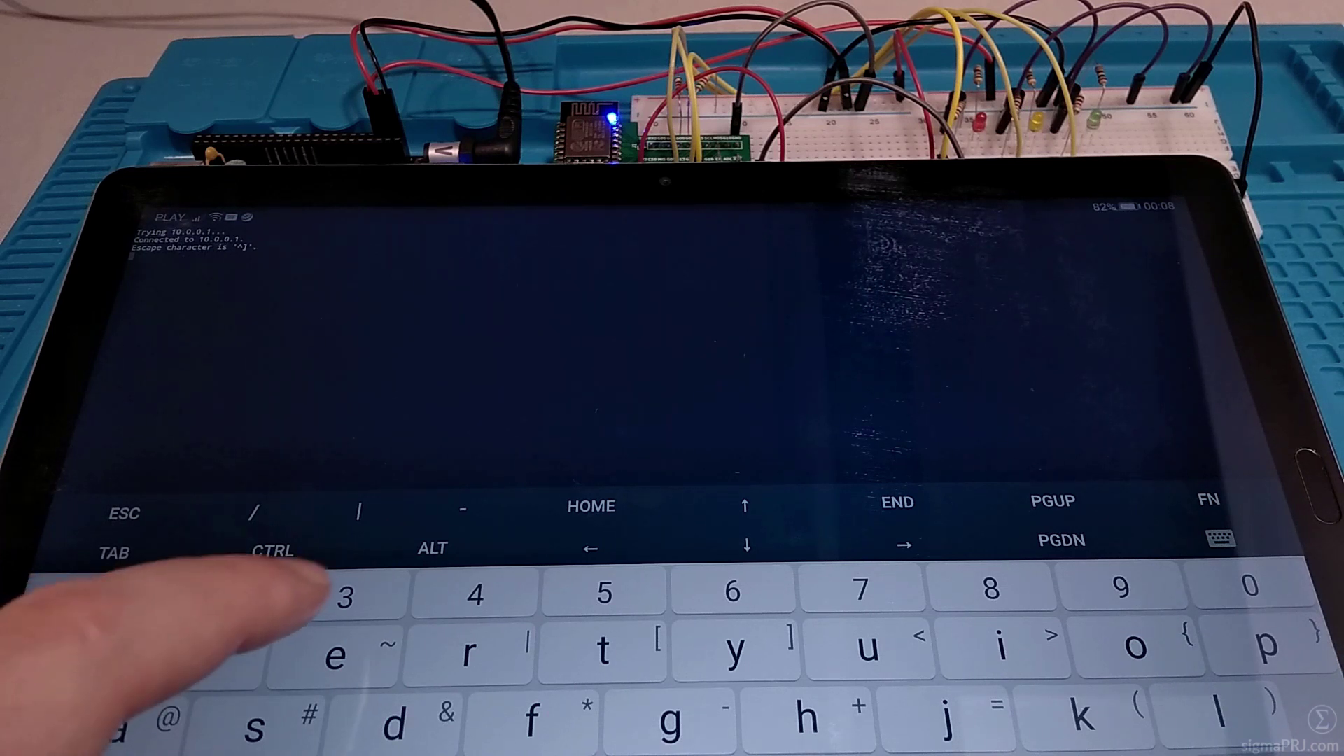
pyautogui.write('3')
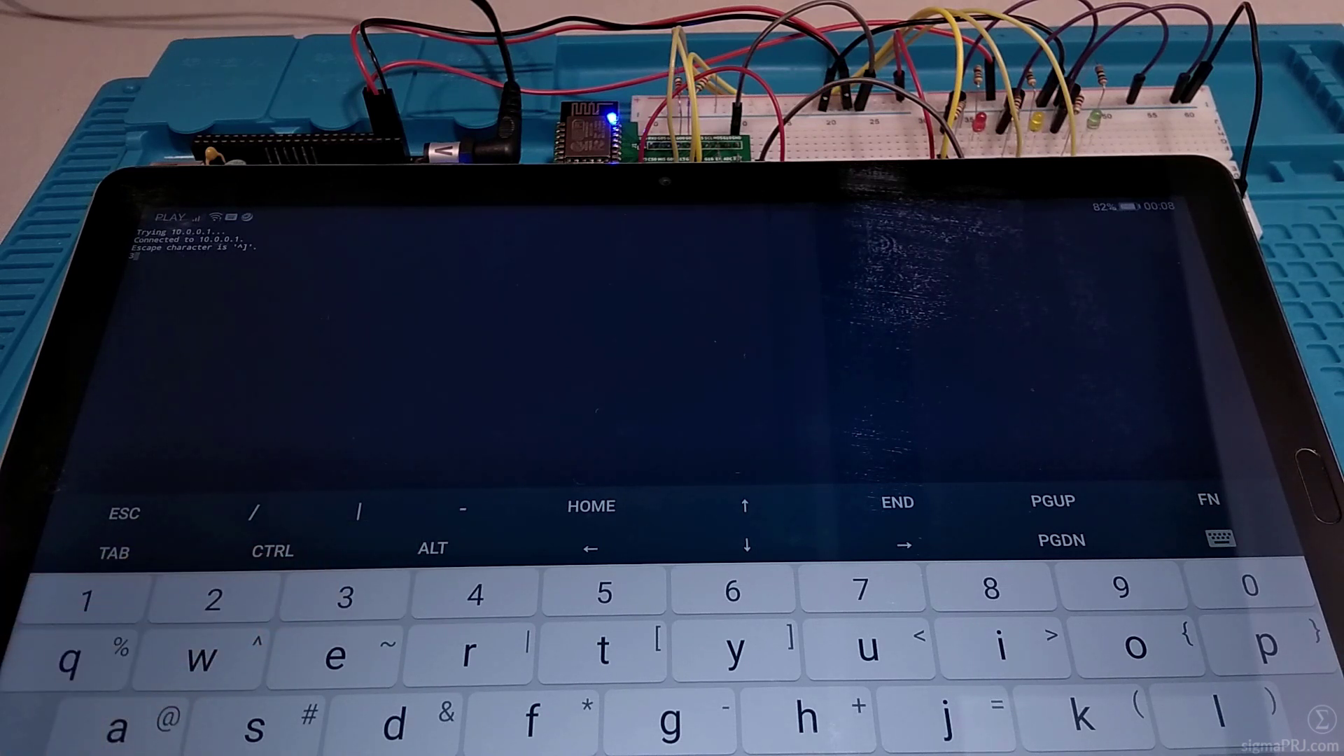
pyautogui.press('Return')
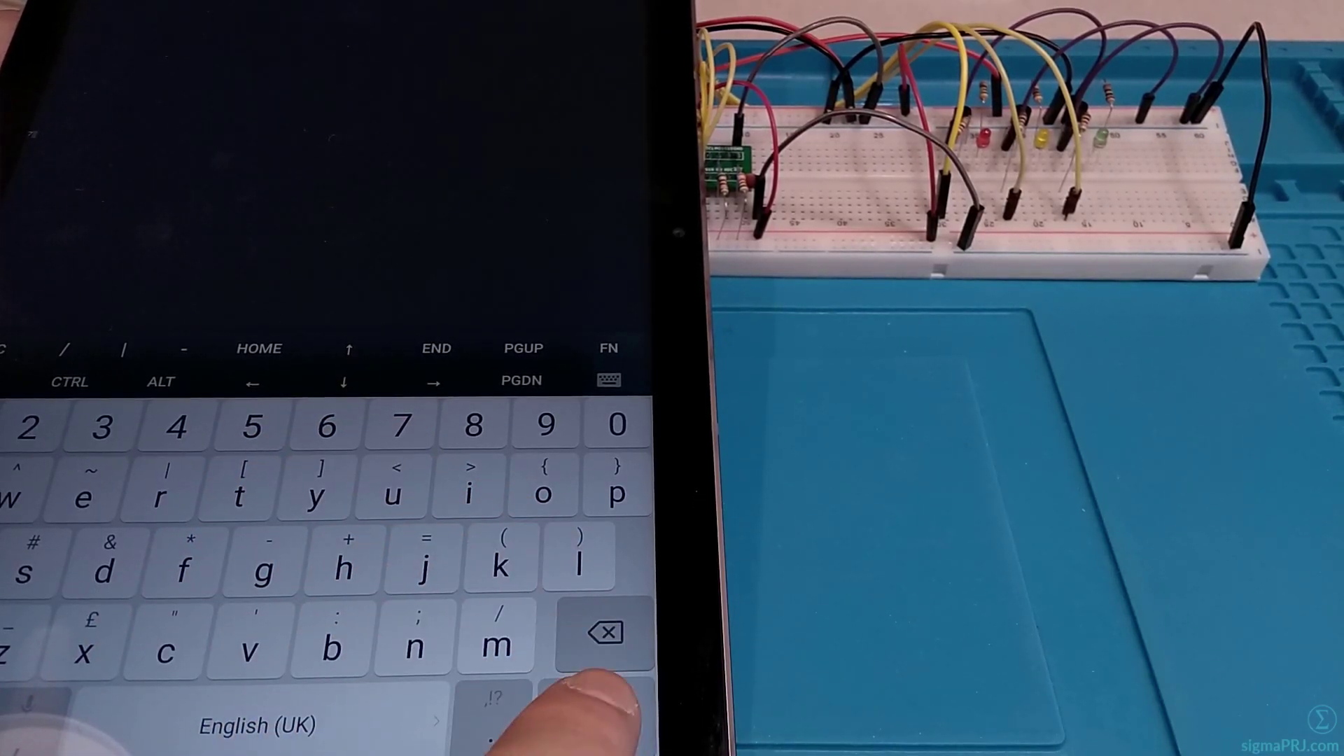
# Step: Send numbers that light the red, yellow and green LEDs, then switch them off
pyautogui.press('Return')
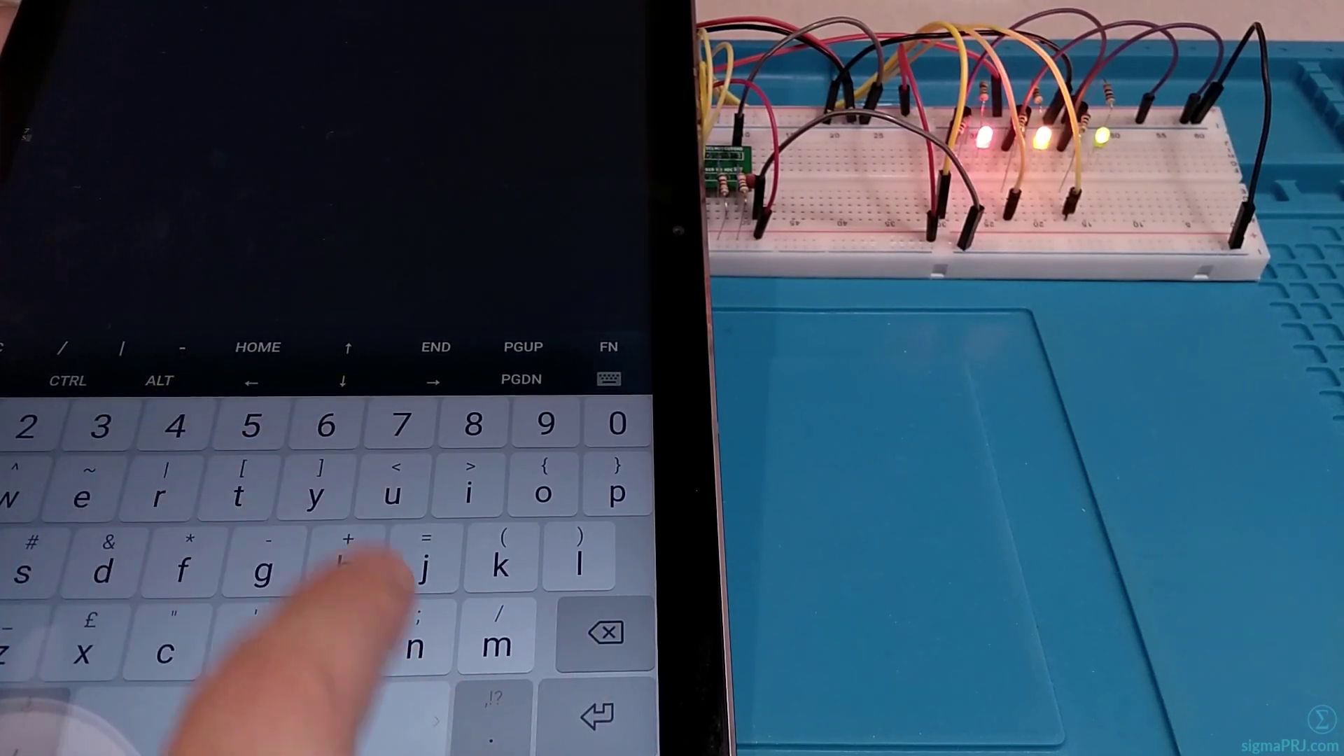
pyautogui.press('Return')
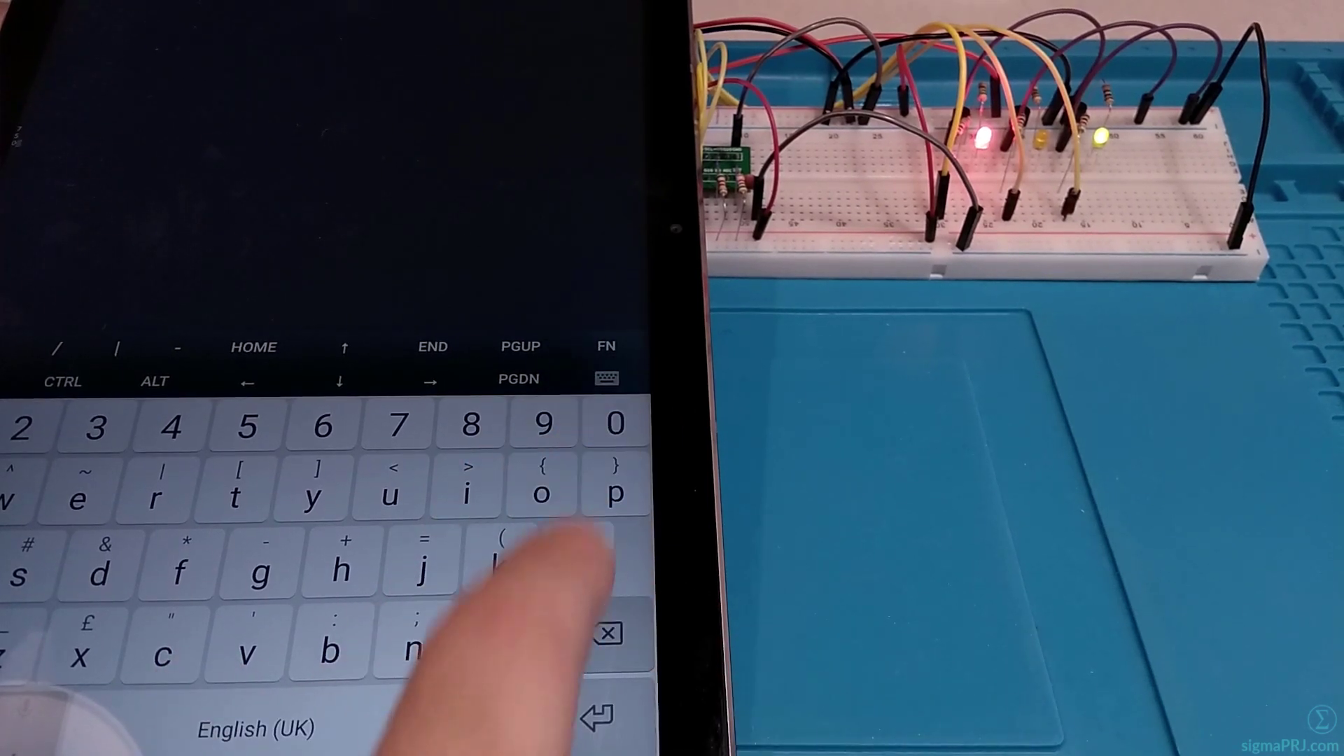
pyautogui.press('Return')
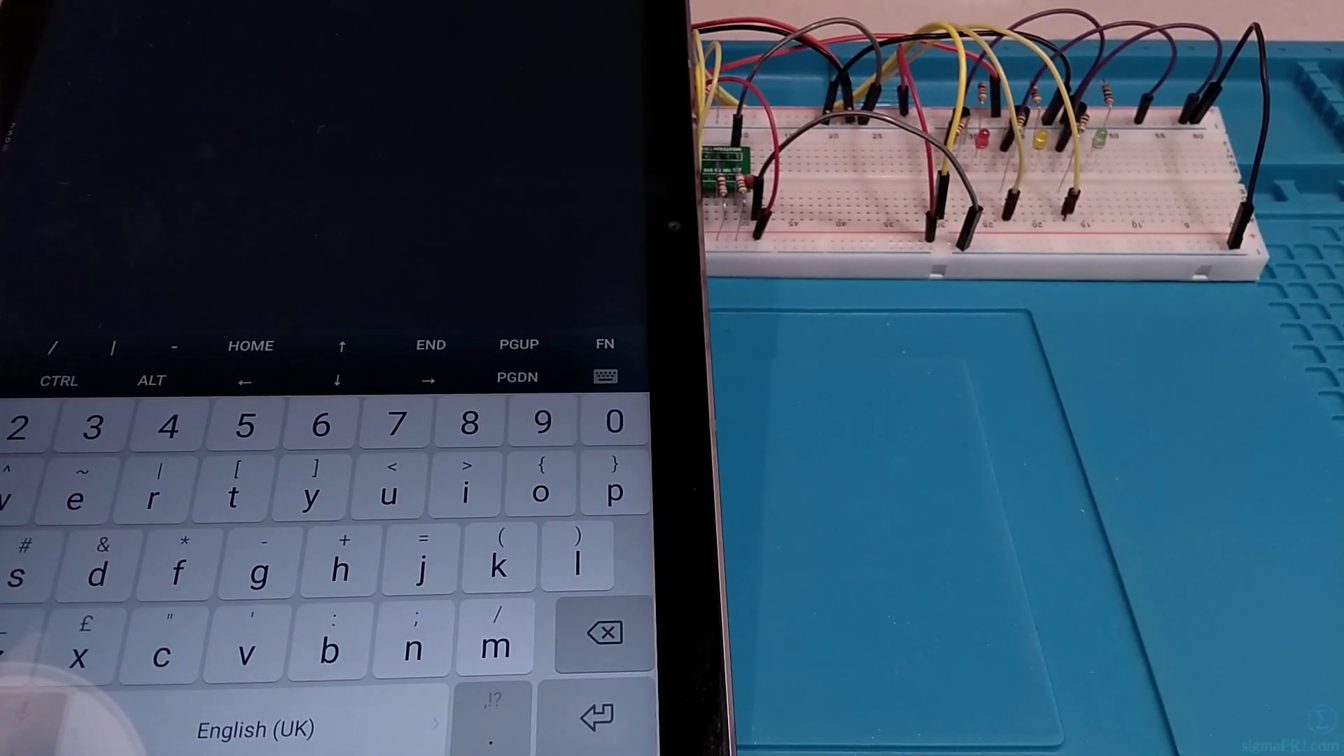